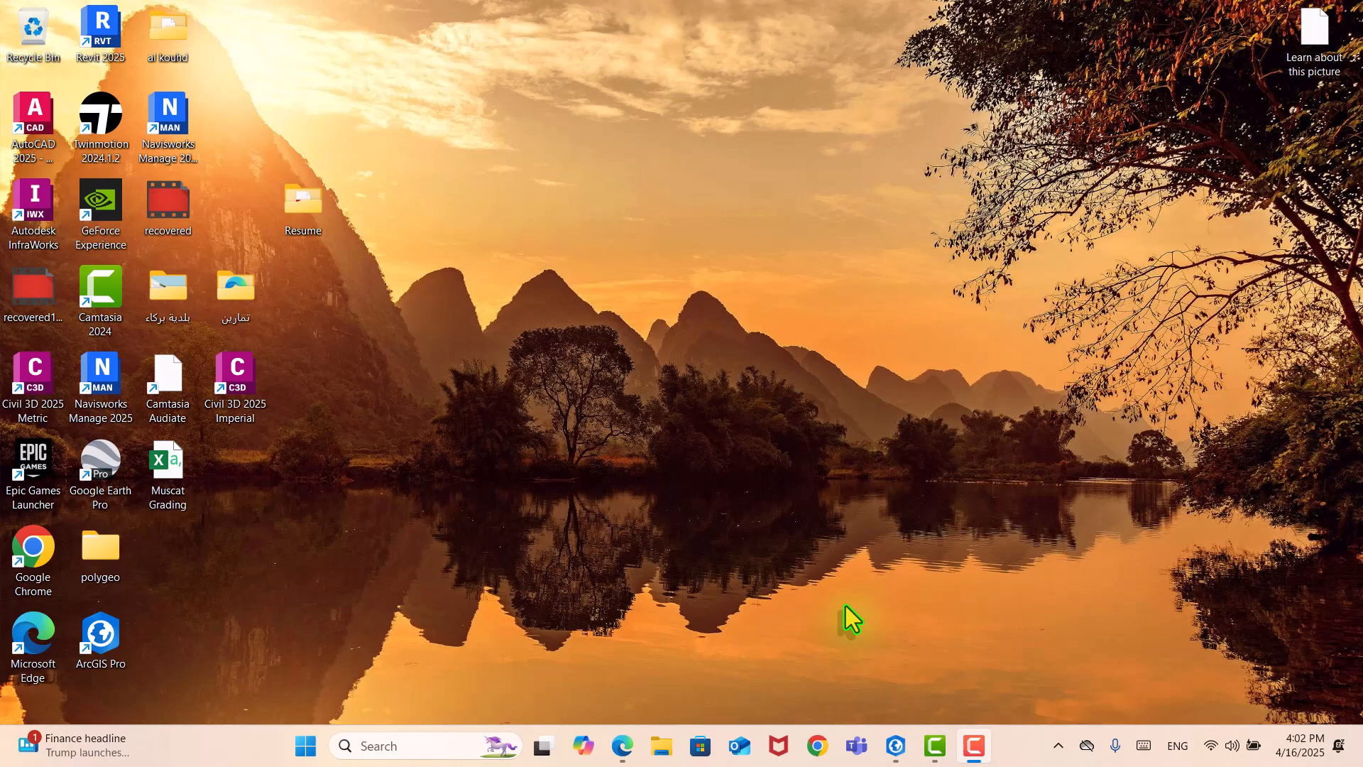
Step: Switch to ArcGIS Pro and create a new map project named "Washington State GIS Map" in the default projects folder
{"action": "mouse_move", "coordinate": [876, 721]}
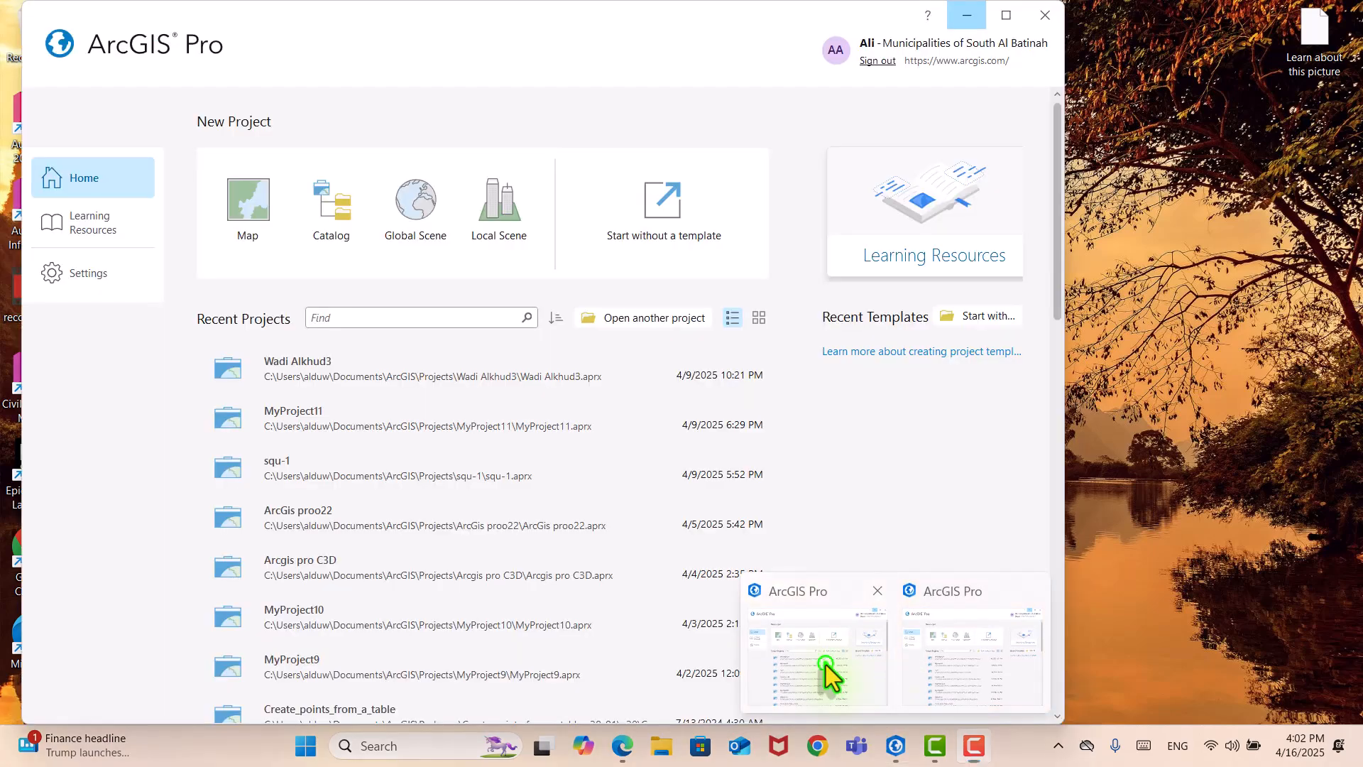
{"action": "left_click", "coordinate": [825, 664]}
{"action": "left_click", "coordinate": [1006, 15]}
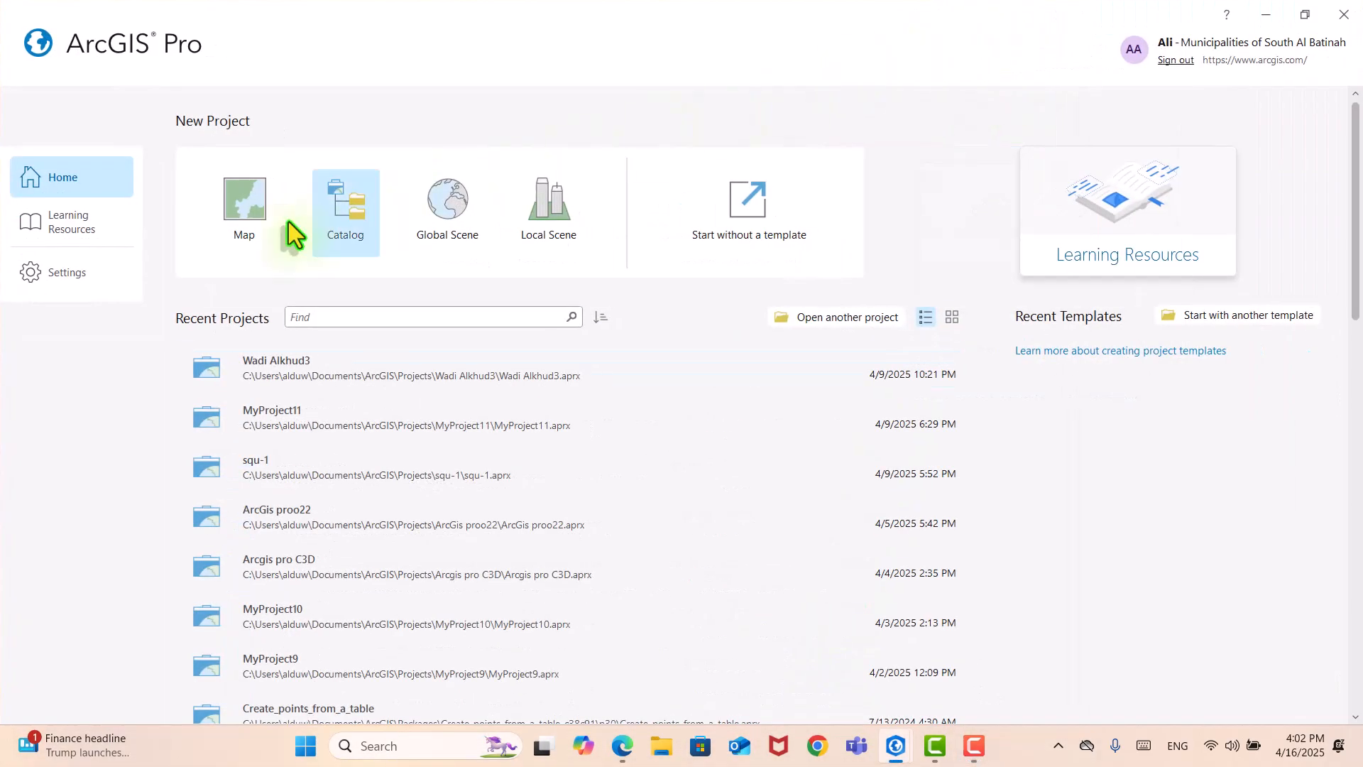
{"action": "left_click", "coordinate": [251, 232]}
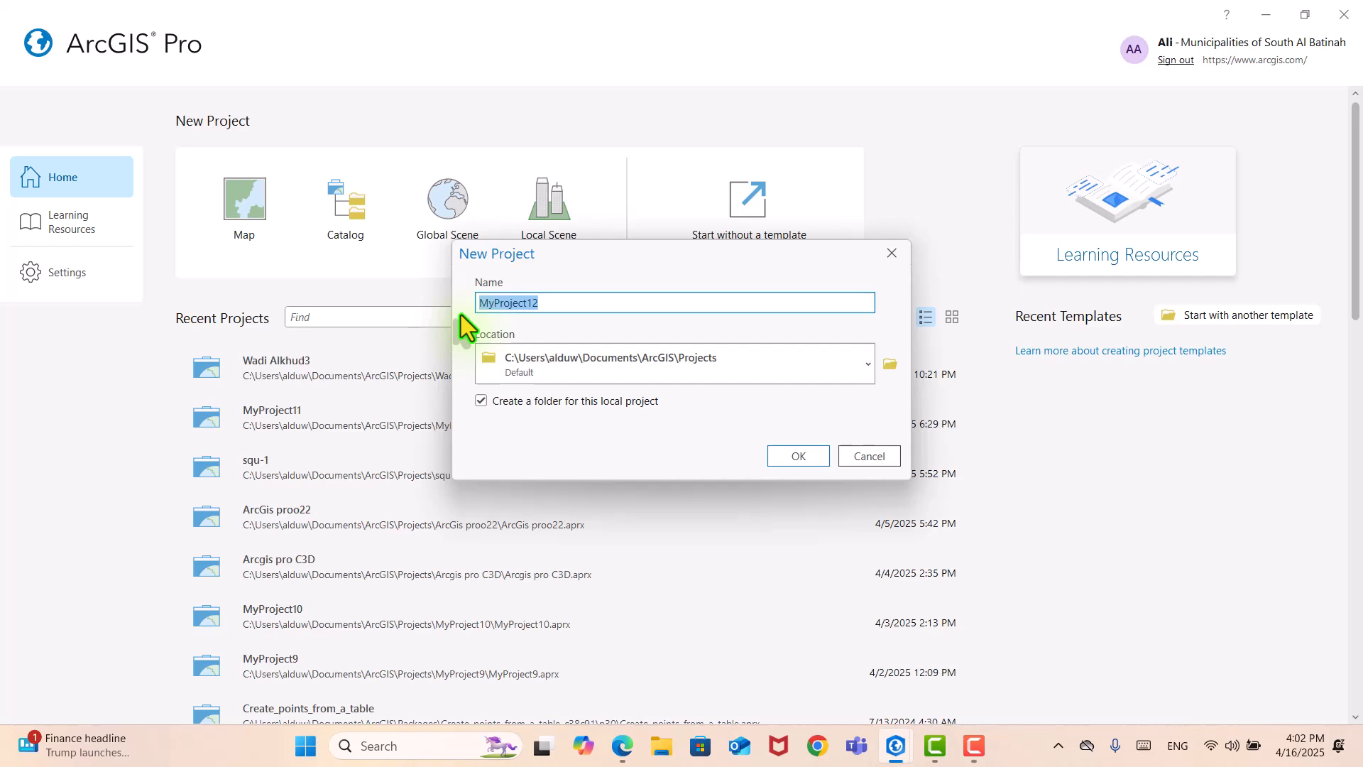
{"action": "type", "text": "Washington State"}
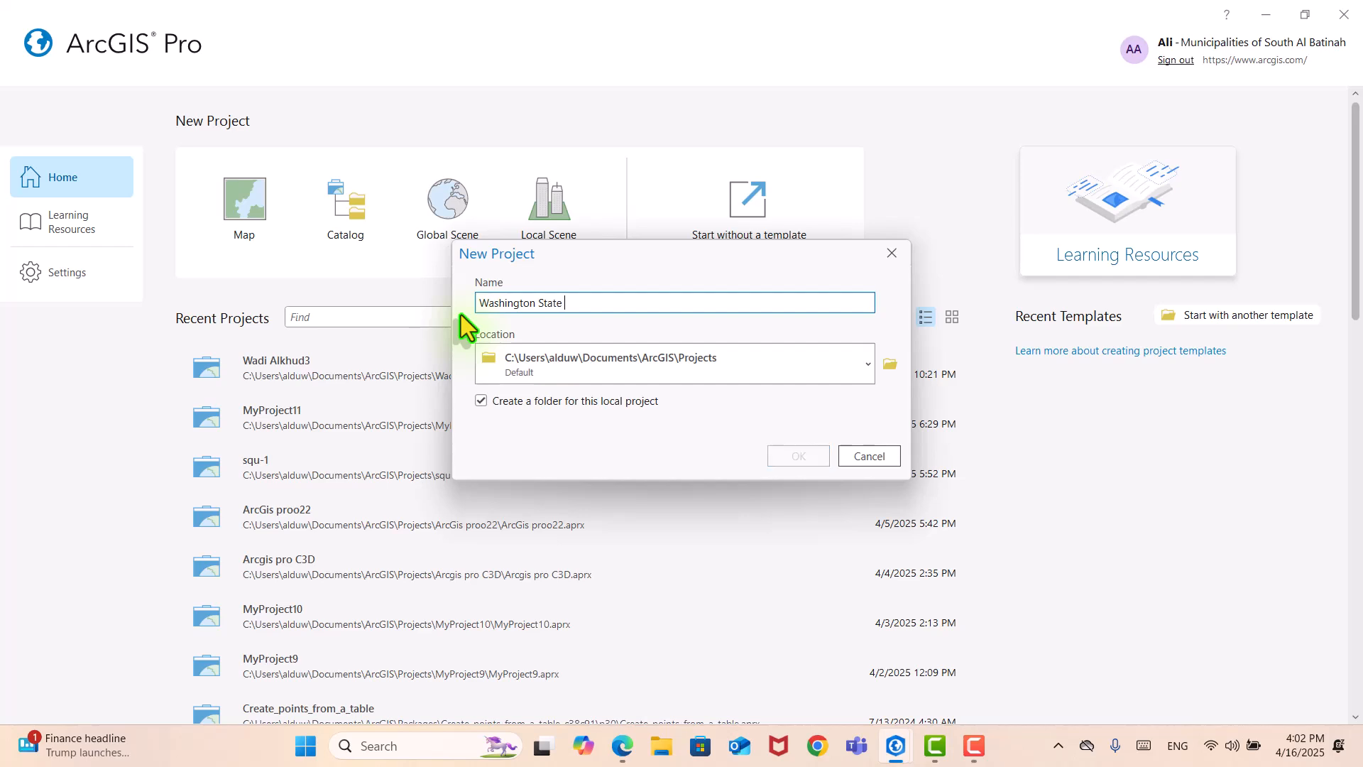
{"action": "type", "text": " GIS Map"}
{"action": "left_click", "coordinate": [781, 456]}
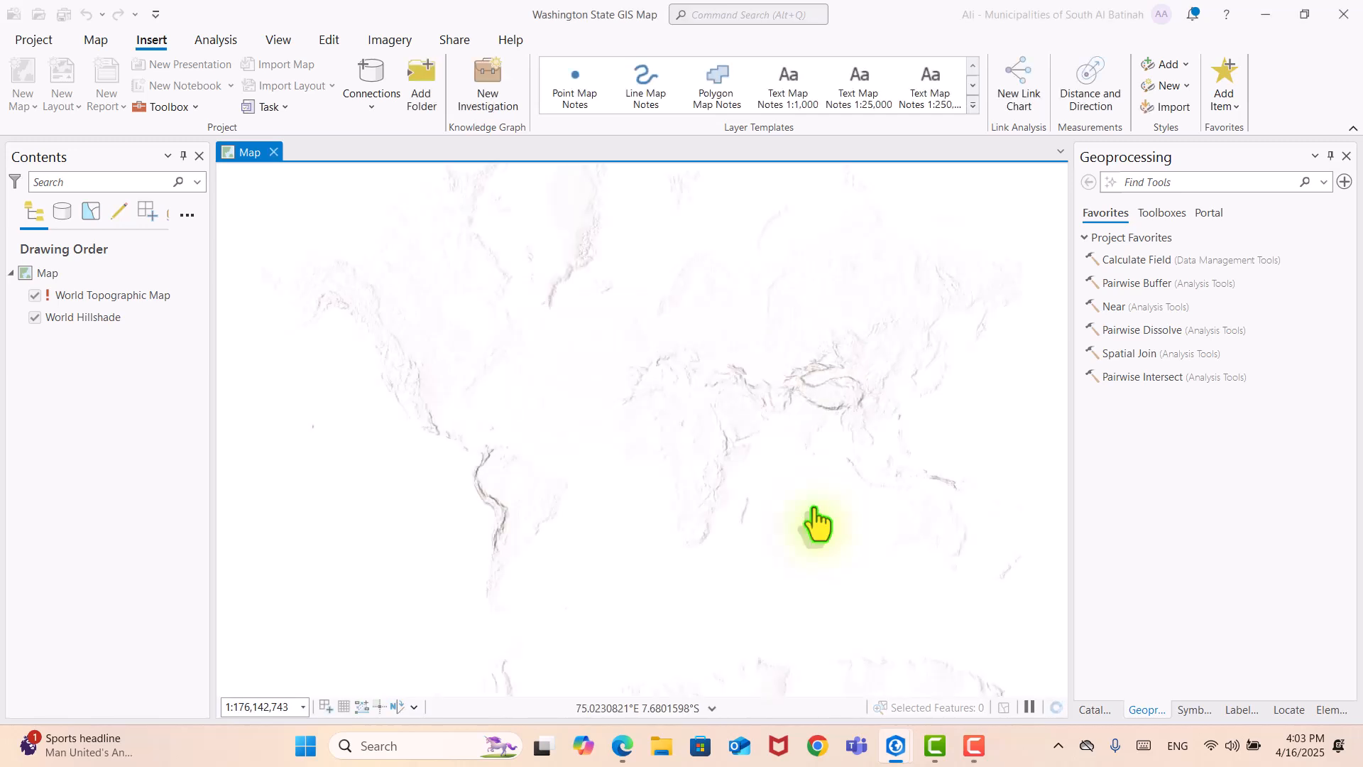
Step: Change the map's basemap to World Imagery
{"action": "scroll", "coordinate": [810, 490], "scroll_direction": "up", "scroll_amount": 2}
{"action": "scroll", "coordinate": [802, 475], "scroll_direction": "up", "scroll_amount": 10}
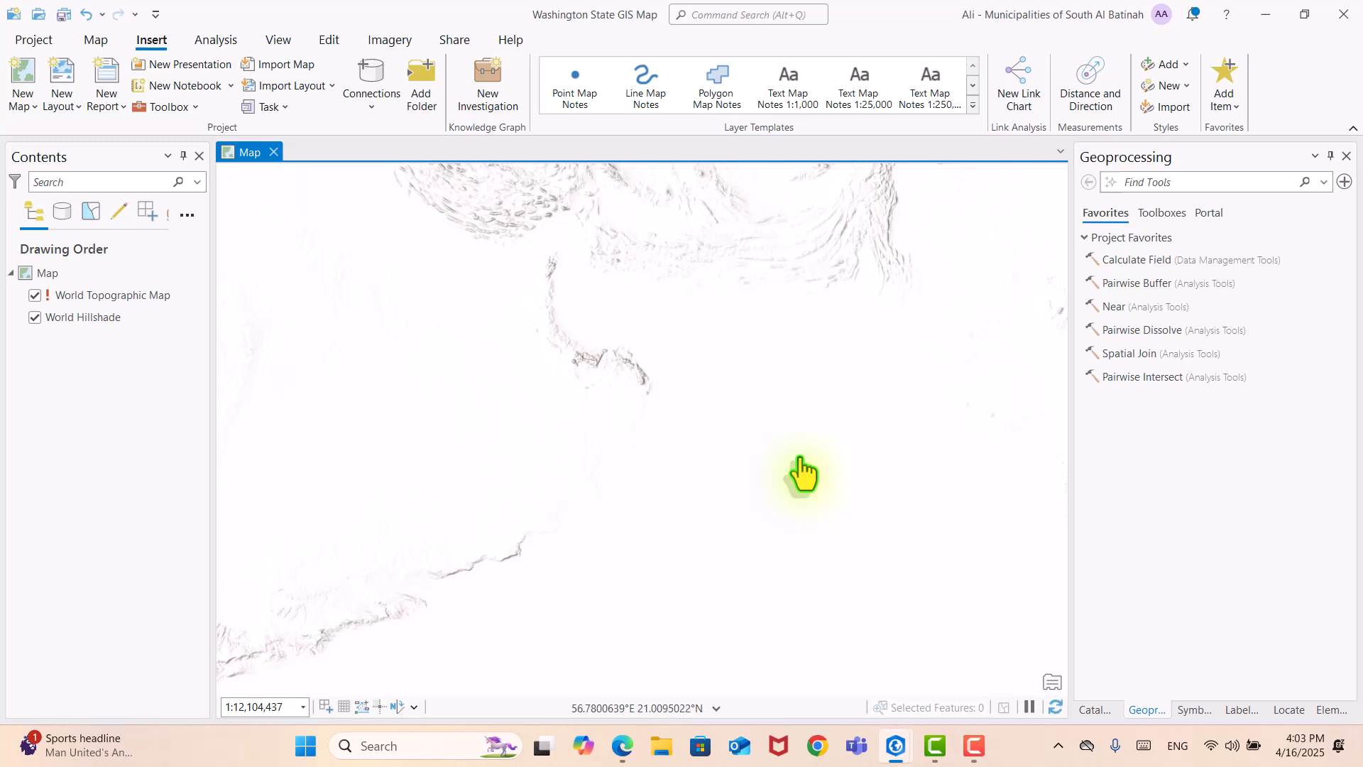
{"action": "scroll", "coordinate": [721, 471], "scroll_direction": "down", "scroll_amount": 2}
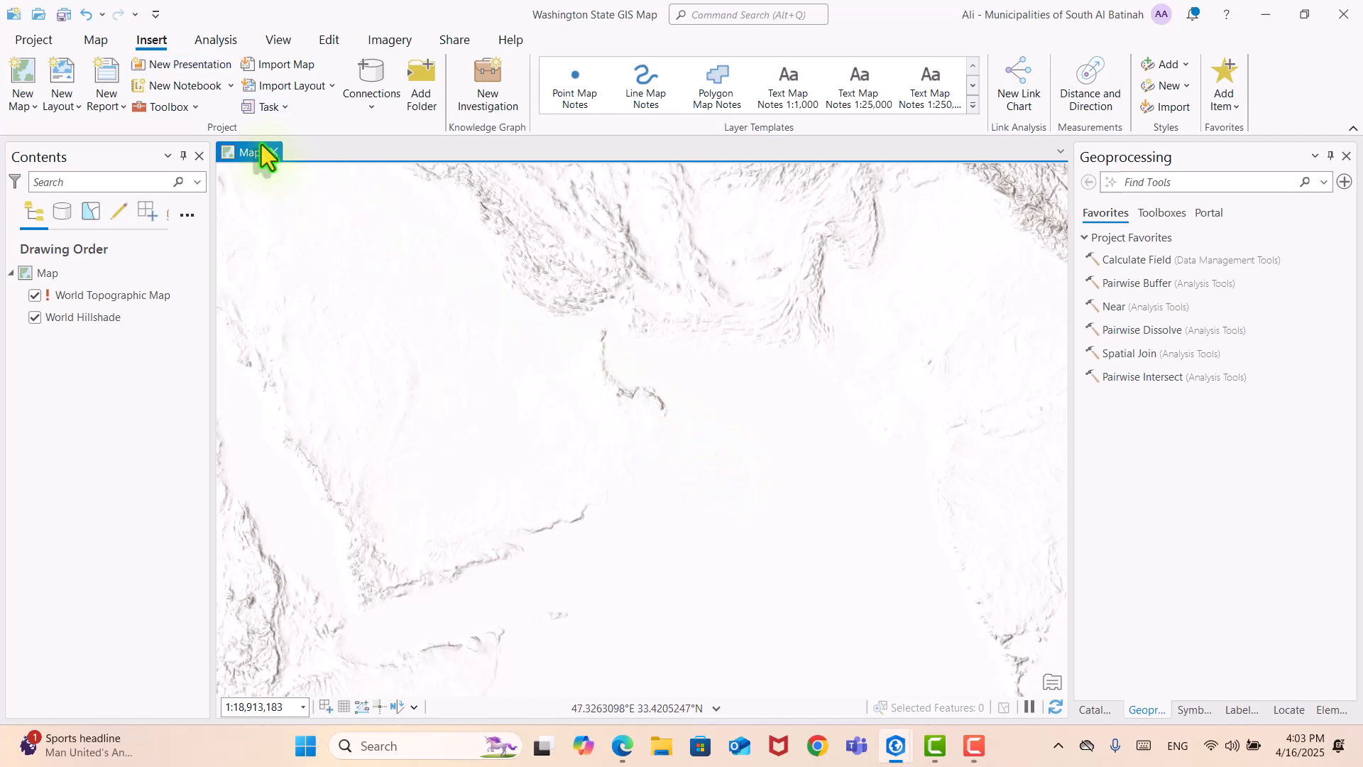
{"action": "left_click", "coordinate": [97, 41]}
{"action": "left_click", "coordinate": [318, 100]}
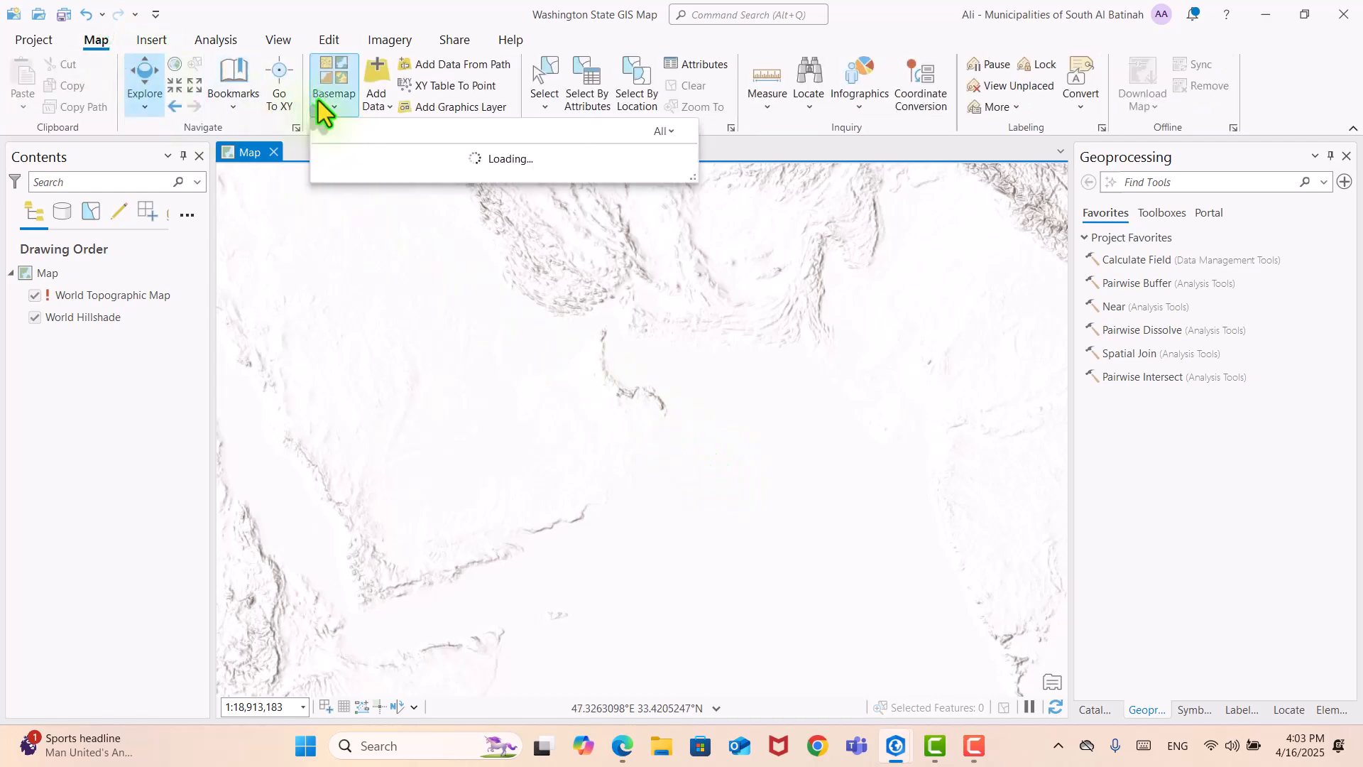
{"action": "left_click", "coordinate": [384, 231]}
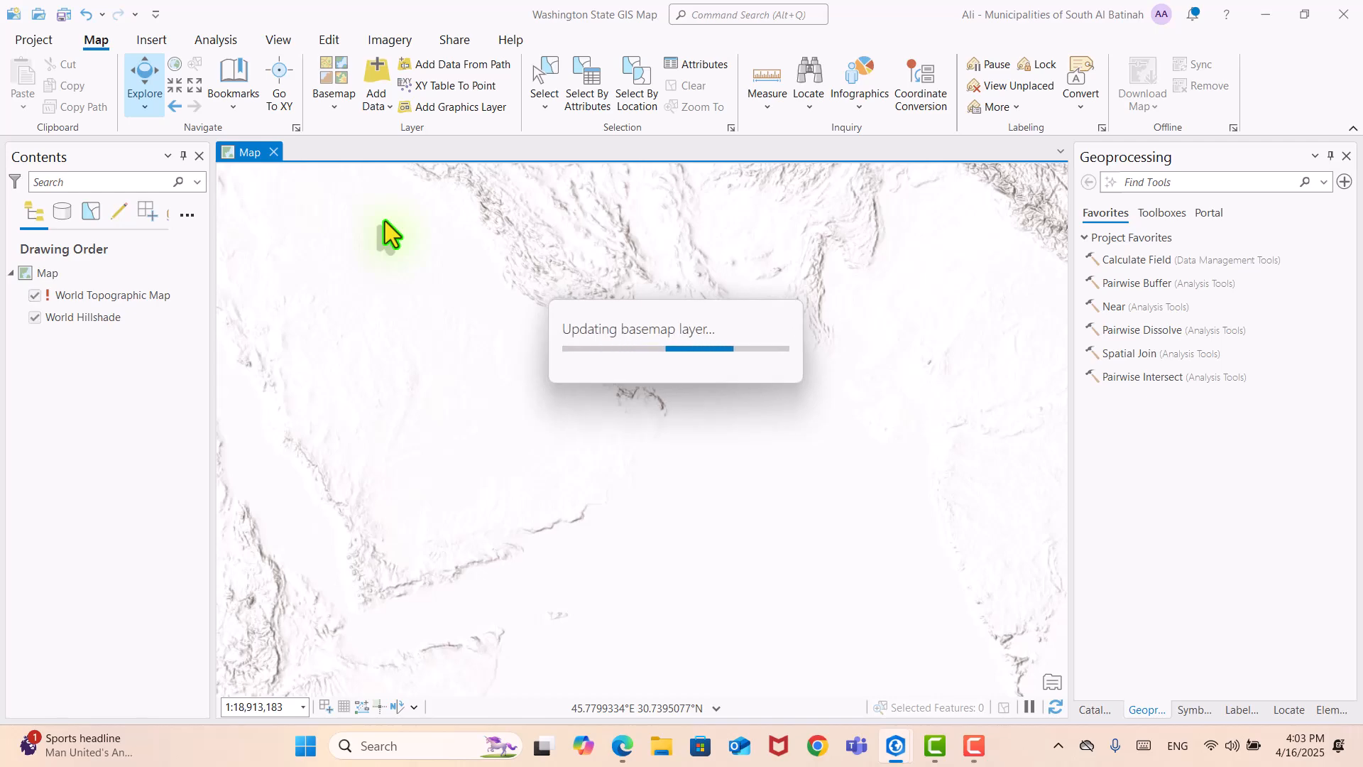
{"action": "scroll", "coordinate": [386, 236], "scroll_direction": "down", "scroll_amount": 5}
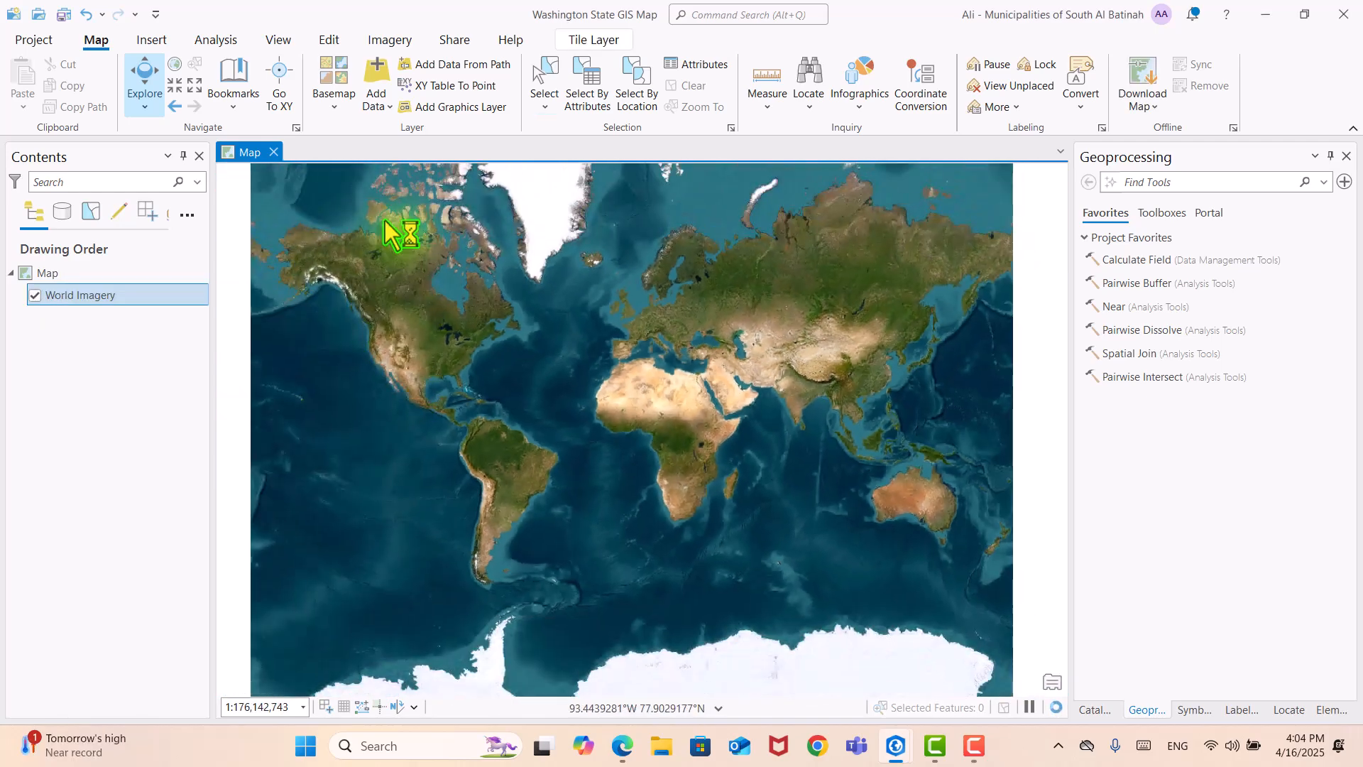
{"action": "scroll", "coordinate": [390, 232], "scroll_direction": "up", "scroll_amount": 5}
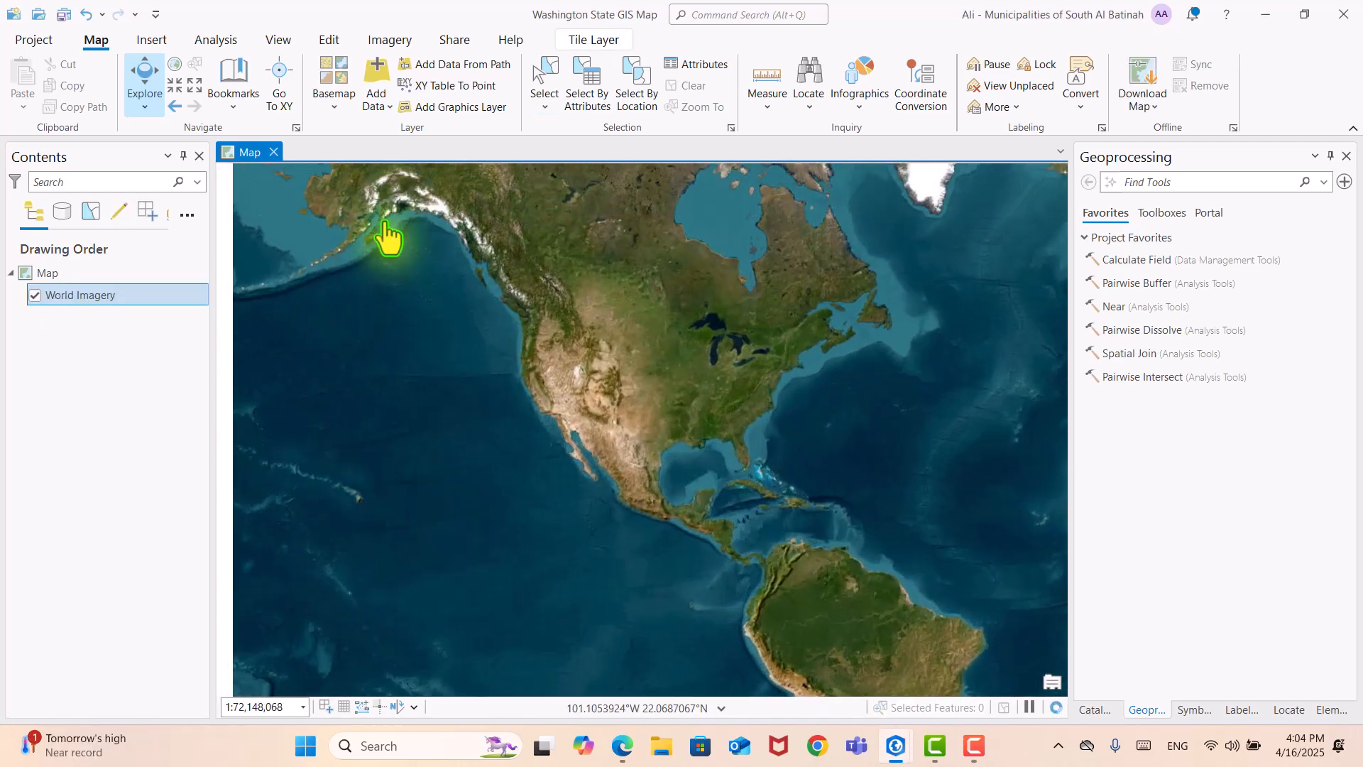
{"action": "scroll", "coordinate": [389, 233], "scroll_direction": "down", "scroll_amount": 4}
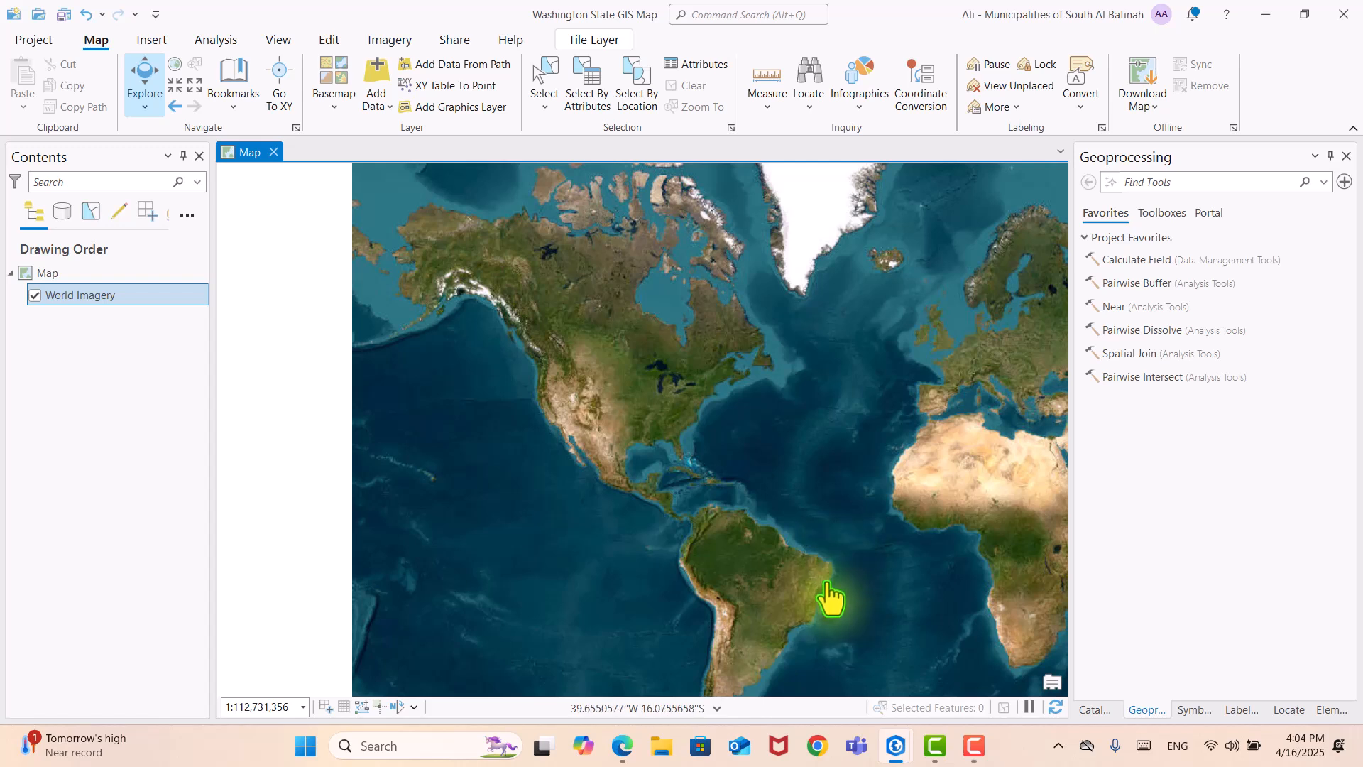
{"action": "left_click_drag", "start_coordinate": [834, 593], "coordinate": [757, 605]}
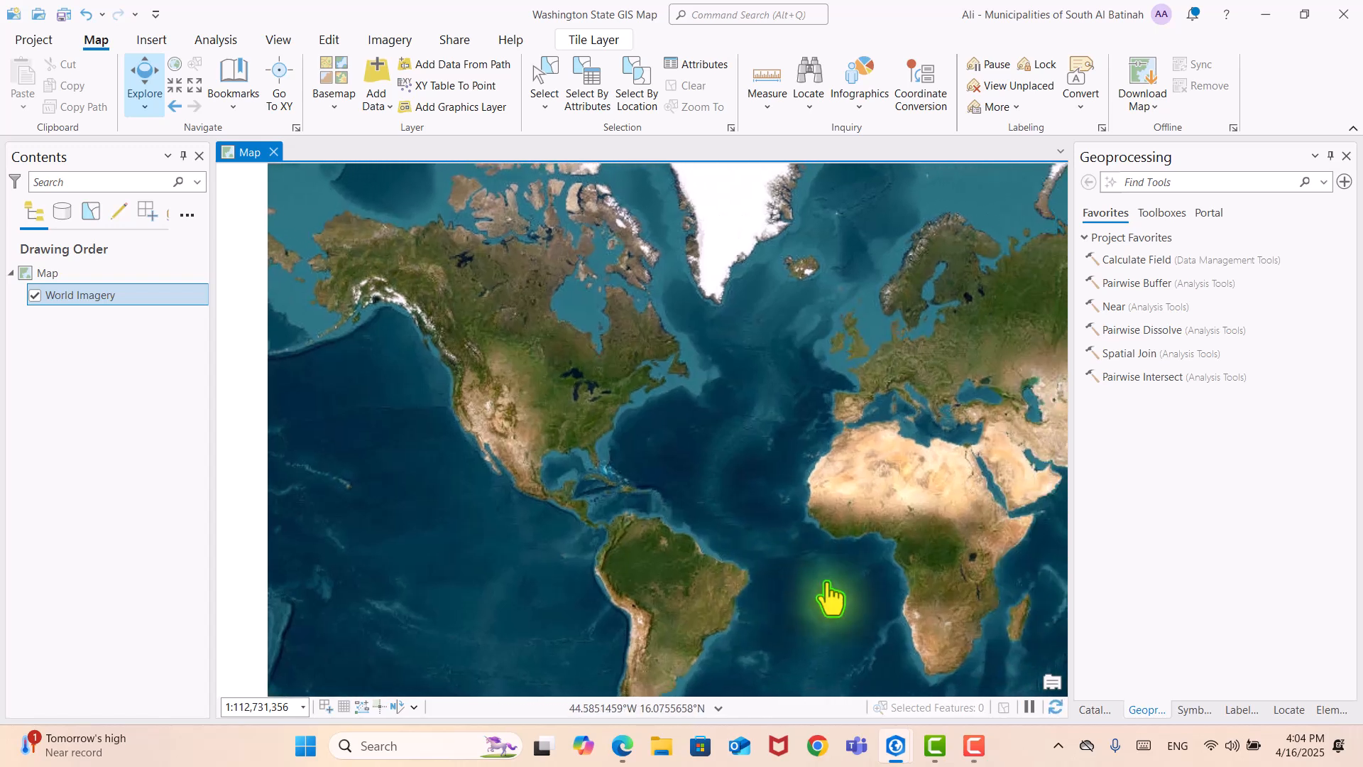
Step: Switch to Google Chrome and open chatgpt.com
{"action": "left_click", "coordinate": [816, 745]}
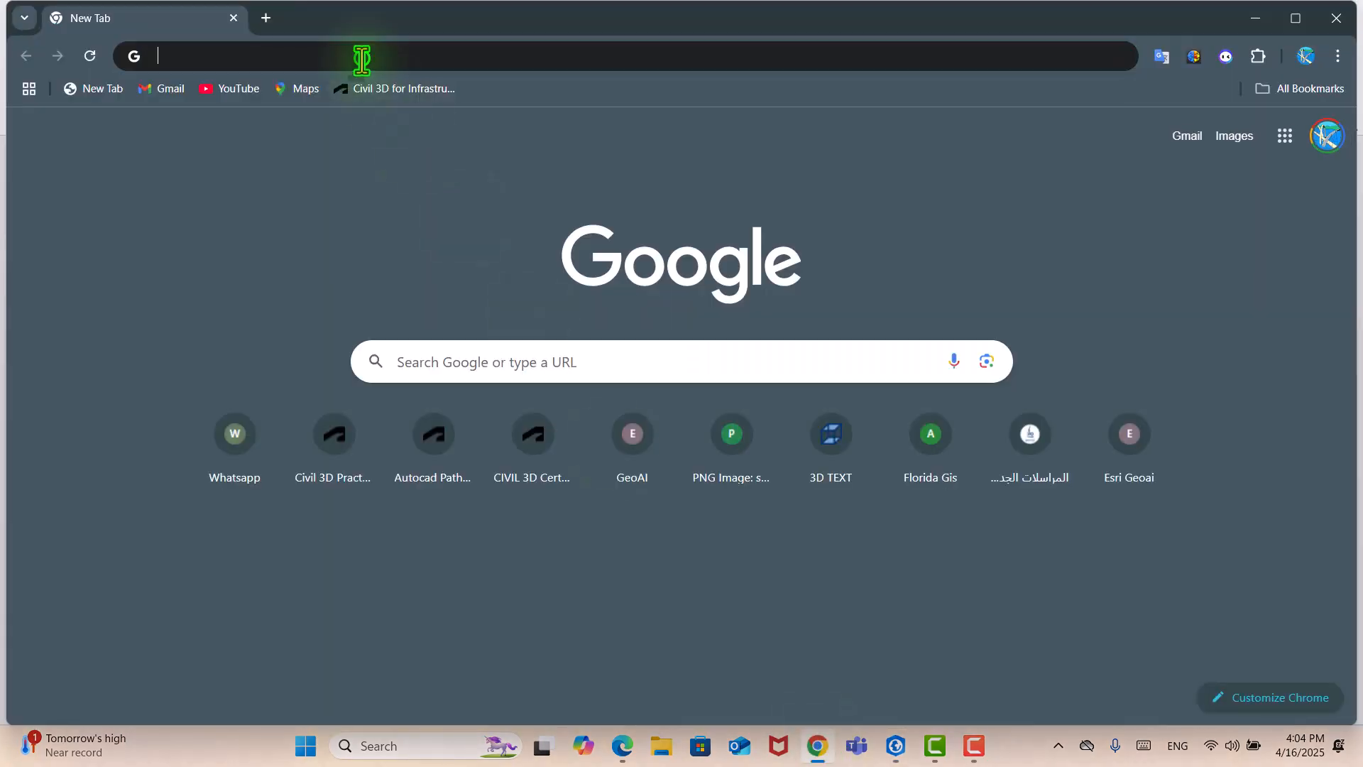
{"action": "left_click", "coordinate": [361, 57]}
{"action": "type", "text": "chatgpt.com"}
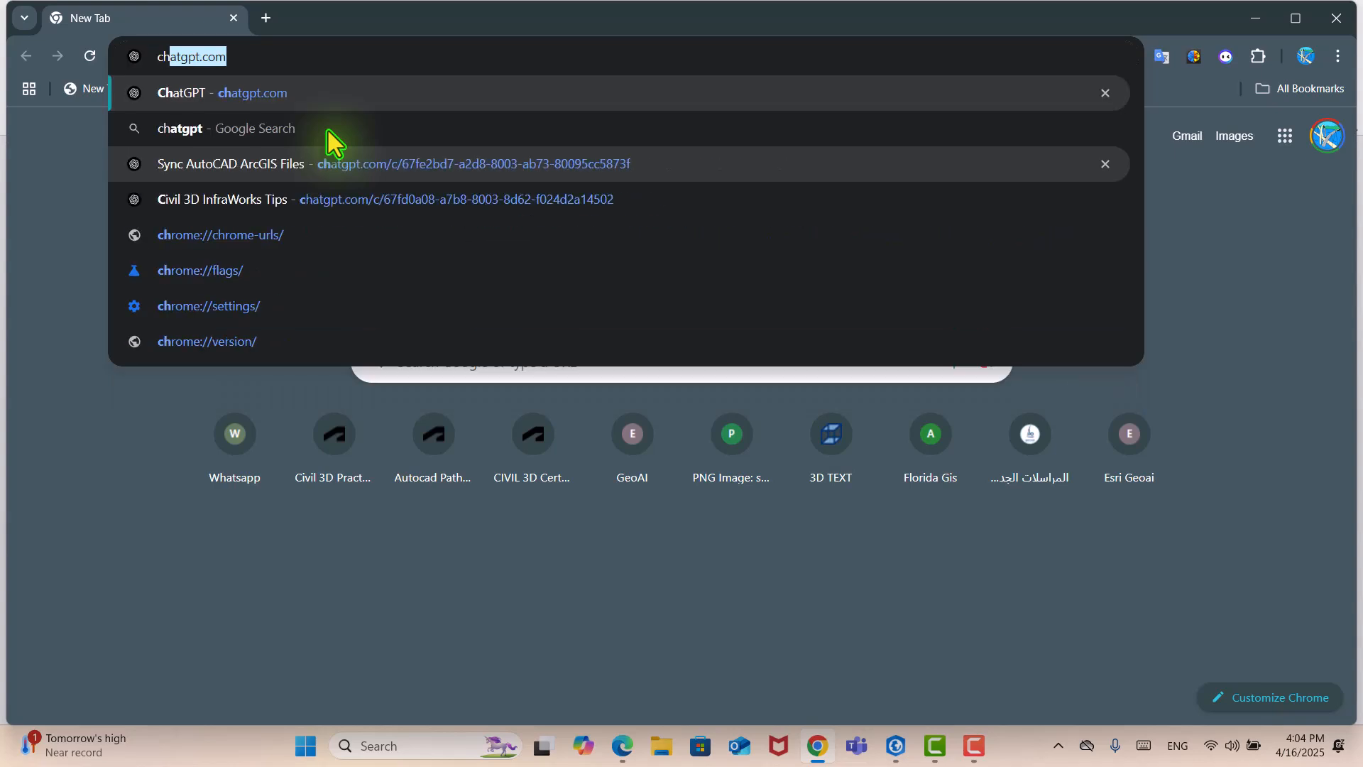
{"action": "left_click", "coordinate": [355, 95]}
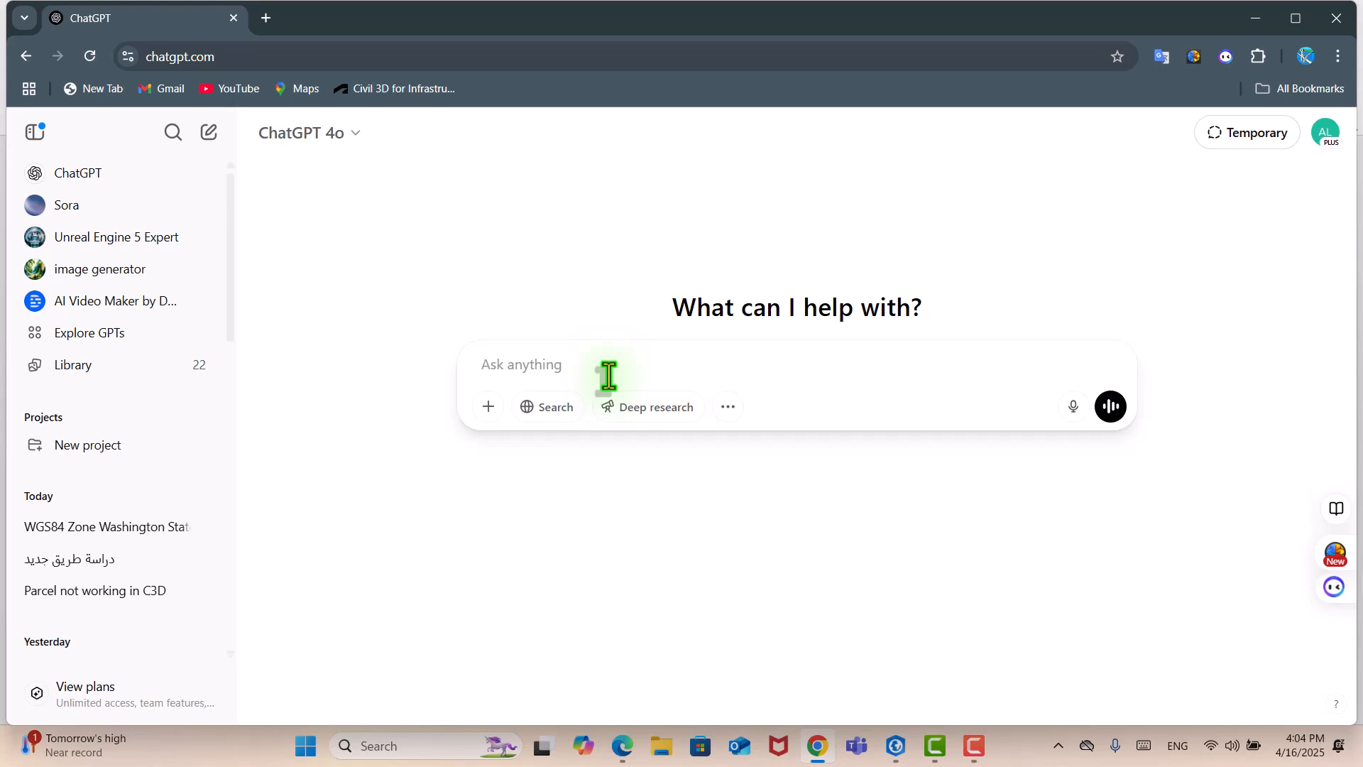
Step: Ask ChatGPT "zone code for washington state , wgs 84" and read the UTM zone breakdown in its answer
{"action": "type", "text": "c"}
{"action": "key", "text": "BackSpace"}
{"action": "type", "text": "zone code for wa"}
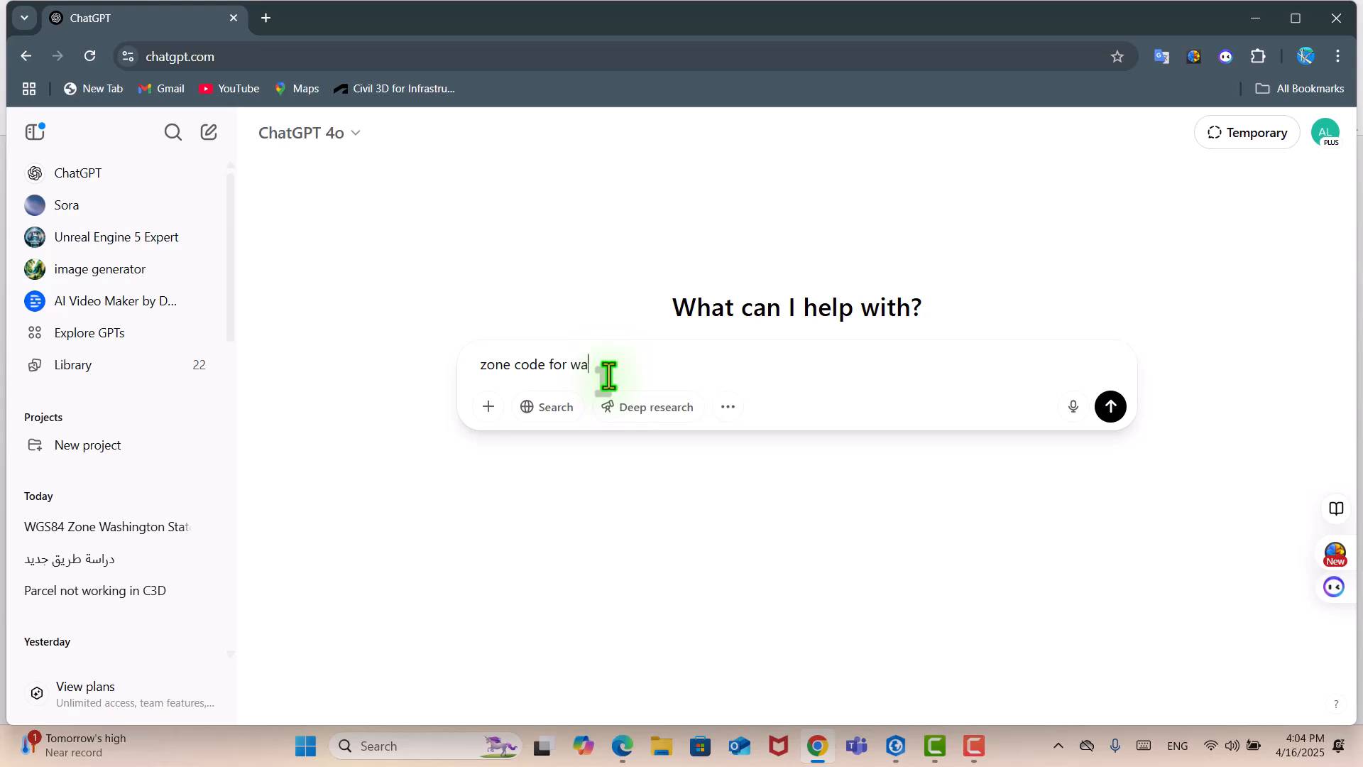
{"action": "type", "text": "shington state , wgs 84"}
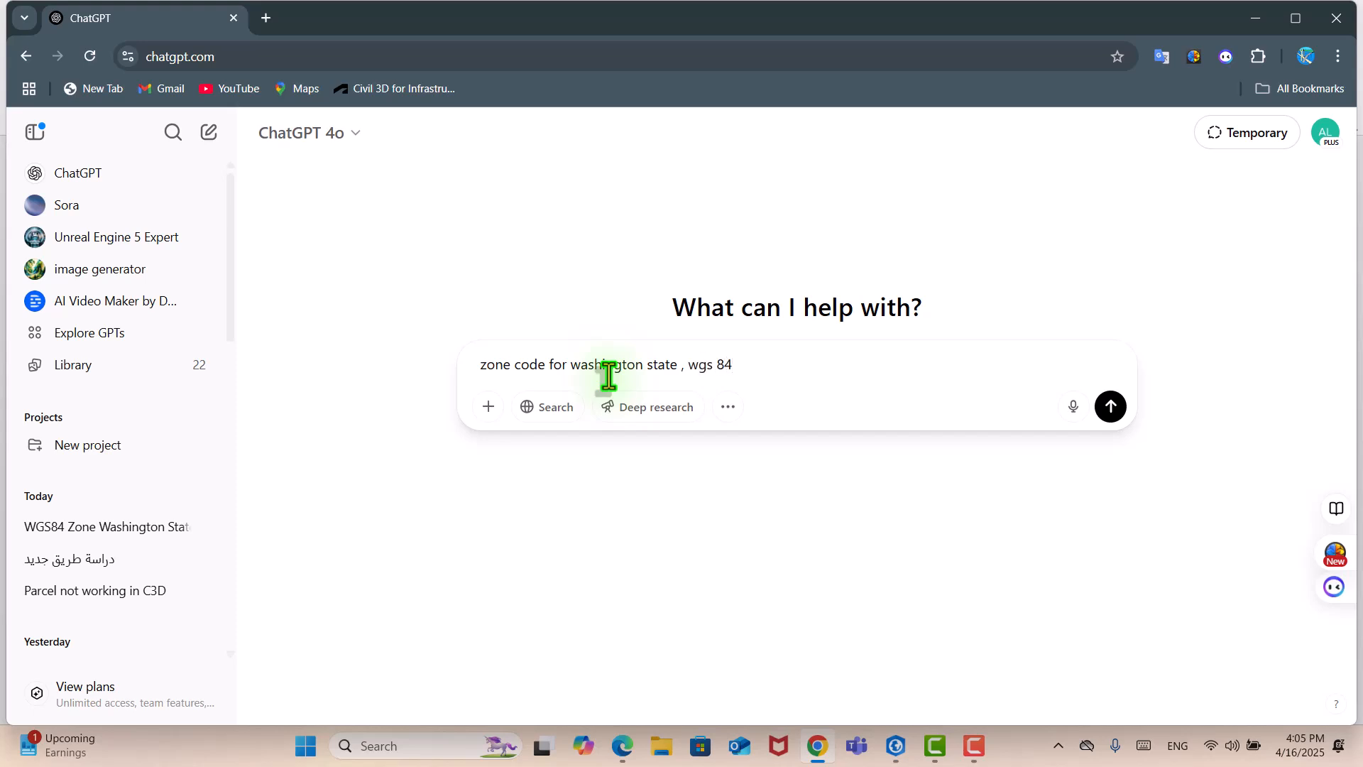
{"action": "key", "text": "Return"}
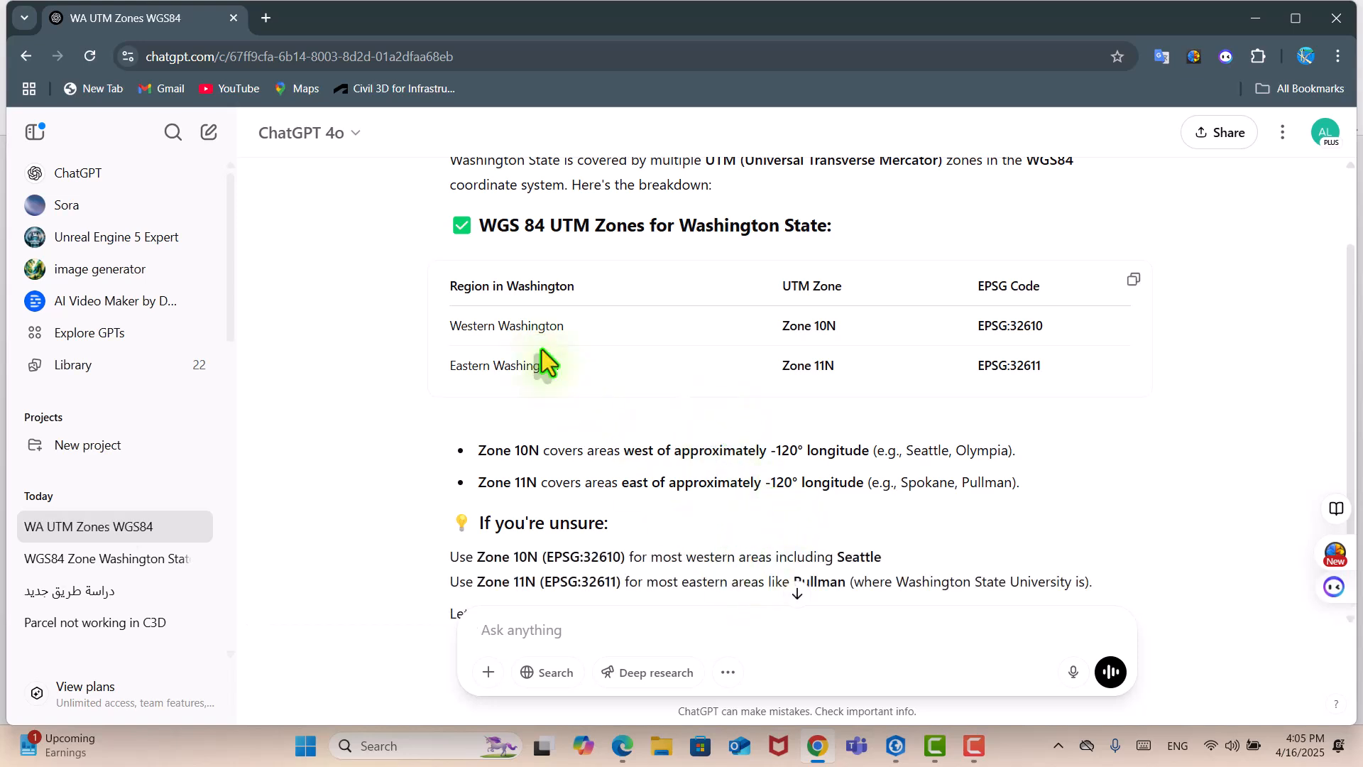
{"action": "scroll", "coordinate": [502, 392], "scroll_direction": "down", "scroll_amount": 1}
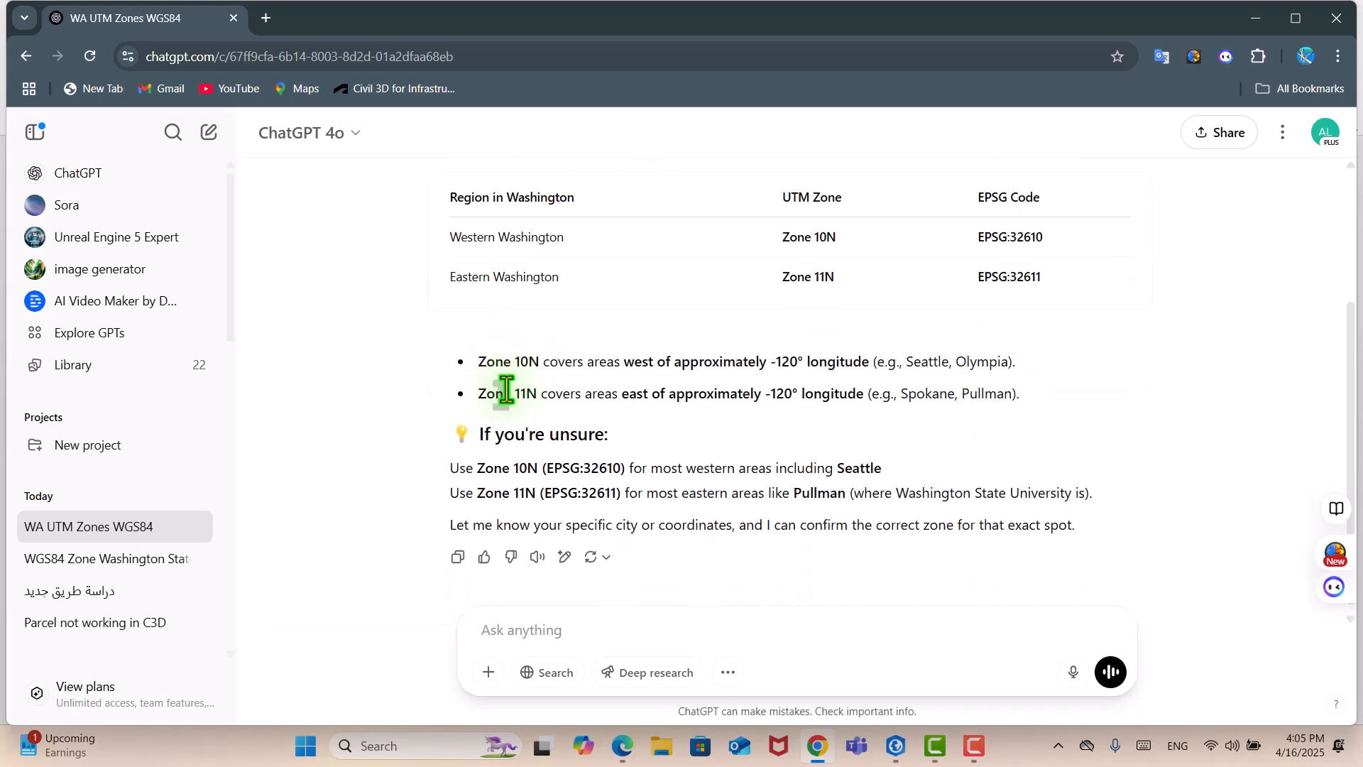
{"action": "scroll", "coordinate": [507, 392], "scroll_direction": "up", "scroll_amount": 2}
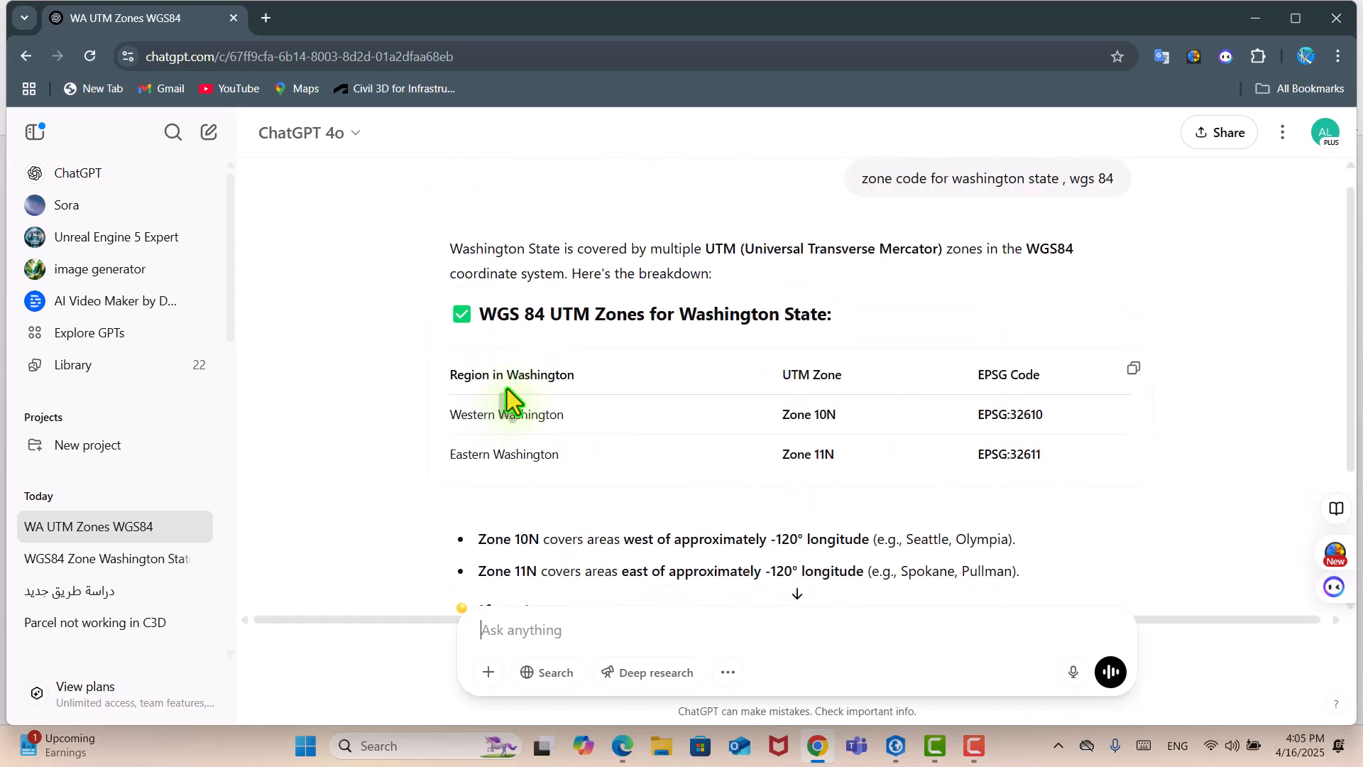
Step: Open Google Maps in a new browser tab and switch the map to satellite imagery
{"action": "left_click", "coordinate": [268, 17]}
{"action": "left_click", "coordinate": [284, 91]}
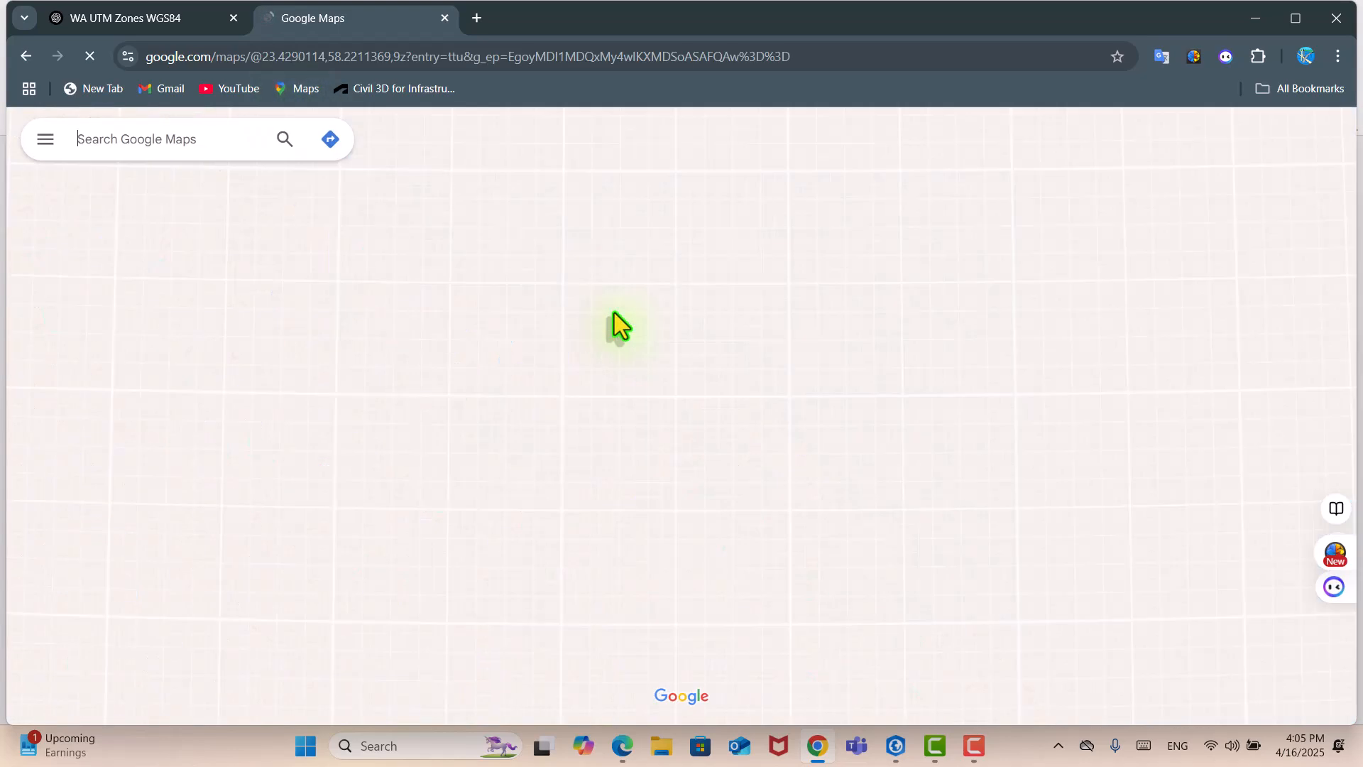
{"action": "scroll", "coordinate": [617, 327], "scroll_direction": "down", "scroll_amount": 4}
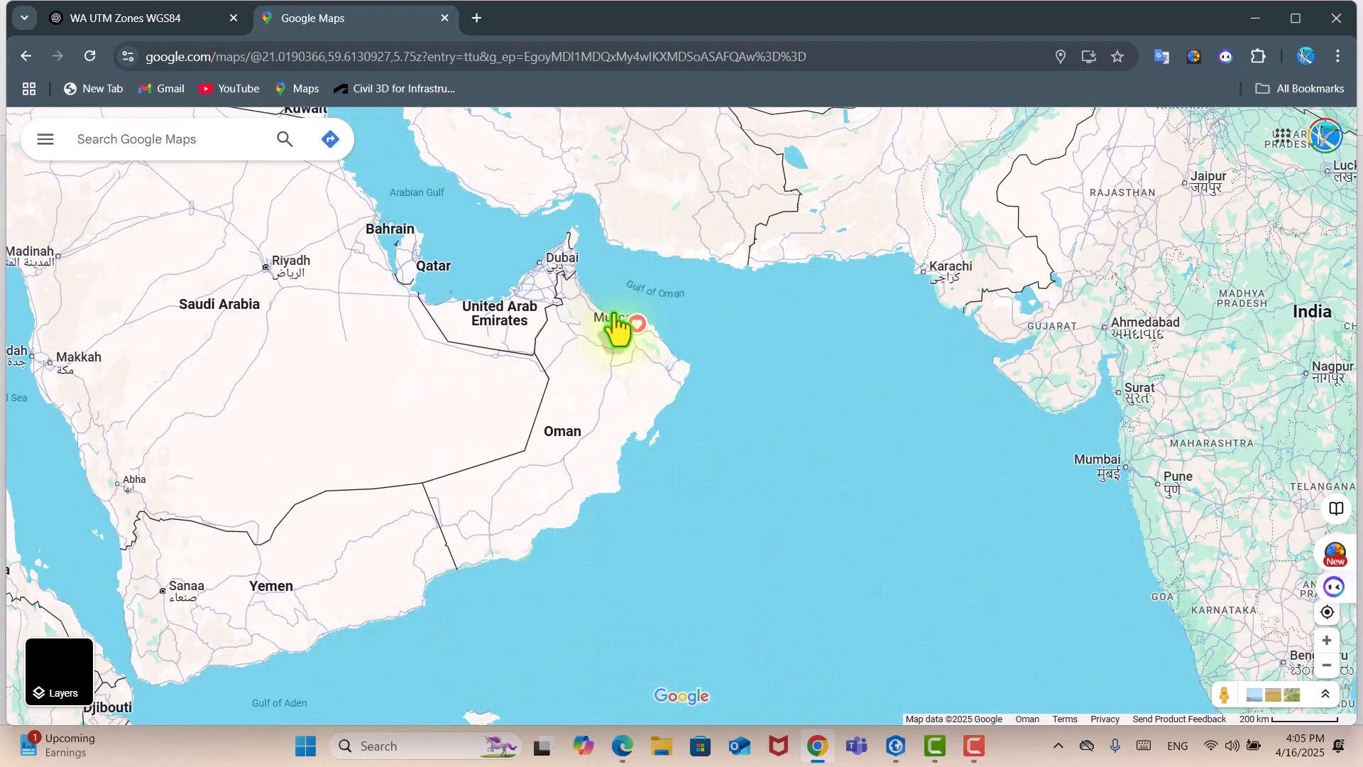
{"action": "left_click", "coordinate": [1325, 694]}
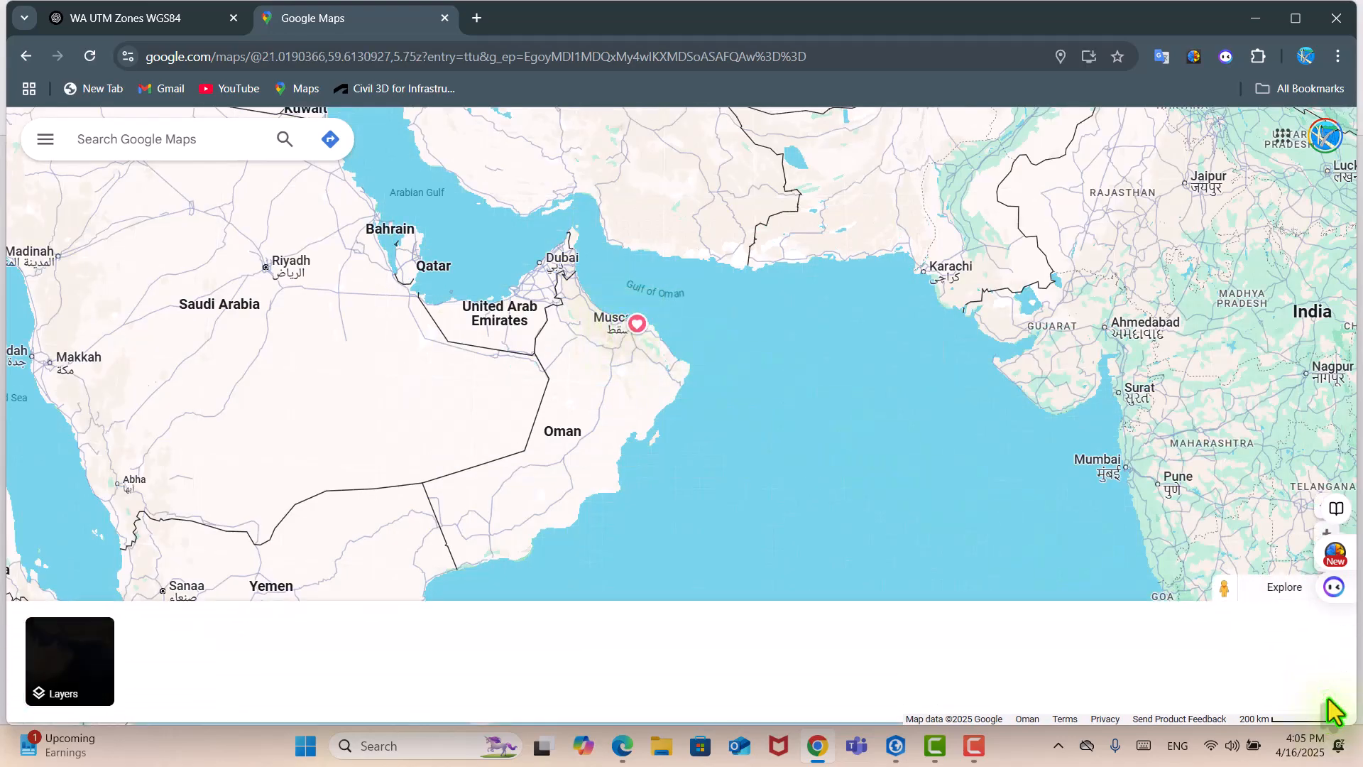
{"action": "left_click", "coordinate": [67, 657]}
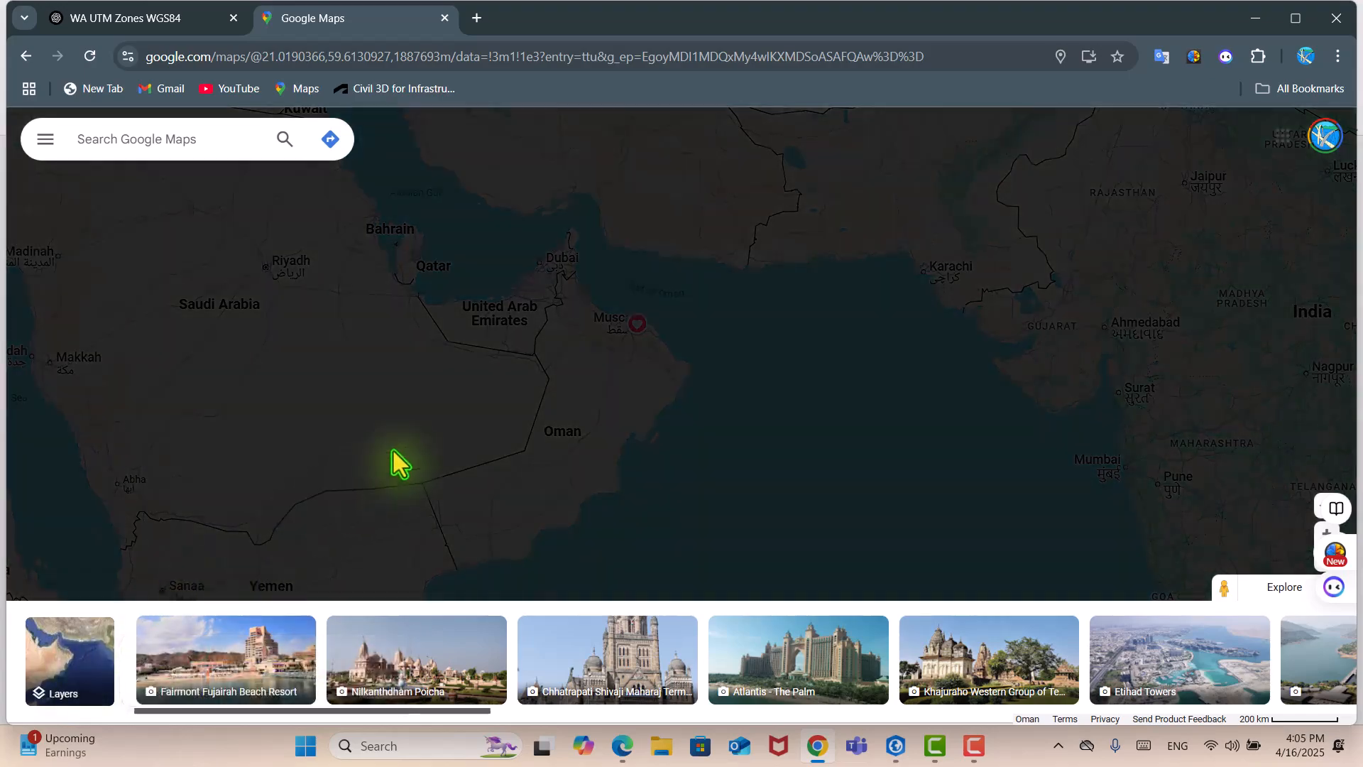
Step: Locate Washington State on the satellite globe and examine its extent between Seattle and Pullman
{"action": "left_click_drag", "start_coordinate": [471, 395], "coordinate": [873, 399]}
{"action": "left_click_drag", "start_coordinate": [371, 383], "coordinate": [873, 429]}
{"action": "scroll", "coordinate": [874, 430], "scroll_direction": "down", "scroll_amount": 2}
{"action": "left_click_drag", "start_coordinate": [489, 375], "coordinate": [761, 406]}
{"action": "left_click_drag", "start_coordinate": [374, 392], "coordinate": [800, 417]}
{"action": "left_click_drag", "start_coordinate": [380, 448], "coordinate": [721, 475]}
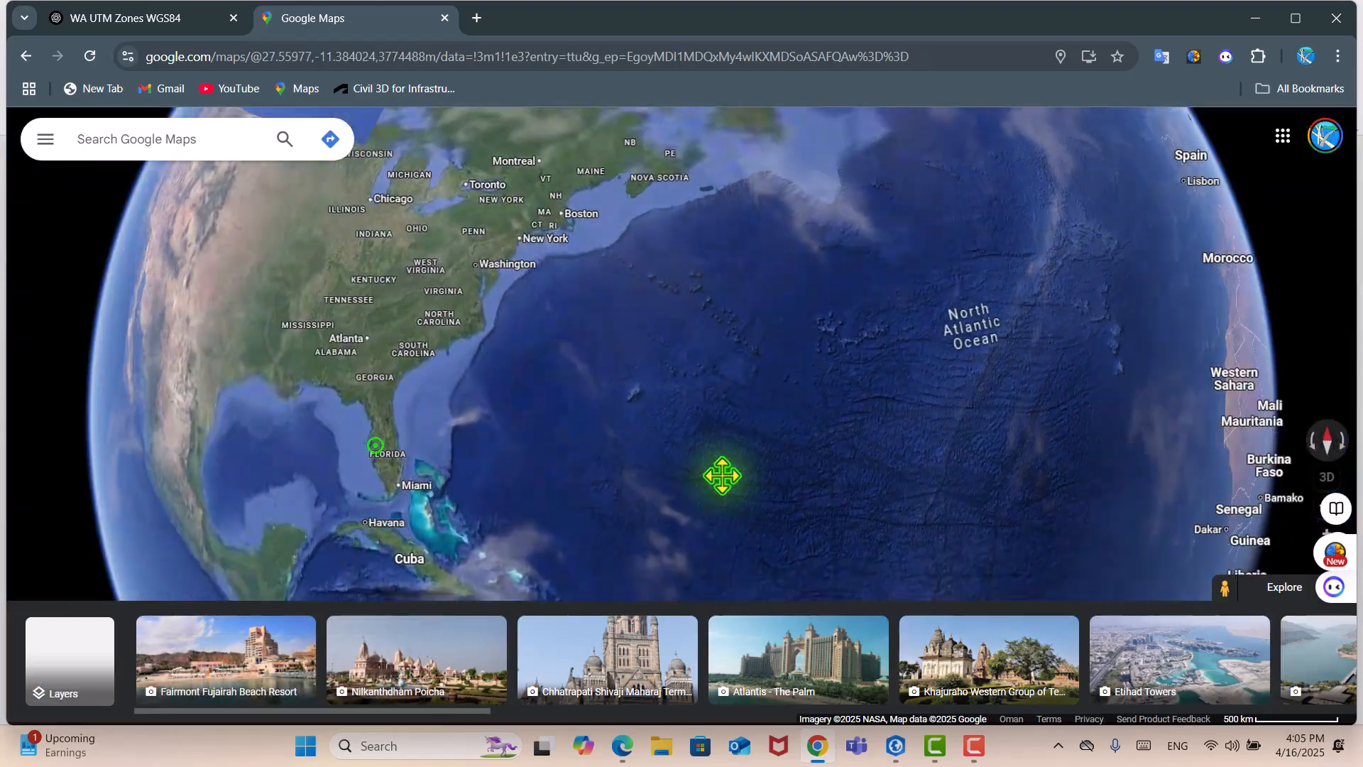
{"action": "left_click_drag", "start_coordinate": [423, 387], "coordinate": [606, 396]}
{"action": "left_click_drag", "start_coordinate": [502, 378], "coordinate": [885, 441]}
{"action": "left_click_drag", "start_coordinate": [497, 298], "coordinate": [588, 365]}
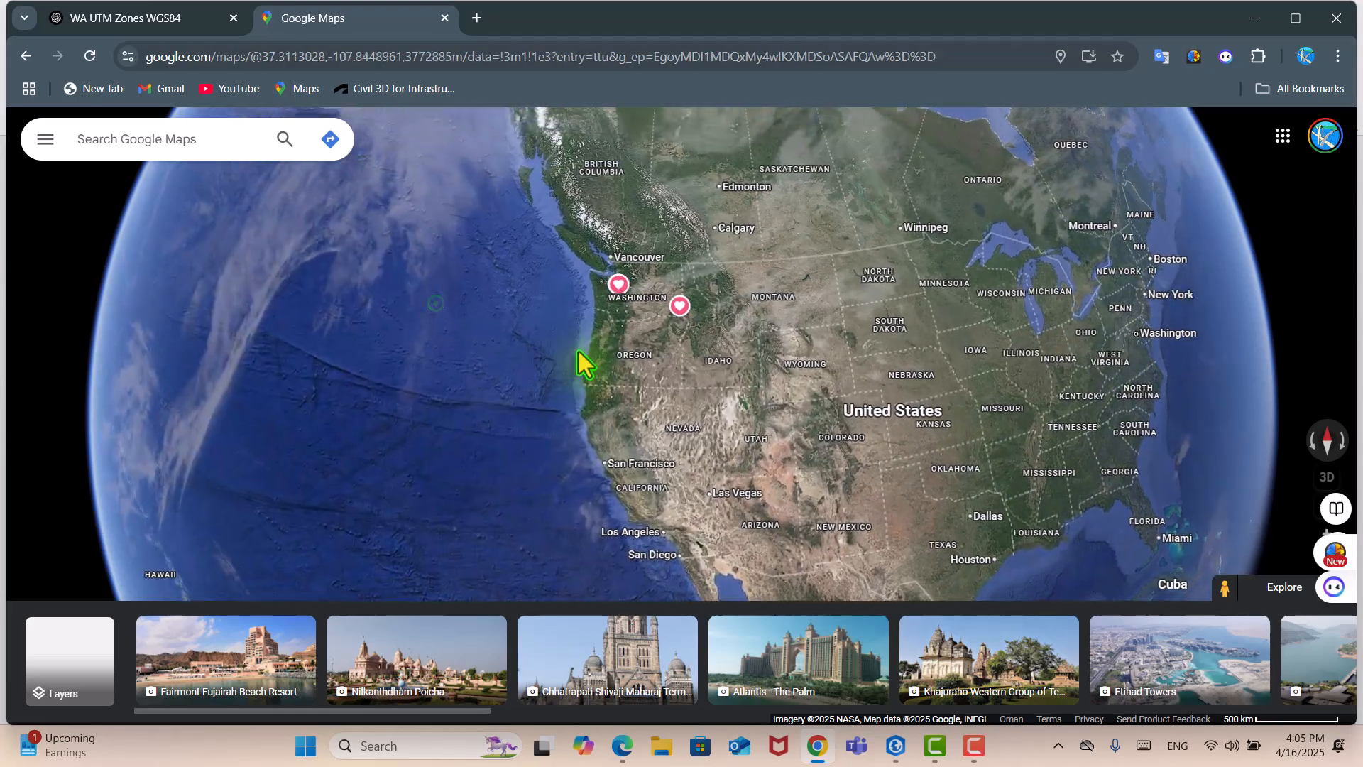
{"action": "scroll", "coordinate": [650, 302], "scroll_direction": "up", "scroll_amount": 4}
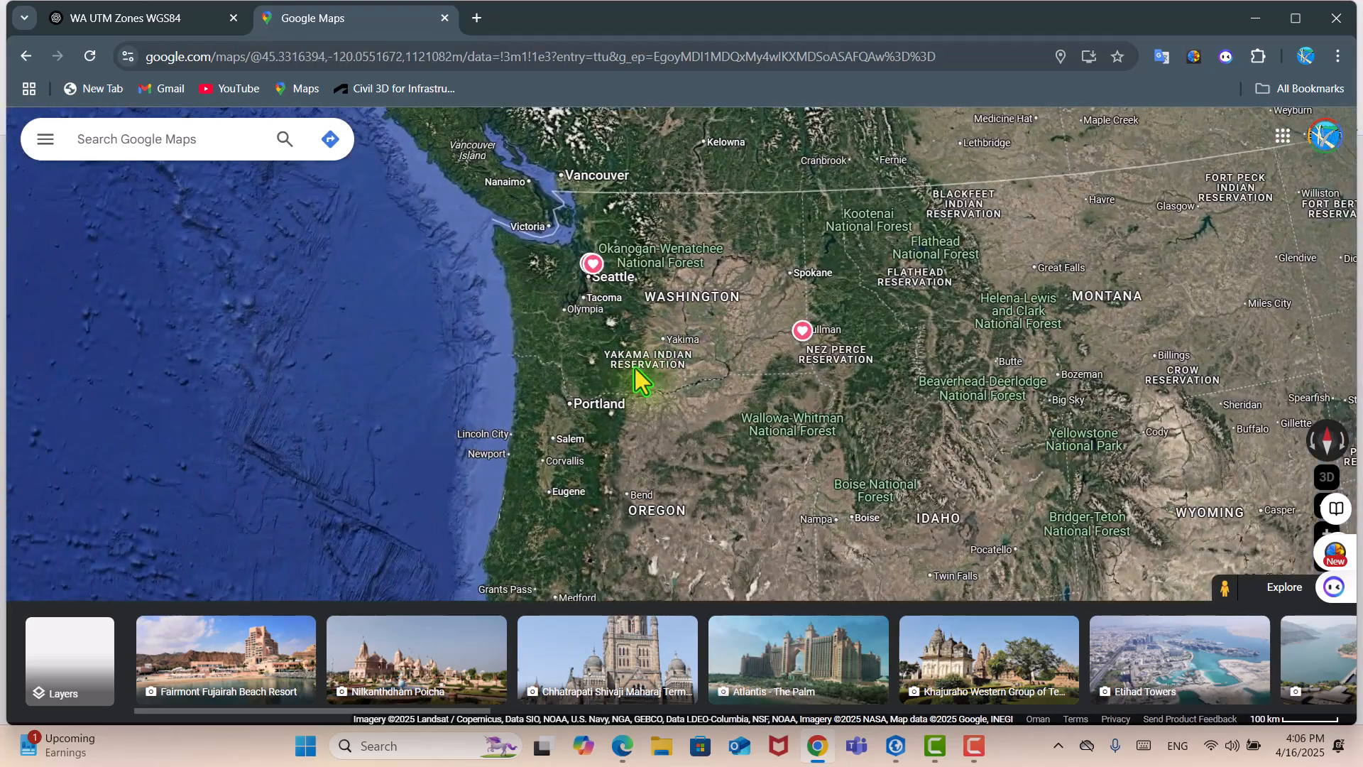
{"action": "scroll", "coordinate": [635, 381], "scroll_direction": "up", "scroll_amount": 2}
{"action": "left_click_drag", "start_coordinate": [630, 380], "coordinate": [650, 419]}
{"action": "scroll", "coordinate": [652, 420], "scroll_direction": "down", "scroll_amount": 1}
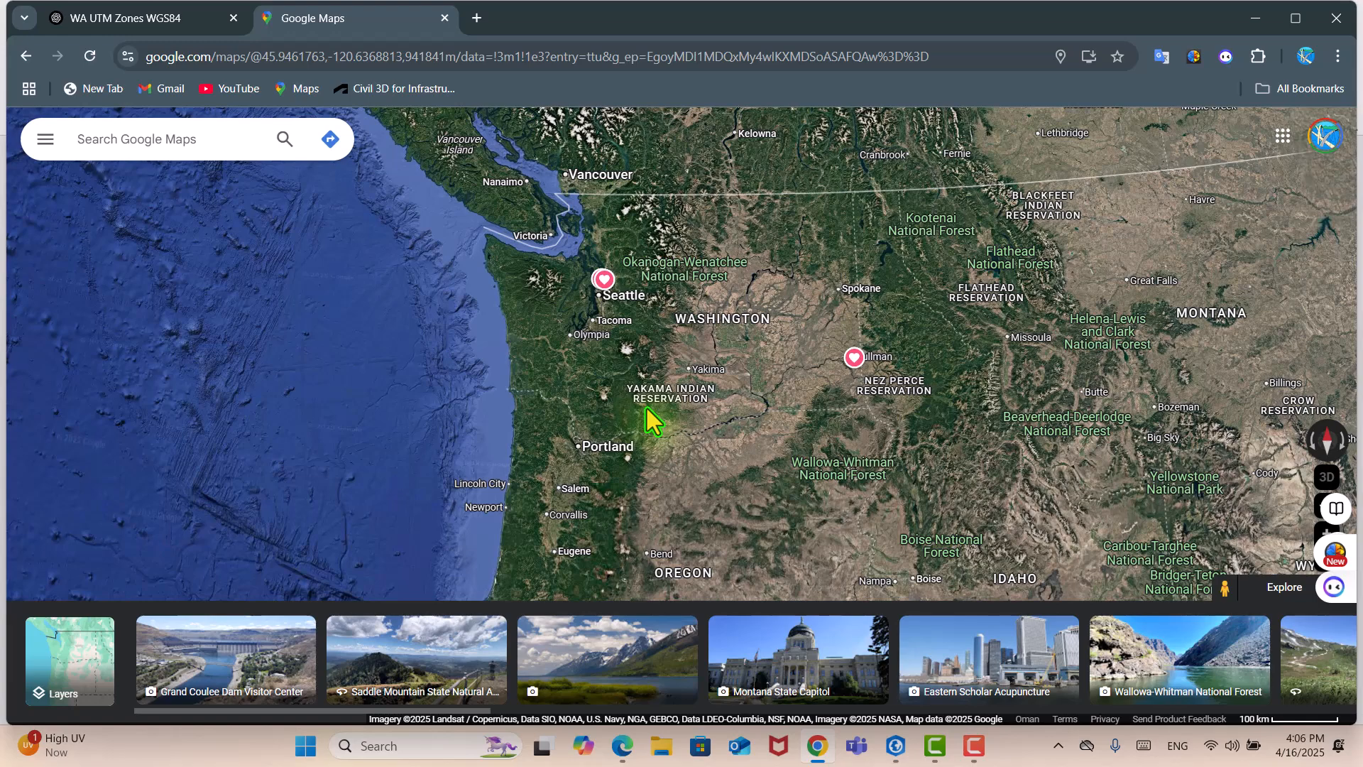
Step: Examine the Seattle and Tacoma area in western Washington on the satellite map, including its position within the state
{"action": "scroll", "coordinate": [650, 397], "scroll_direction": "up", "scroll_amount": 3}
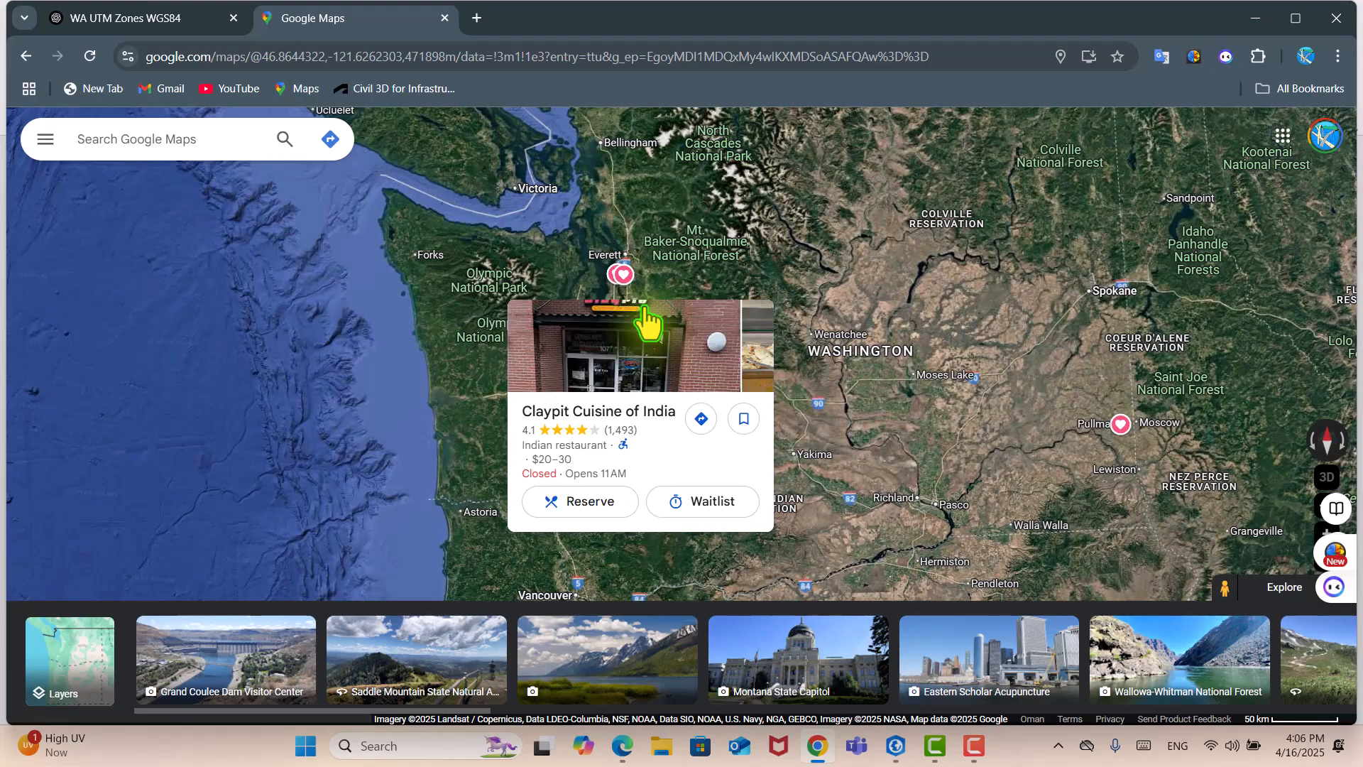
{"action": "scroll", "coordinate": [645, 305], "scroll_direction": "up", "scroll_amount": 5}
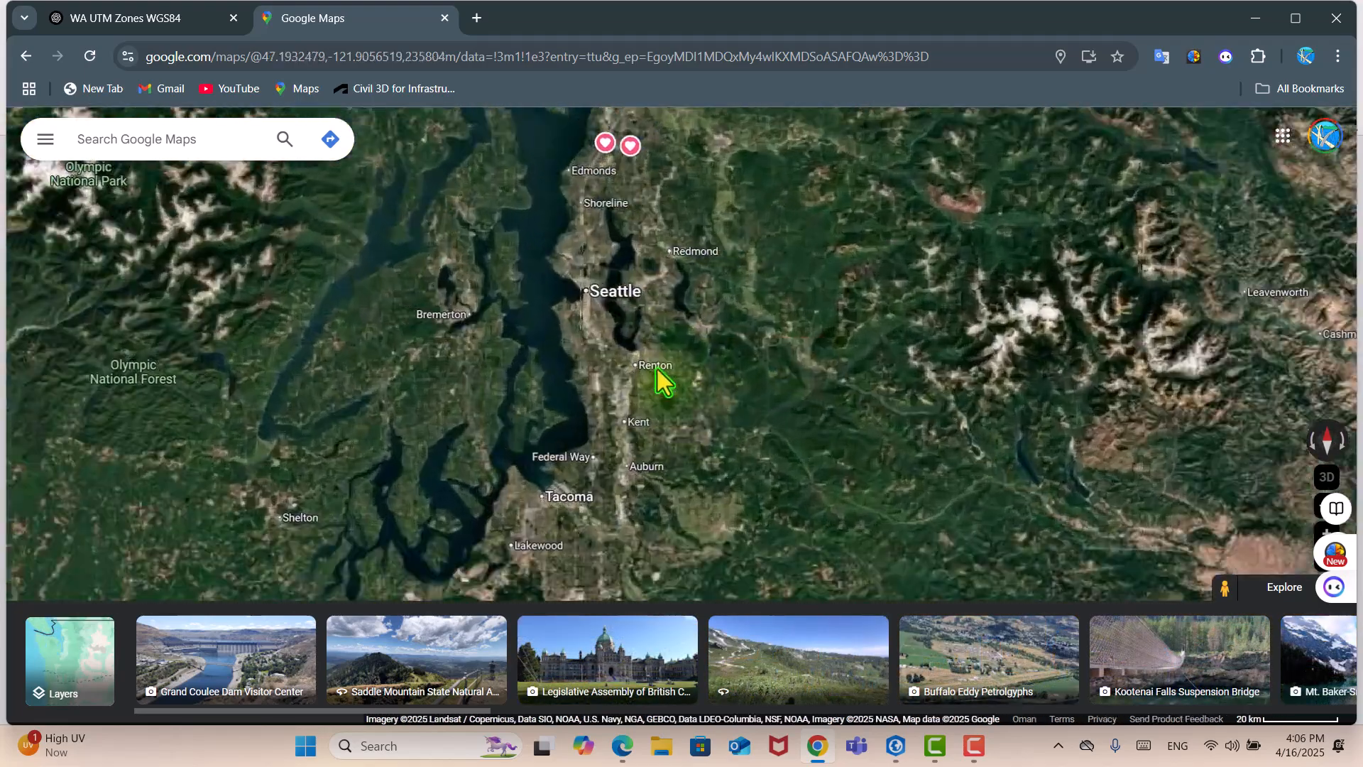
{"action": "scroll", "coordinate": [716, 431], "scroll_direction": "down", "scroll_amount": 3}
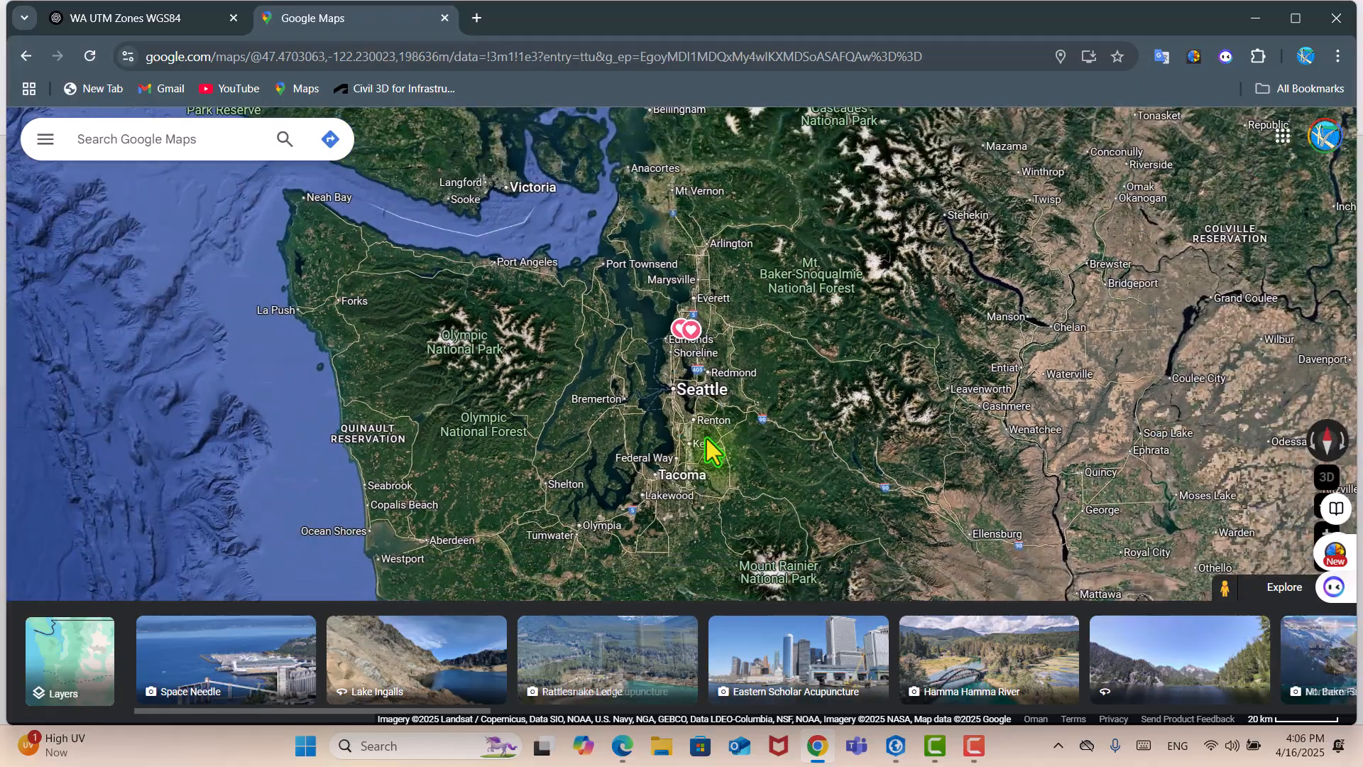
{"action": "left_click_drag", "start_coordinate": [708, 448], "coordinate": [700, 397]}
{"action": "scroll", "coordinate": [699, 387], "scroll_direction": "up", "scroll_amount": 3}
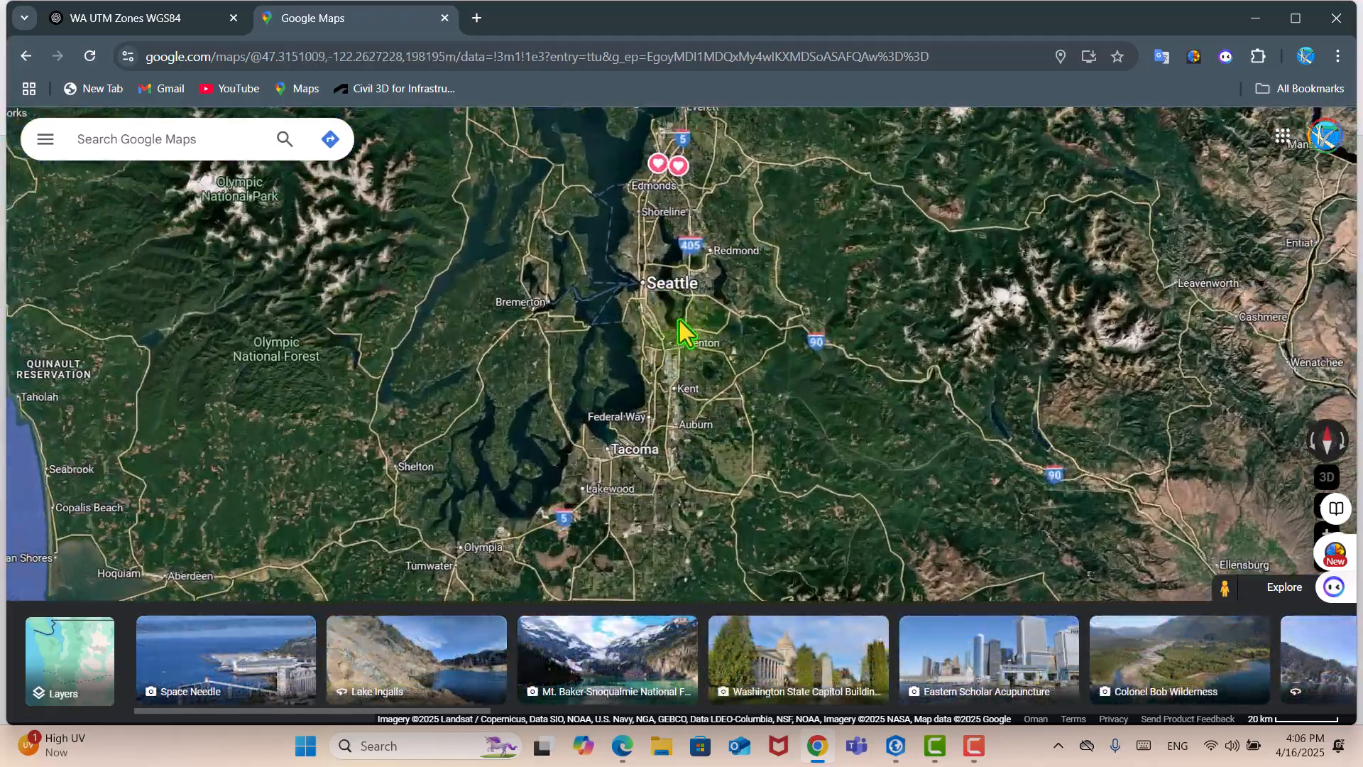
{"action": "left_click_drag", "start_coordinate": [687, 335], "coordinate": [736, 445]}
{"action": "scroll", "coordinate": [700, 387], "scroll_direction": "up", "scroll_amount": 2}
{"action": "left_click_drag", "start_coordinate": [694, 384], "coordinate": [661, 316]}
{"action": "scroll", "coordinate": [662, 318], "scroll_direction": "down", "scroll_amount": 2}
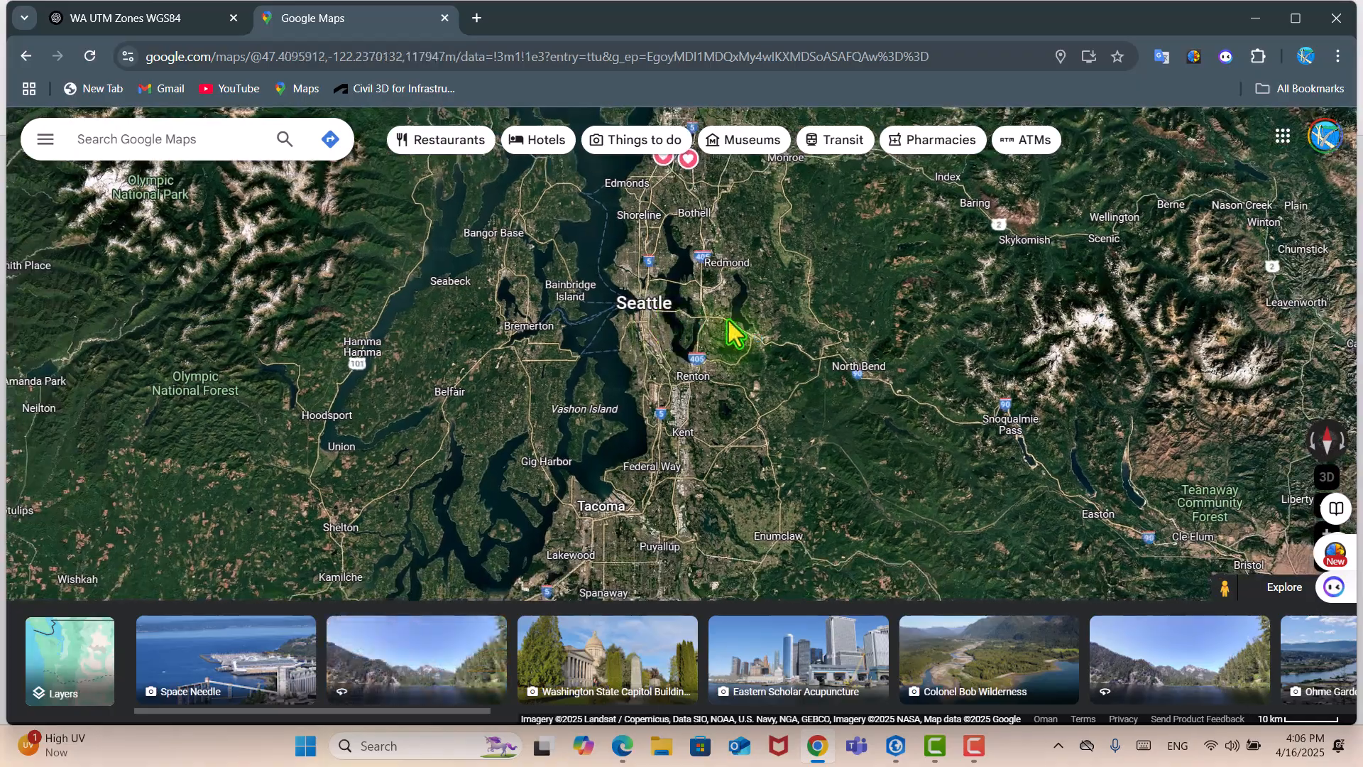
{"action": "scroll", "coordinate": [739, 334], "scroll_direction": "down", "scroll_amount": 4}
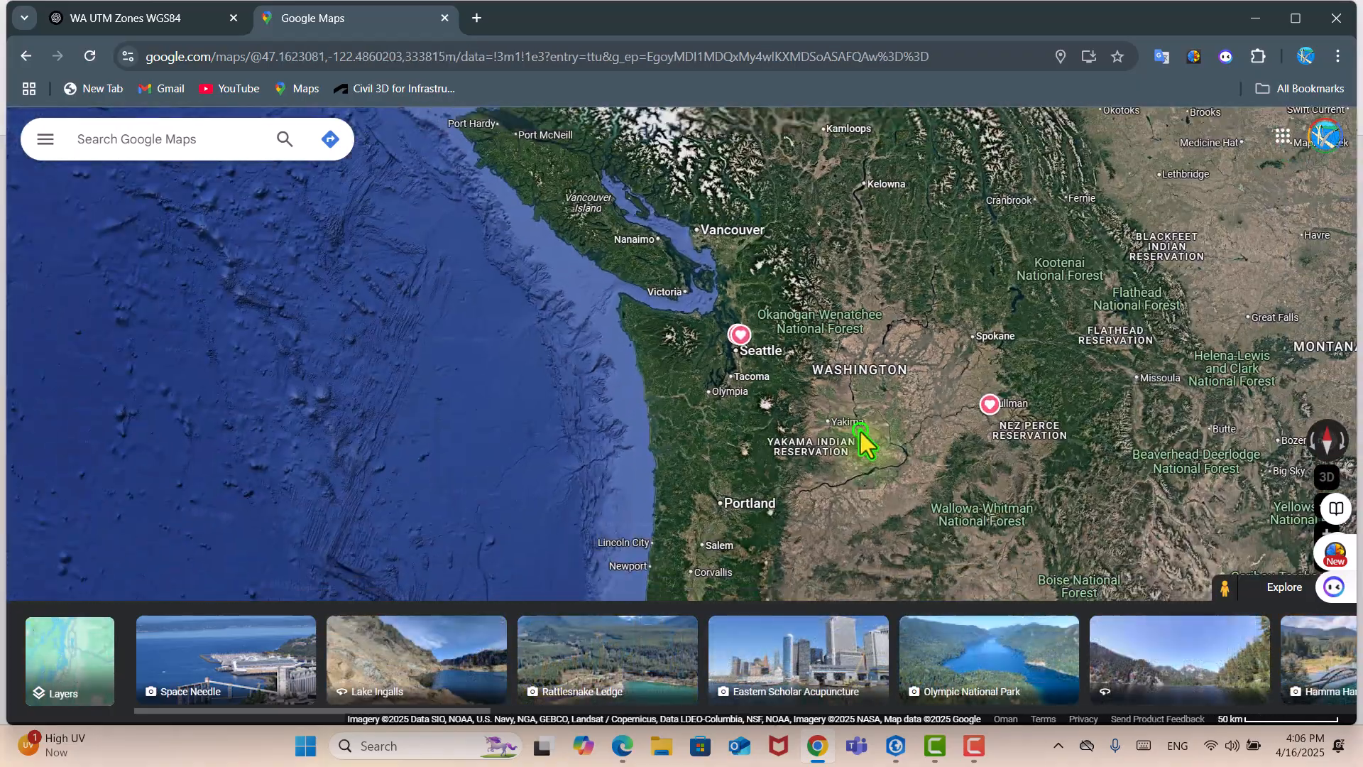
Step: Recheck the UTM zone for western Washington in the ChatGPT answer and return to the ArcGIS Pro map
{"action": "left_click_drag", "start_coordinate": [861, 441], "coordinate": [654, 426]}
{"action": "left_click", "coordinate": [1246, 14]}
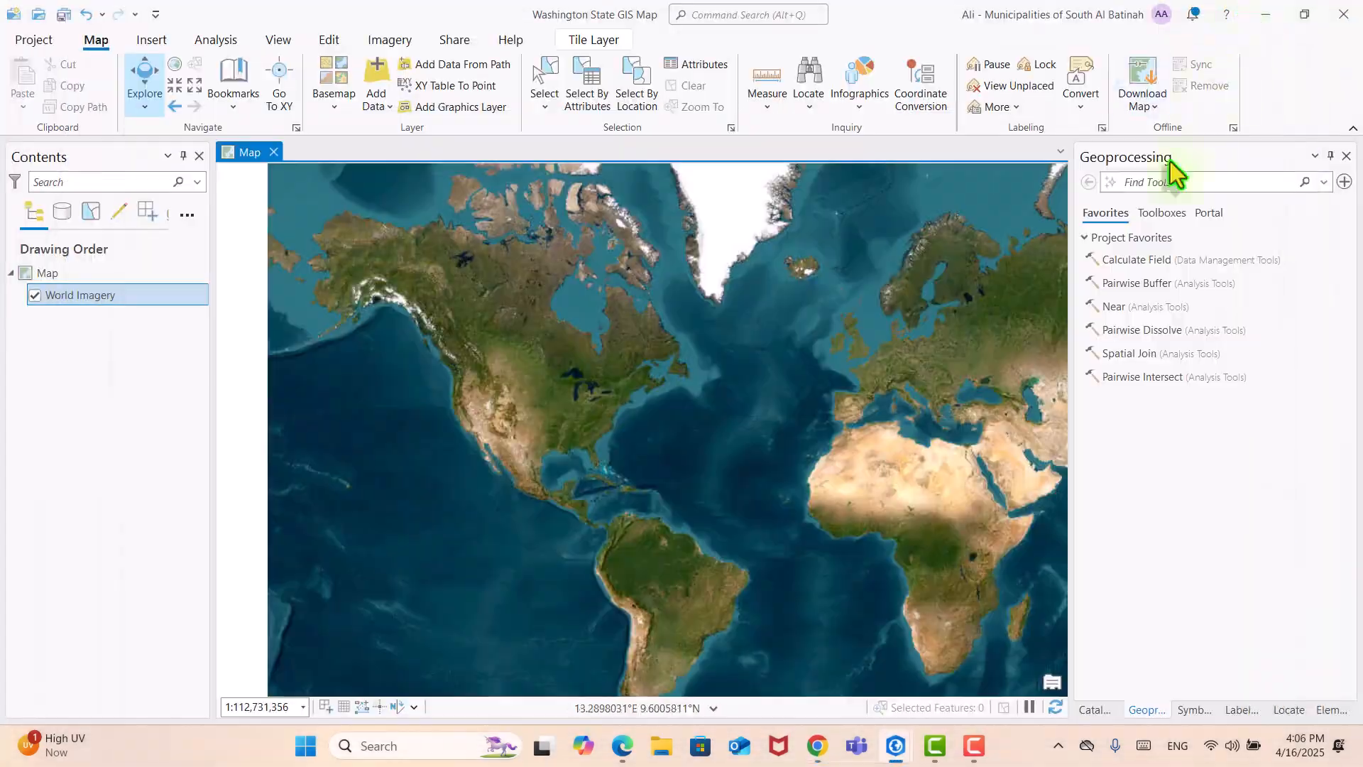
{"action": "mouse_move", "coordinate": [888, 755]}
{"action": "left_click", "coordinate": [818, 746]}
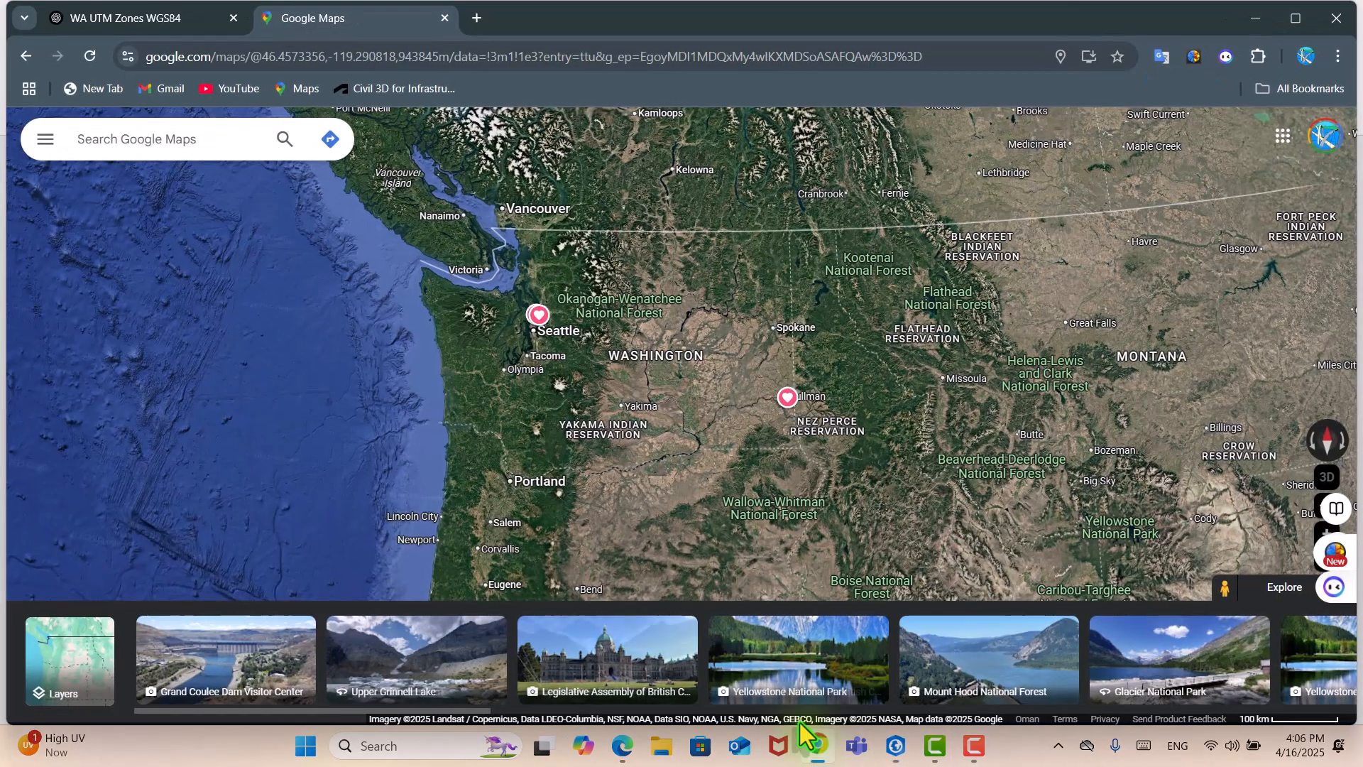
{"action": "left_click", "coordinate": [152, 22]}
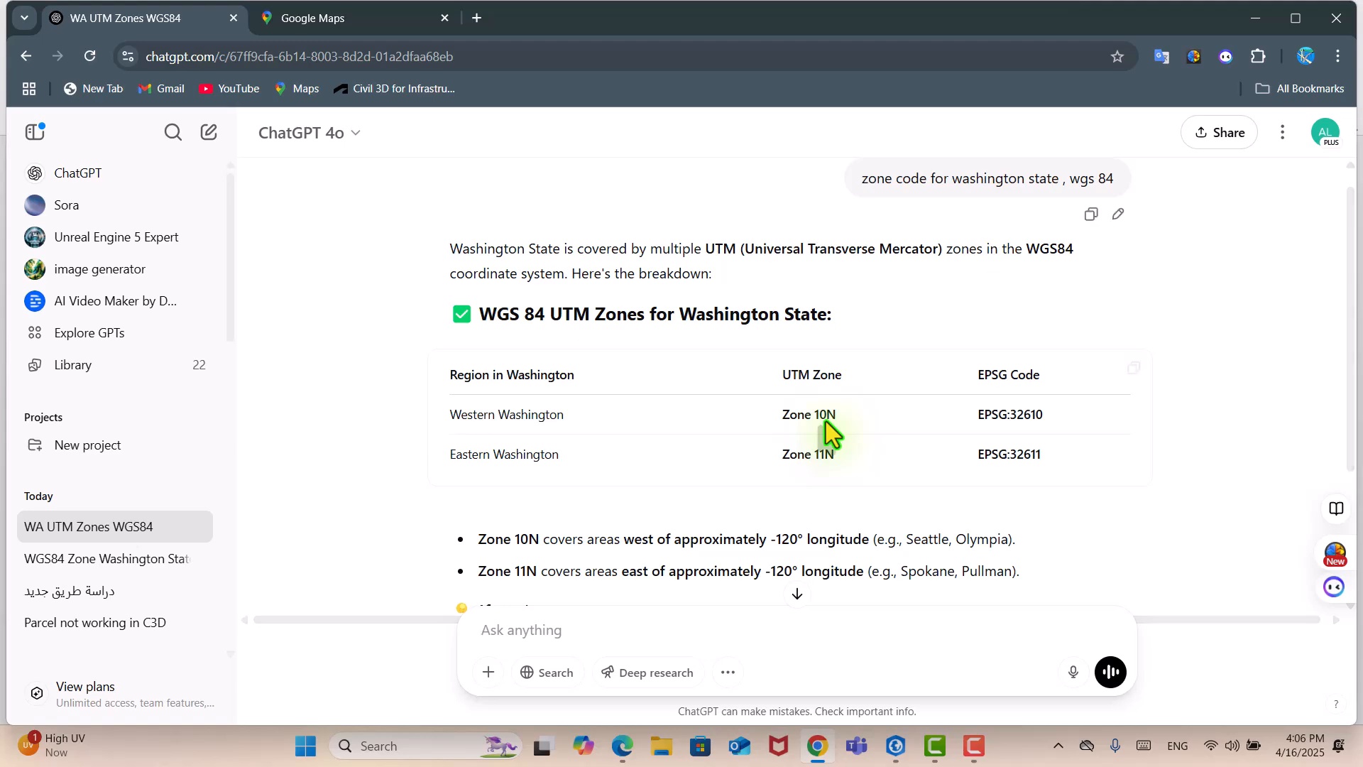
{"action": "left_click", "coordinate": [716, 625]}
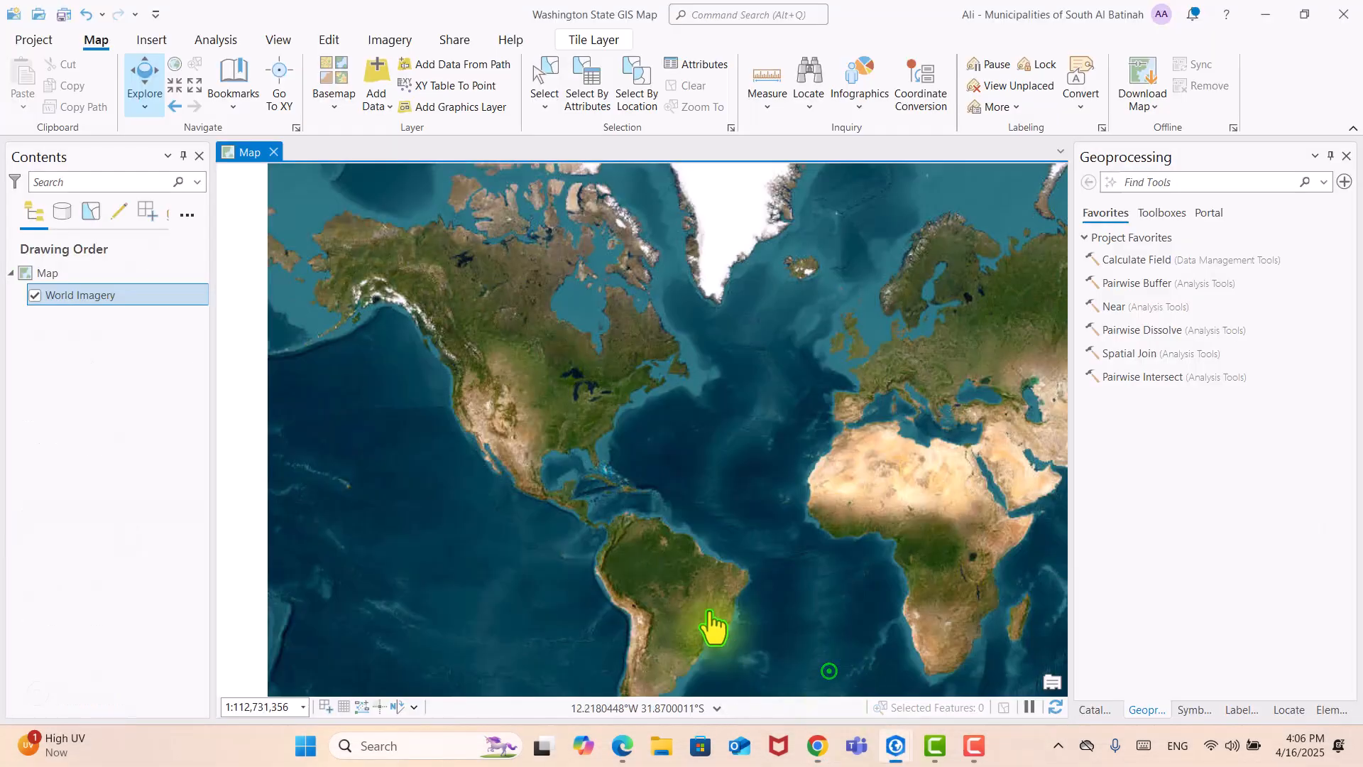
Step: Open the coordinate system settings in the properties of the map
{"action": "left_click", "coordinate": [63, 275]}
{"action": "right_click", "coordinate": [62, 275]}
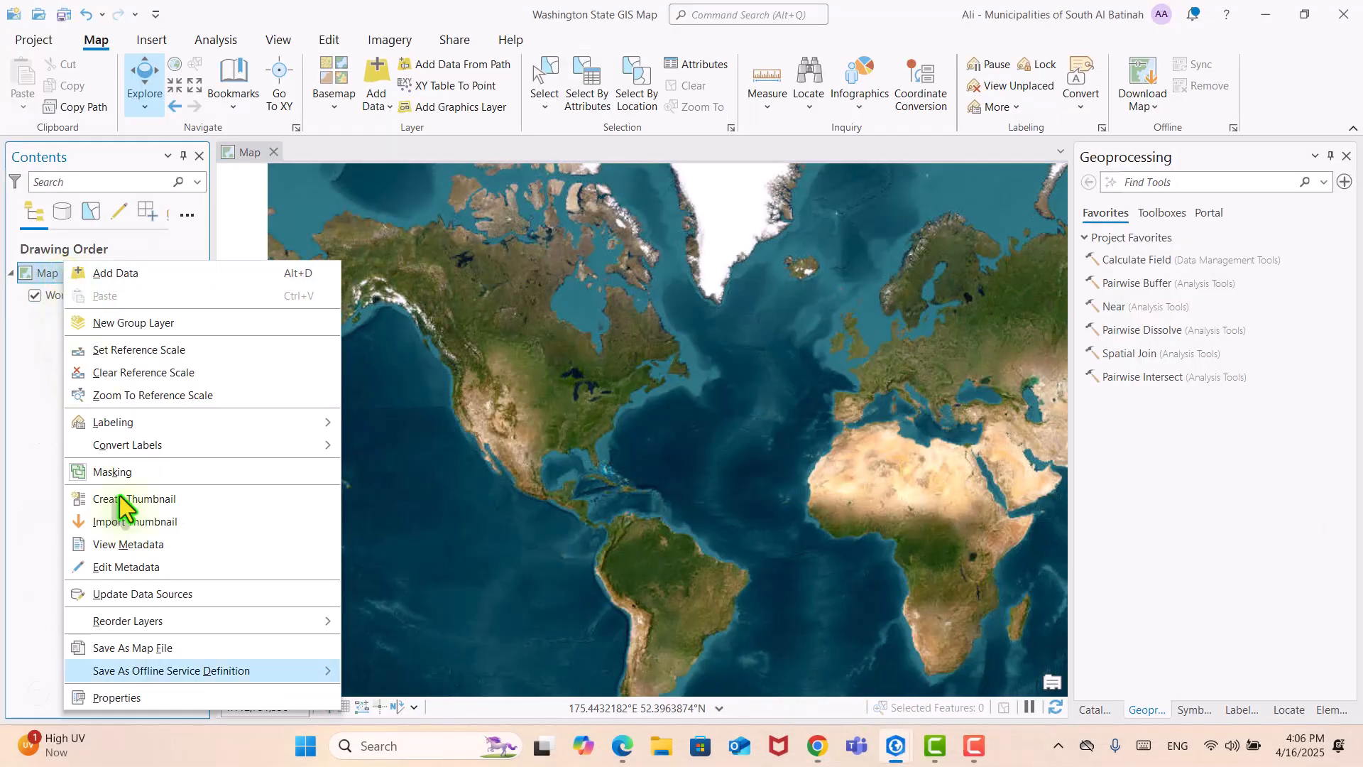
{"action": "left_click", "coordinate": [174, 695]}
{"action": "left_click", "coordinate": [385, 266]}
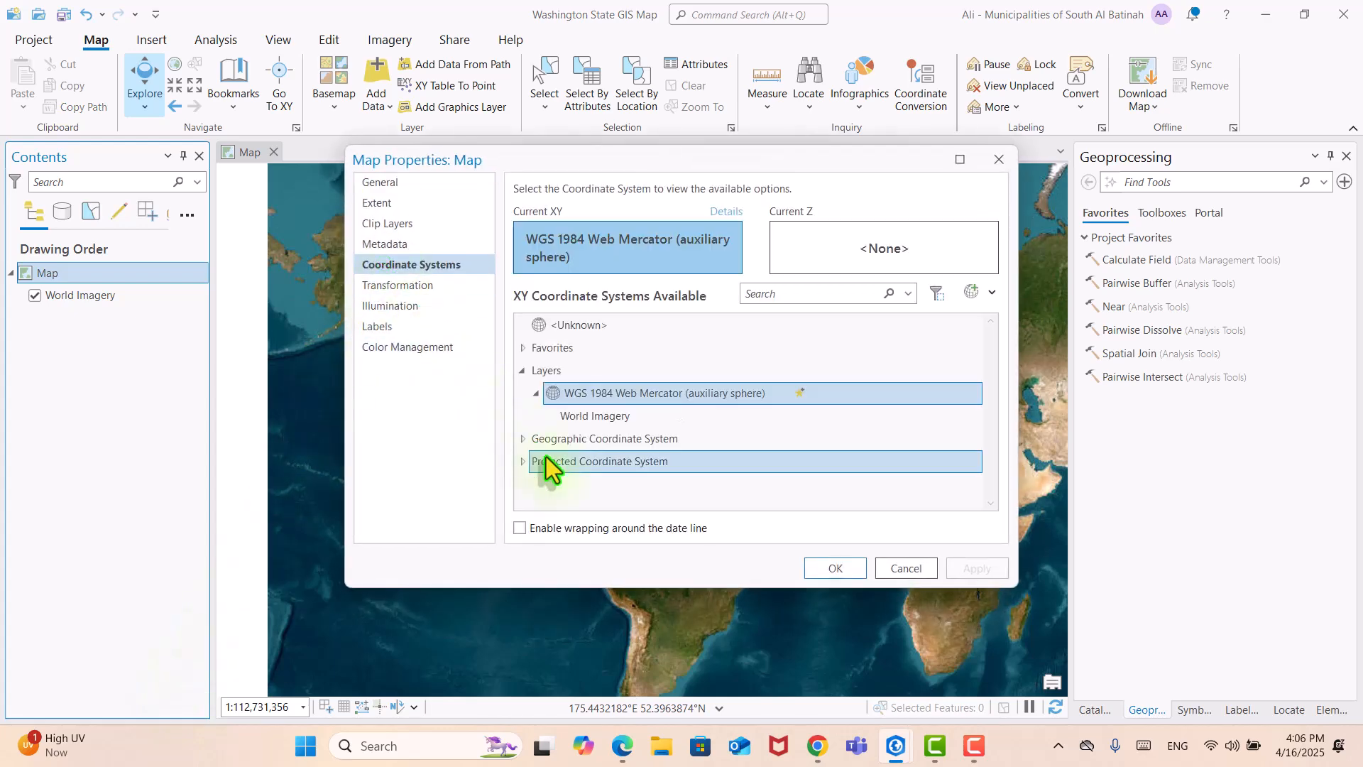
Step: Set the map's projected coordinate system to WGS 1984 UTM Zone 10N from the UTM Northern Hemisphere group
{"action": "left_click", "coordinate": [522, 460]}
{"action": "scroll", "coordinate": [522, 462], "scroll_direction": "down", "scroll_amount": 2}
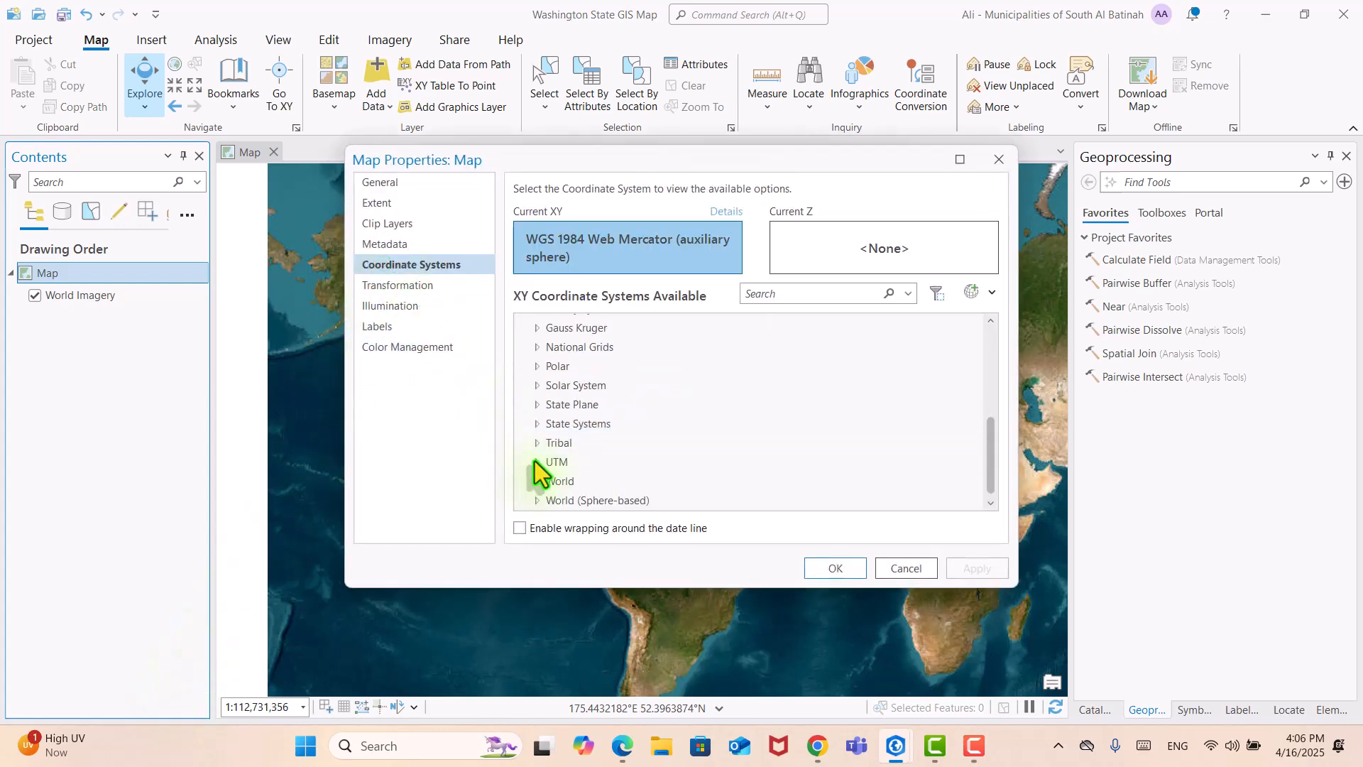
{"action": "left_click", "coordinate": [536, 462]}
{"action": "scroll", "coordinate": [550, 462], "scroll_direction": "down", "scroll_amount": 6}
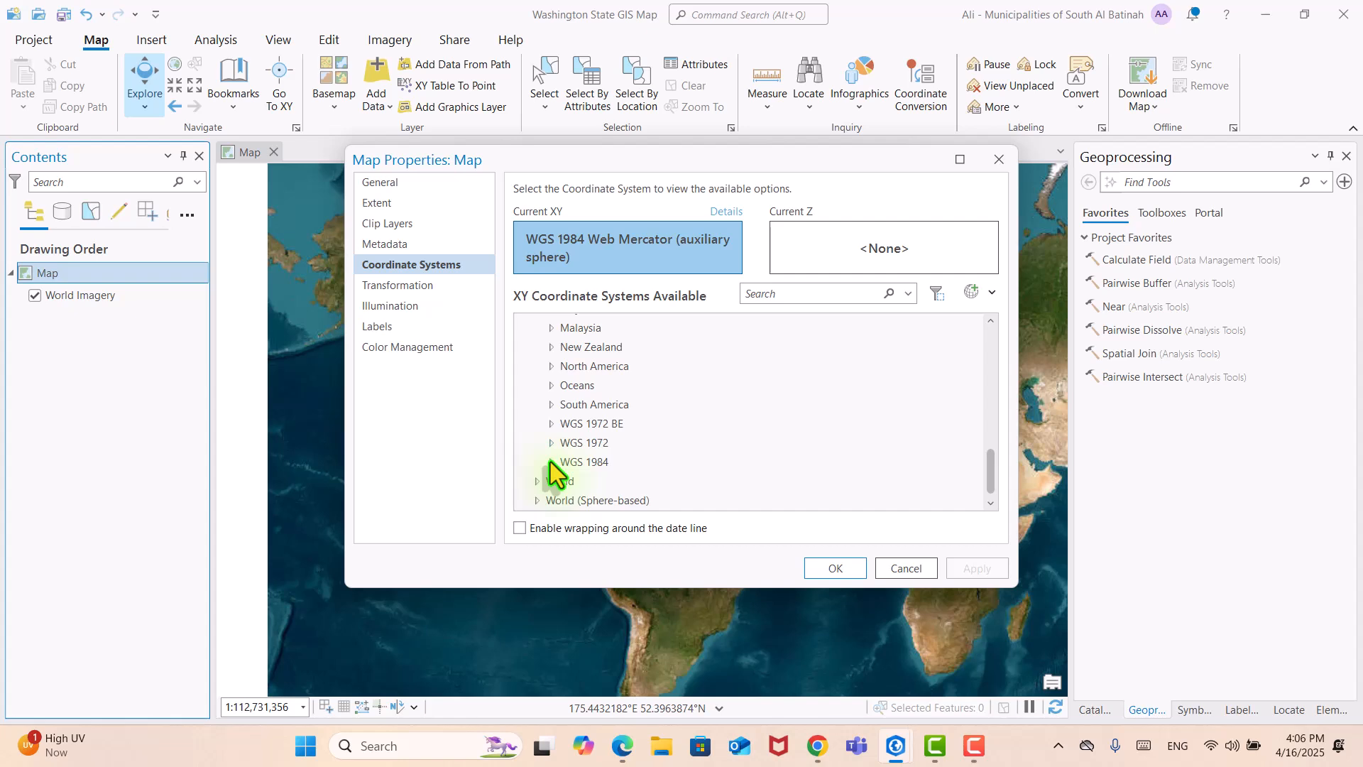
{"action": "left_click", "coordinate": [551, 462]}
{"action": "left_click", "coordinate": [565, 442]}
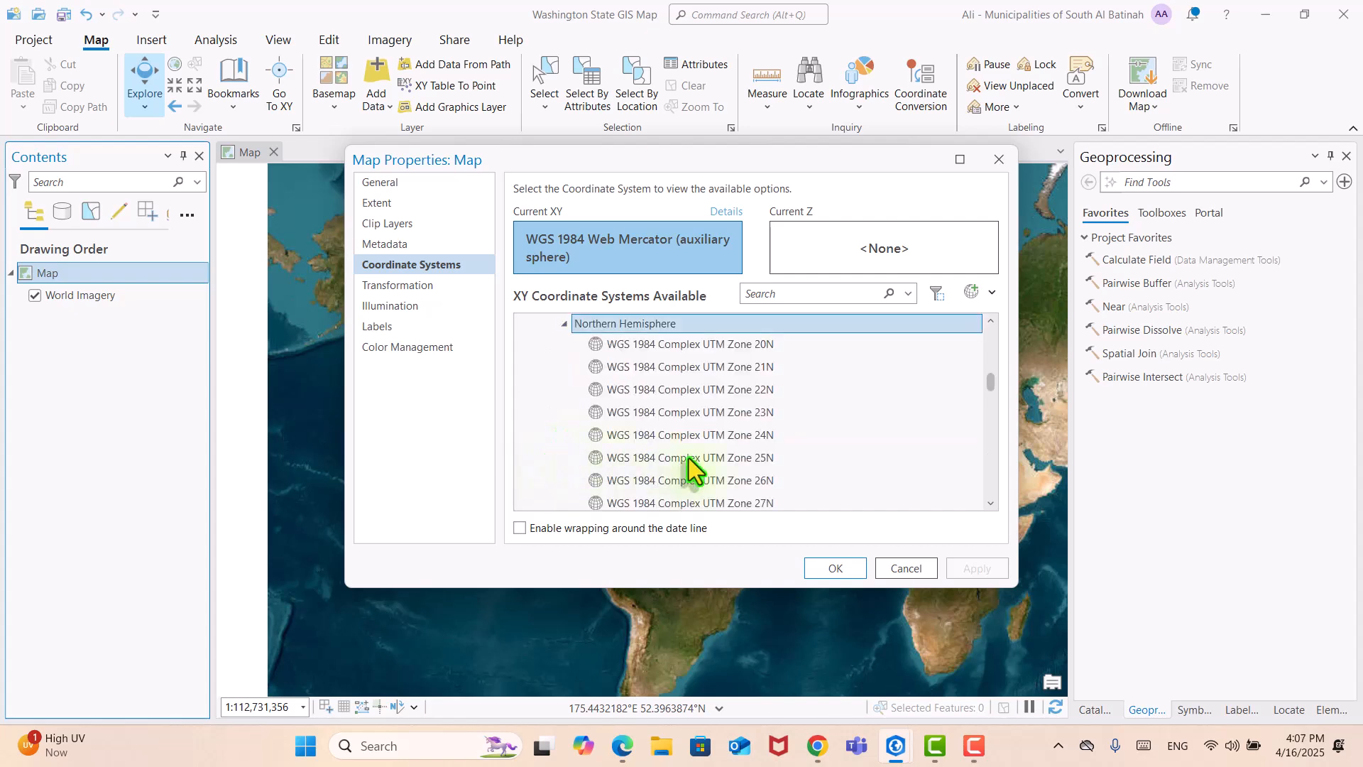
{"action": "scroll", "coordinate": [689, 468], "scroll_direction": "down", "scroll_amount": 5}
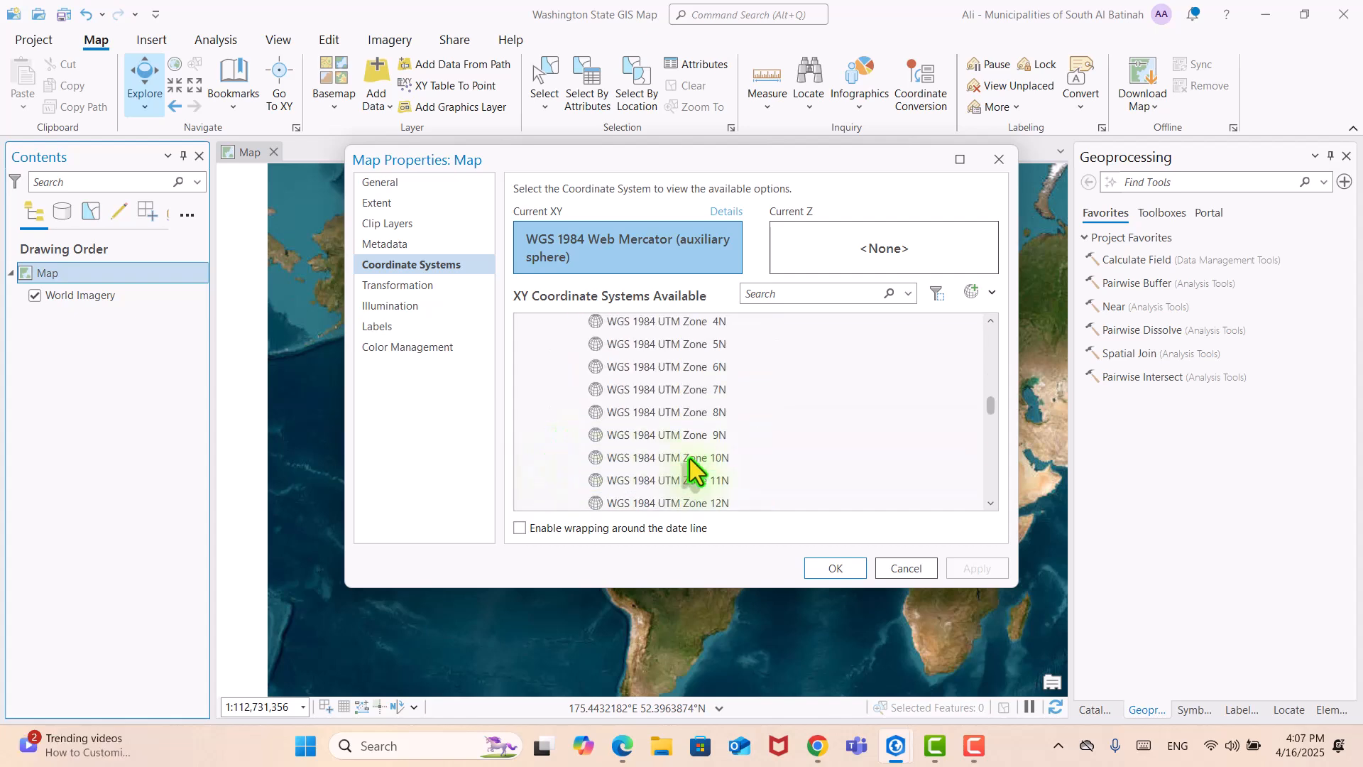
{"action": "left_click", "coordinate": [692, 458]}
{"action": "left_click", "coordinate": [825, 568]}
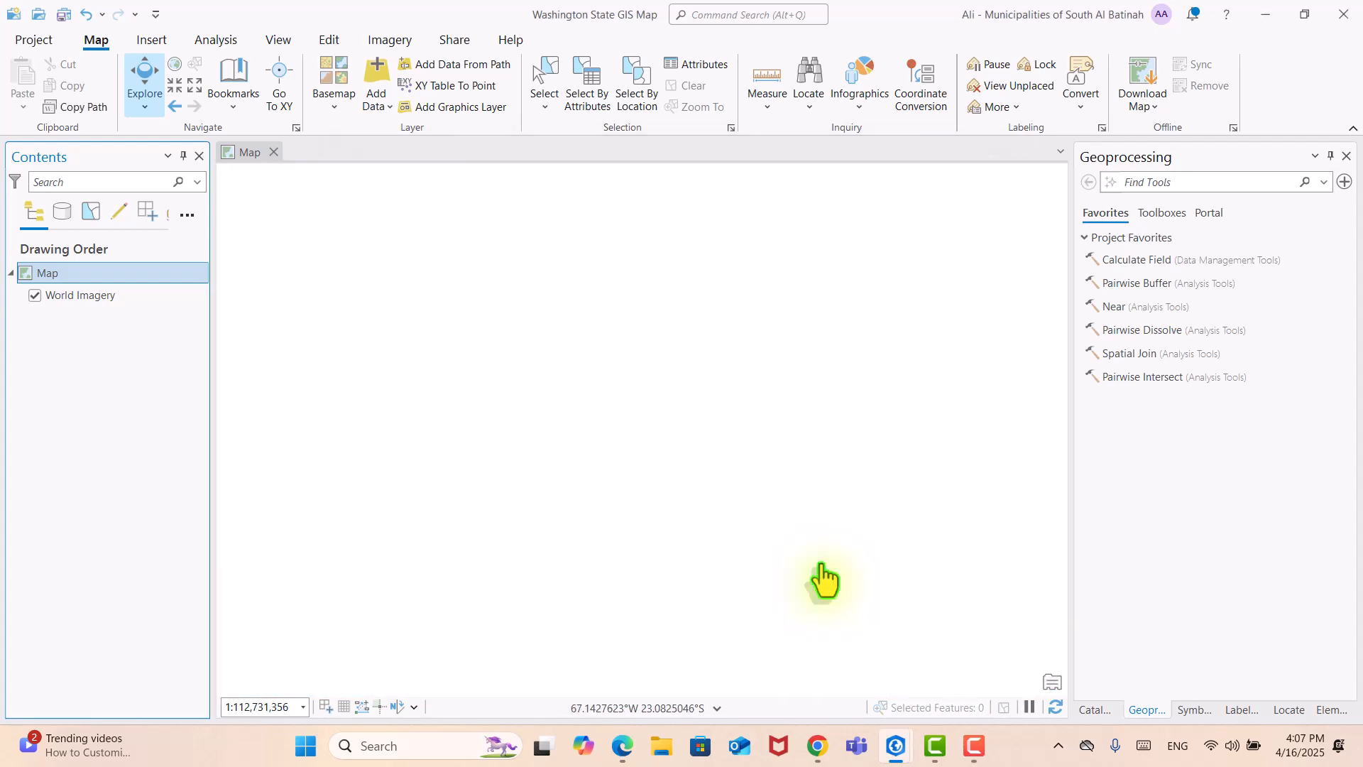
Step: Examine the reprojected imagery over North America and locate Washington State on the Pacific coast
{"action": "scroll", "coordinate": [809, 525], "scroll_direction": "up", "scroll_amount": 5}
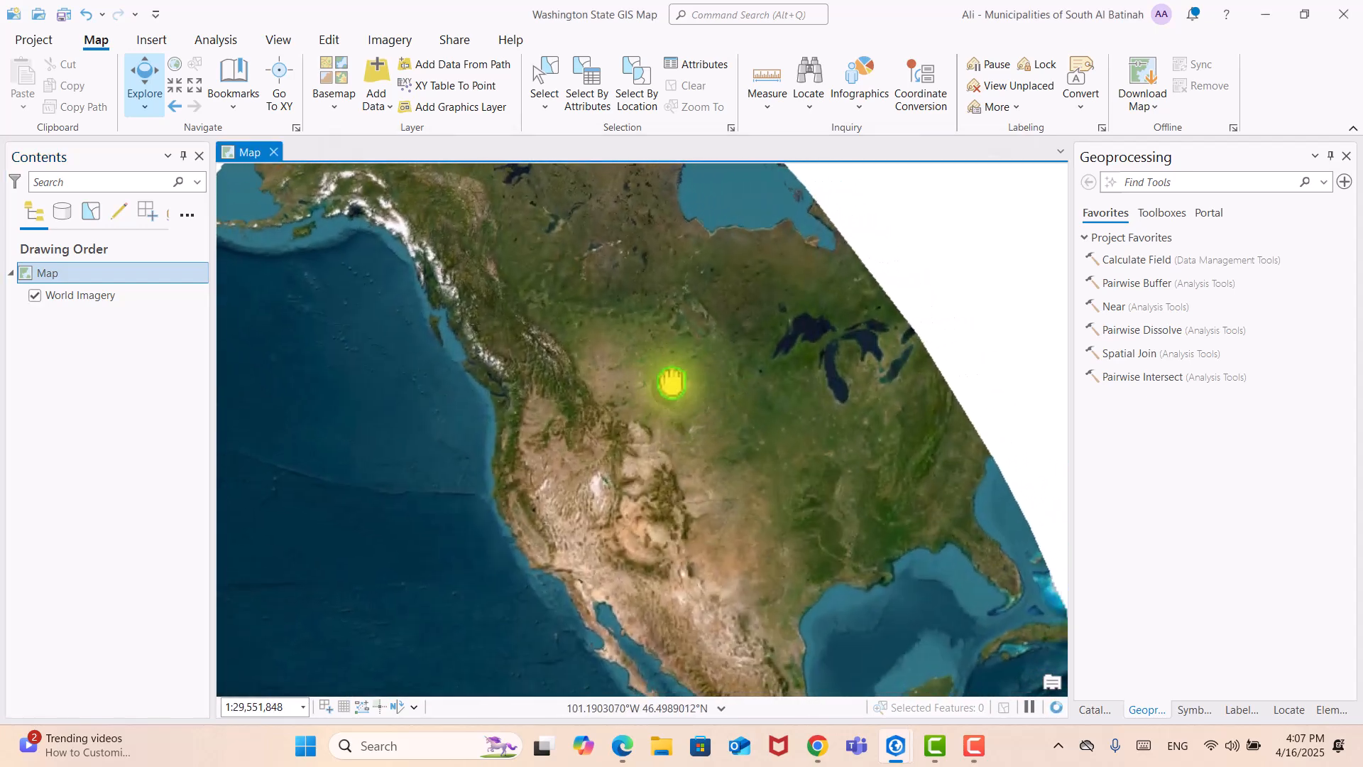
{"action": "scroll", "coordinate": [671, 382], "scroll_direction": "down", "scroll_amount": 5}
{"action": "scroll", "coordinate": [668, 388], "scroll_direction": "up", "scroll_amount": 5}
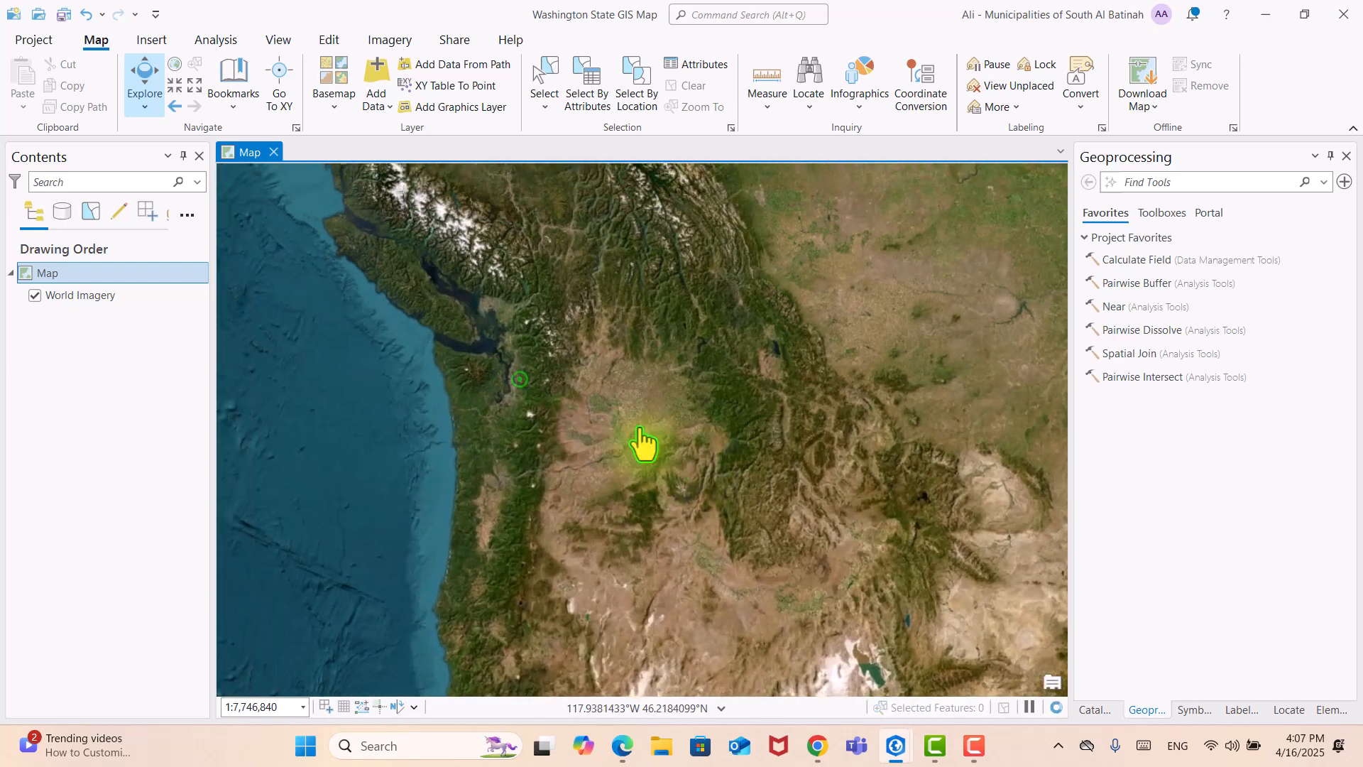
{"action": "scroll", "coordinate": [642, 447], "scroll_direction": "down", "scroll_amount": 6}
{"action": "scroll", "coordinate": [525, 353], "scroll_direction": "up", "scroll_amount": 2}
{"action": "scroll", "coordinate": [526, 350], "scroll_direction": "up", "scroll_amount": 2}
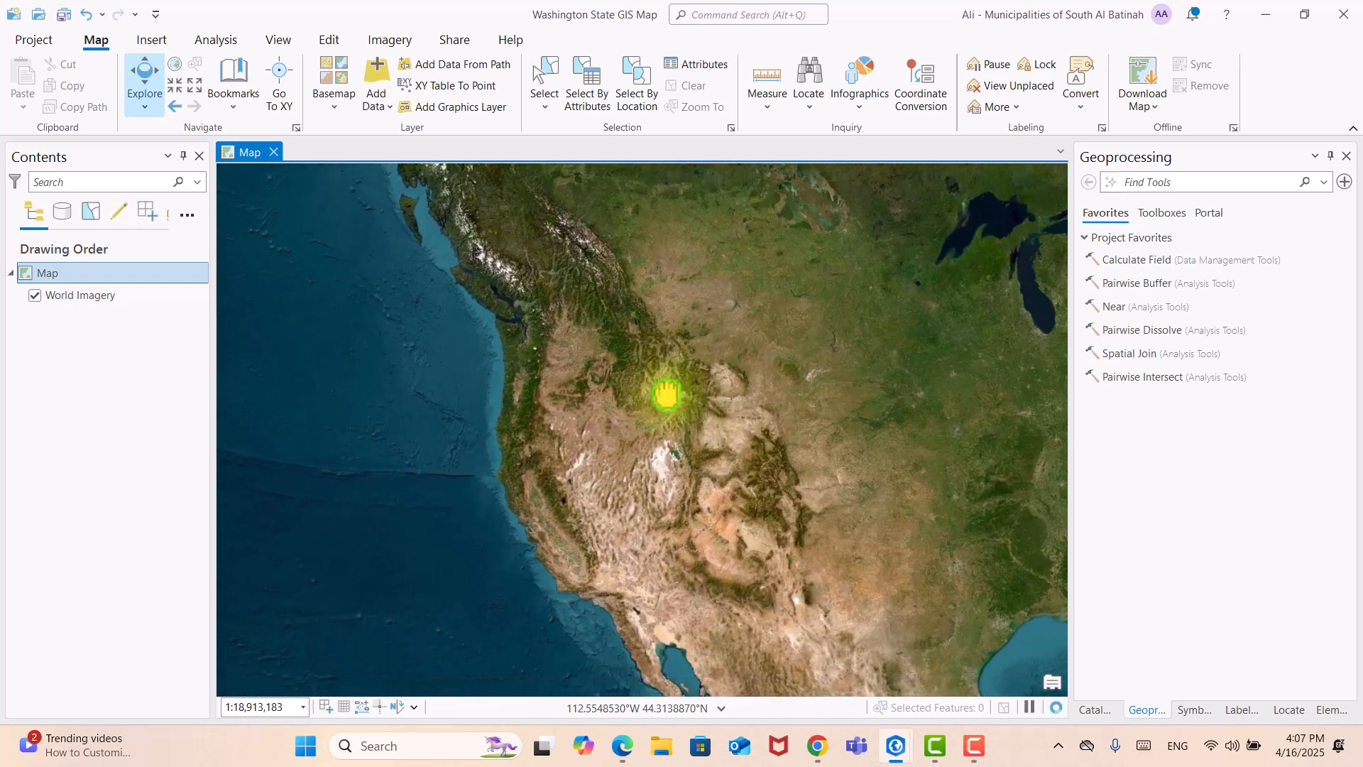
{"action": "left_click_drag", "start_coordinate": [667, 394], "coordinate": [588, 512]}
{"action": "scroll", "coordinate": [566, 338], "scroll_direction": "up", "scroll_amount": 1}
{"action": "scroll", "coordinate": [578, 471], "scroll_direction": "down", "scroll_amount": 1}
{"action": "scroll", "coordinate": [587, 513], "scroll_direction": "down", "scroll_amount": 1}
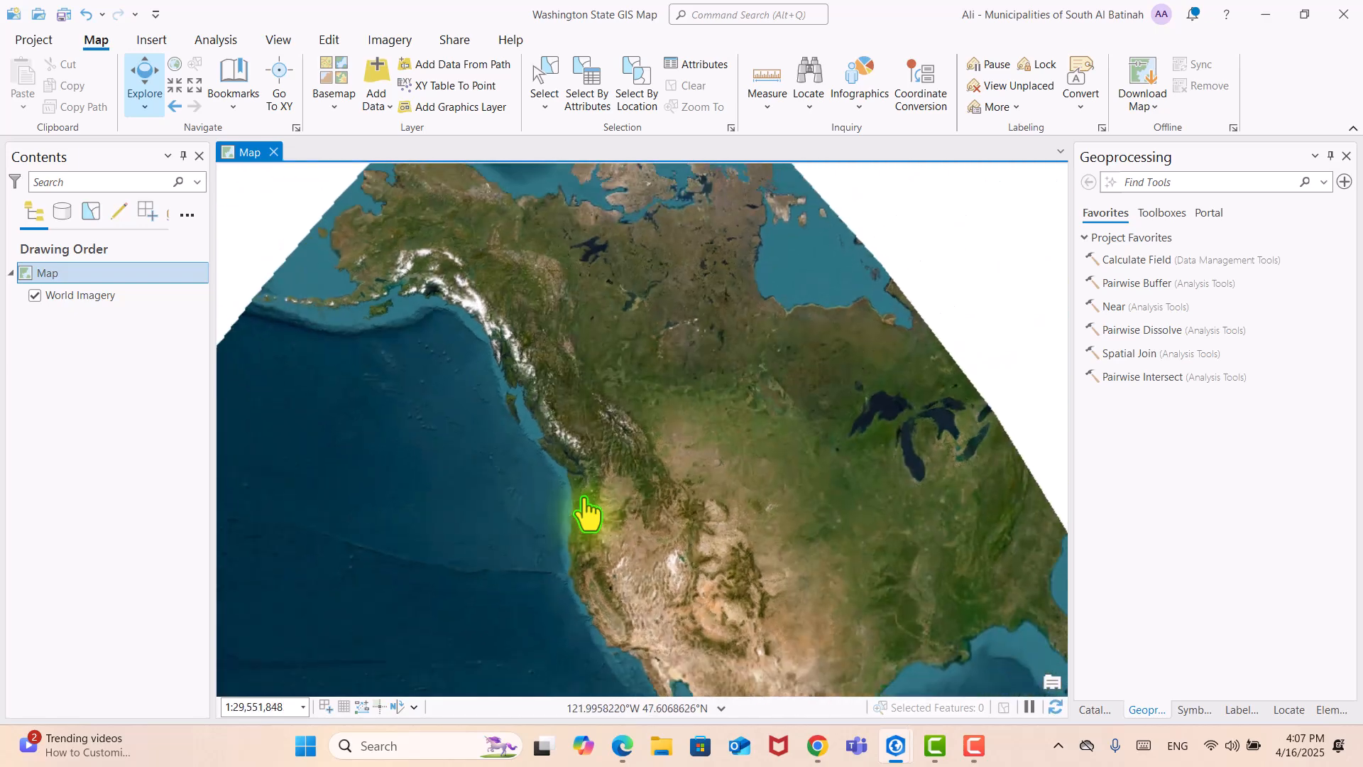
{"action": "scroll", "coordinate": [586, 513], "scroll_direction": "up", "scroll_amount": 1}
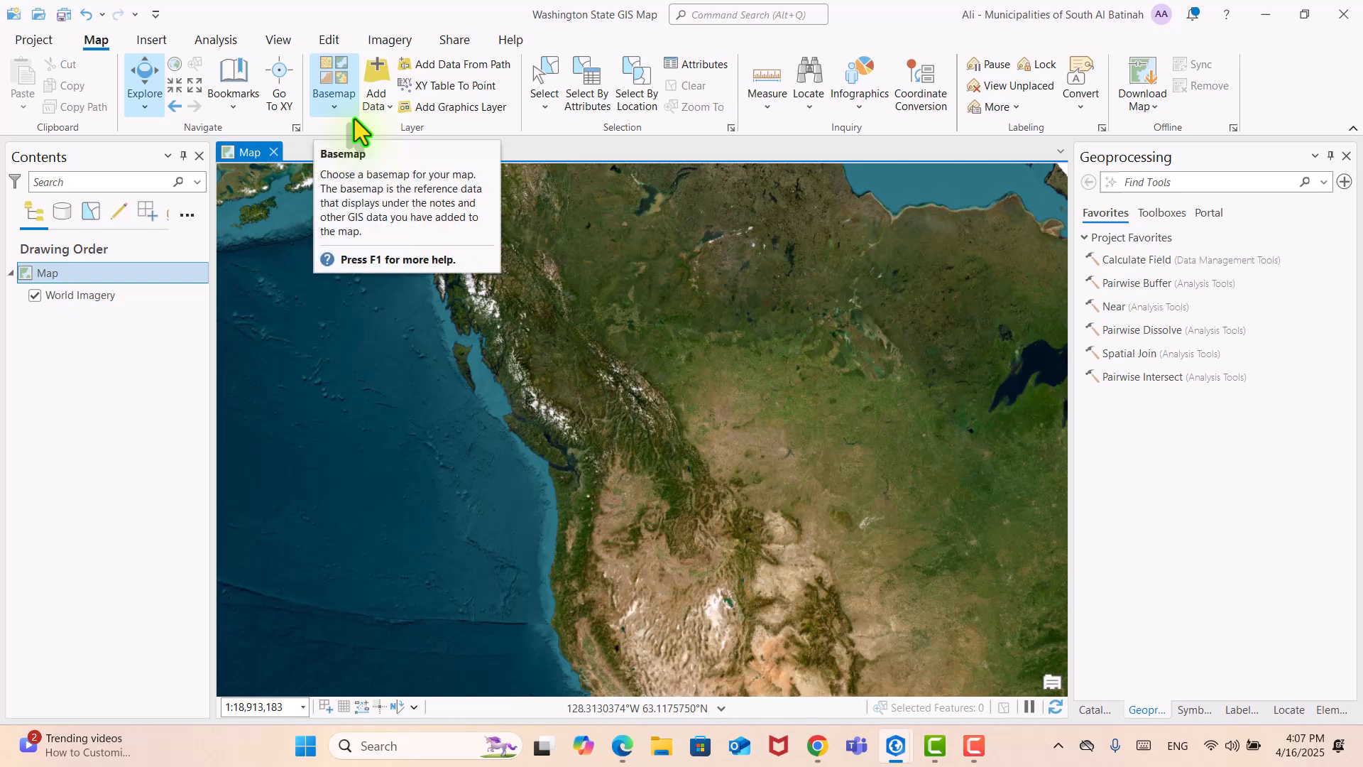
Step: Search ArcGIS Online for "washington state" data to add to the map
{"action": "left_click", "coordinate": [334, 108]}
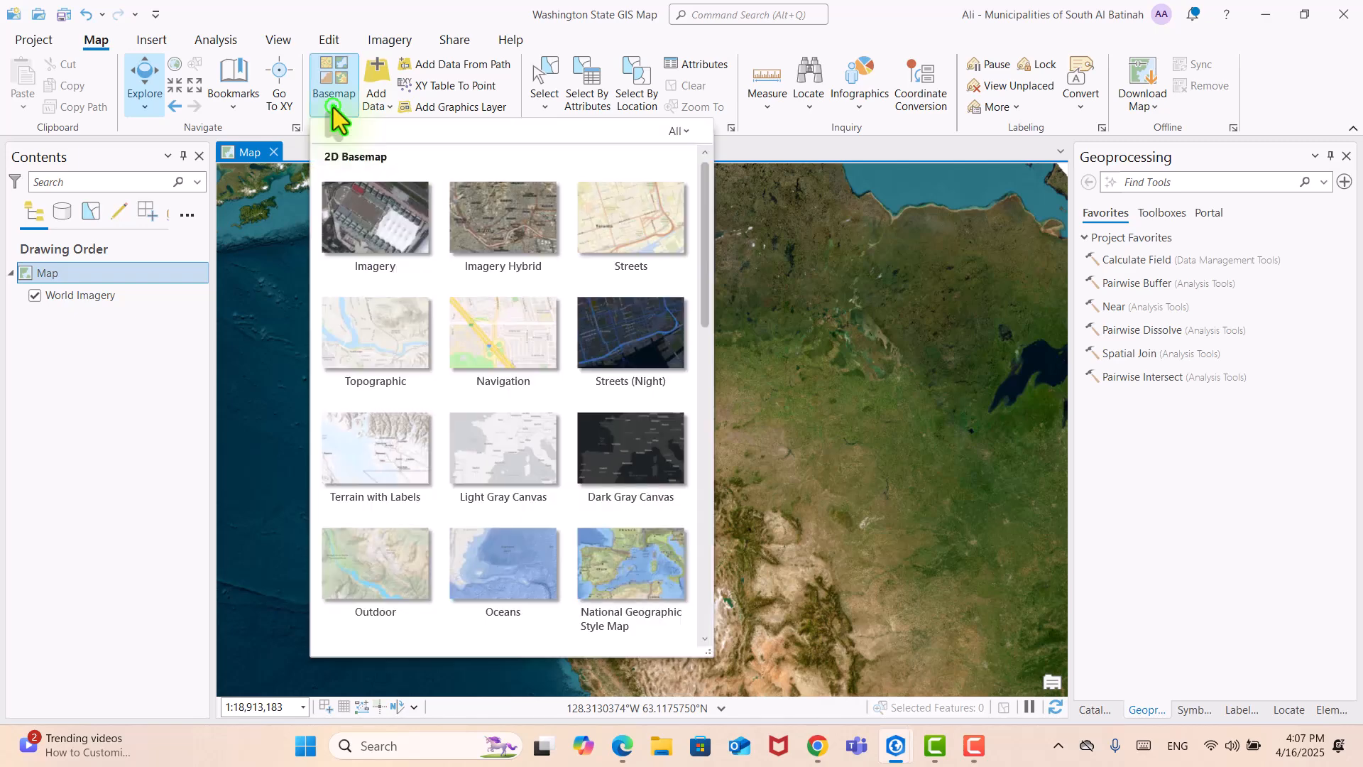
{"action": "left_click", "coordinate": [376, 78]}
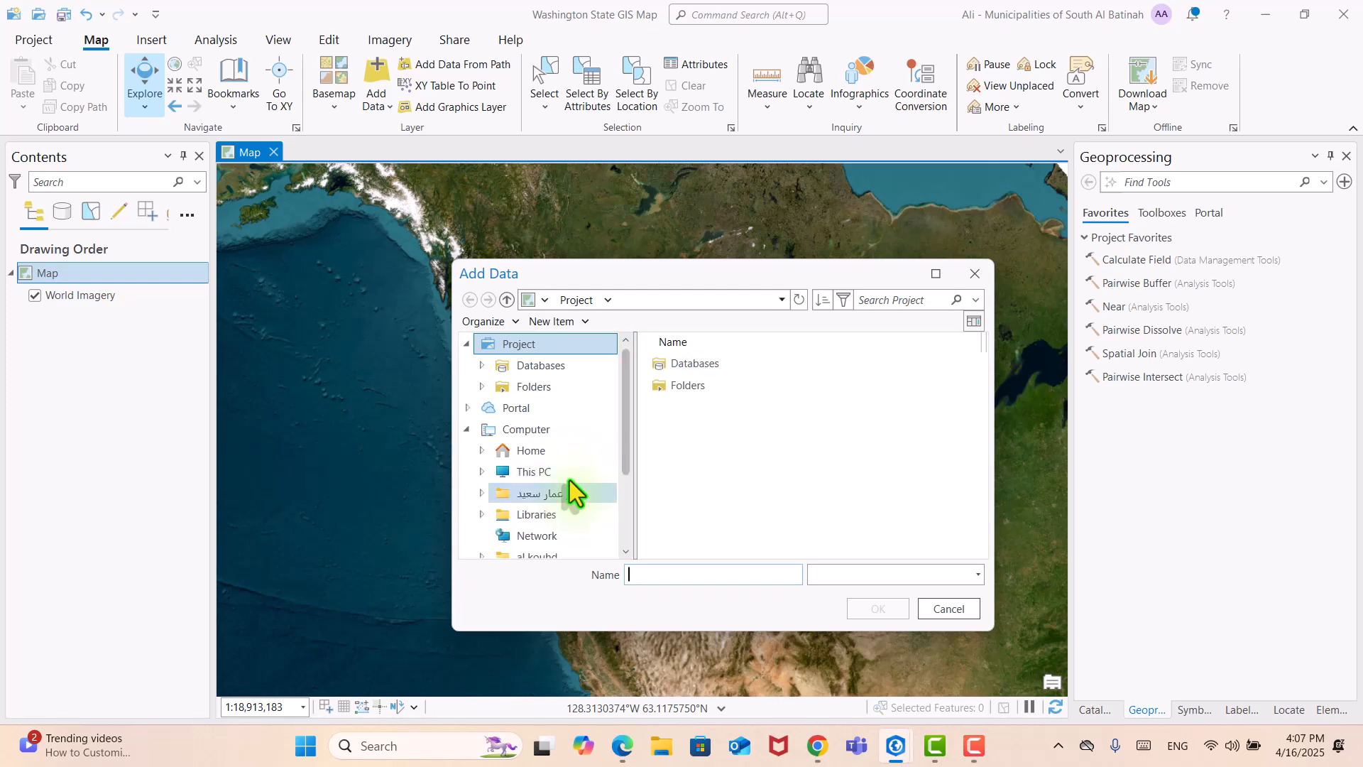
{"action": "left_click", "coordinate": [552, 386]}
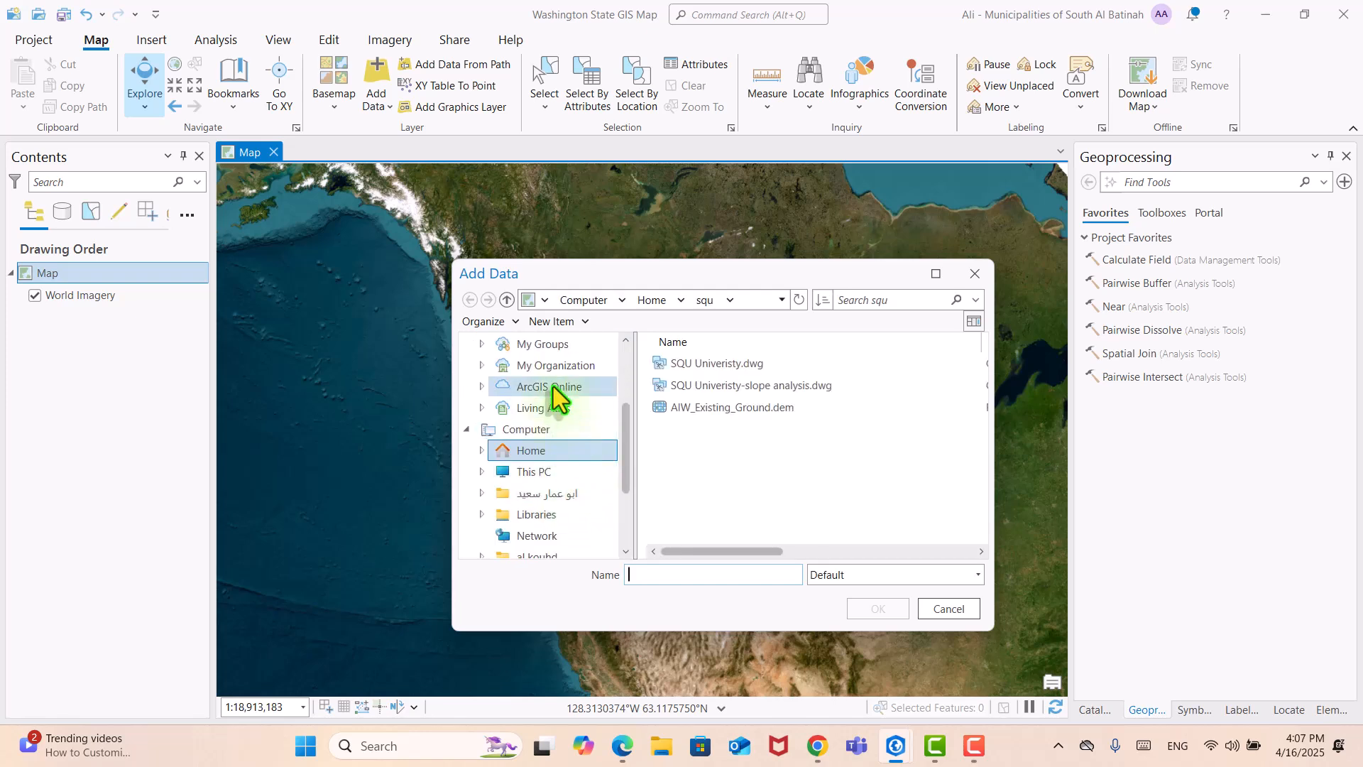
{"action": "left_click", "coordinate": [885, 299]}
{"action": "type", "text": "washington state"}
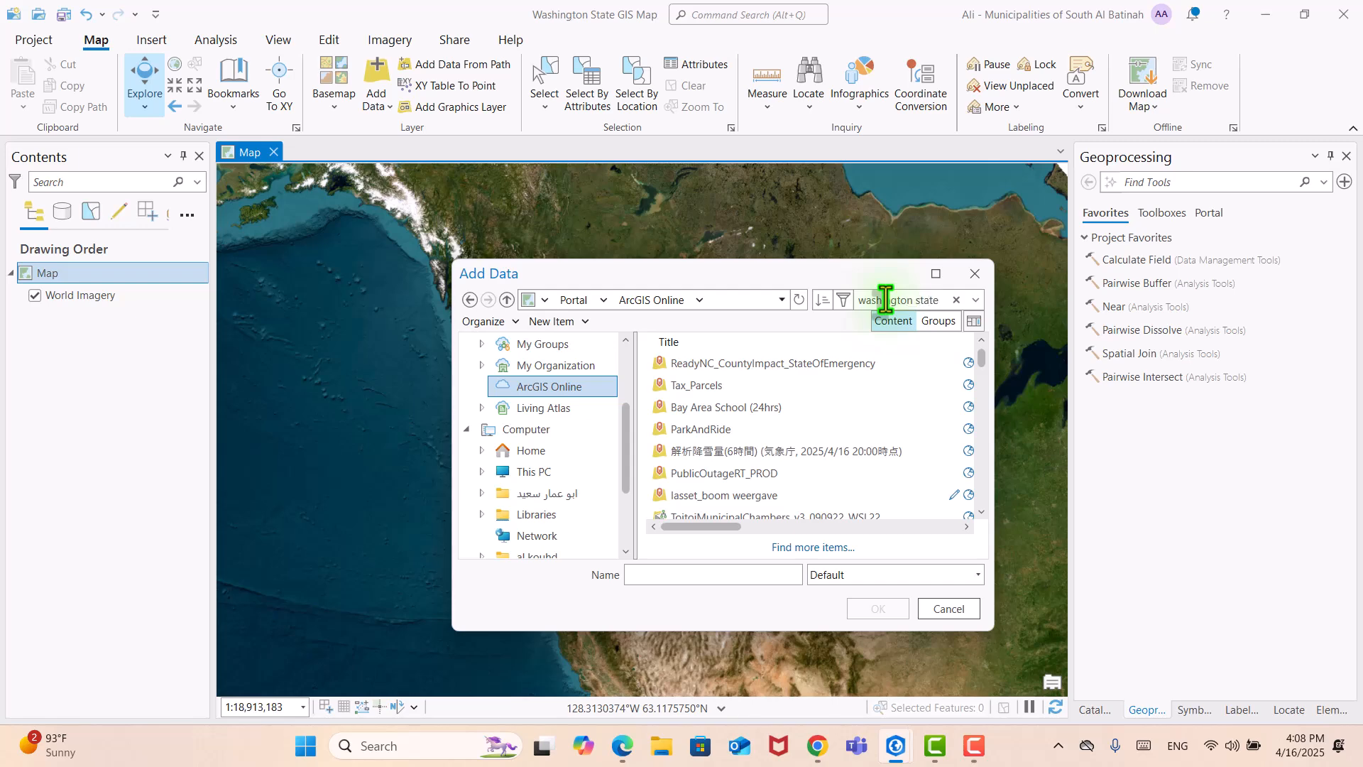
{"action": "key", "text": "Return"}
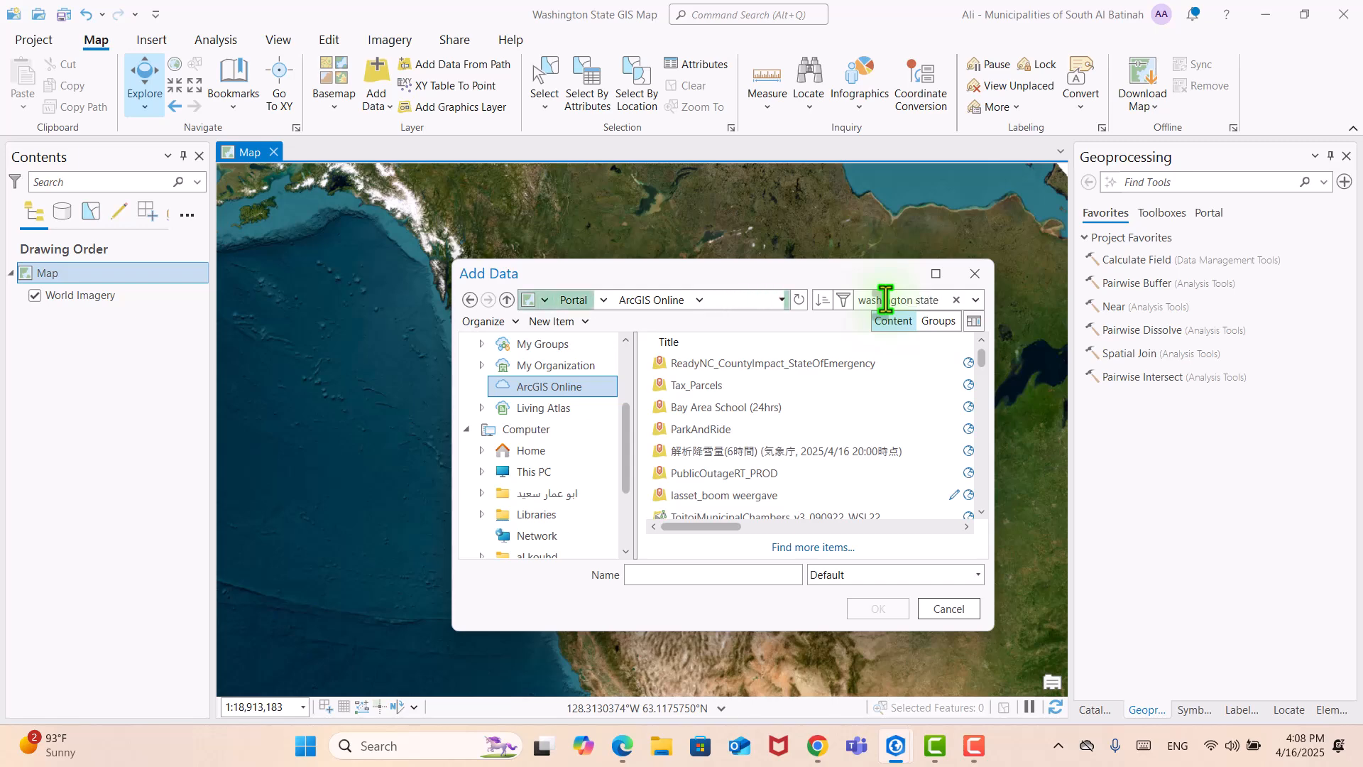
Step: Add the "WSDOT - State Routes" layer from the search results to the map
{"action": "left_click", "coordinate": [816, 449]}
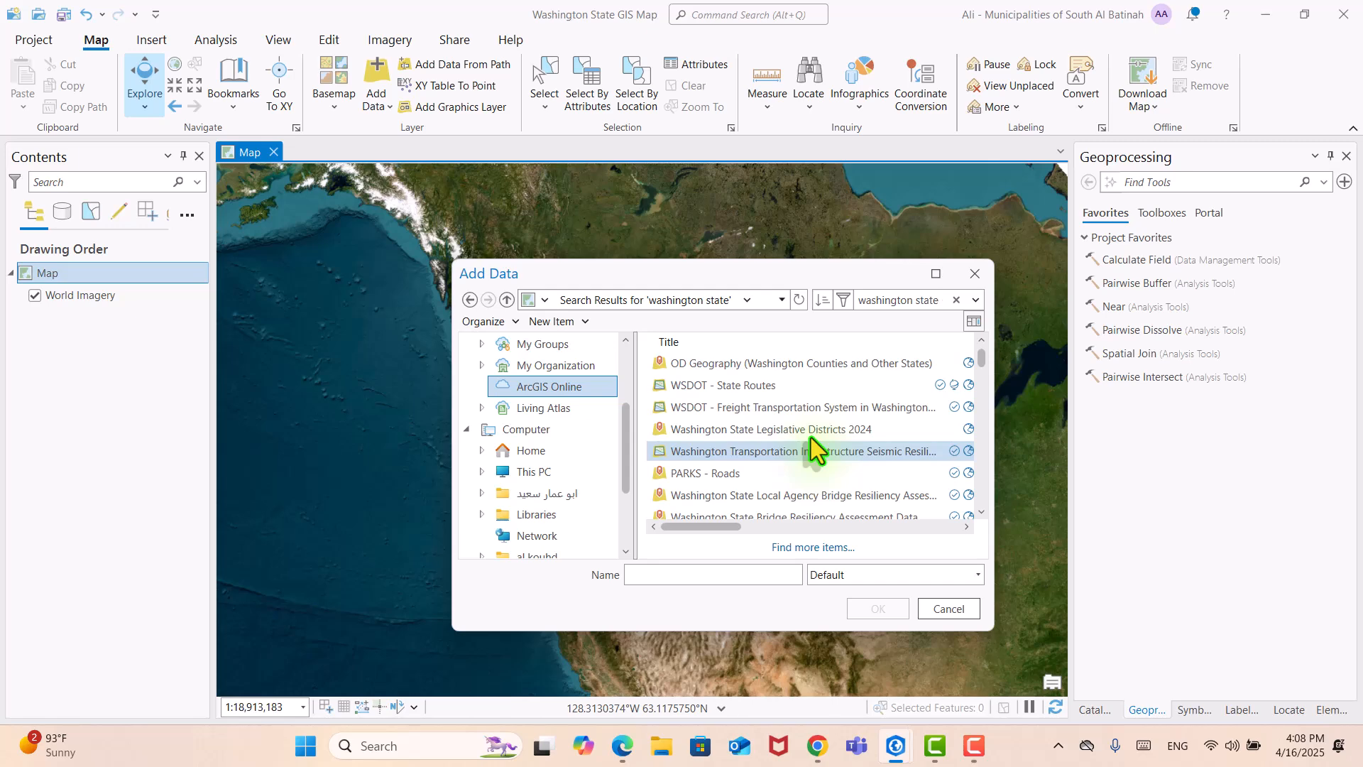
{"action": "left_click", "coordinate": [752, 388]}
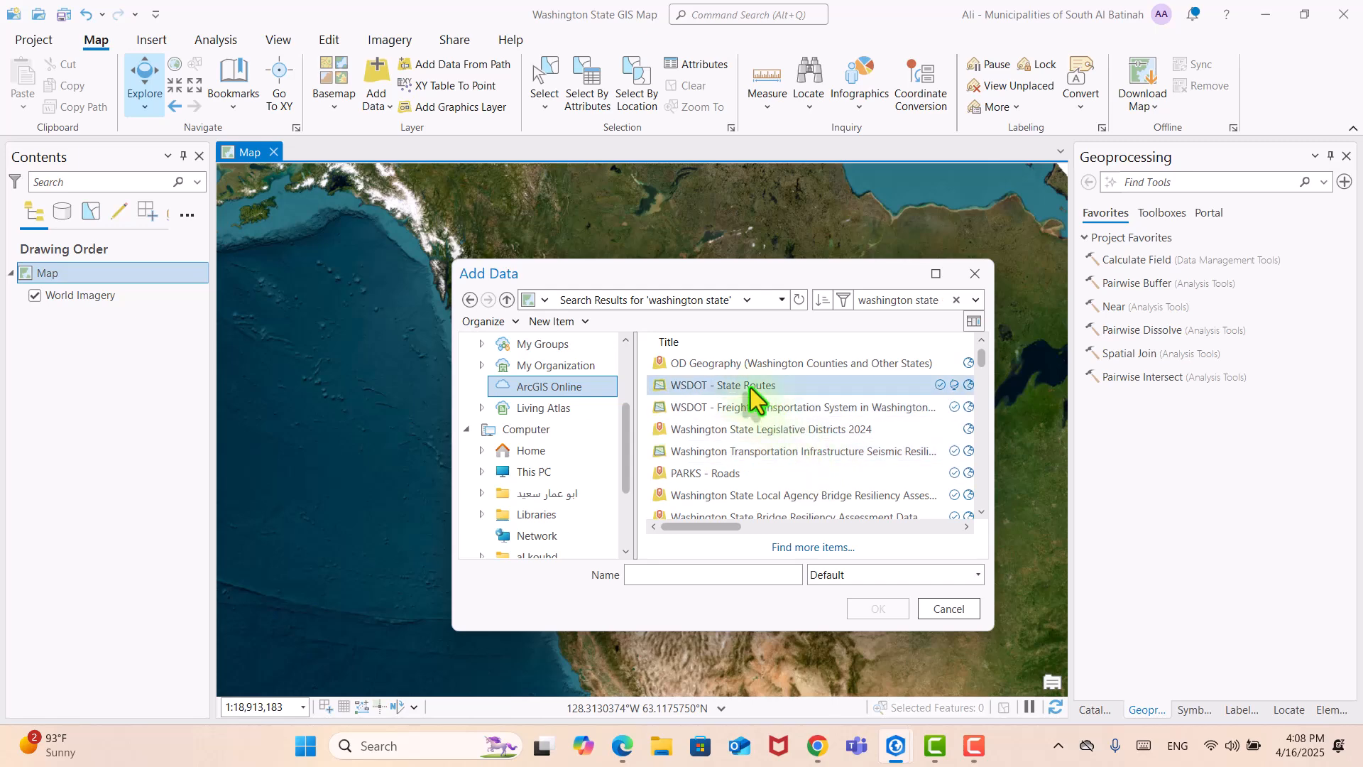
{"action": "left_click", "coordinate": [866, 611]}
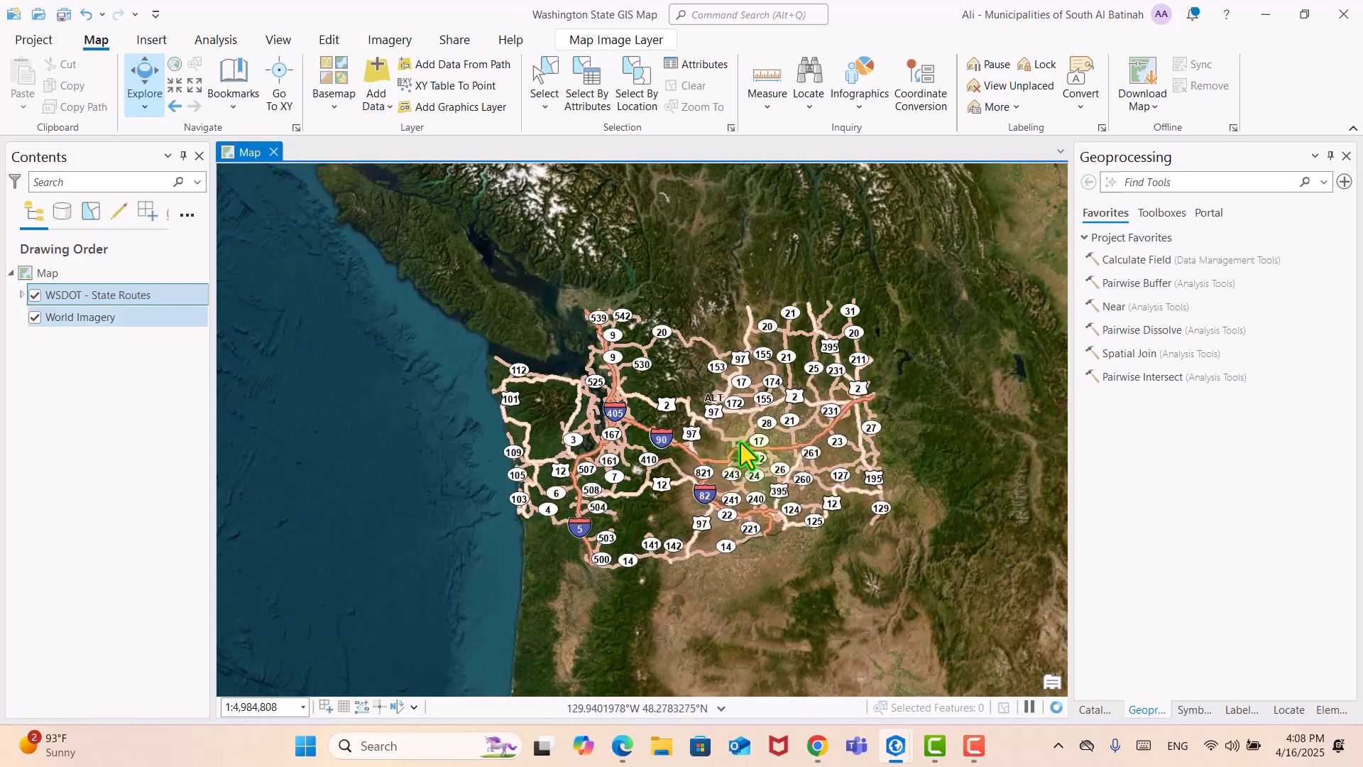
Step: Expand the WSDOT - State Routes layer and the legends of State Routes Increase, State Routes Decrease and Local Collectors
{"action": "left_click", "coordinate": [22, 295]}
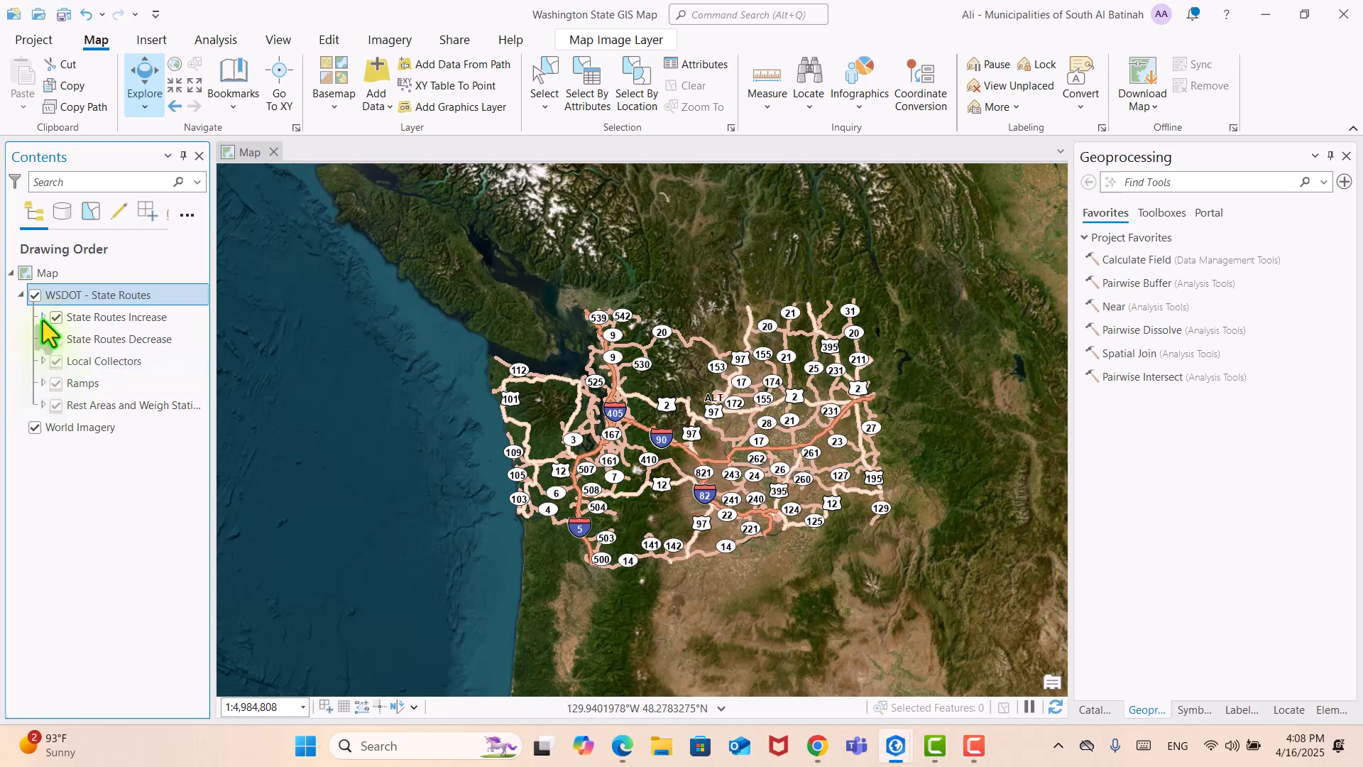
{"action": "left_click", "coordinate": [43, 318]}
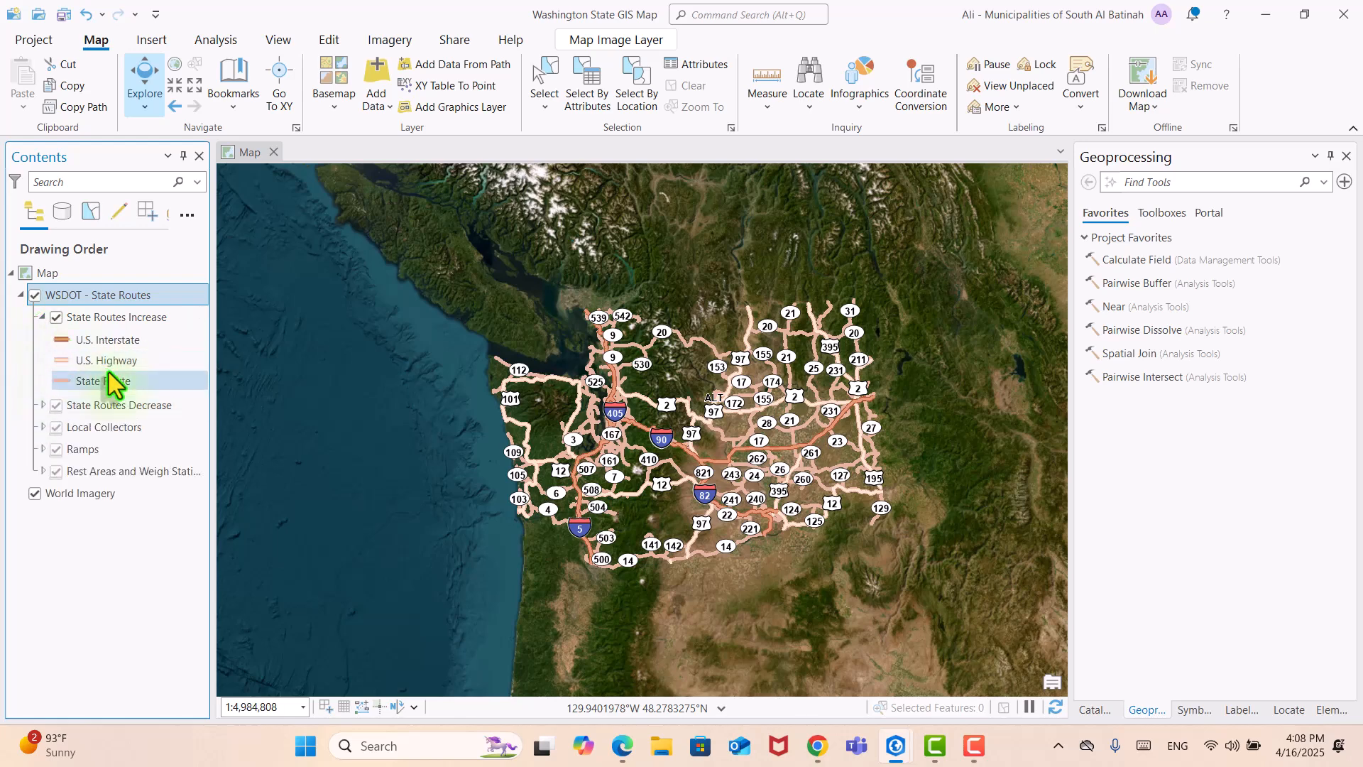
{"action": "left_click", "coordinate": [43, 406]}
{"action": "left_click", "coordinate": [42, 492]}
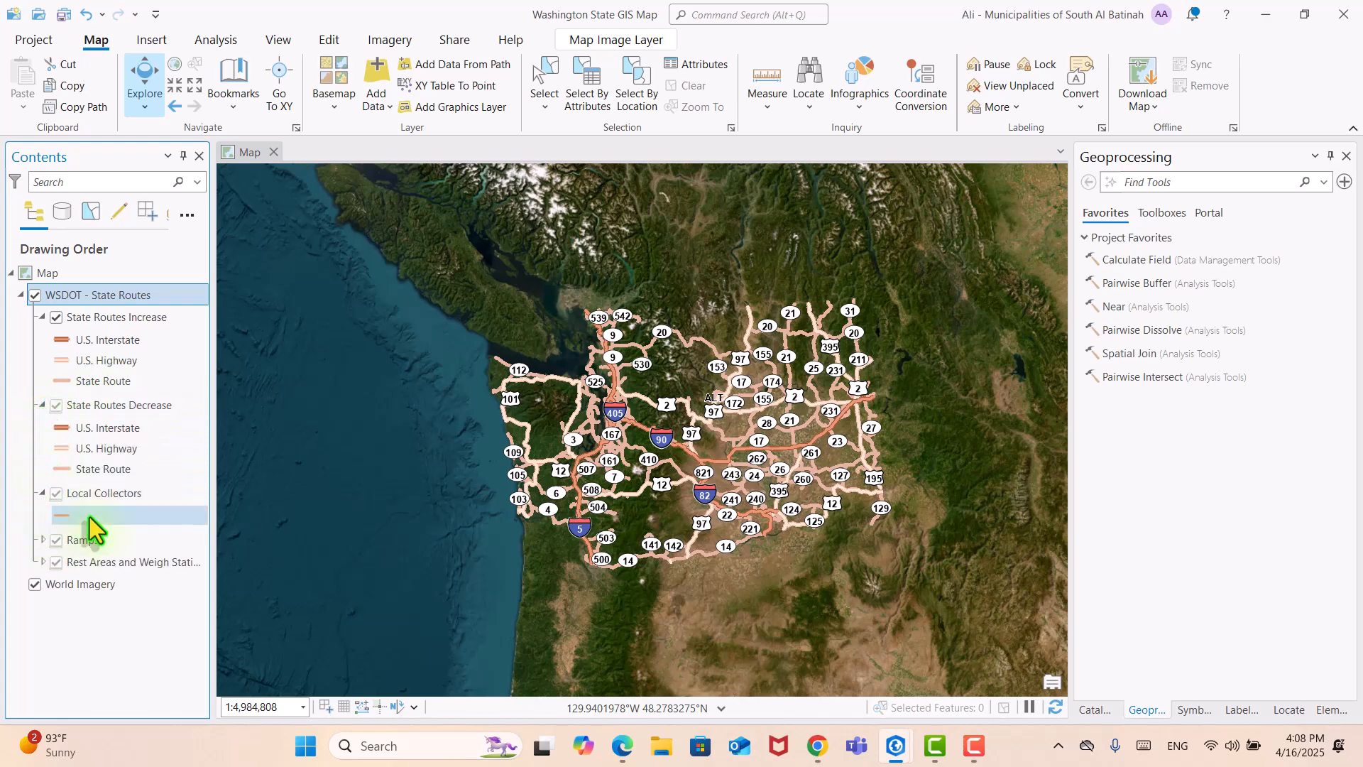
Step: Examine the state route network across Washington, including the detail around Tacoma and the full statewide extent
{"action": "scroll", "coordinate": [832, 480], "scroll_direction": "up", "scroll_amount": 3}
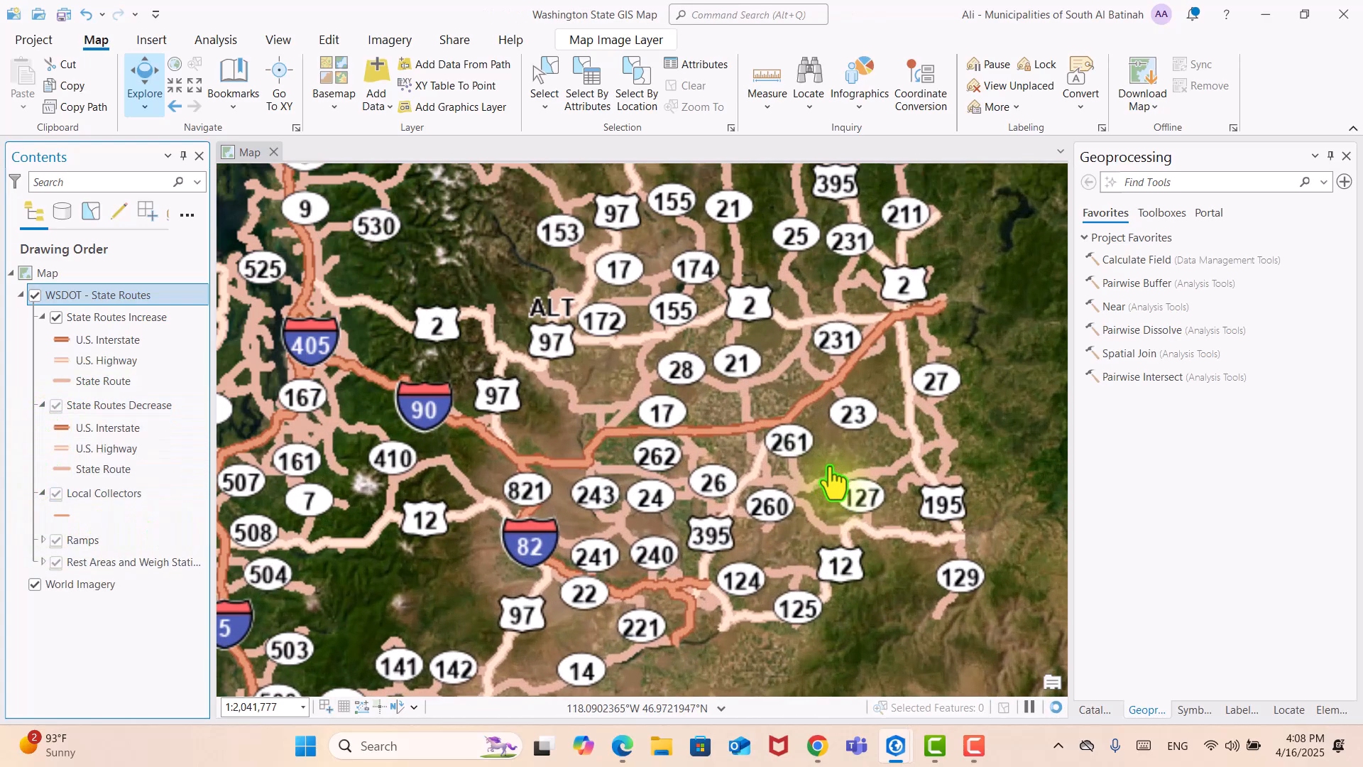
{"action": "scroll", "coordinate": [832, 480], "scroll_direction": "down", "scroll_amount": 2}
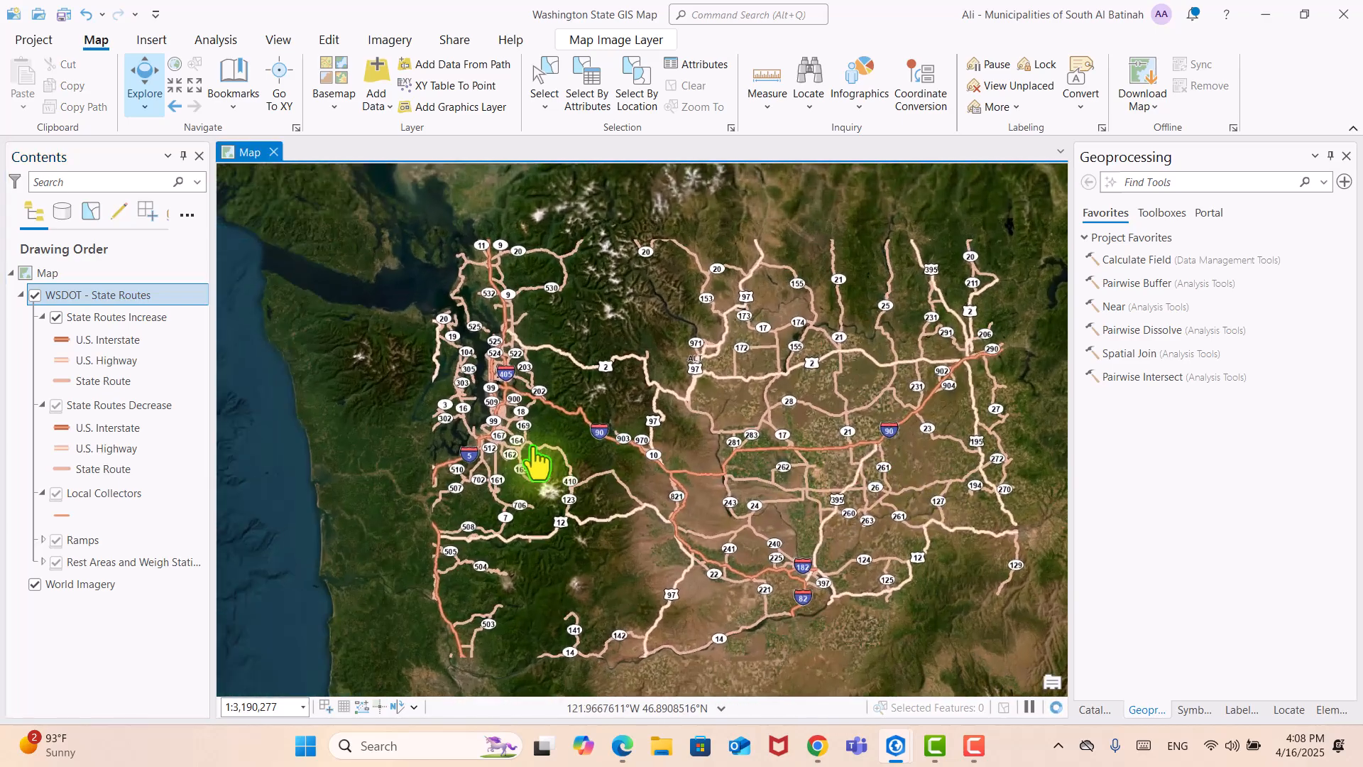
{"action": "scroll", "coordinate": [534, 461], "scroll_direction": "up", "scroll_amount": 4}
{"action": "scroll", "coordinate": [500, 458], "scroll_direction": "up", "scroll_amount": 4}
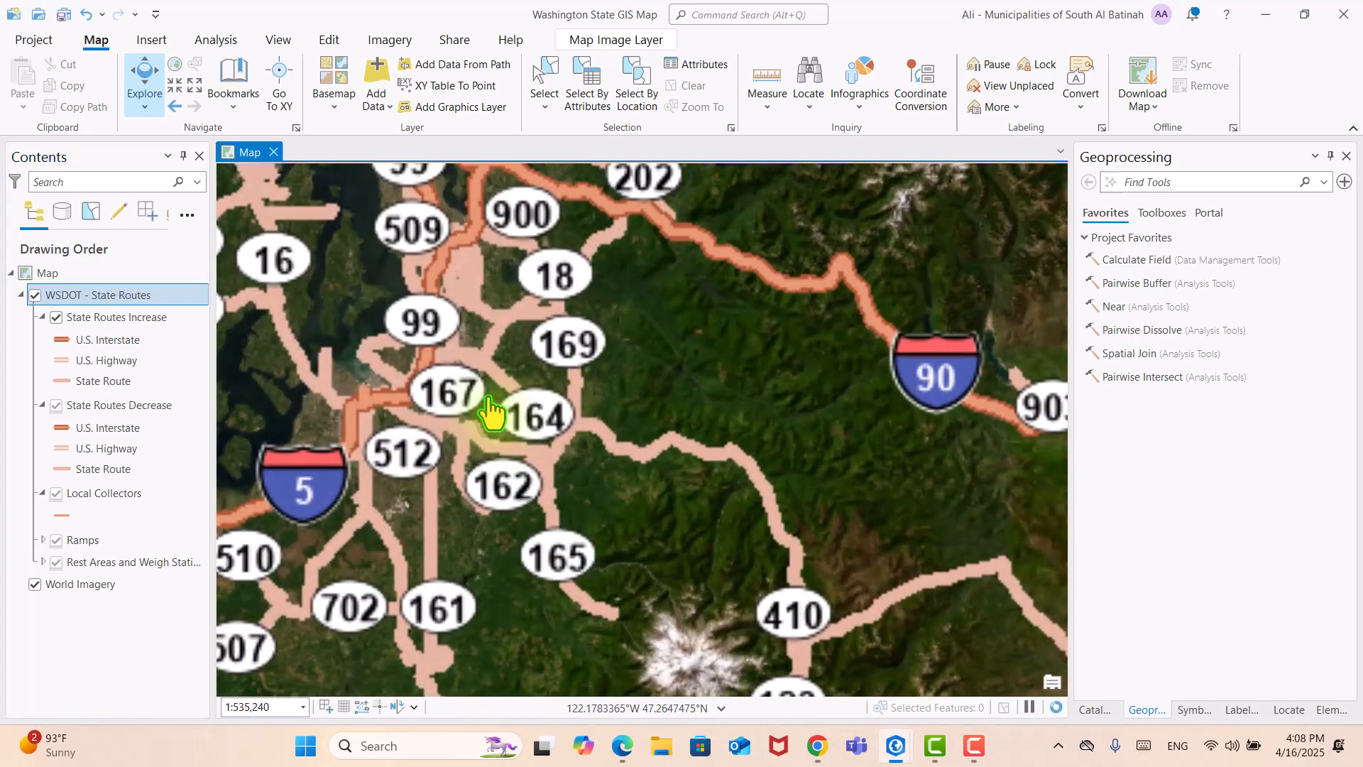
{"action": "scroll", "coordinate": [490, 411], "scroll_direction": "down", "scroll_amount": 2}
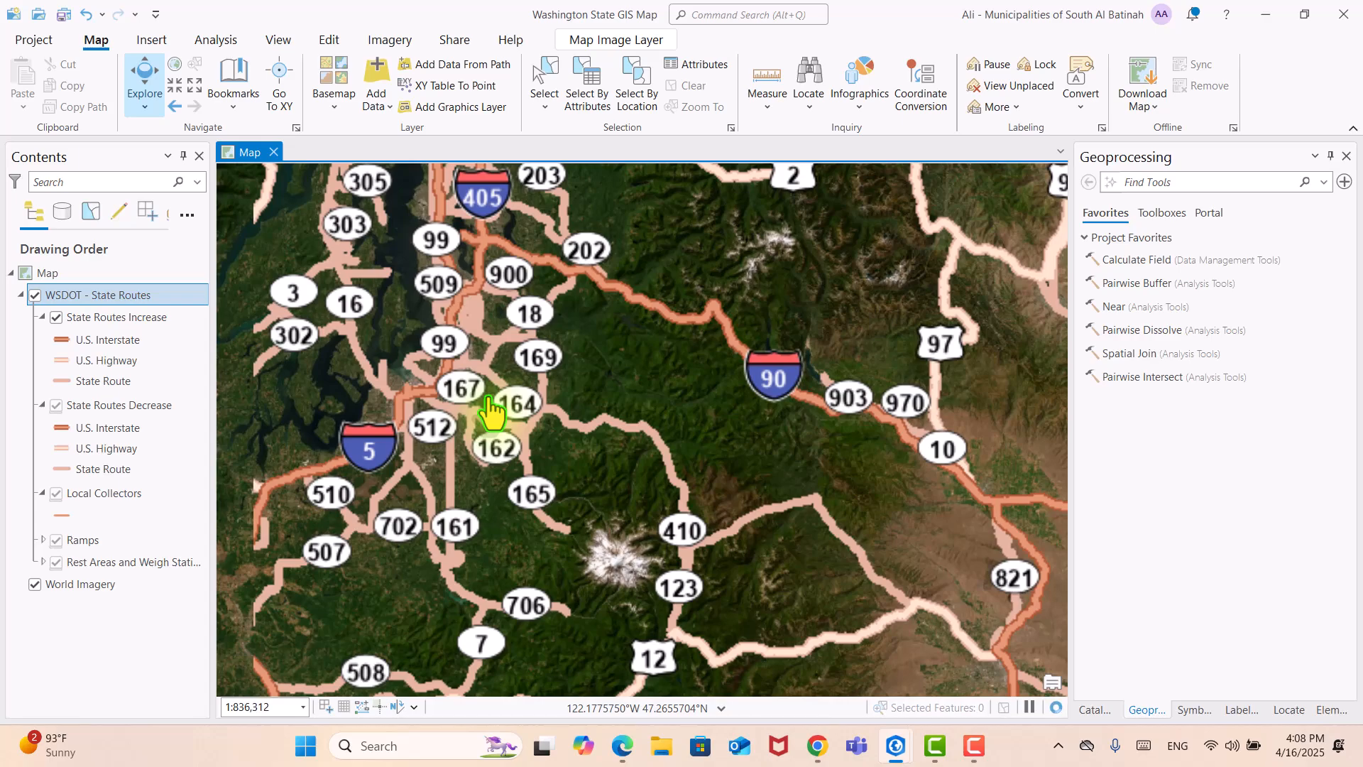
{"action": "scroll", "coordinate": [497, 405], "scroll_direction": "down", "scroll_amount": 6}
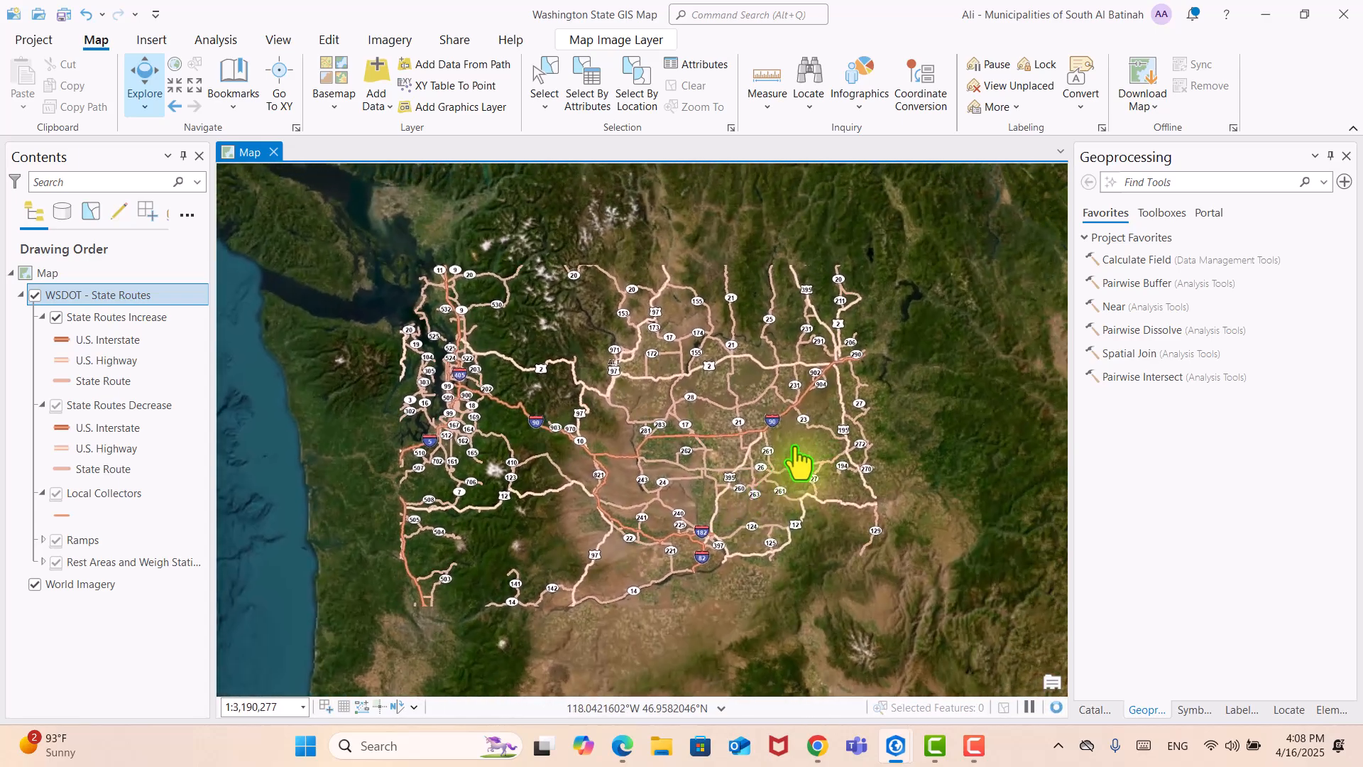
{"action": "scroll", "coordinate": [798, 462], "scroll_direction": "down", "scroll_amount": 2}
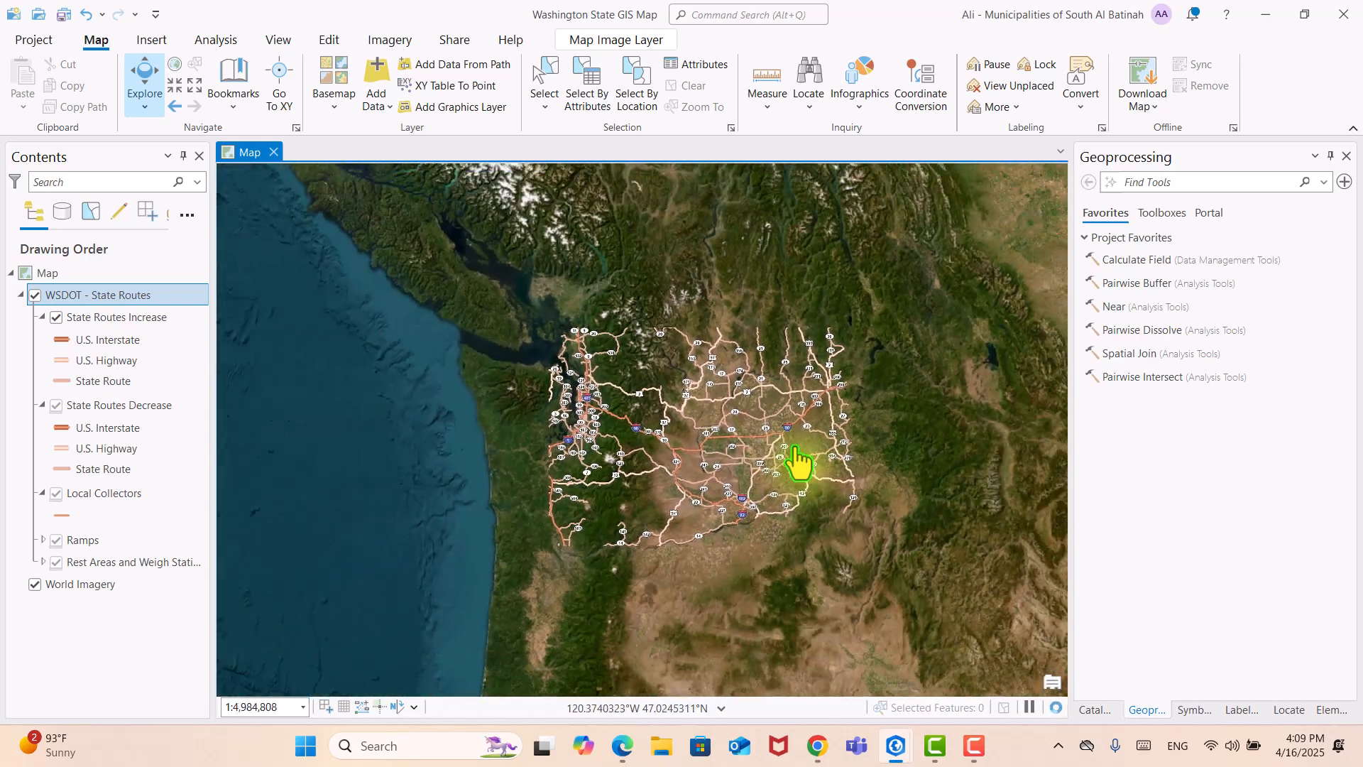
{"action": "scroll", "coordinate": [696, 467], "scroll_direction": "down", "scroll_amount": 2}
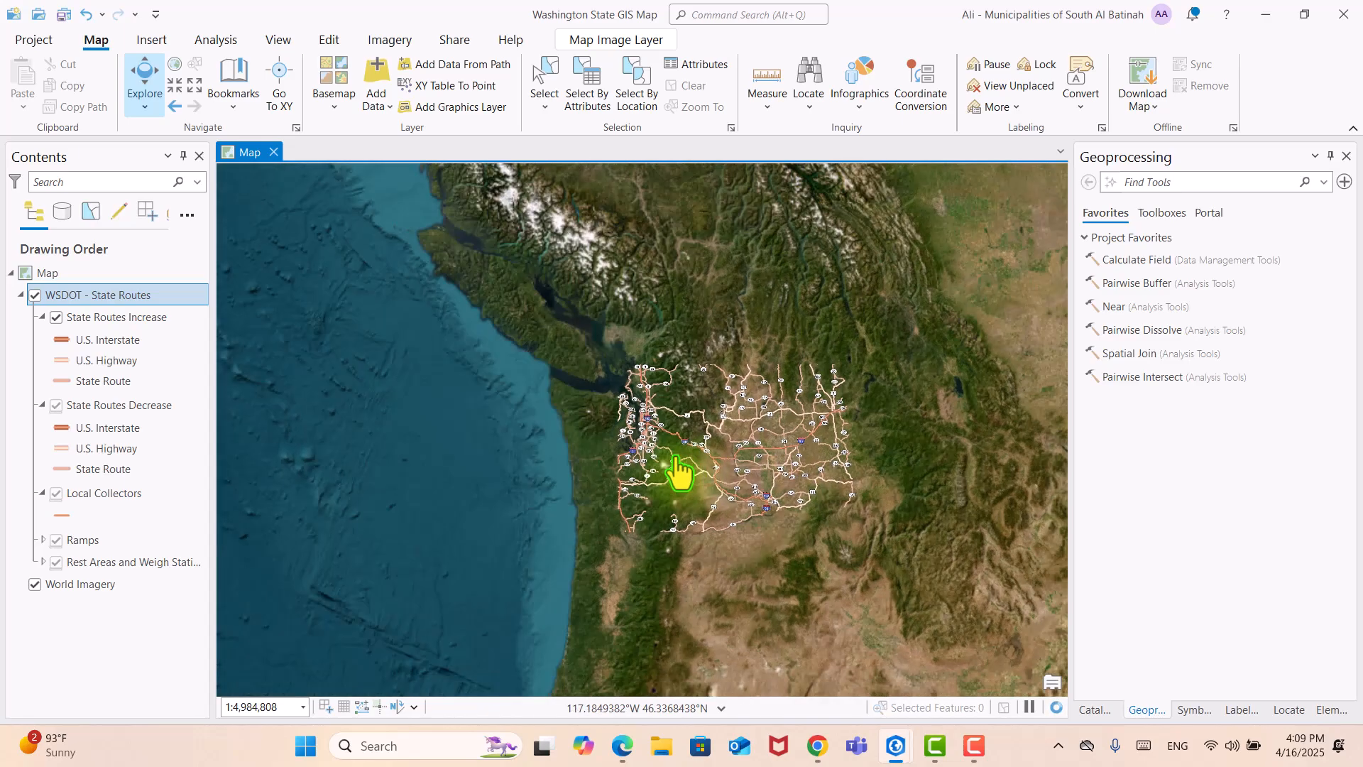
{"action": "scroll", "coordinate": [679, 467], "scroll_direction": "up", "scroll_amount": 2}
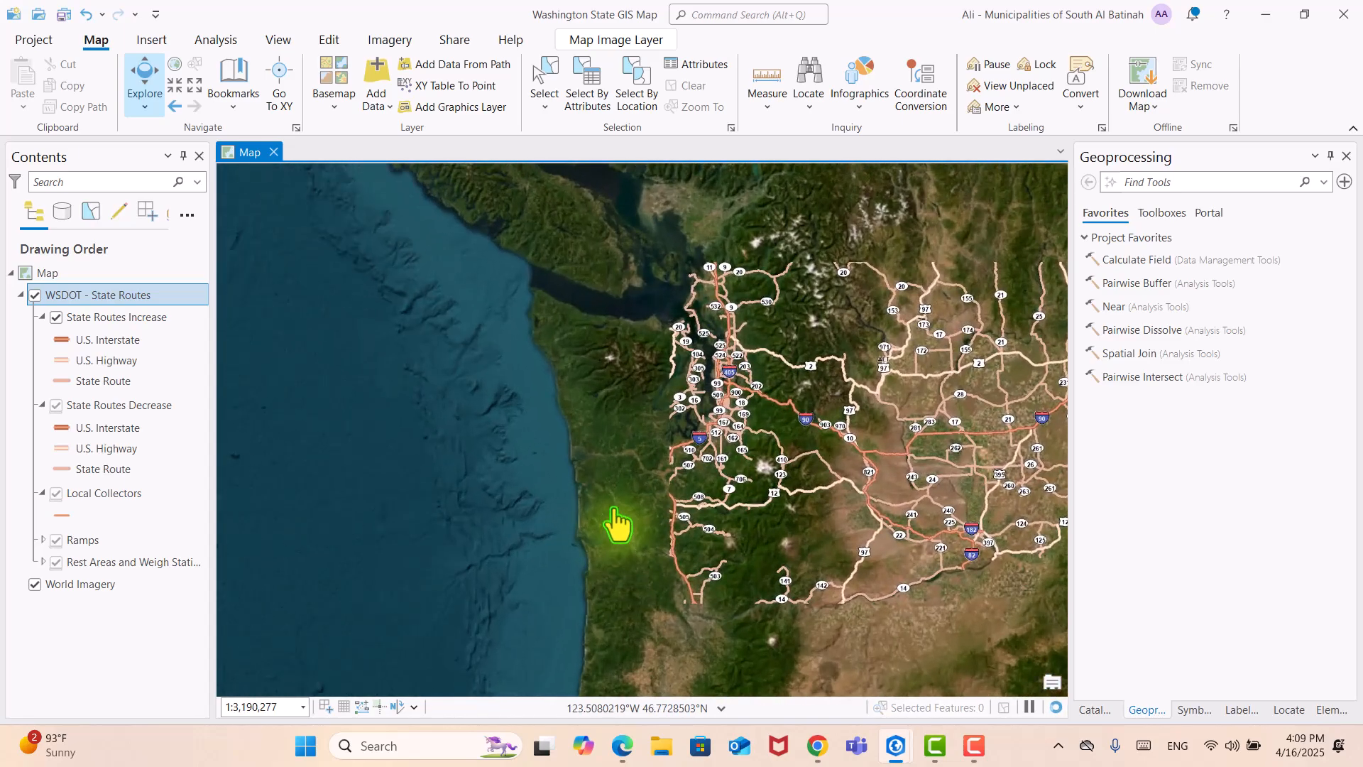
Step: Search ArcGIS Online for "washington state" data to add to the map
{"action": "scroll", "coordinate": [618, 521], "scroll_direction": "up", "scroll_amount": 2}
{"action": "left_click_drag", "start_coordinate": [776, 465], "coordinate": [518, 484]}
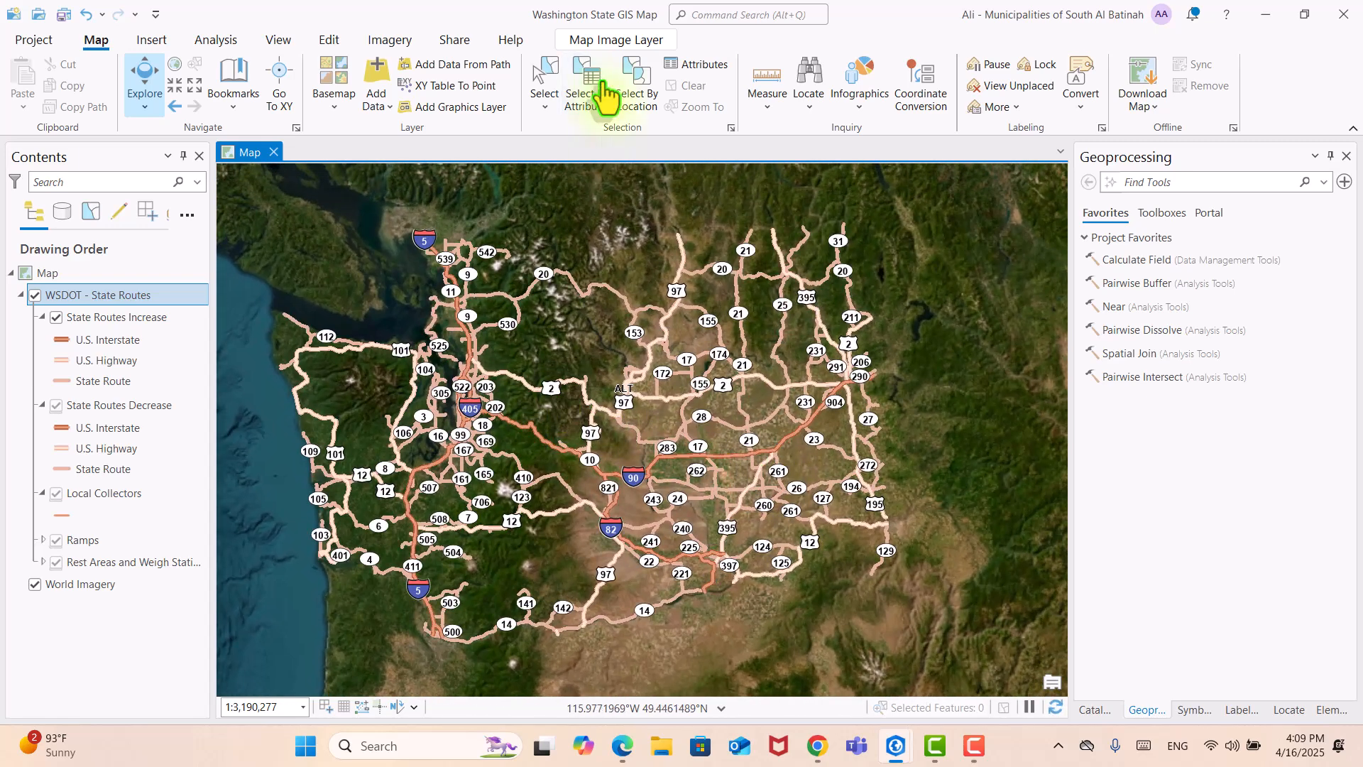
{"action": "left_click", "coordinate": [375, 71]}
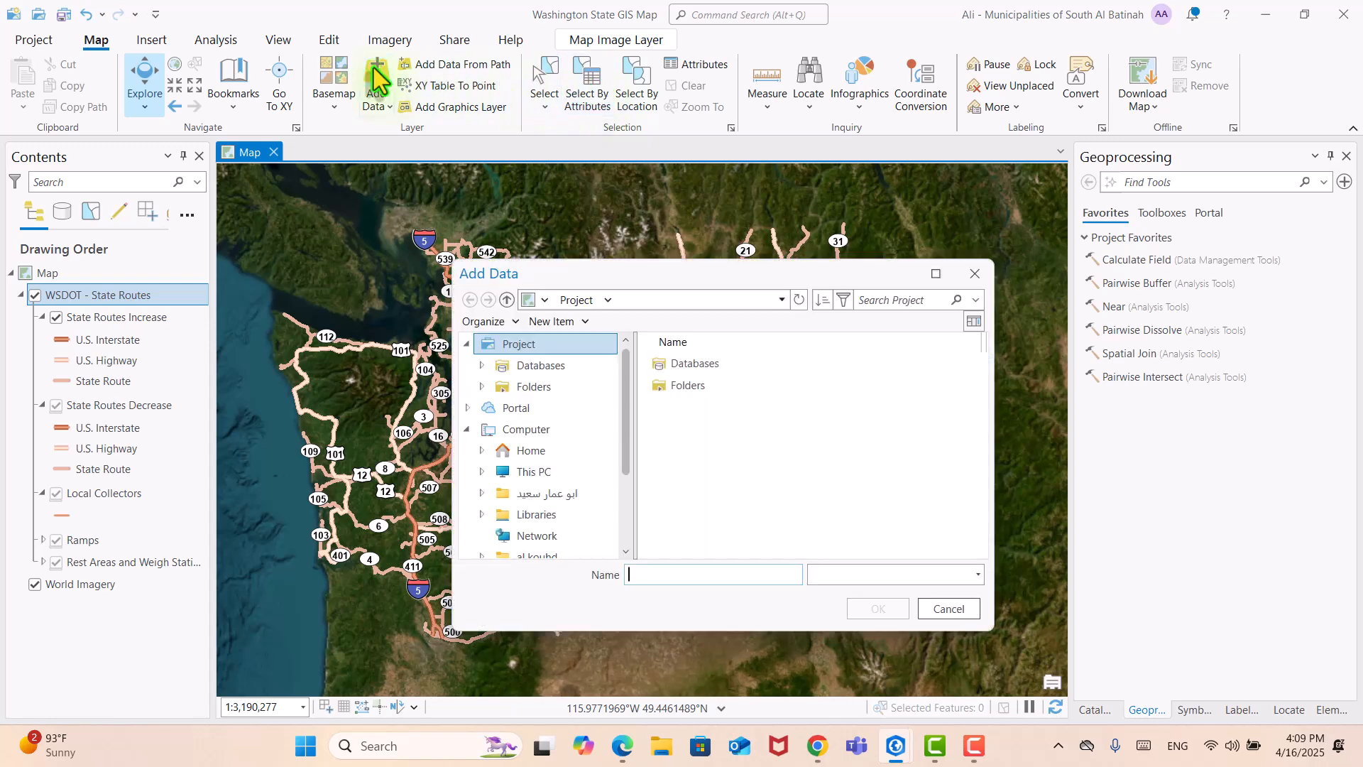
{"action": "left_click", "coordinate": [561, 514]}
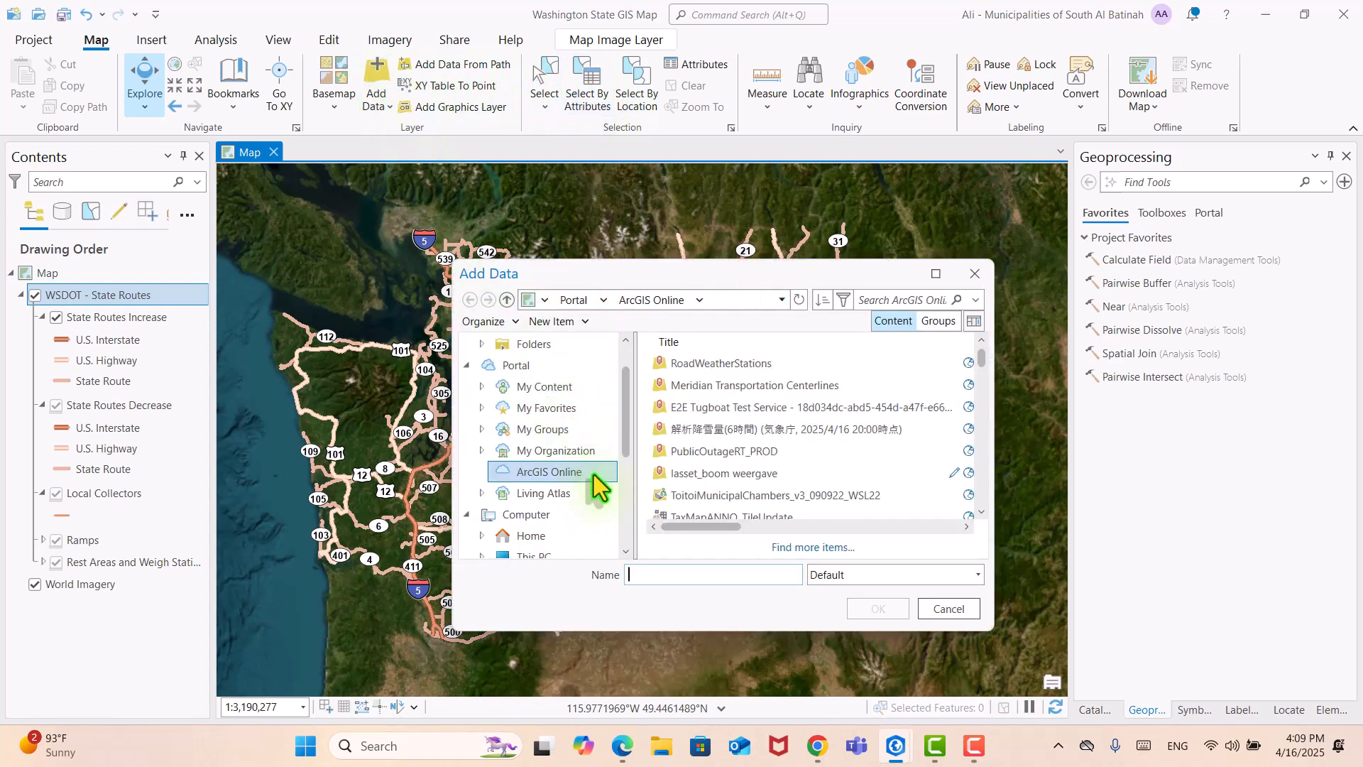
{"action": "left_click", "coordinate": [883, 299]}
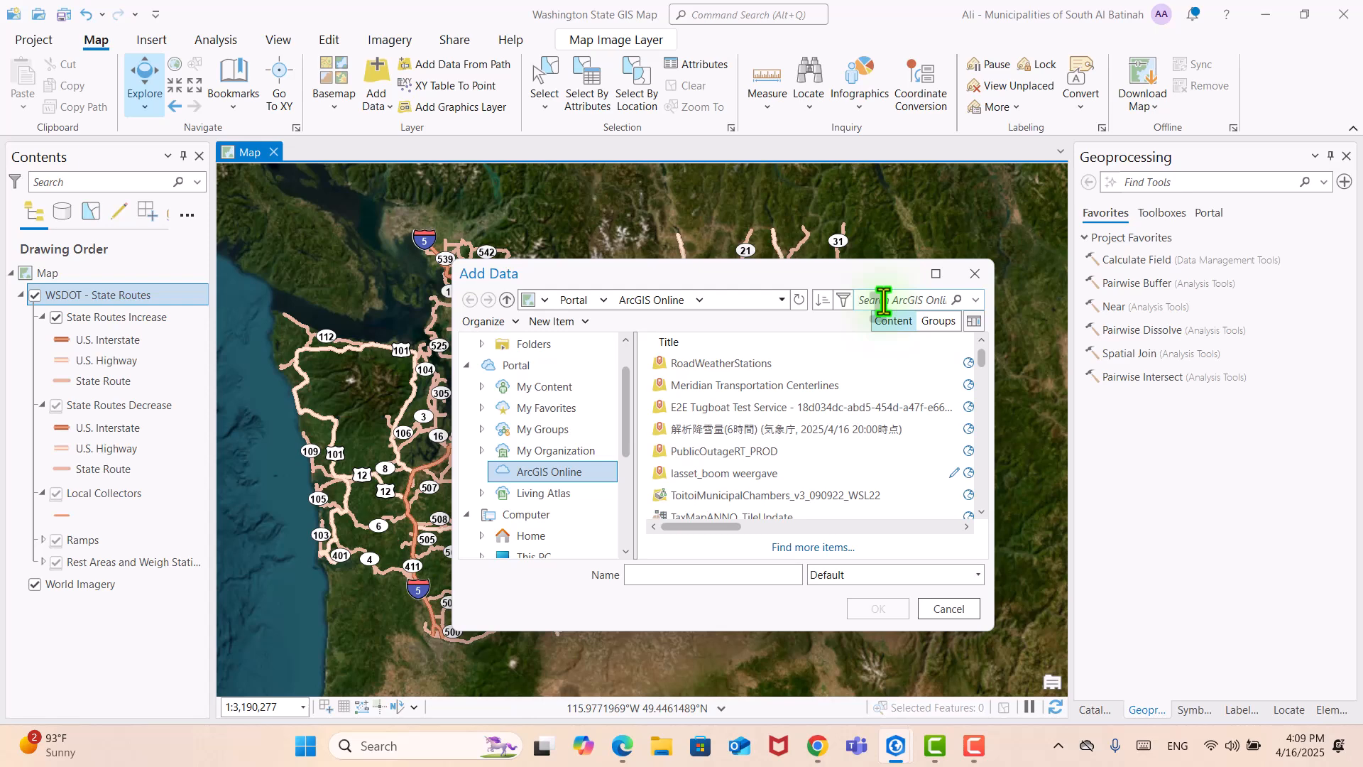
{"action": "type", "text": "washington state"}
{"action": "key", "text": "Return"}
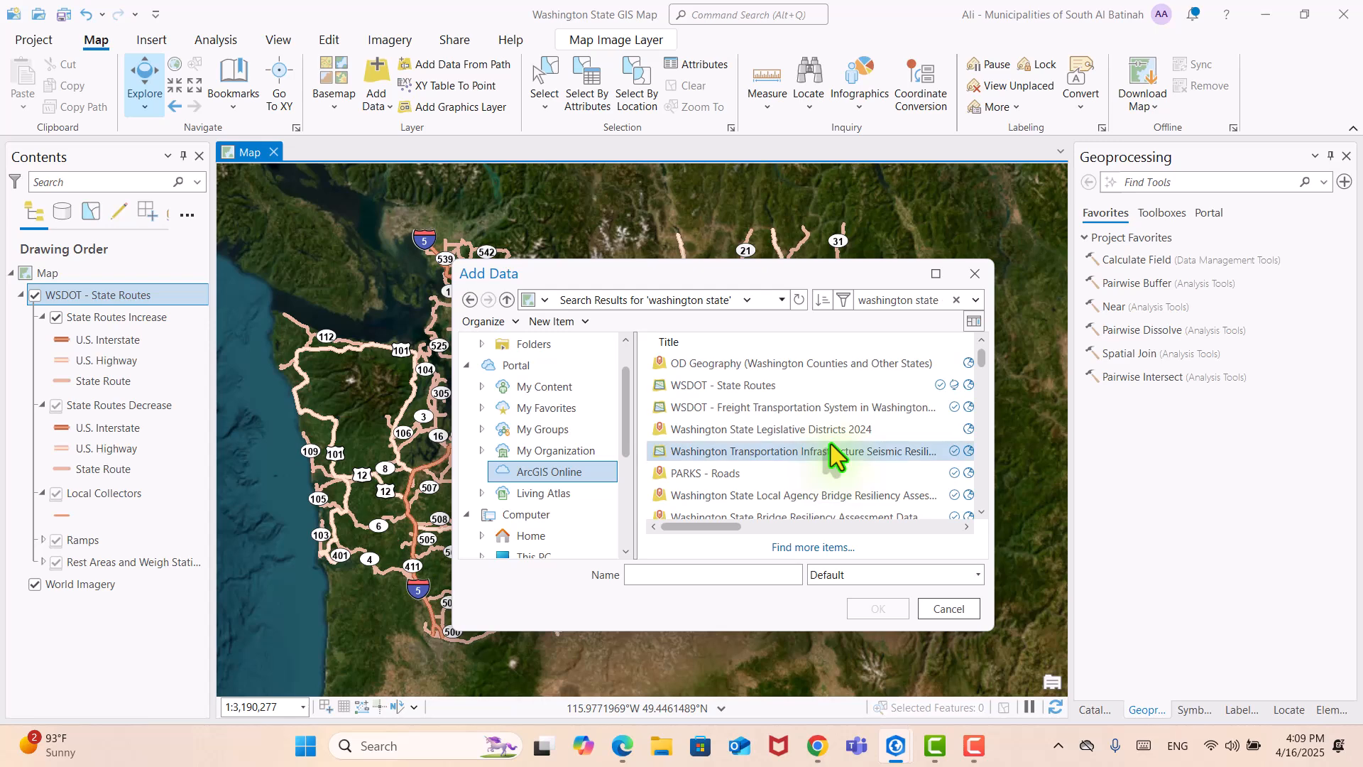
Step: Add the "State of Washington DC in 2016" layer from the search results to the map
{"action": "scroll", "coordinate": [830, 446], "scroll_direction": "down", "scroll_amount": 1}
{"action": "scroll", "coordinate": [831, 444], "scroll_direction": "down", "scroll_amount": 1}
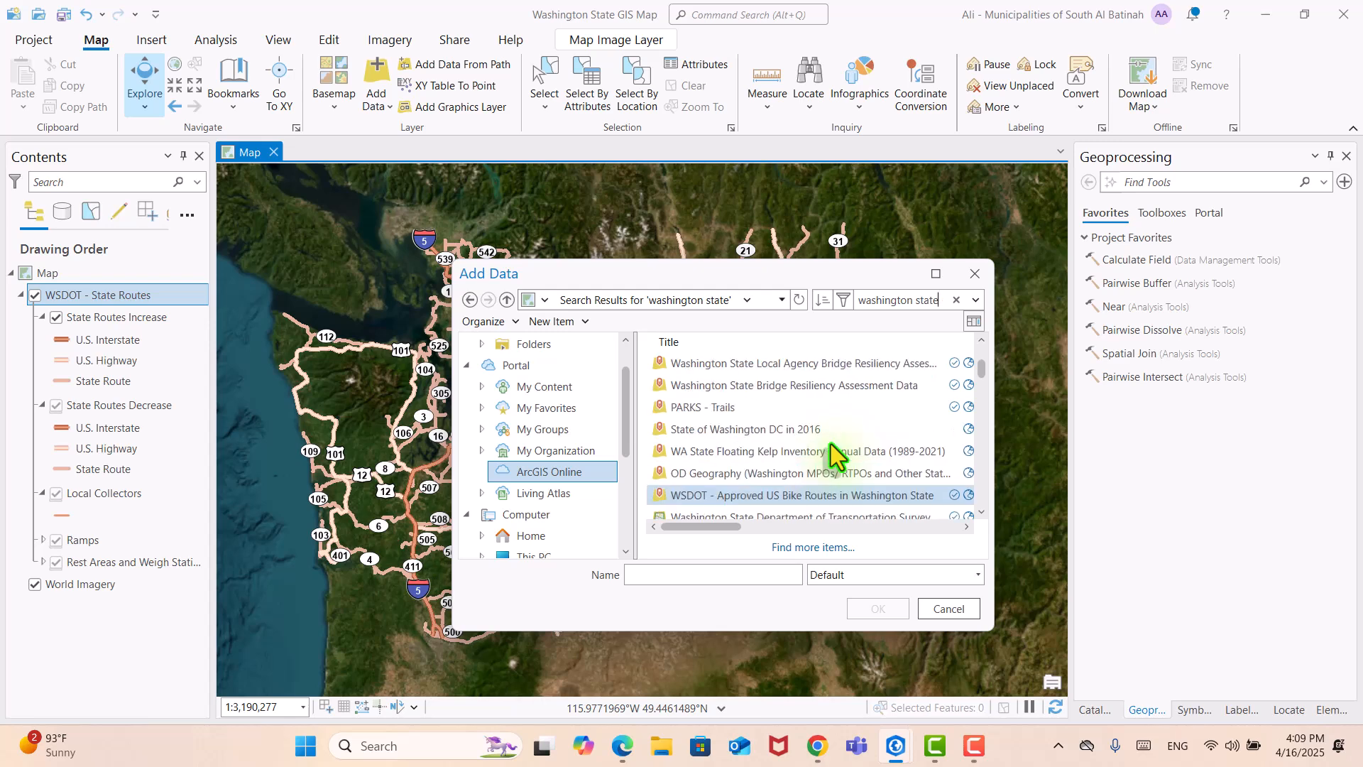
{"action": "left_click", "coordinate": [787, 429]}
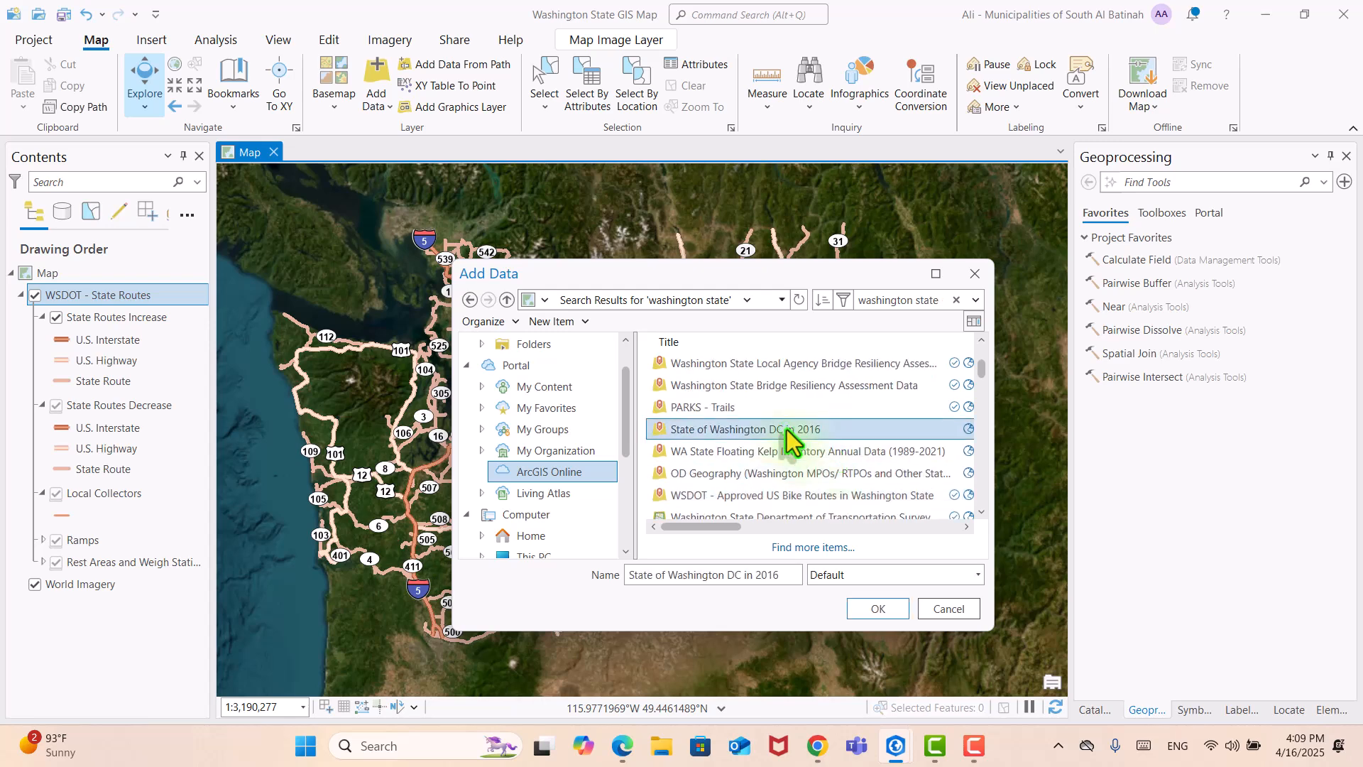
{"action": "left_click", "coordinate": [884, 610]}
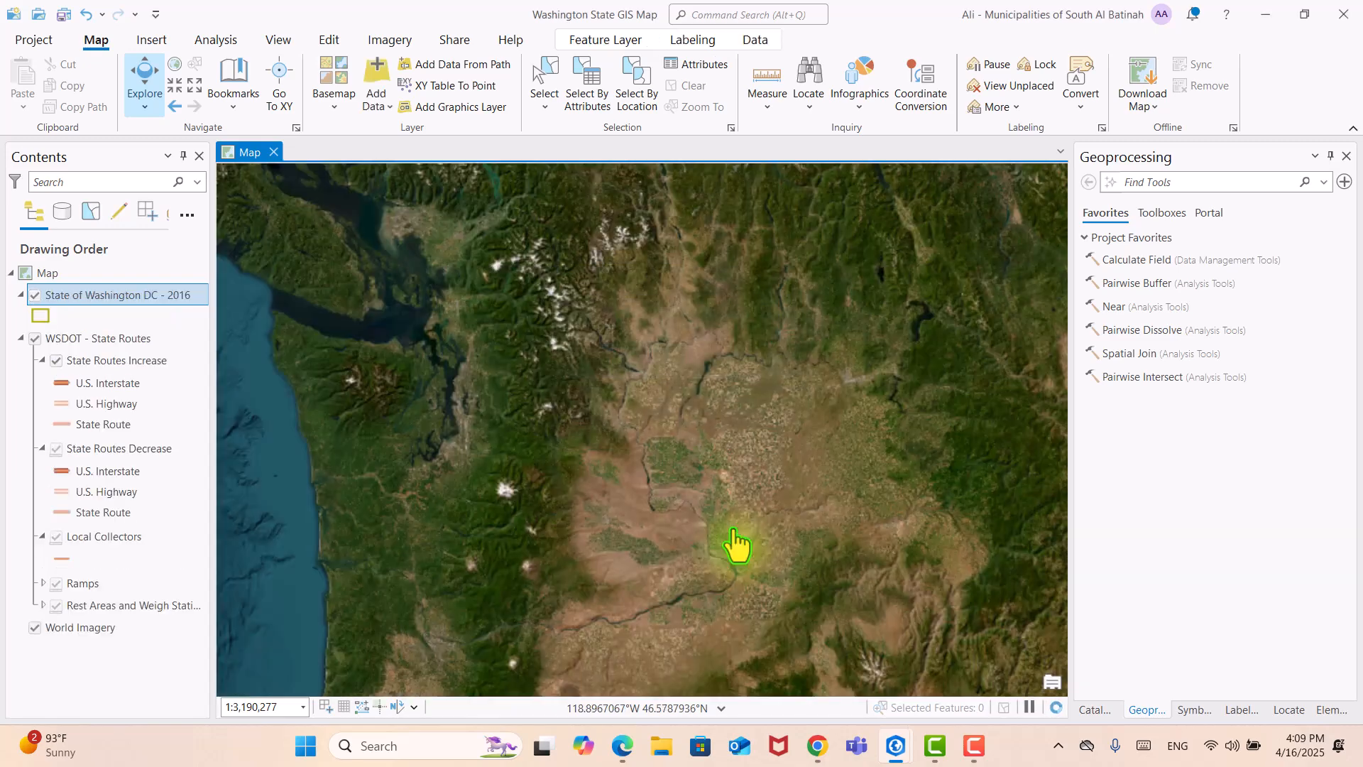
Step: Look for the State of Washington DC - 2016 layer at smaller scales and collapse its legend in the layer list
{"action": "scroll", "coordinate": [723, 479], "scroll_direction": "down", "scroll_amount": 1}
{"action": "scroll", "coordinate": [722, 479], "scroll_direction": "down", "scroll_amount": 1}
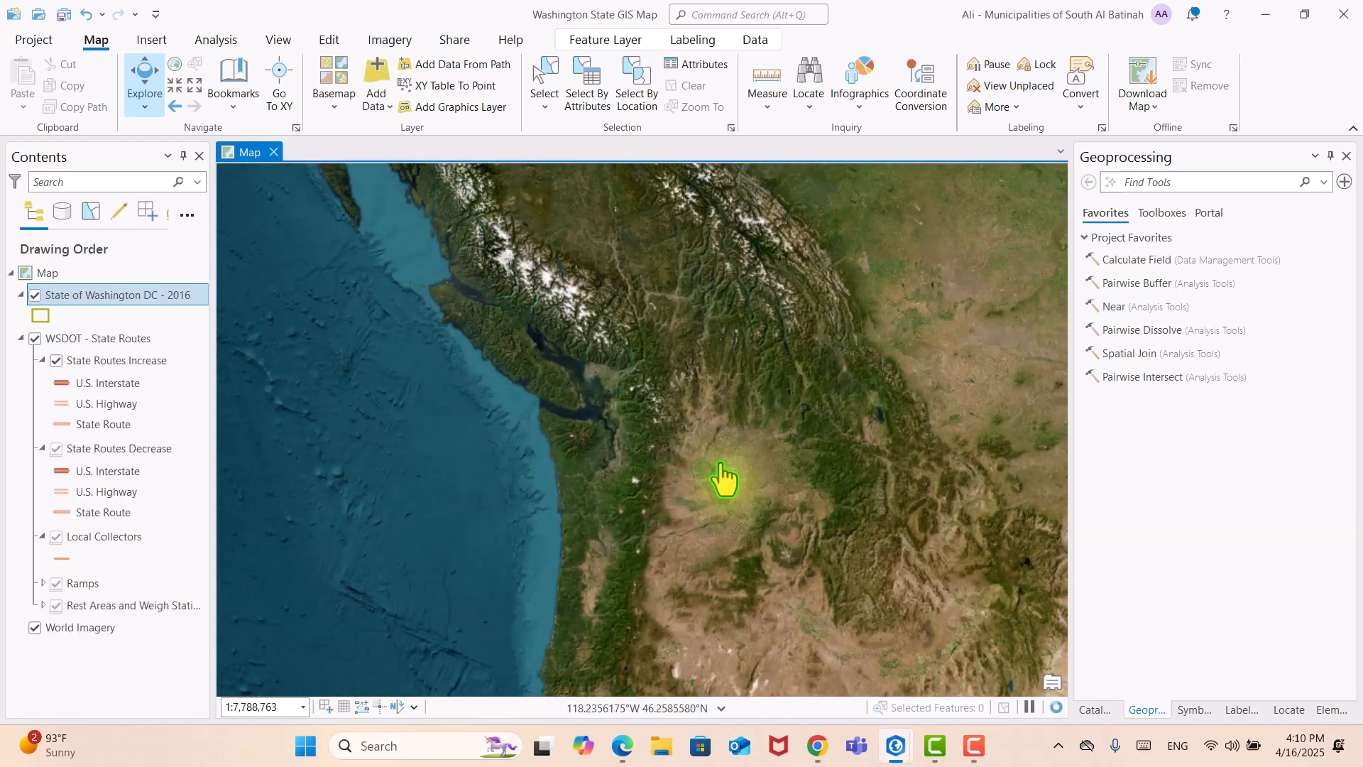
{"action": "scroll", "coordinate": [723, 477], "scroll_direction": "up", "scroll_amount": 1}
{"action": "scroll", "coordinate": [482, 348], "scroll_direction": "down", "scroll_amount": 1}
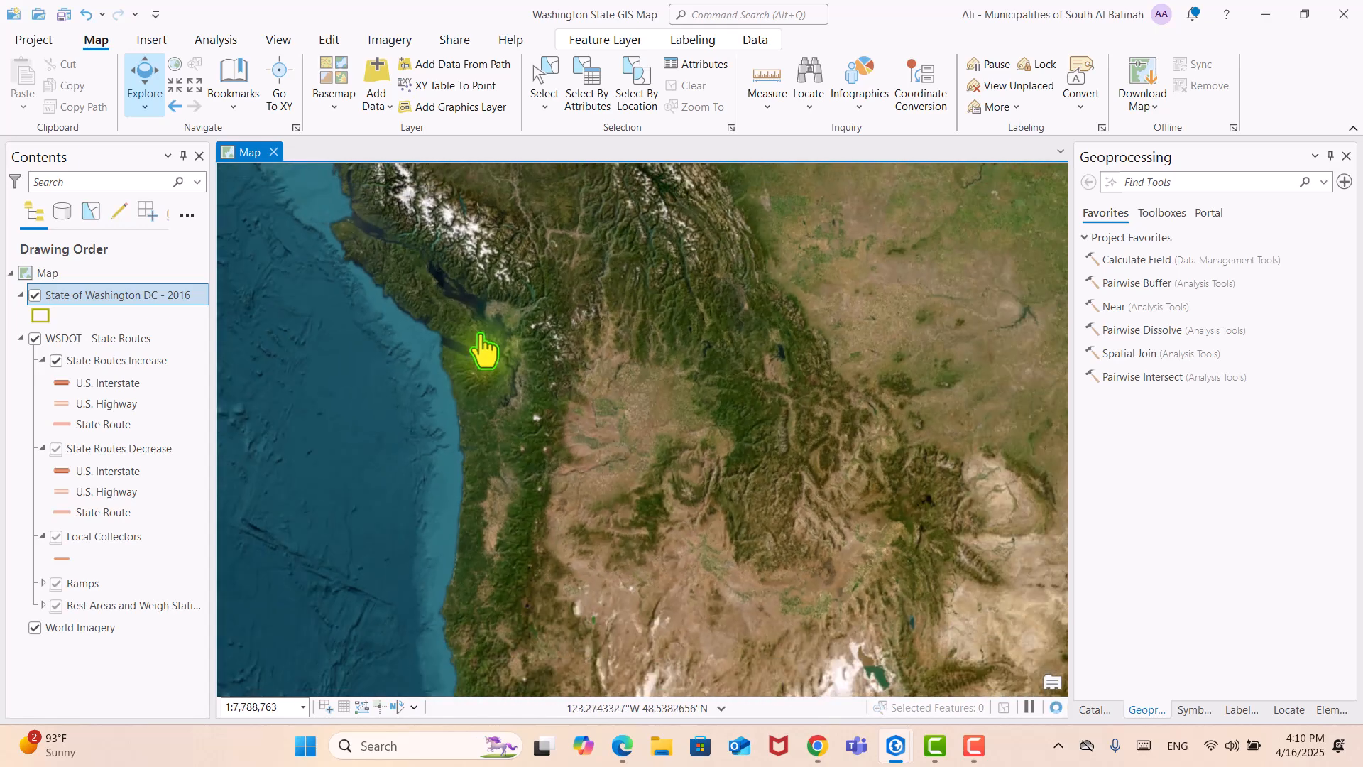
{"action": "left_click", "coordinate": [21, 295]}
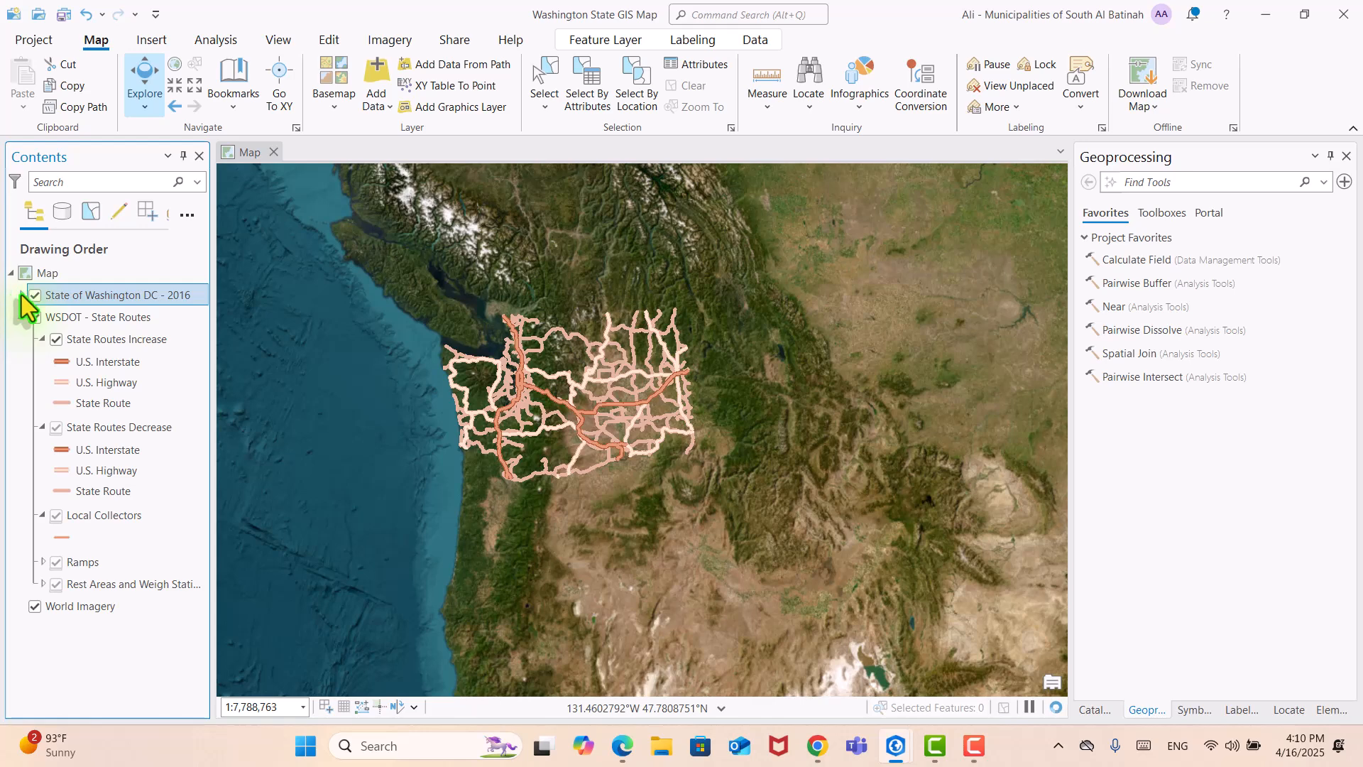
{"action": "left_click", "coordinate": [20, 296]}
{"action": "left_click", "coordinate": [22, 295]}
Step: Frame the state route network in the map and turn off the State of Washington DC - 2016 layer
{"action": "scroll", "coordinate": [594, 430], "scroll_direction": "up", "scroll_amount": 1}
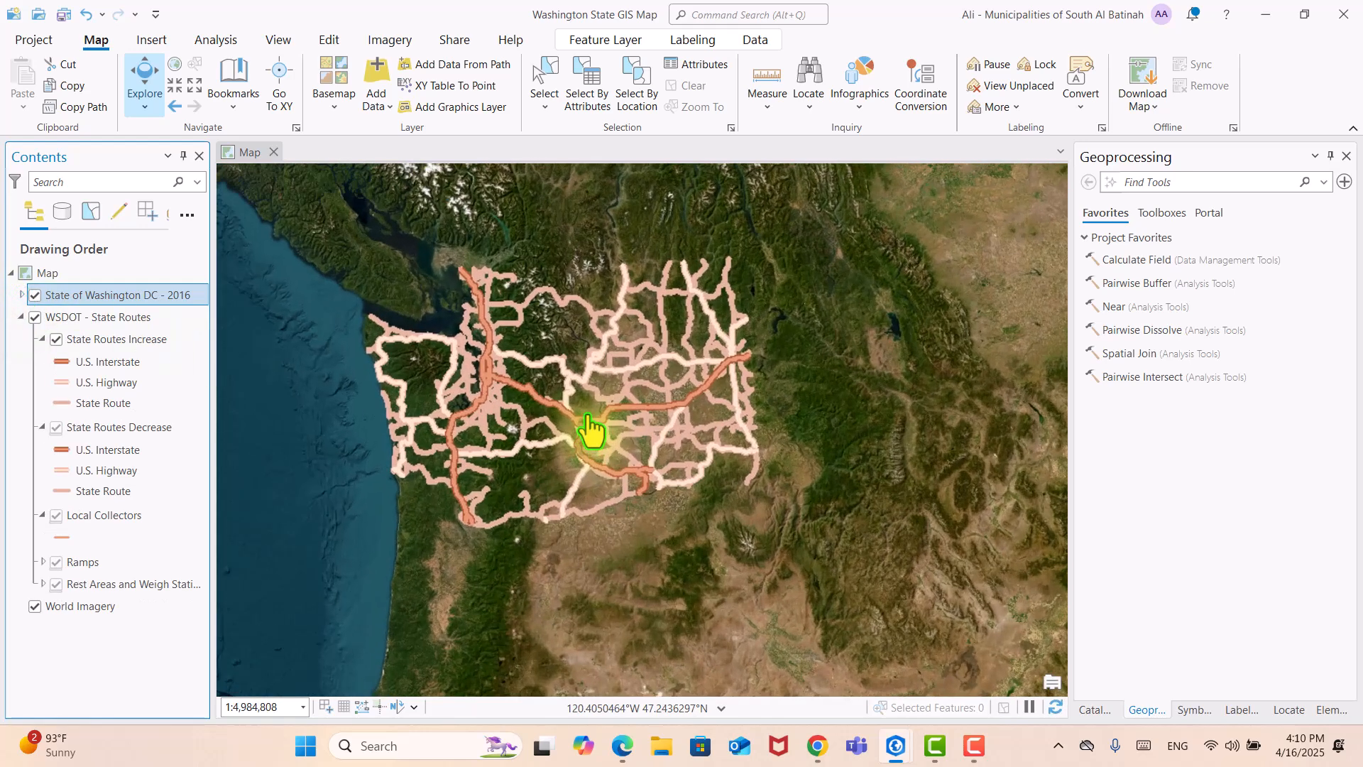
{"action": "scroll", "coordinate": [594, 430], "scroll_direction": "up", "scroll_amount": 1}
{"action": "left_click_drag", "start_coordinate": [594, 433], "coordinate": [649, 468]}
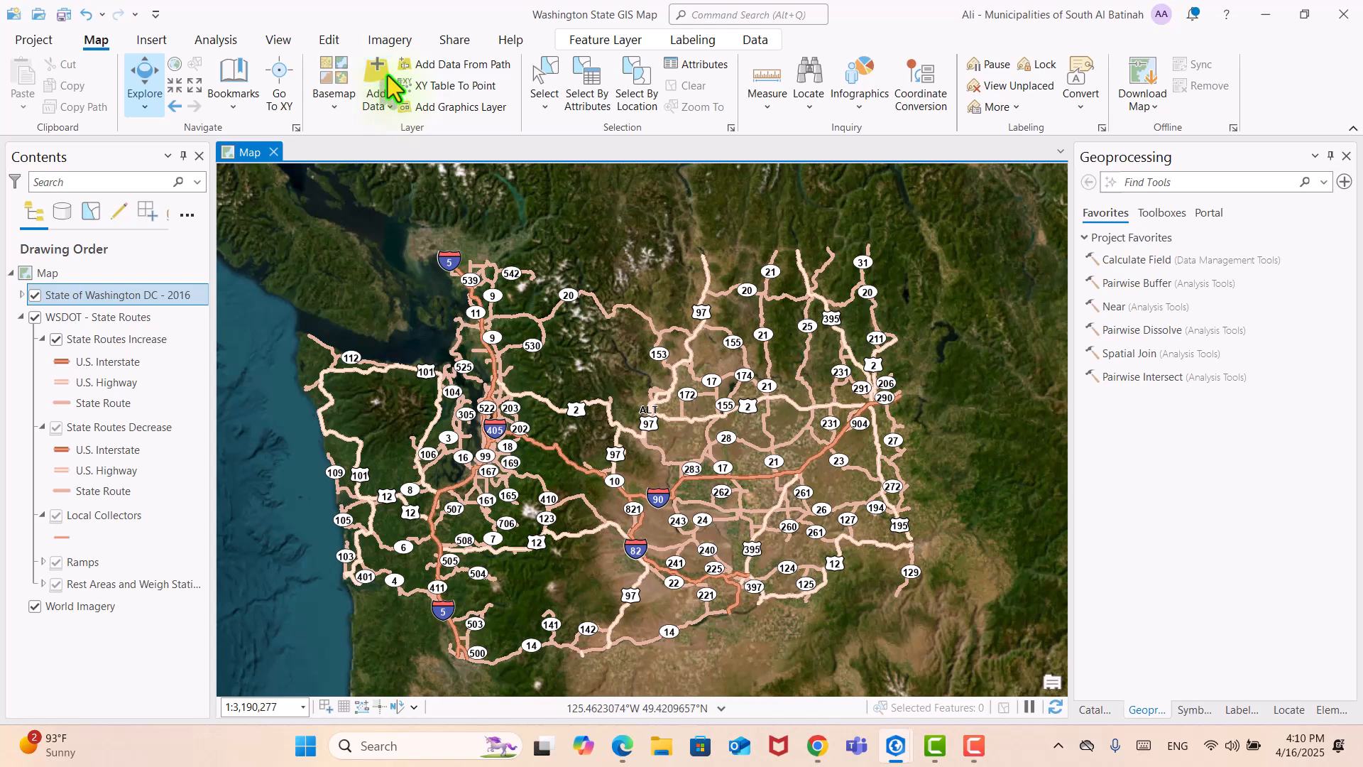
{"action": "left_click", "coordinate": [31, 297]}
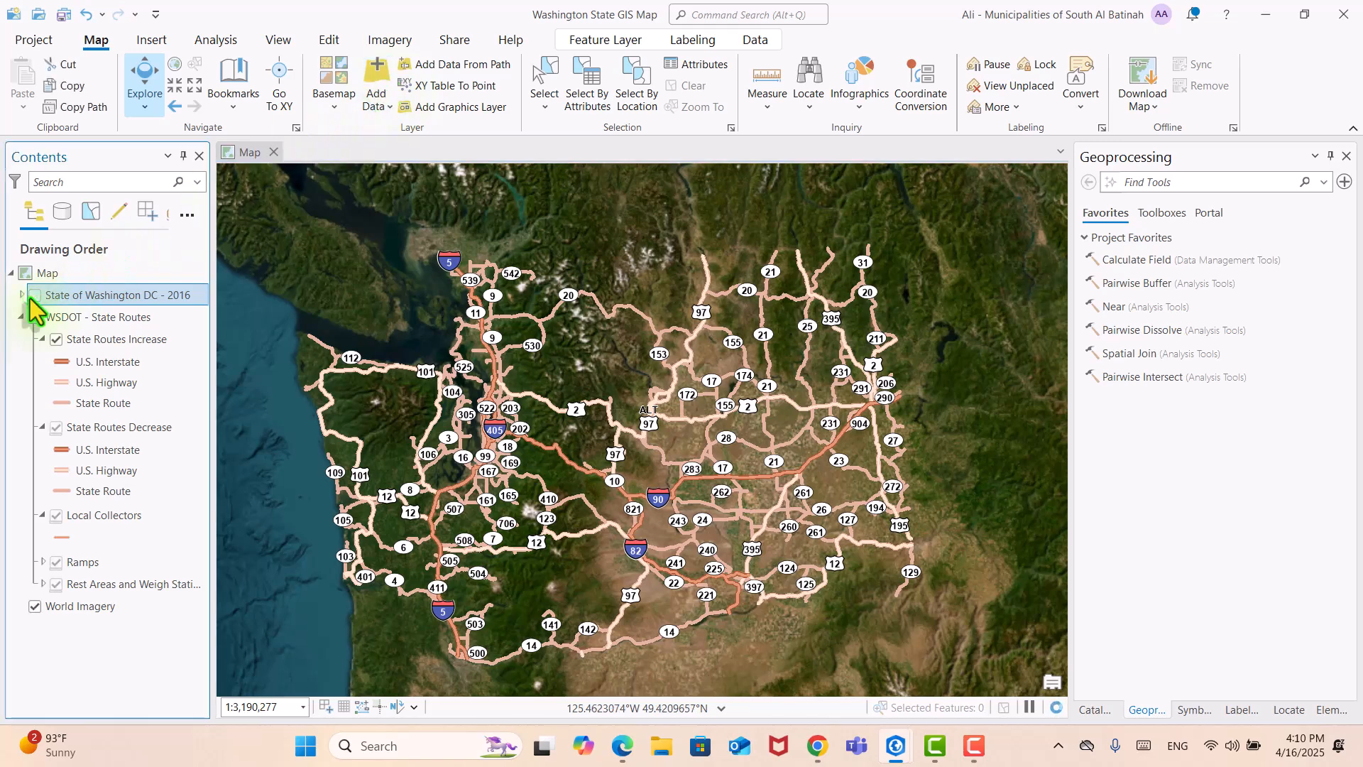
{"action": "left_click", "coordinate": [30, 297]}
{"action": "left_click", "coordinate": [30, 297]}
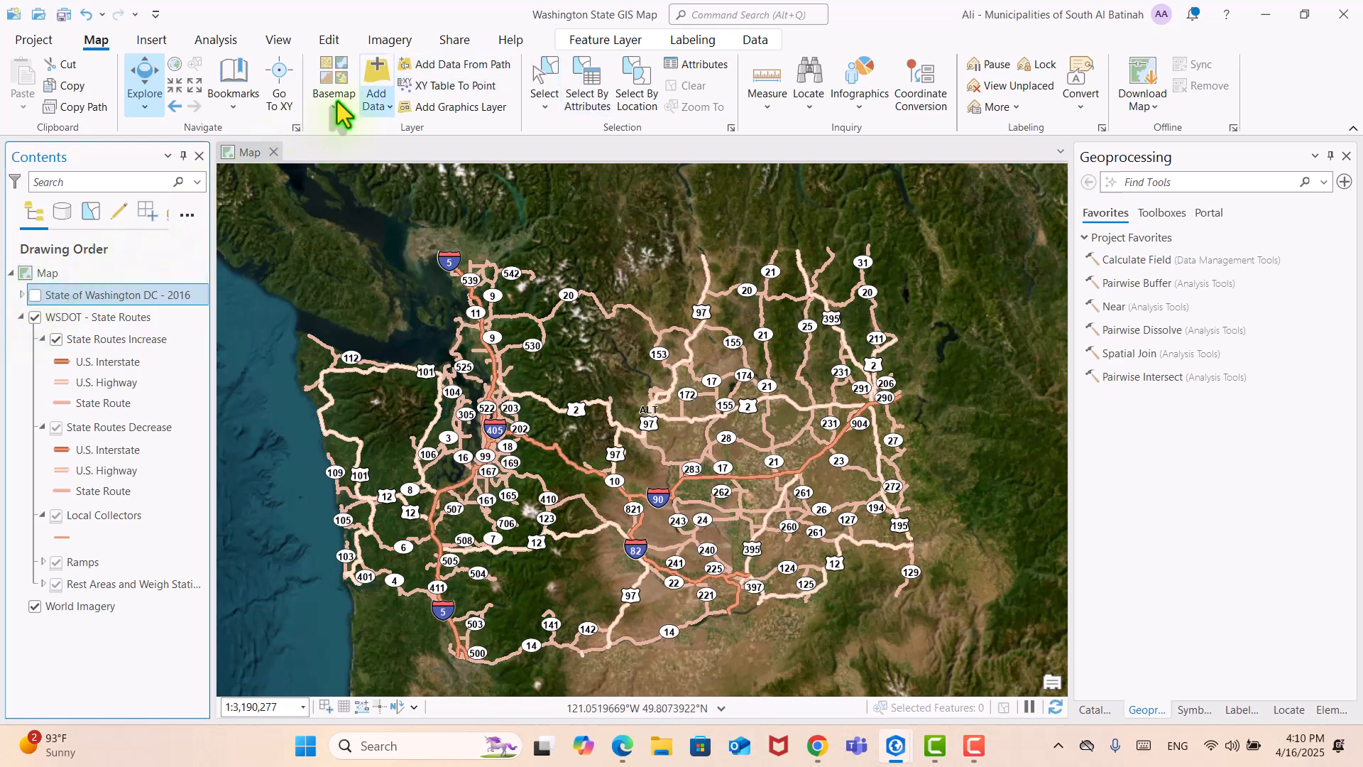
Step: Search ArcGIS Online for "united state border" and look through the results for a suitable boundary layer
{"action": "left_click", "coordinate": [385, 72]}
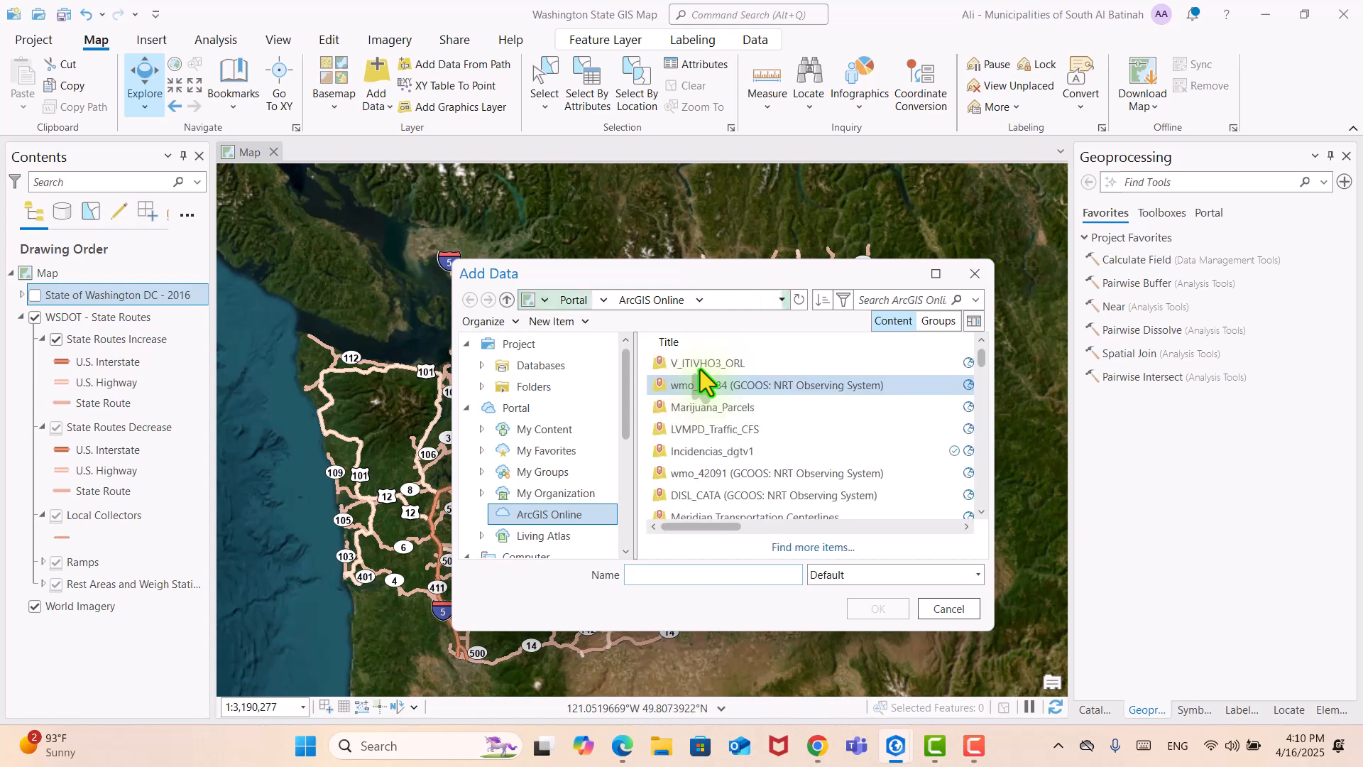
{"action": "left_click", "coordinate": [886, 299]}
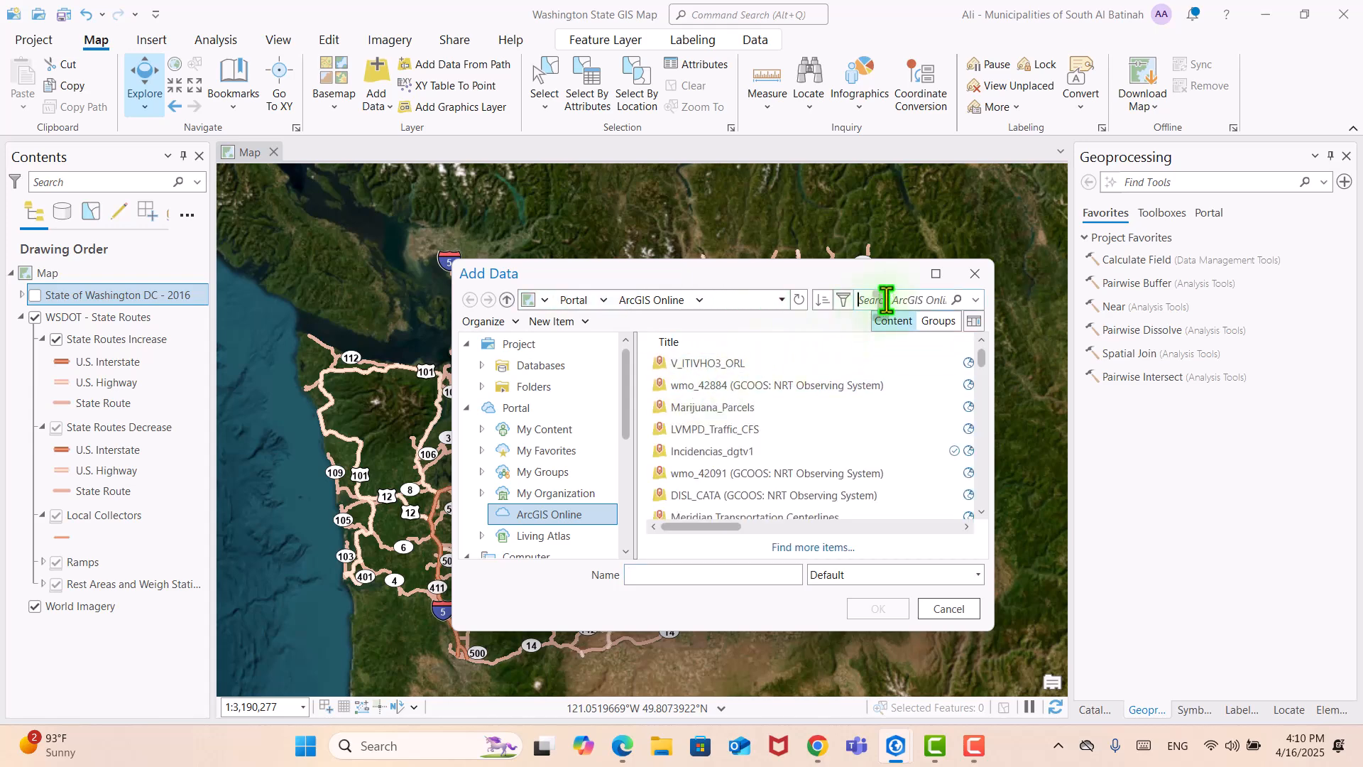
{"action": "type", "text": "united state border"}
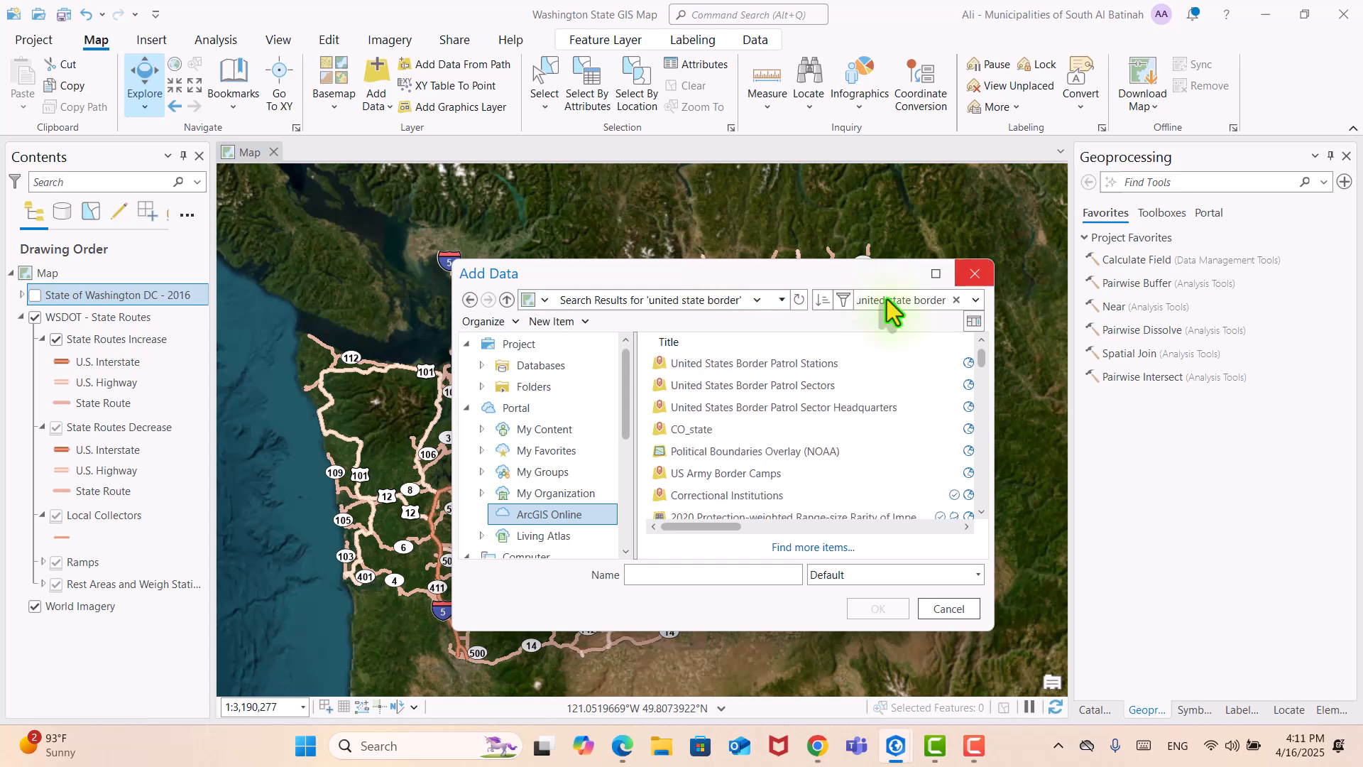
{"action": "left_click", "coordinate": [851, 417]}
{"action": "scroll", "coordinate": [850, 423], "scroll_direction": "down", "scroll_amount": 1}
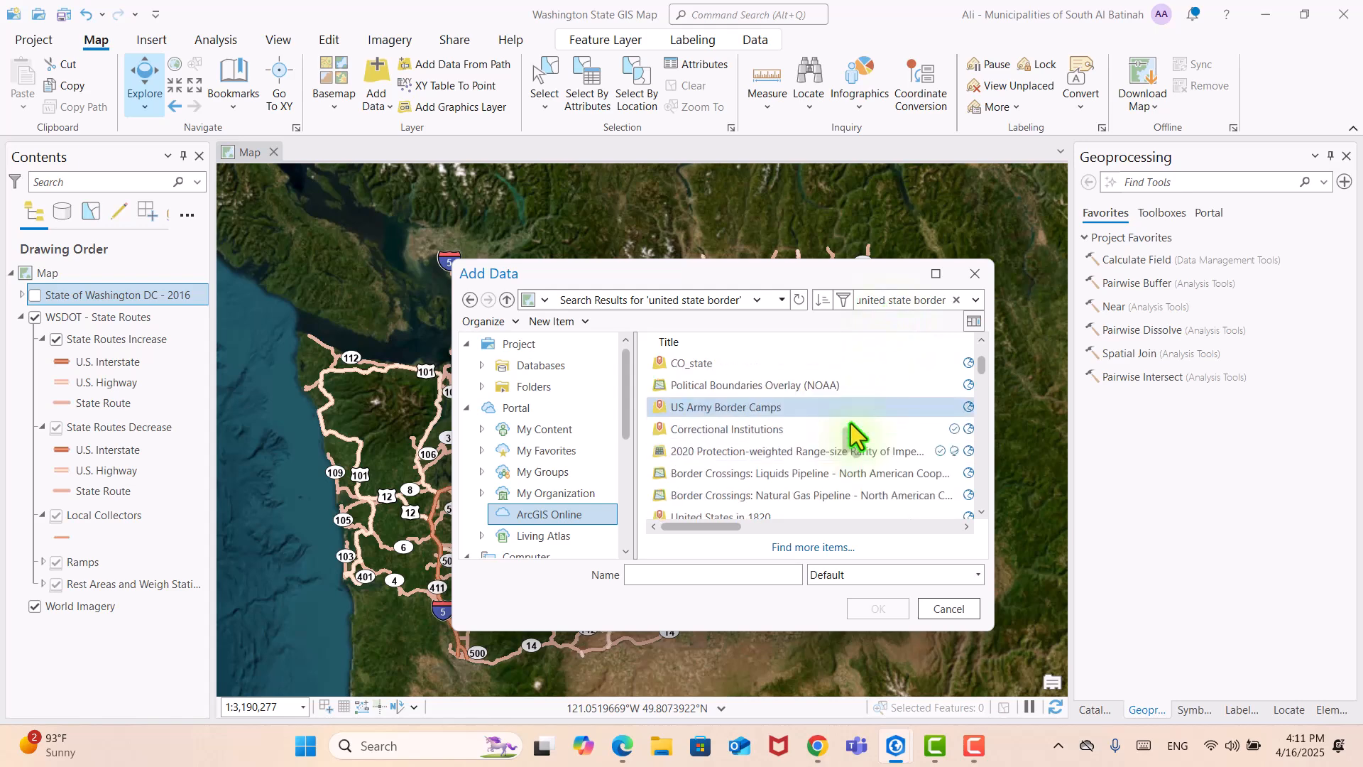
{"action": "scroll", "coordinate": [850, 423], "scroll_direction": "down", "scroll_amount": 1}
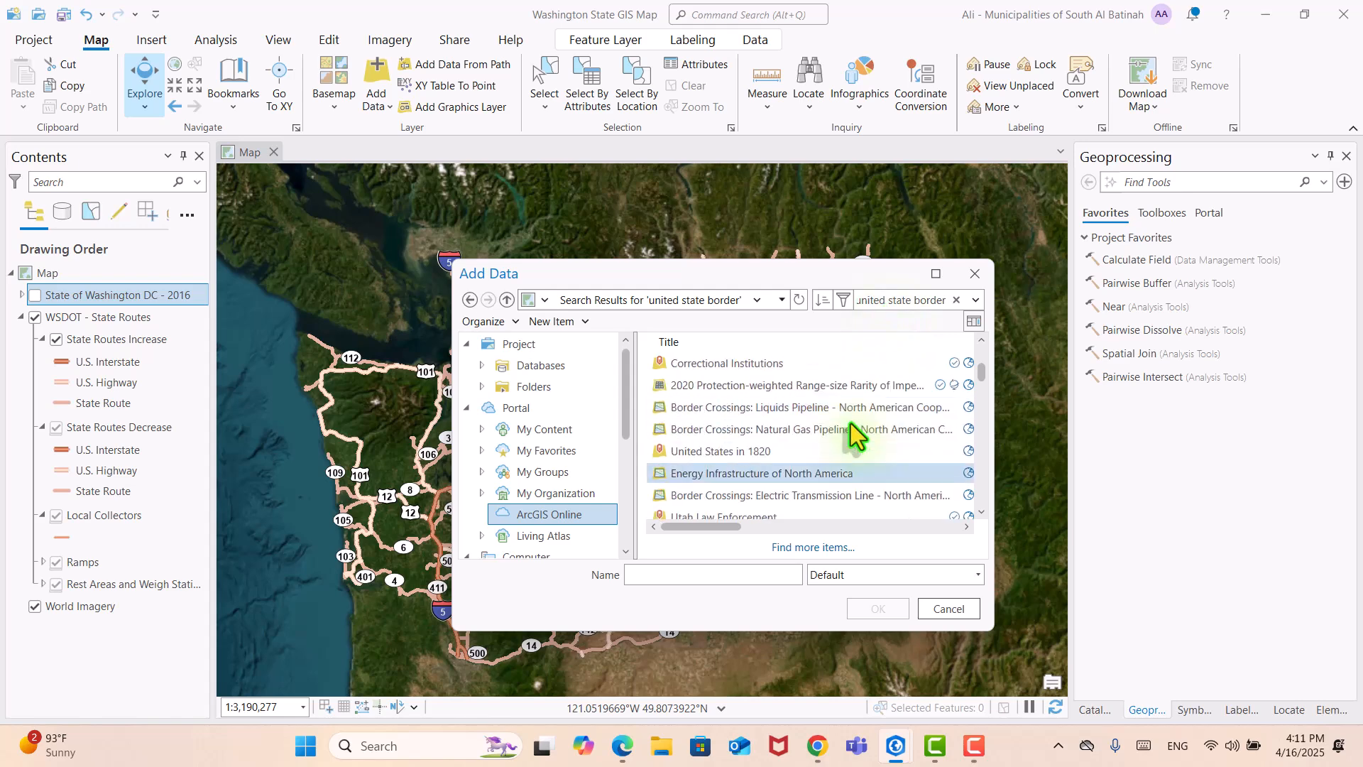
{"action": "scroll", "coordinate": [850, 423], "scroll_direction": "down", "scroll_amount": 1}
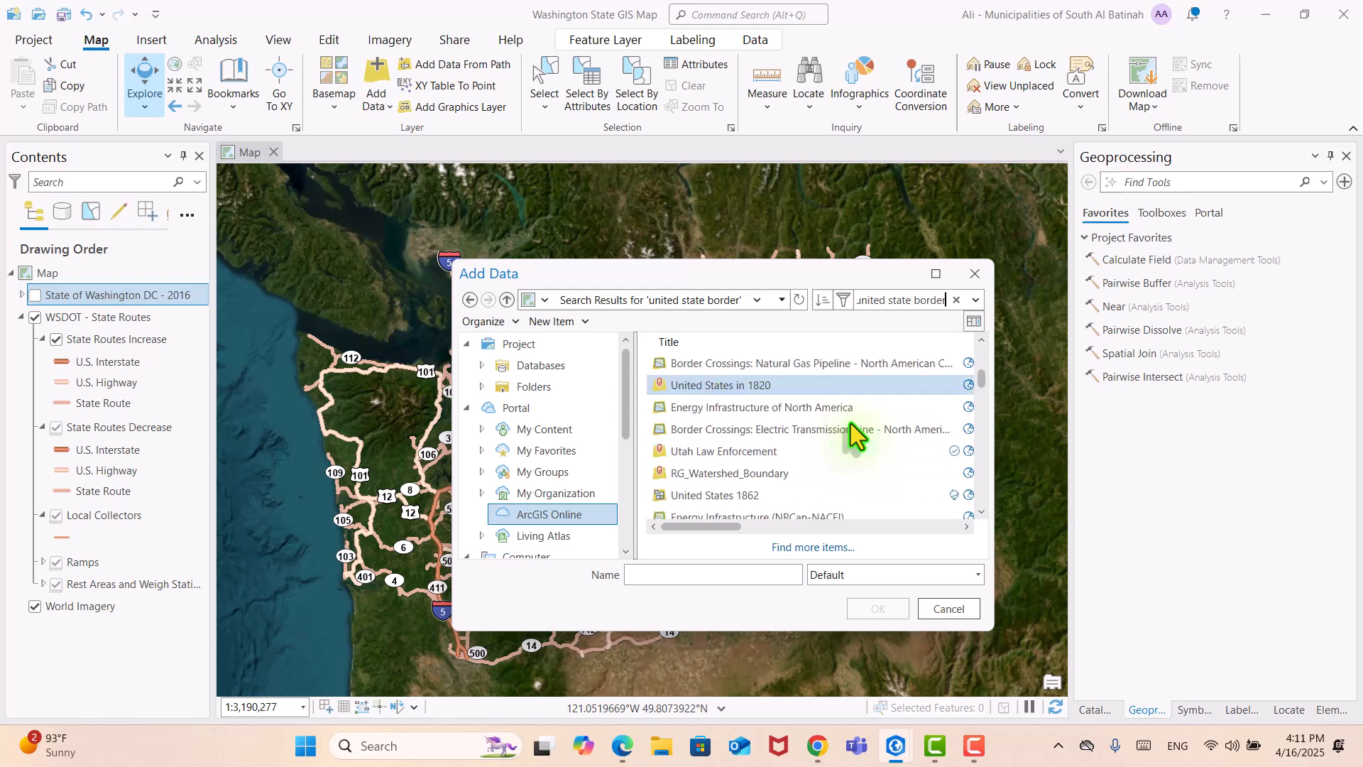
{"action": "scroll", "coordinate": [851, 423], "scroll_direction": "down", "scroll_amount": 1}
{"action": "scroll", "coordinate": [851, 423], "scroll_direction": "down", "scroll_amount": 6}
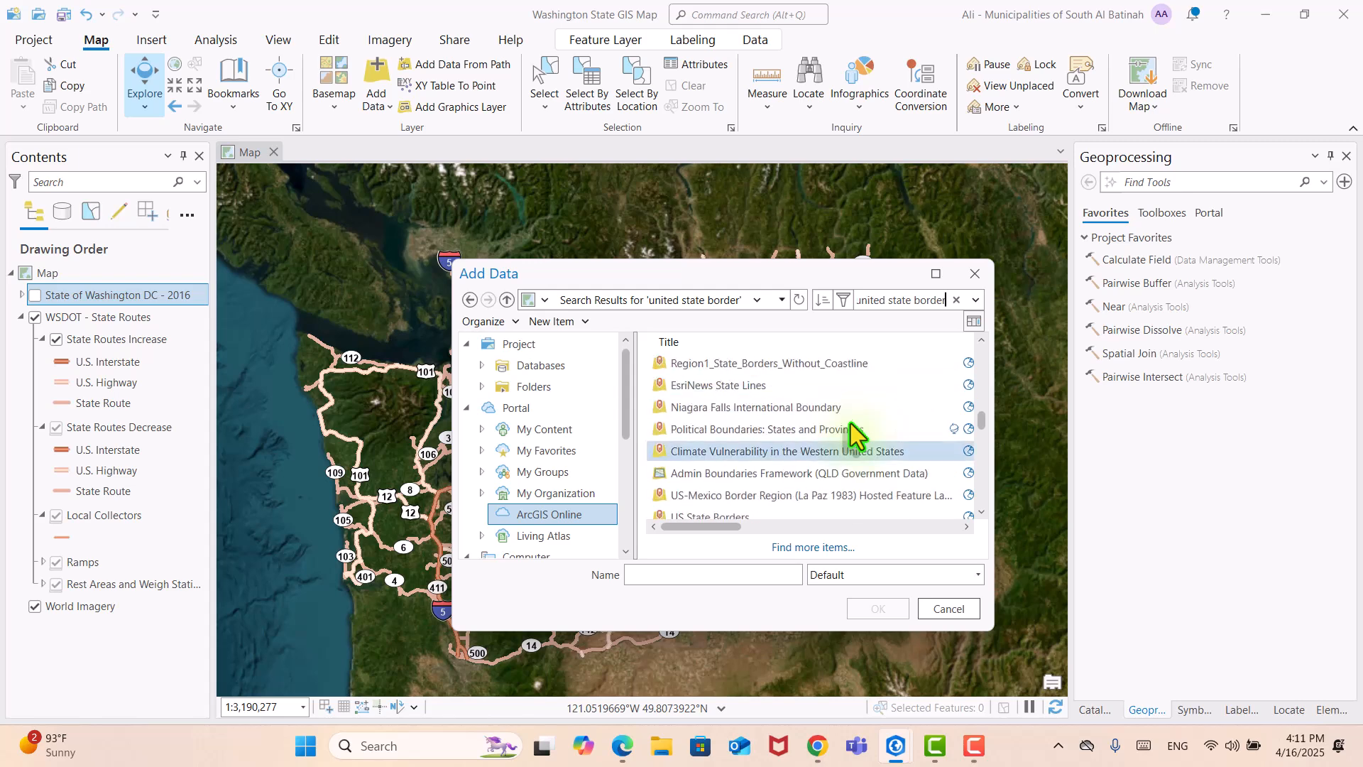
Step: Replace the ArcGIS Online search term with "washington state" and run the search
{"action": "triple_click", "coordinate": [904, 300]}
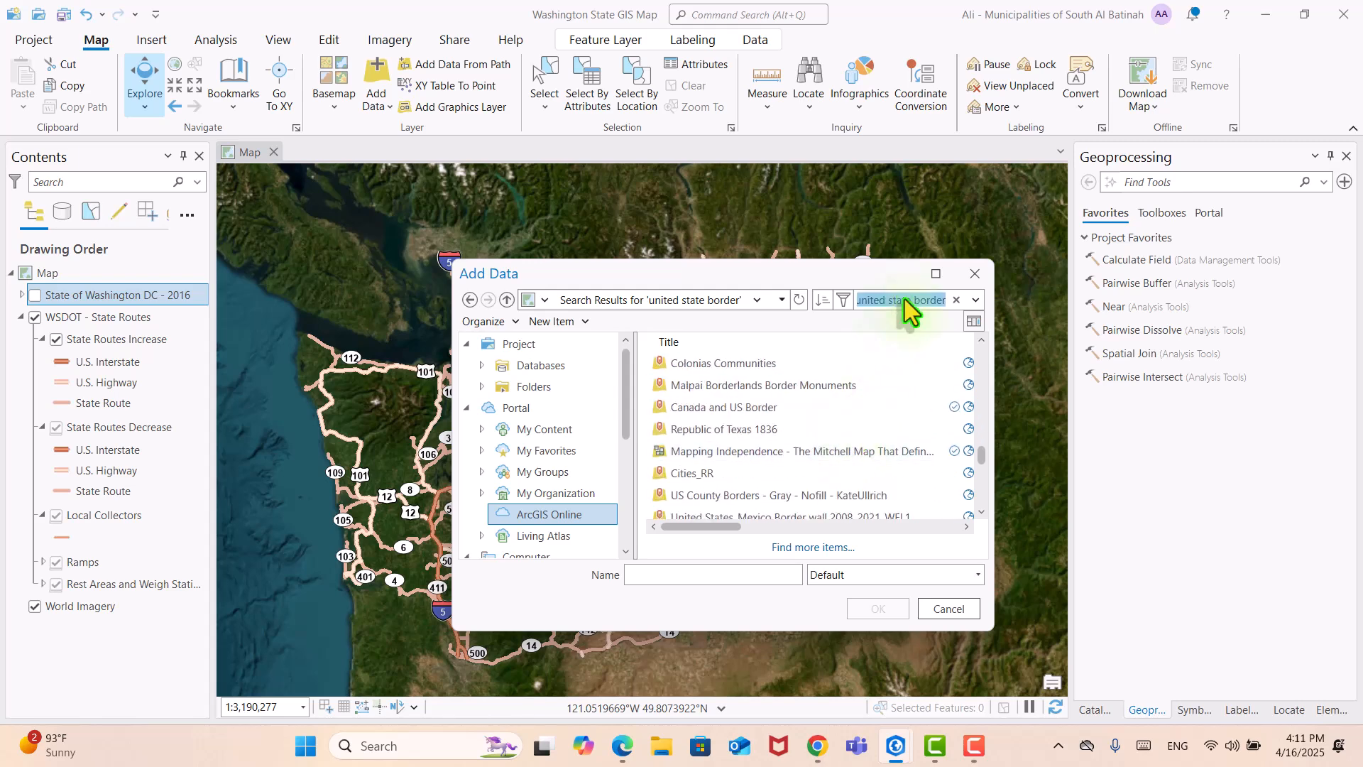
{"action": "type", "text": "washington state"}
{"action": "triple_click", "coordinate": [900, 301]}
{"action": "left_click", "coordinate": [896, 301]}
{"action": "key", "text": "Return"}
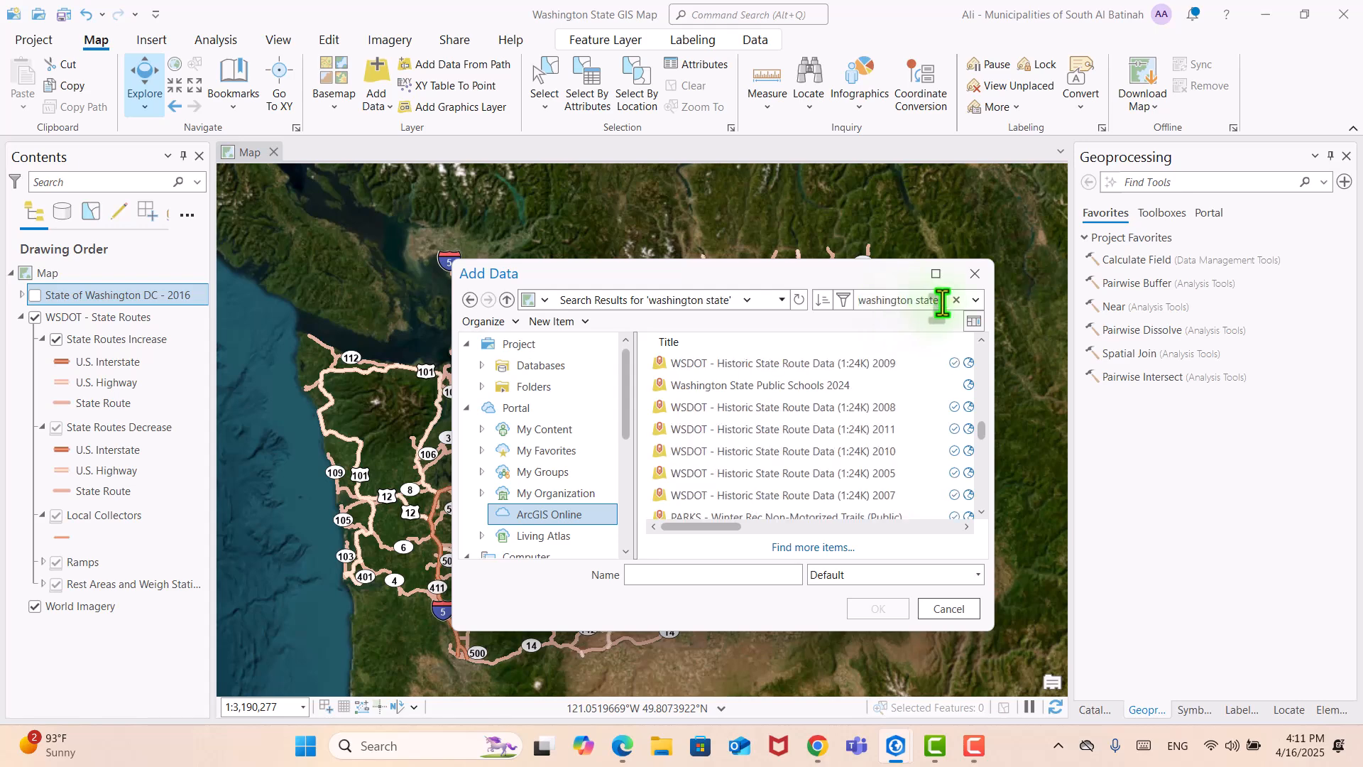
Step: Select the "PARKS - Park Boundaries" item in the "washington state" search results
{"action": "scroll", "coordinate": [812, 406], "scroll_direction": "up", "scroll_amount": 8}
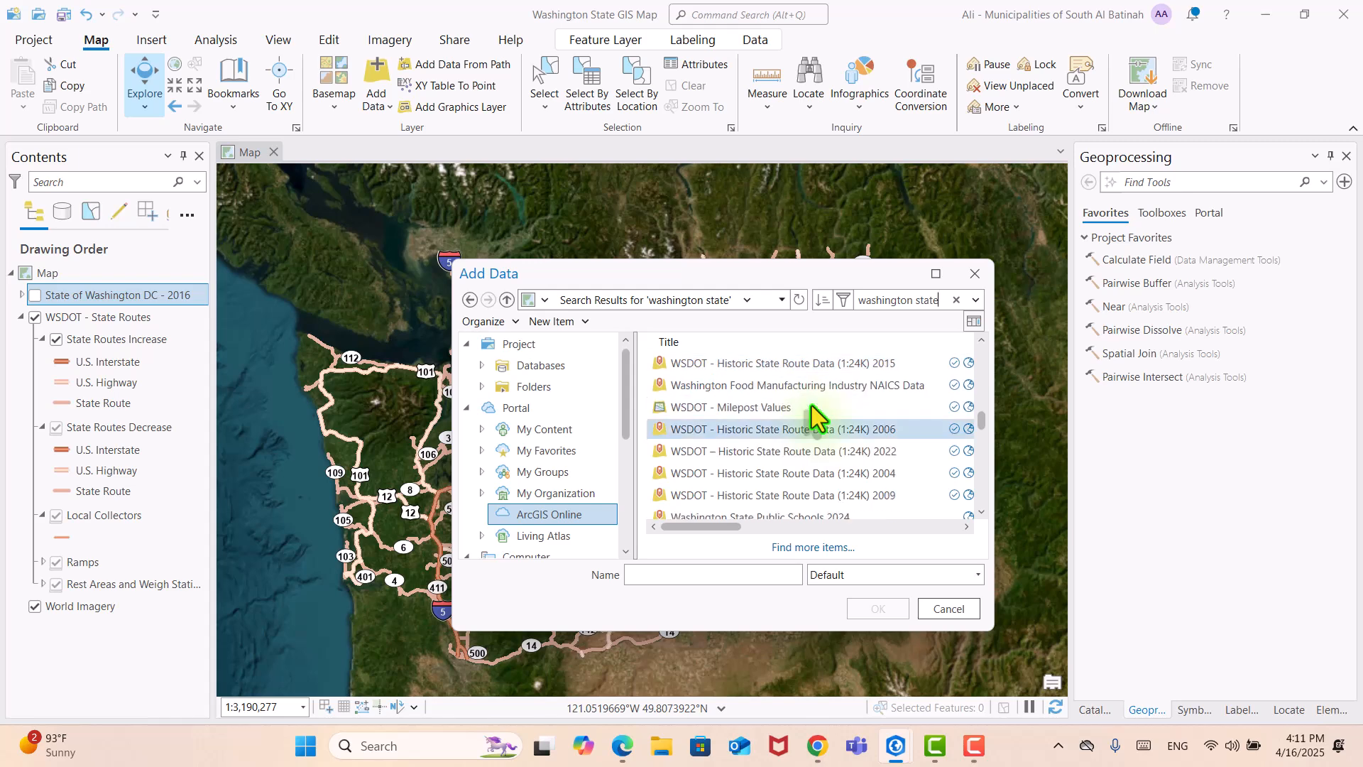
{"action": "scroll", "coordinate": [811, 406], "scroll_direction": "up", "scroll_amount": 3}
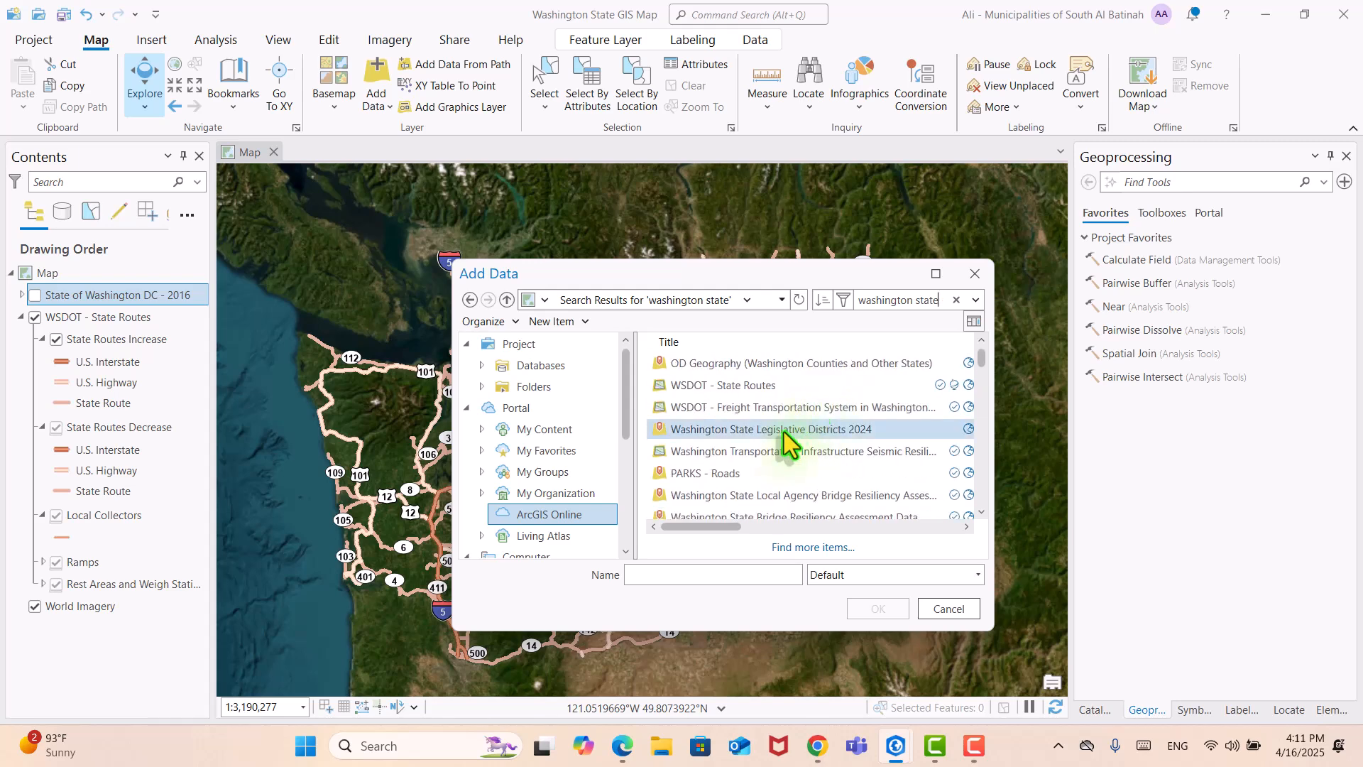
{"action": "scroll", "coordinate": [784, 431], "scroll_direction": "down", "scroll_amount": 8}
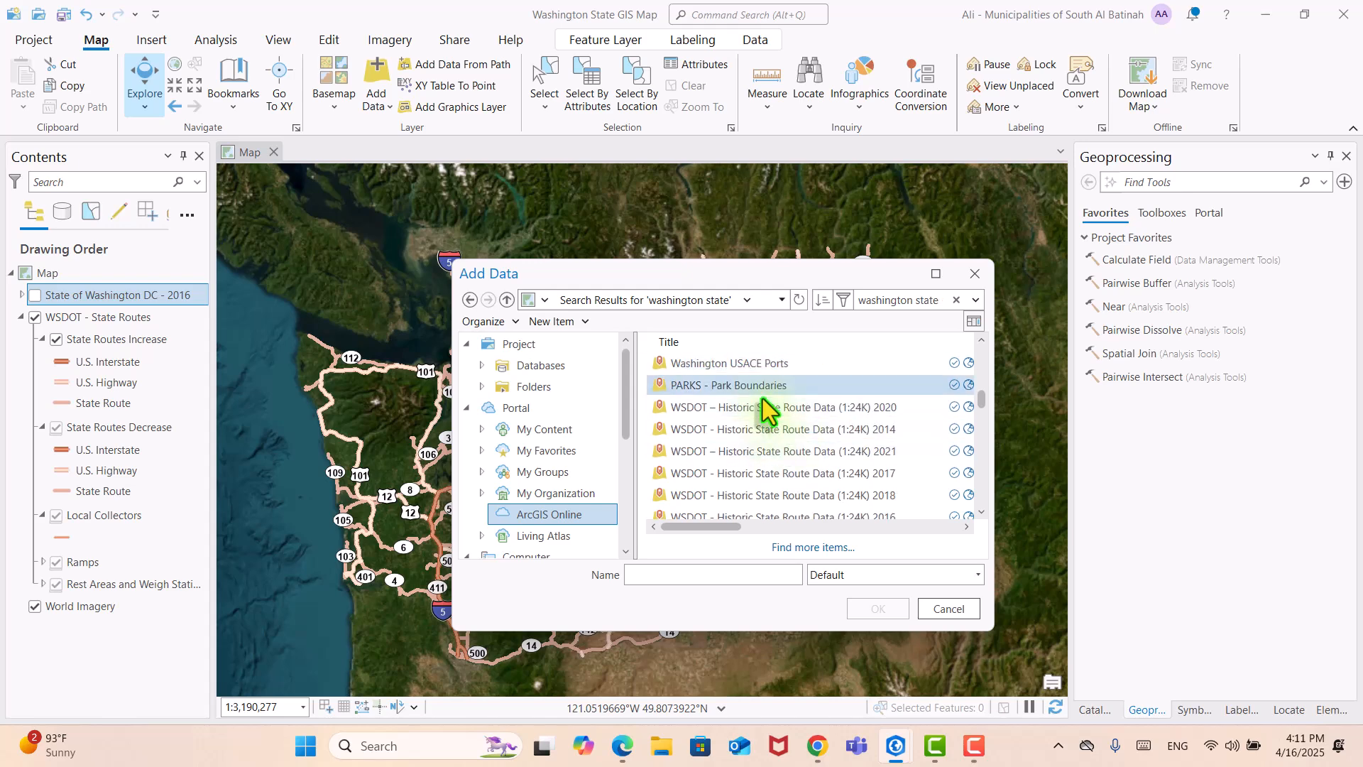
{"action": "left_click", "coordinate": [748, 388]}
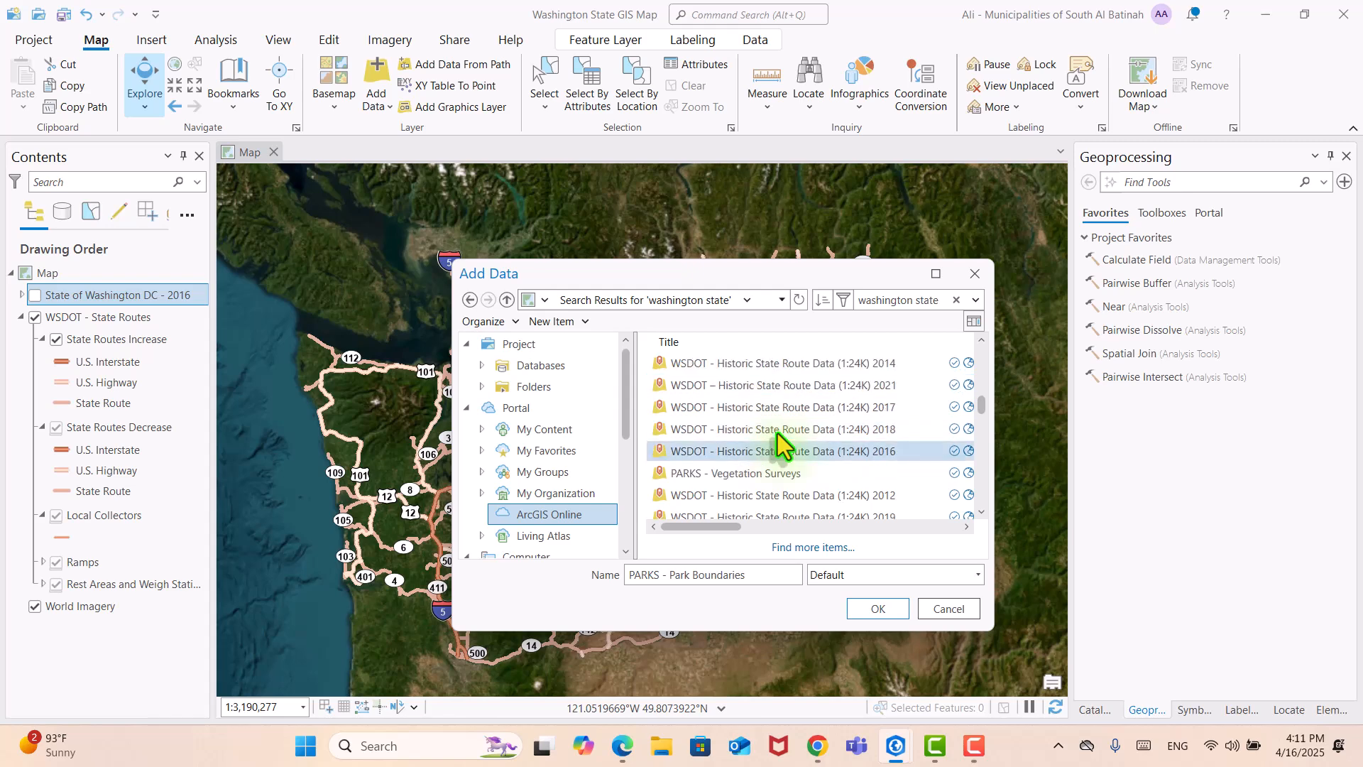
Step: Add "WSDOT - County Boundaries" to the selection of search results, keeping PARKS - Park Boundaries selected
{"action": "scroll", "coordinate": [777, 433], "scroll_direction": "down", "scroll_amount": 2}
{"action": "scroll", "coordinate": [777, 433], "scroll_direction": "down", "scroll_amount": 2}
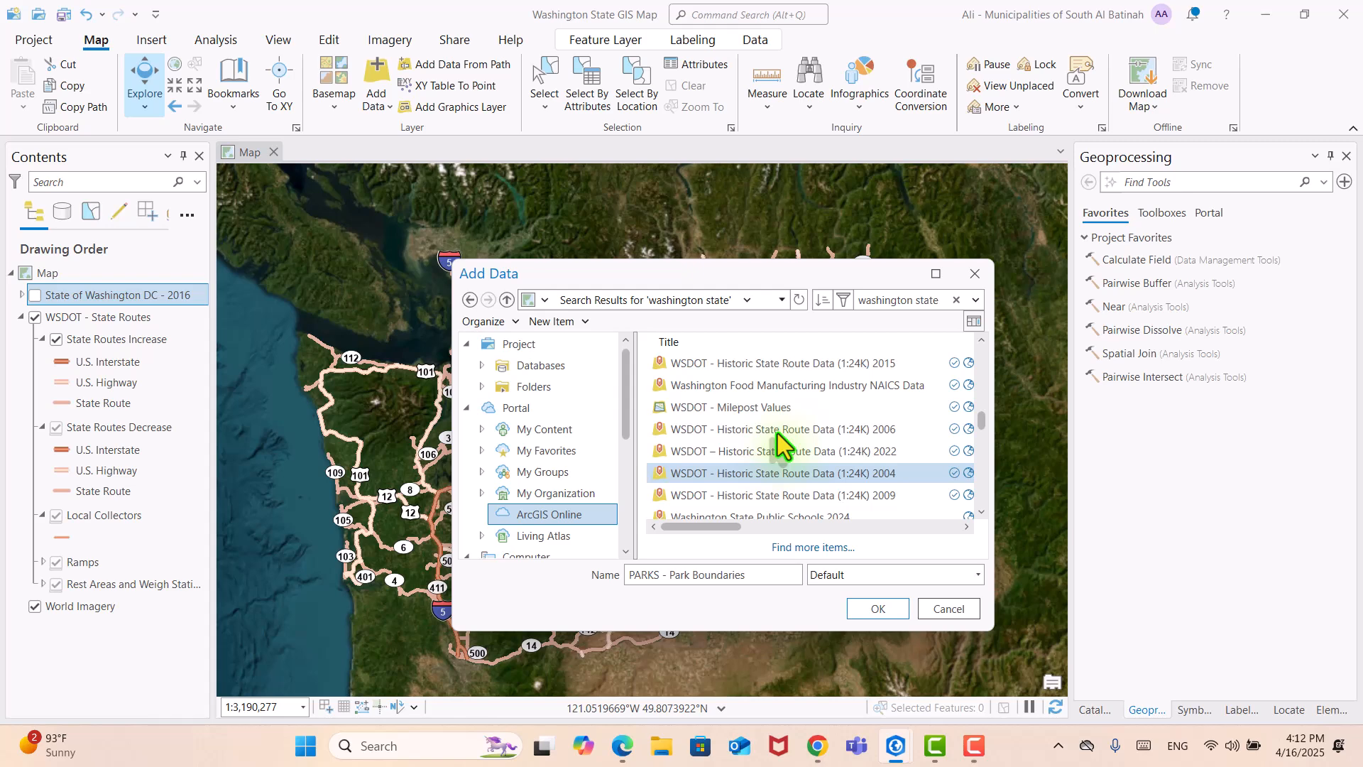
{"action": "scroll", "coordinate": [777, 433], "scroll_direction": "down", "scroll_amount": 3}
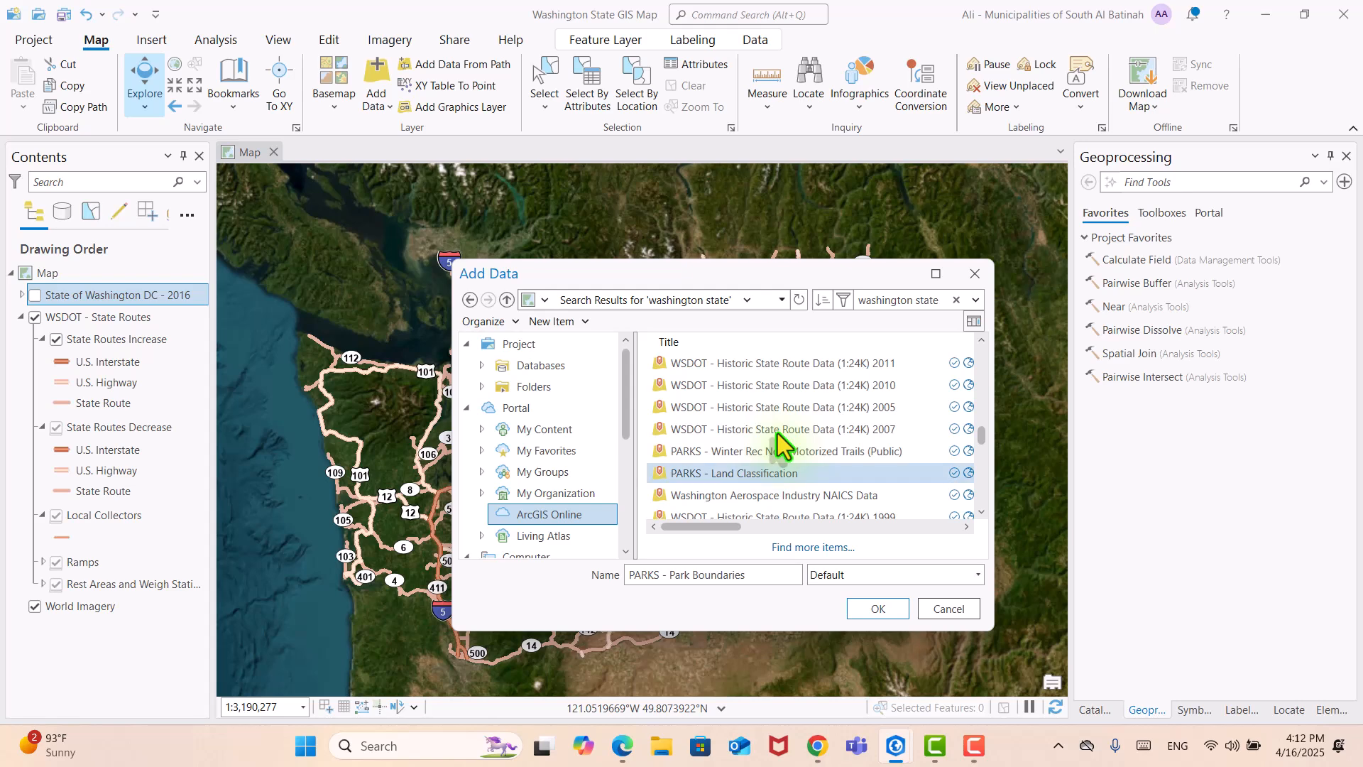
{"action": "scroll", "coordinate": [777, 433], "scroll_direction": "down", "scroll_amount": 1}
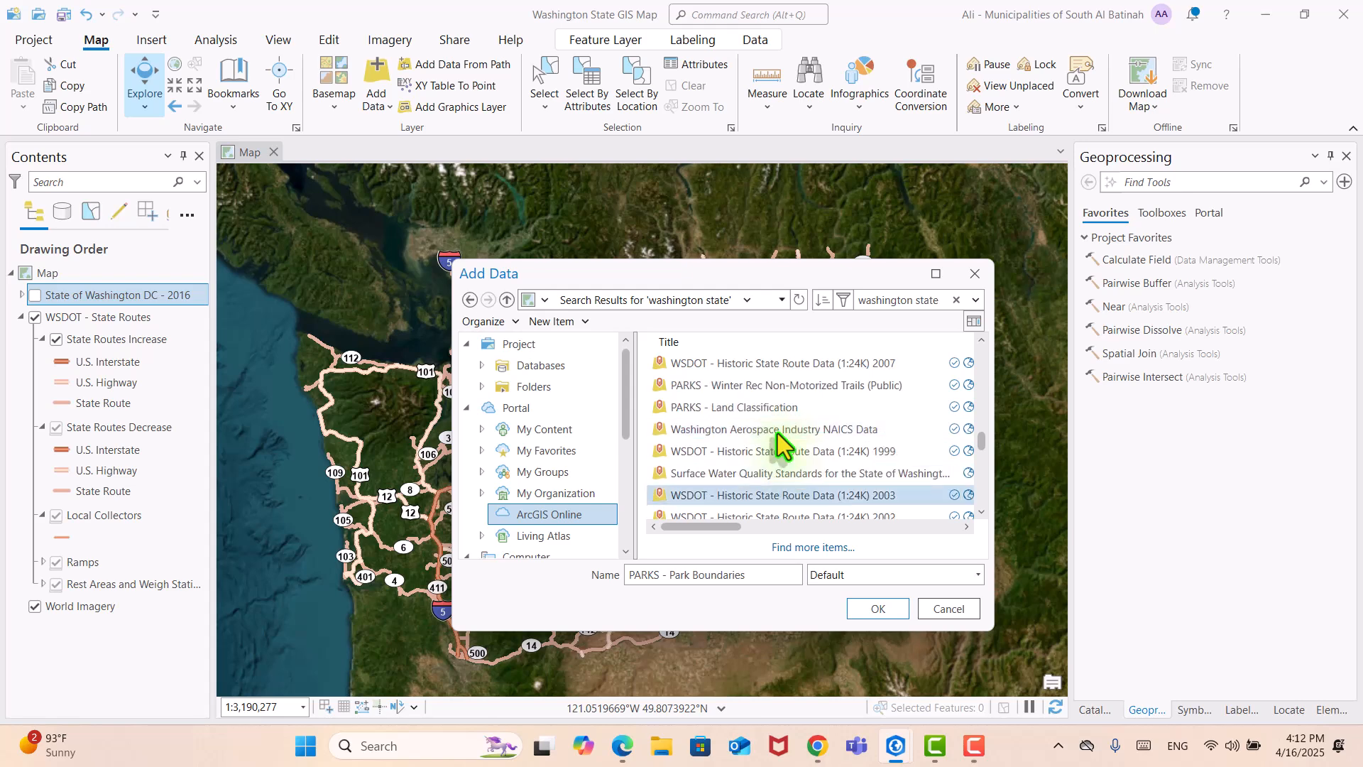
{"action": "scroll", "coordinate": [778, 433], "scroll_direction": "down", "scroll_amount": 2}
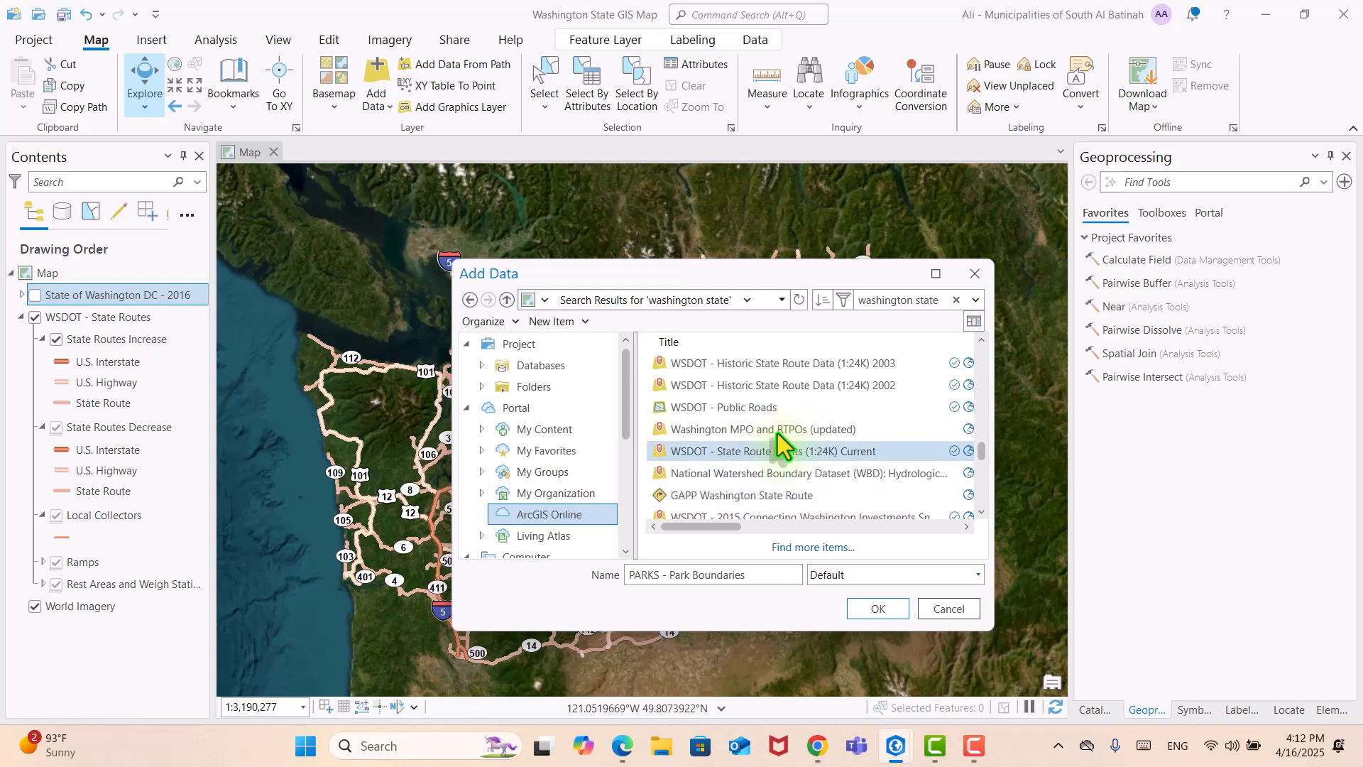
{"action": "scroll", "coordinate": [779, 445], "scroll_direction": "down", "scroll_amount": 1}
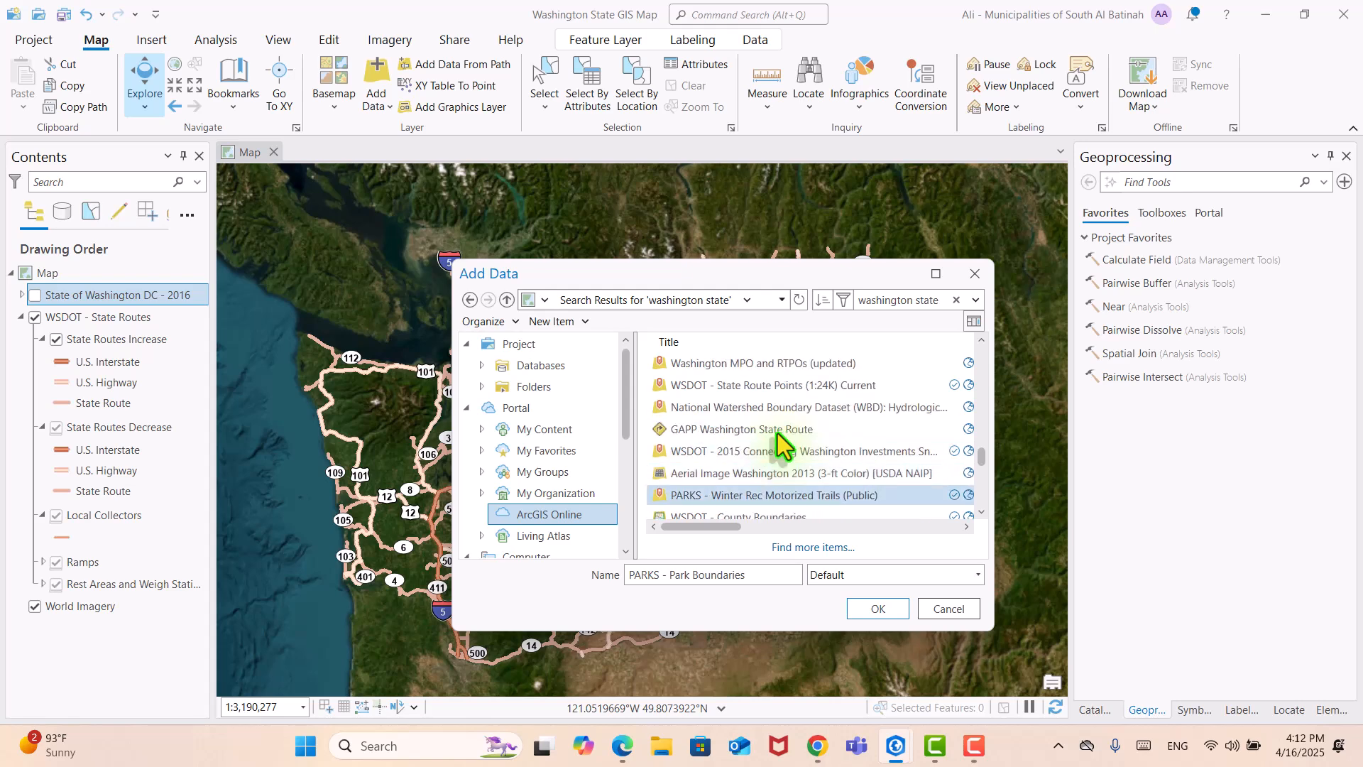
{"action": "scroll", "coordinate": [778, 445], "scroll_direction": "down", "scroll_amount": 1}
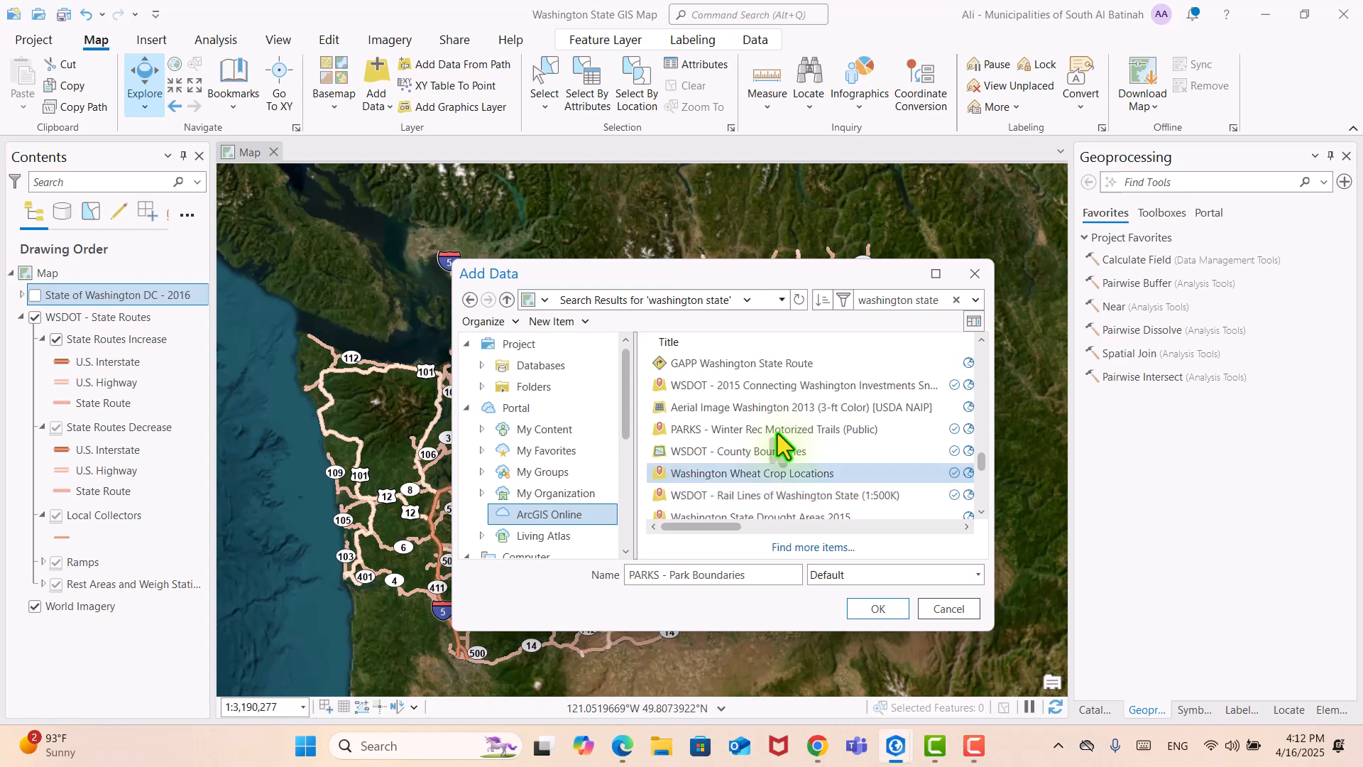
{"action": "left_click", "coordinate": [775, 453], "text": "ctrl"}
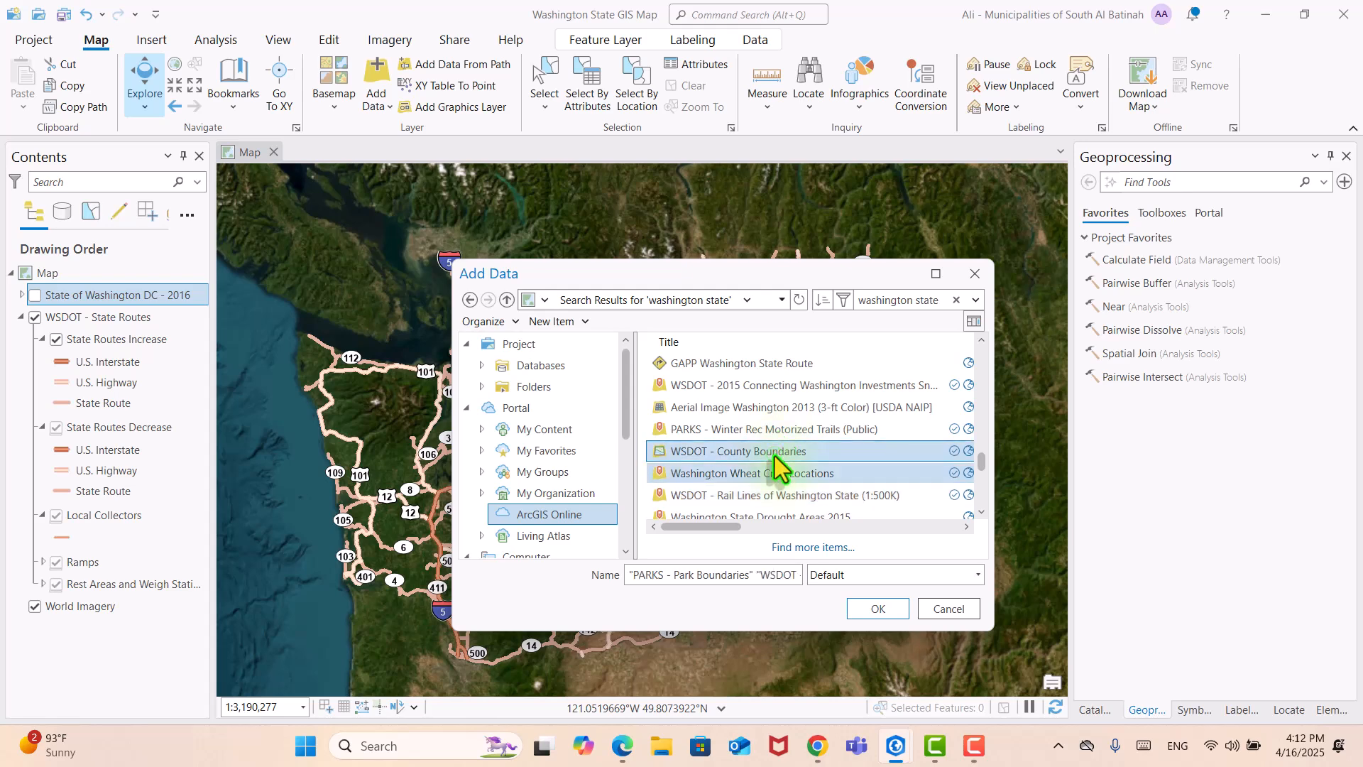
Step: Check the remaining "washington state" results and add the selected PARKS - Park Boundaries and WSDOT - County Boundaries items to the map
{"action": "scroll", "coordinate": [774, 456], "scroll_direction": "down", "scroll_amount": 1}
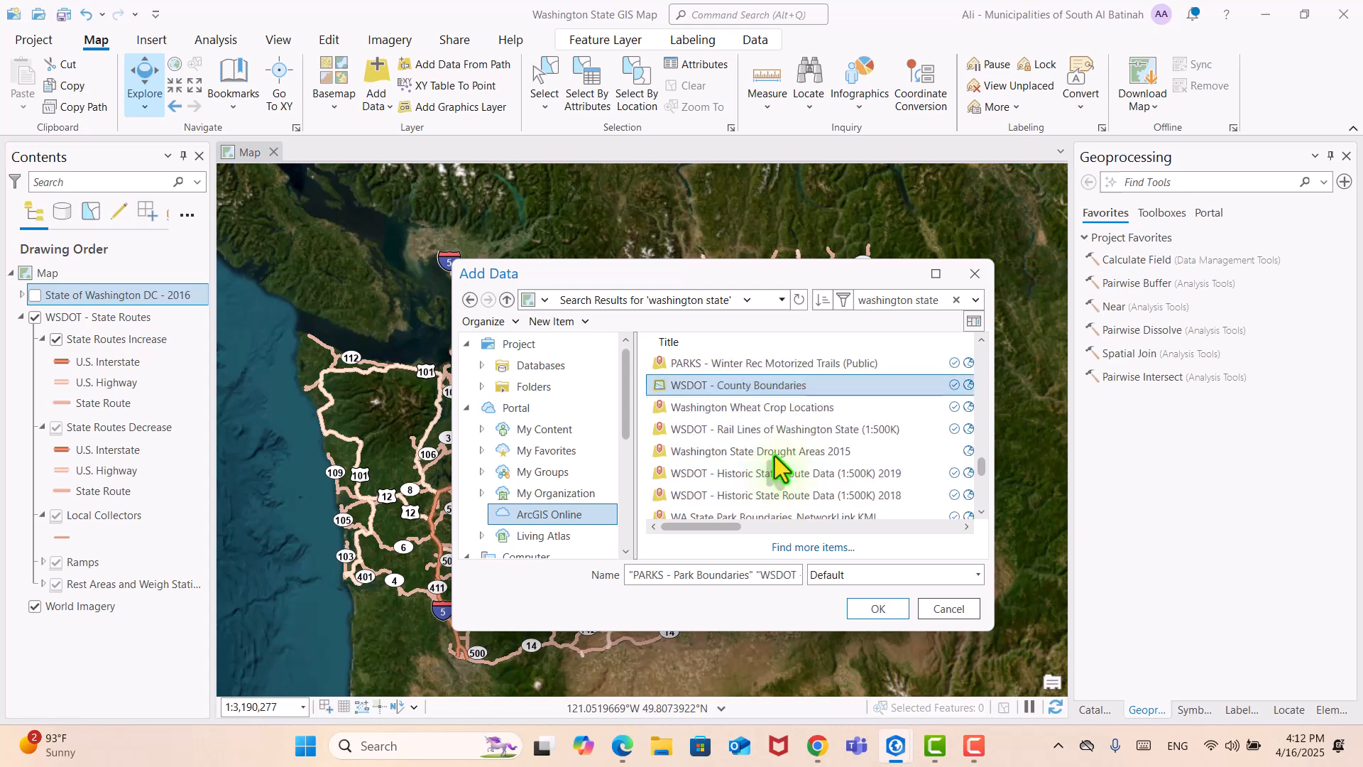
{"action": "scroll", "coordinate": [773, 455], "scroll_direction": "down", "scroll_amount": 2}
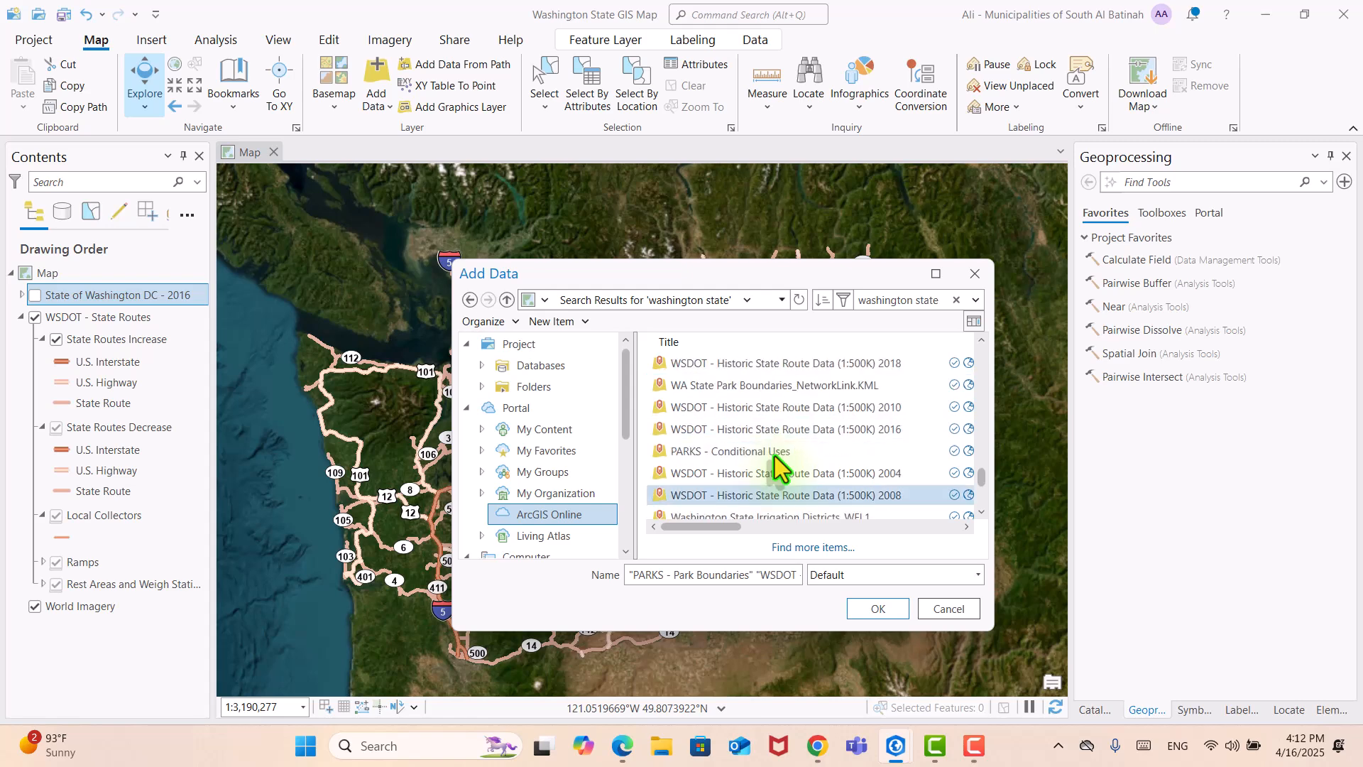
{"action": "scroll", "coordinate": [774, 456], "scroll_direction": "down", "scroll_amount": 3}
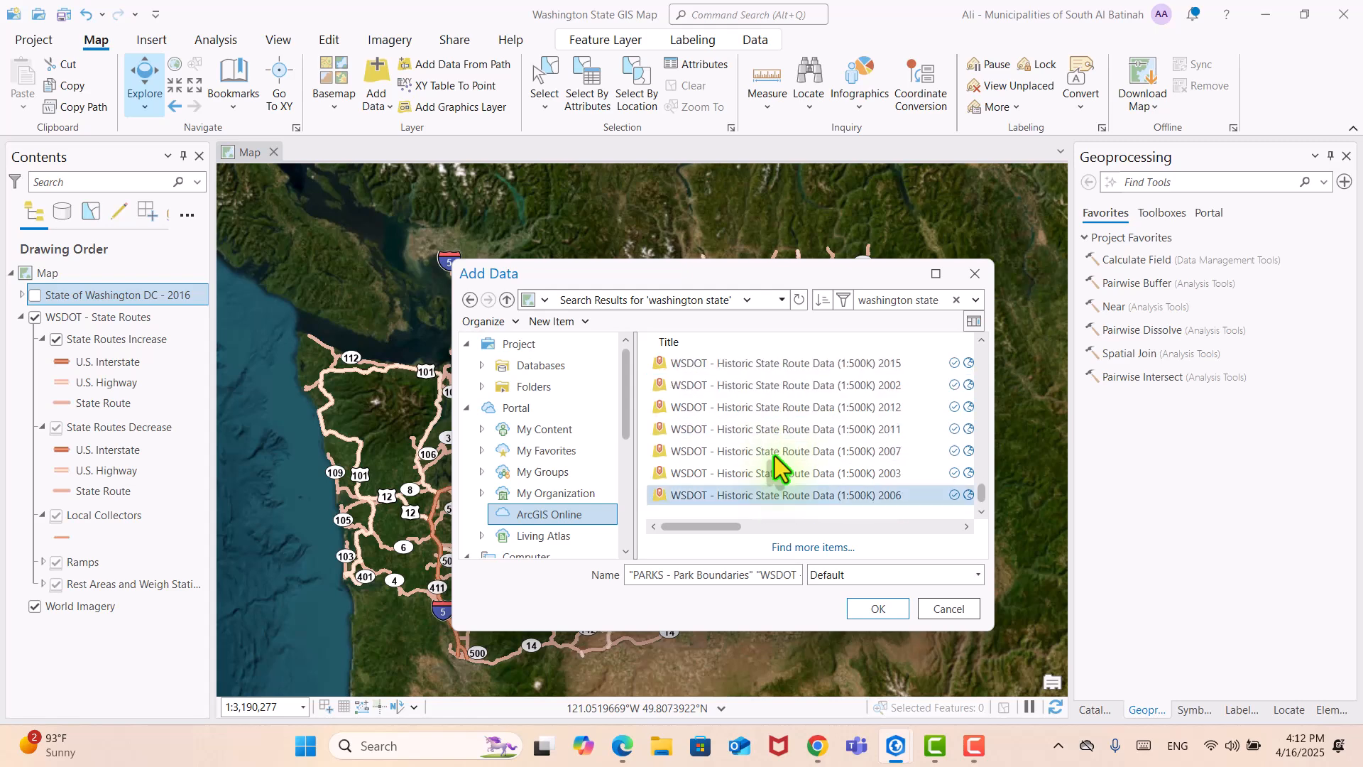
{"action": "left_click", "coordinate": [873, 609]}
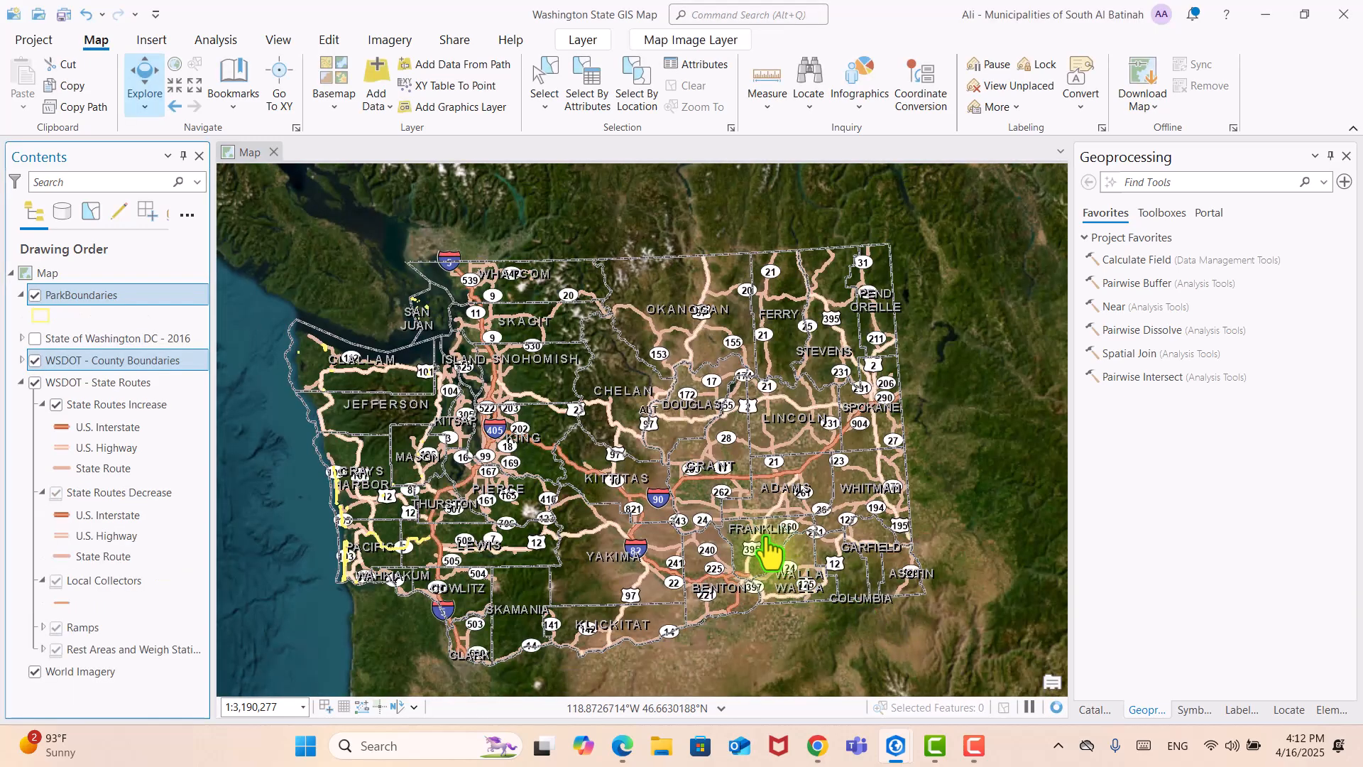
Step: Examine the park boundaries and county boundaries on the map, from the whole state down to the Kittitas area
{"action": "scroll", "coordinate": [770, 550], "scroll_direction": "up", "scroll_amount": 2}
{"action": "scroll", "coordinate": [770, 551], "scroll_direction": "down", "scroll_amount": 3}
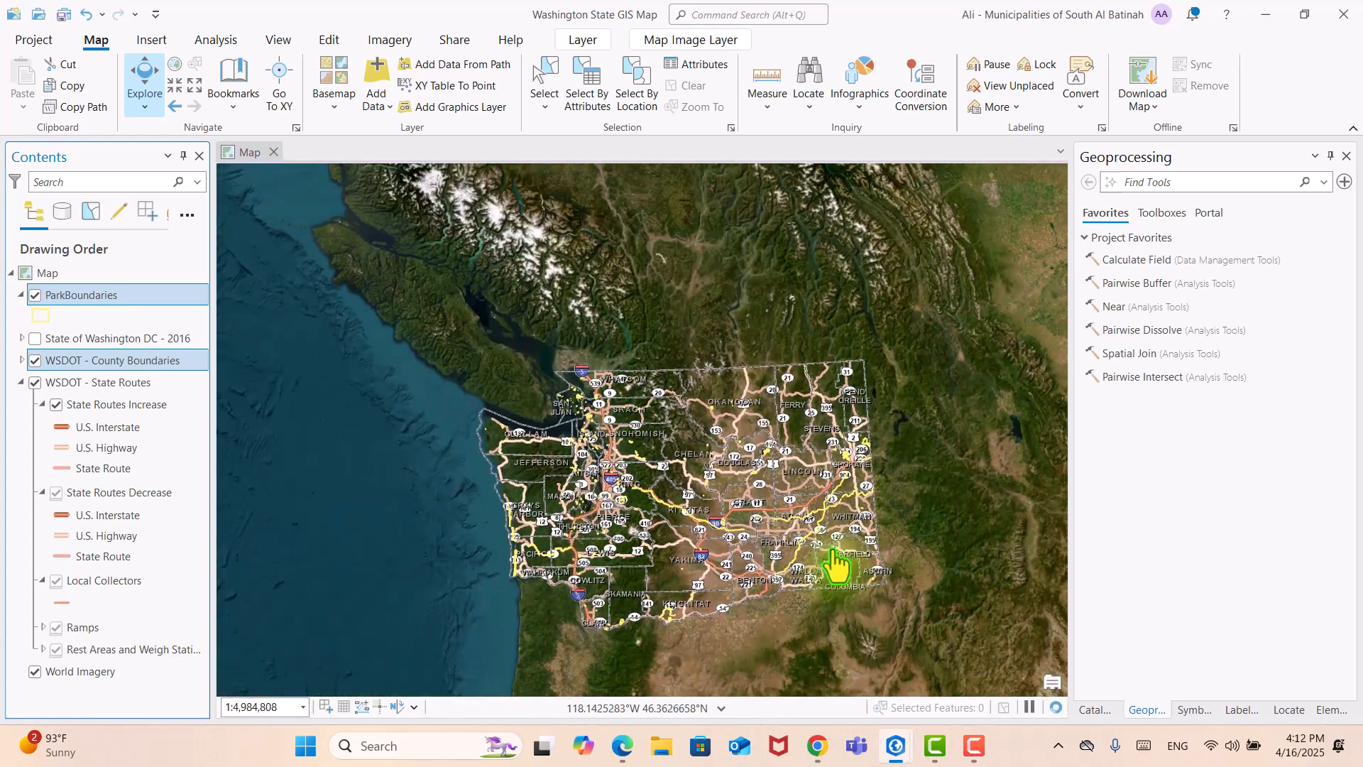
{"action": "scroll", "coordinate": [717, 550], "scroll_direction": "up", "scroll_amount": 3}
{"action": "scroll", "coordinate": [715, 550], "scroll_direction": "down", "scroll_amount": 2}
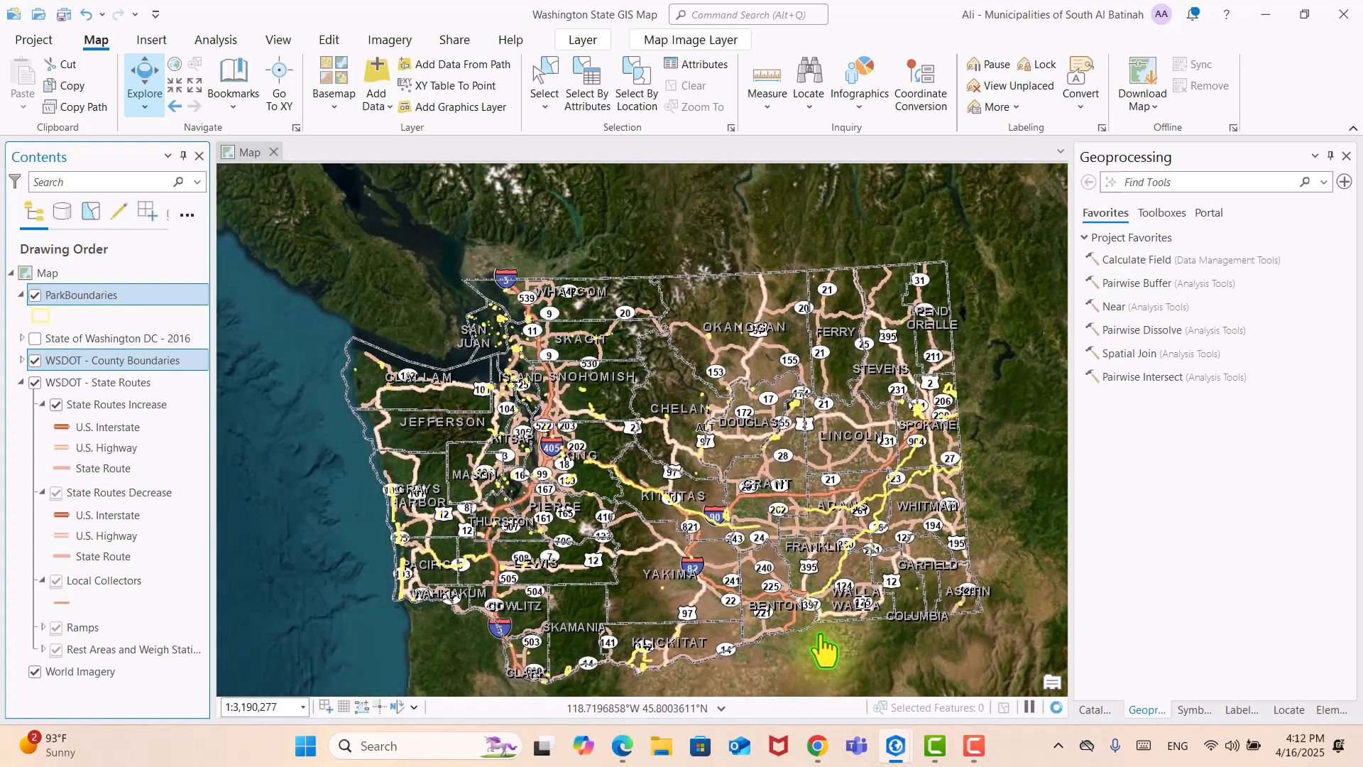
{"action": "scroll", "coordinate": [823, 646], "scroll_direction": "down", "scroll_amount": 1}
{"action": "scroll", "coordinate": [823, 646], "scroll_direction": "up", "scroll_amount": 3}
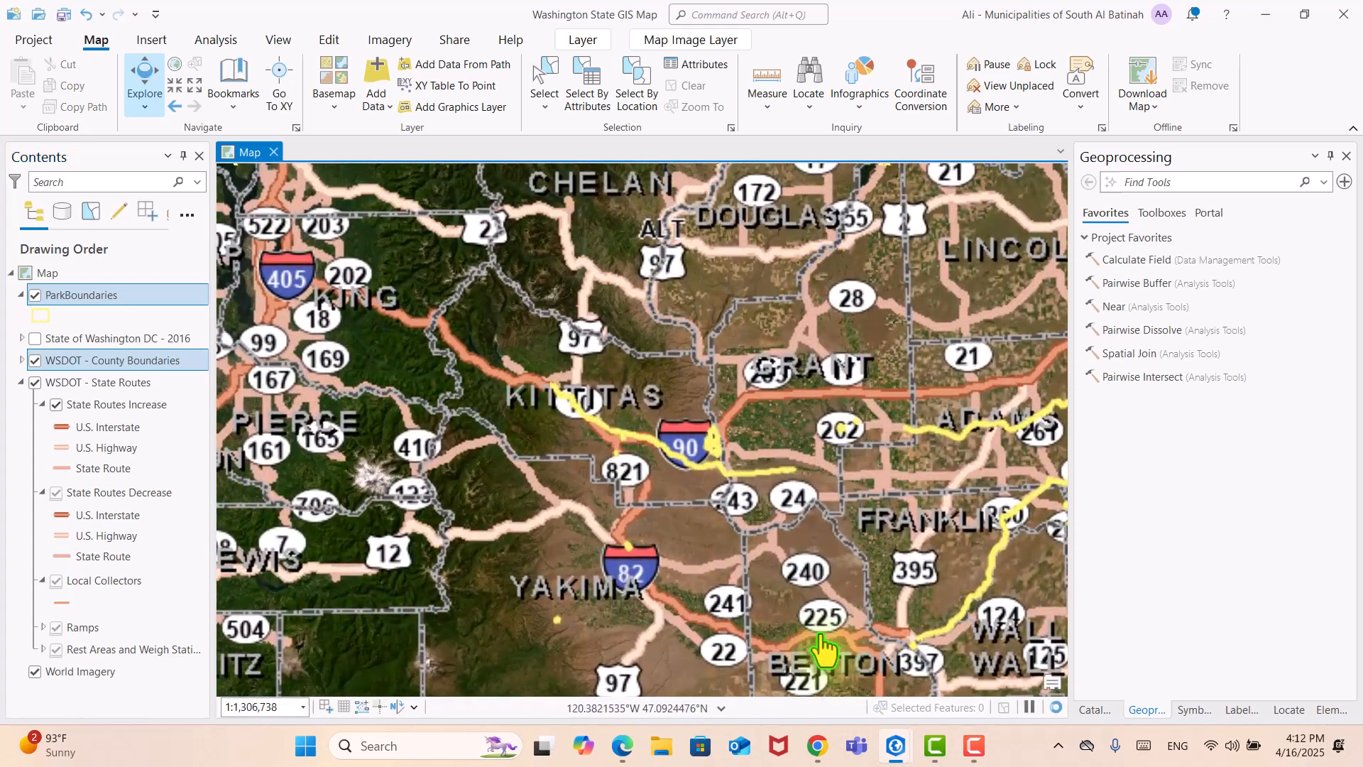
{"action": "scroll", "coordinate": [824, 646], "scroll_direction": "up", "scroll_amount": 1}
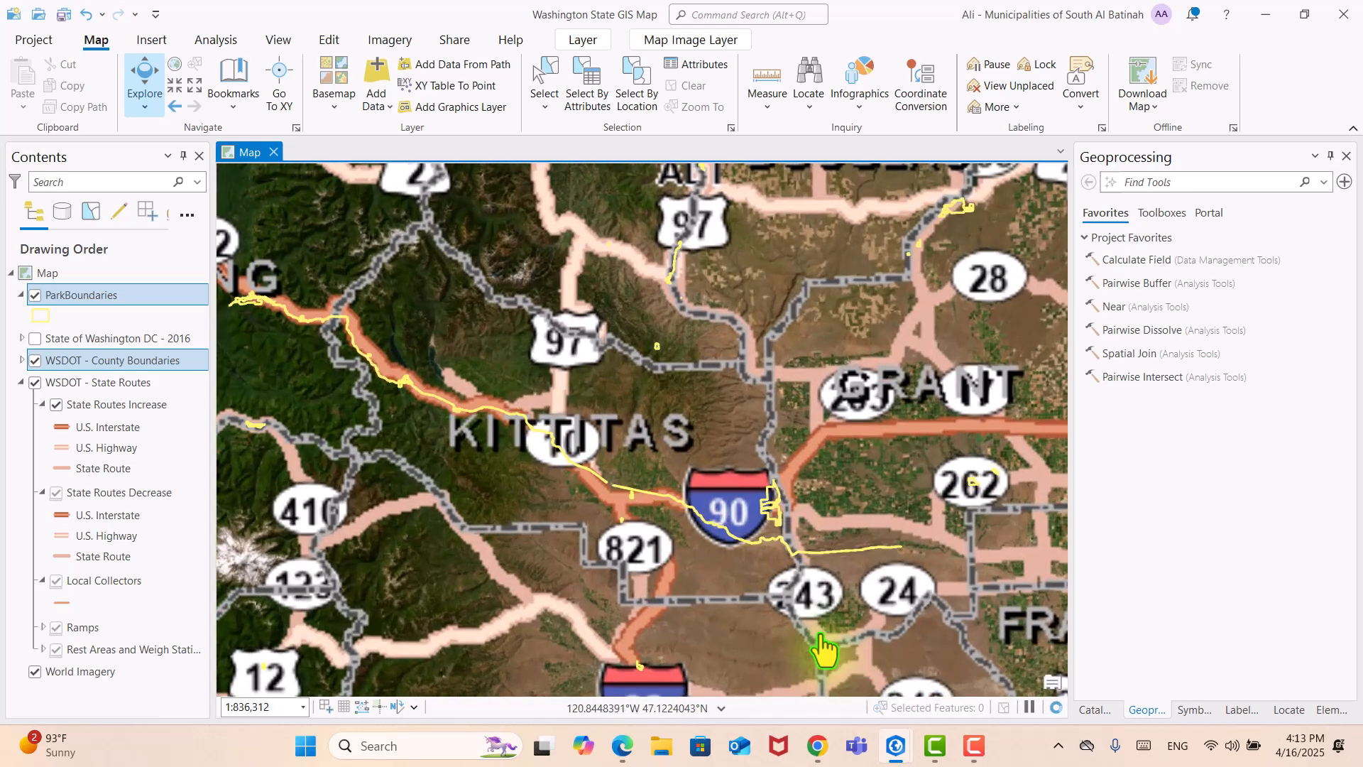
Step: Hide and reshow the WSDOT - County Boundaries layer to compare the map with and without it, ending at the statewide view
{"action": "left_click", "coordinate": [32, 362]}
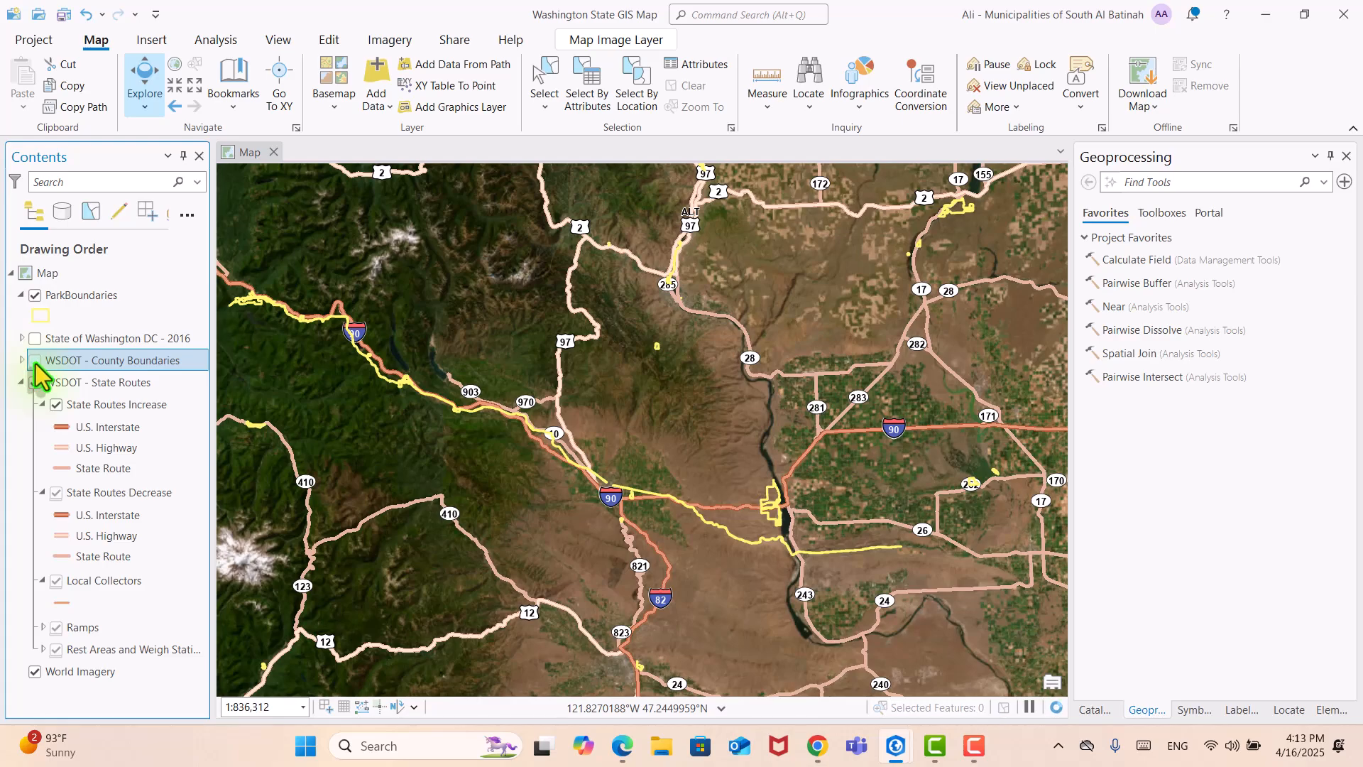
{"action": "scroll", "coordinate": [448, 405], "scroll_direction": "down", "scroll_amount": 5}
{"action": "left_click_drag", "start_coordinate": [448, 405], "coordinate": [592, 404]}
{"action": "scroll", "coordinate": [591, 405], "scroll_direction": "up", "scroll_amount": 3}
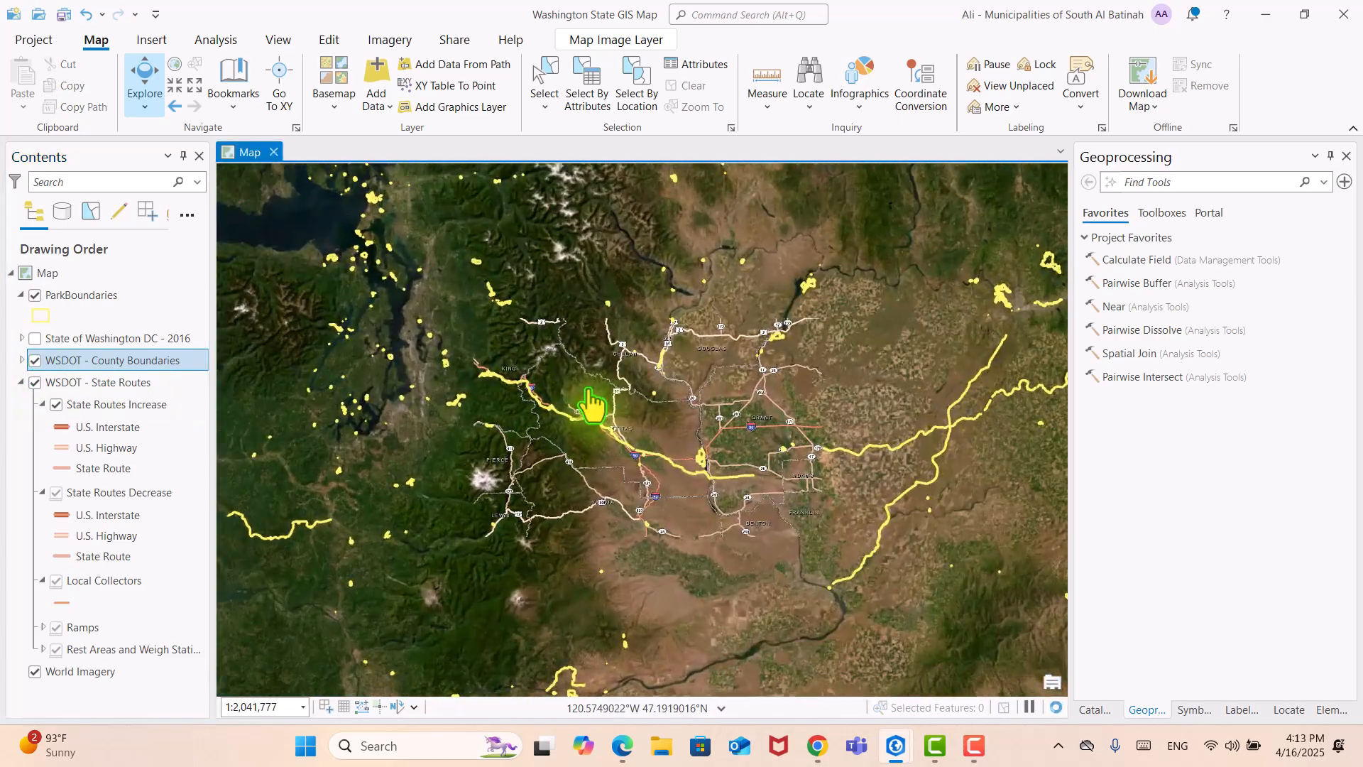
{"action": "scroll", "coordinate": [591, 405], "scroll_direction": "down", "scroll_amount": 1}
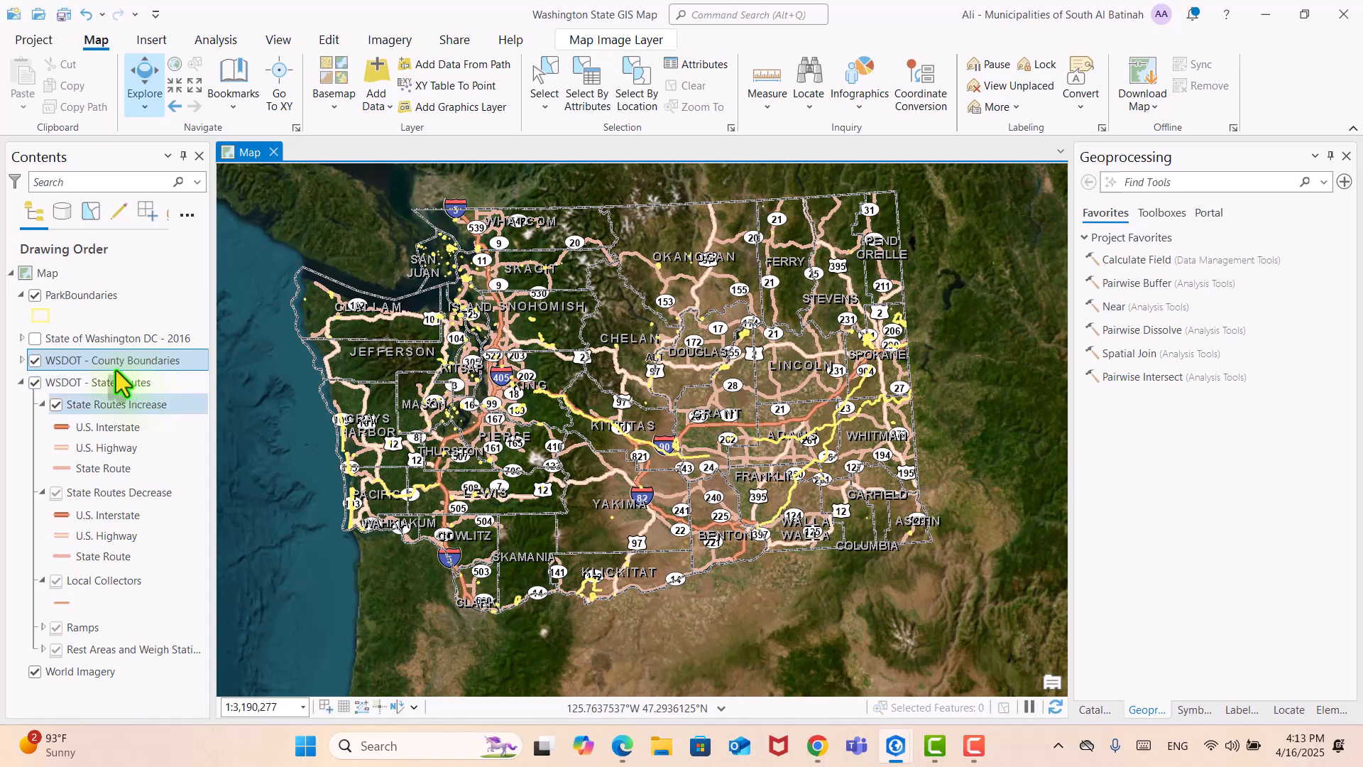
Step: Select the WSDOT - County Boundaries layer and check whether symbology or labeling options are available for it
{"action": "left_click", "coordinate": [75, 362]}
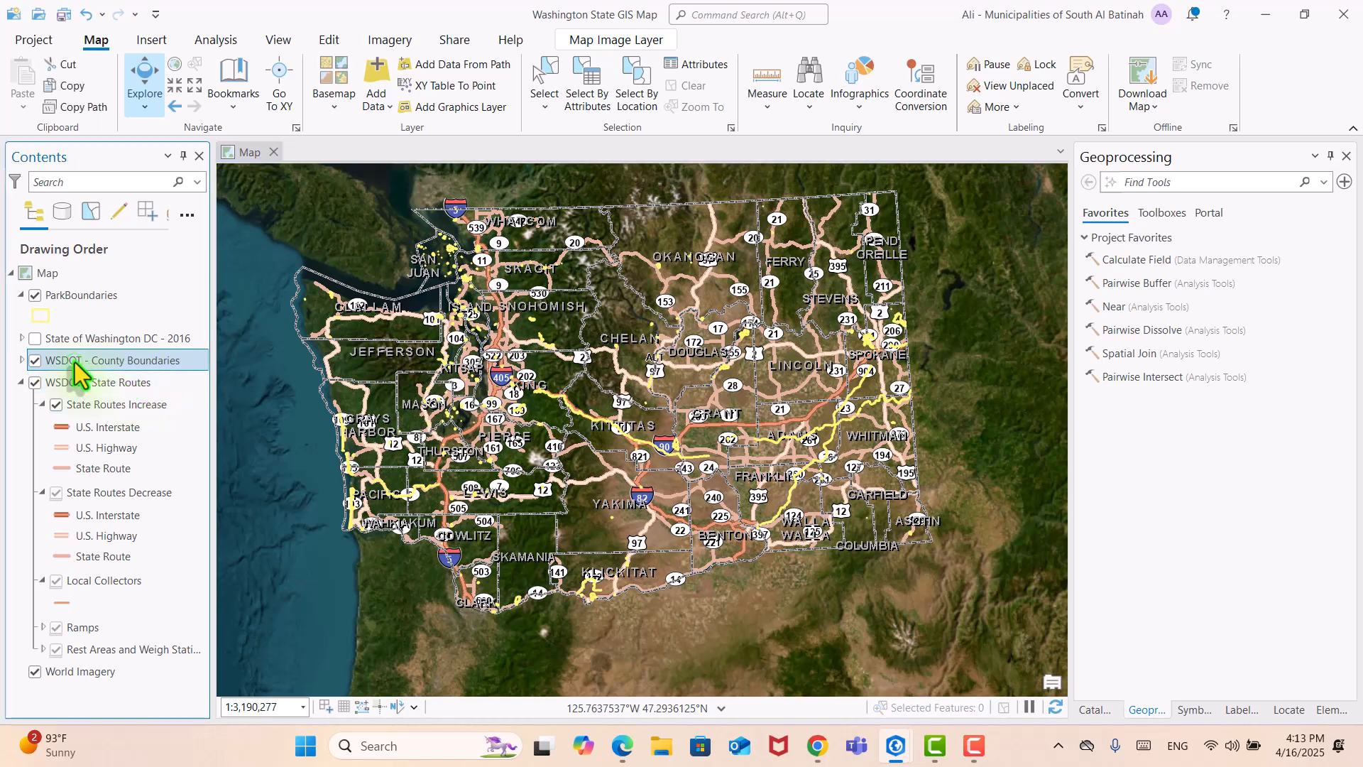
{"action": "key", "text": "Return"}
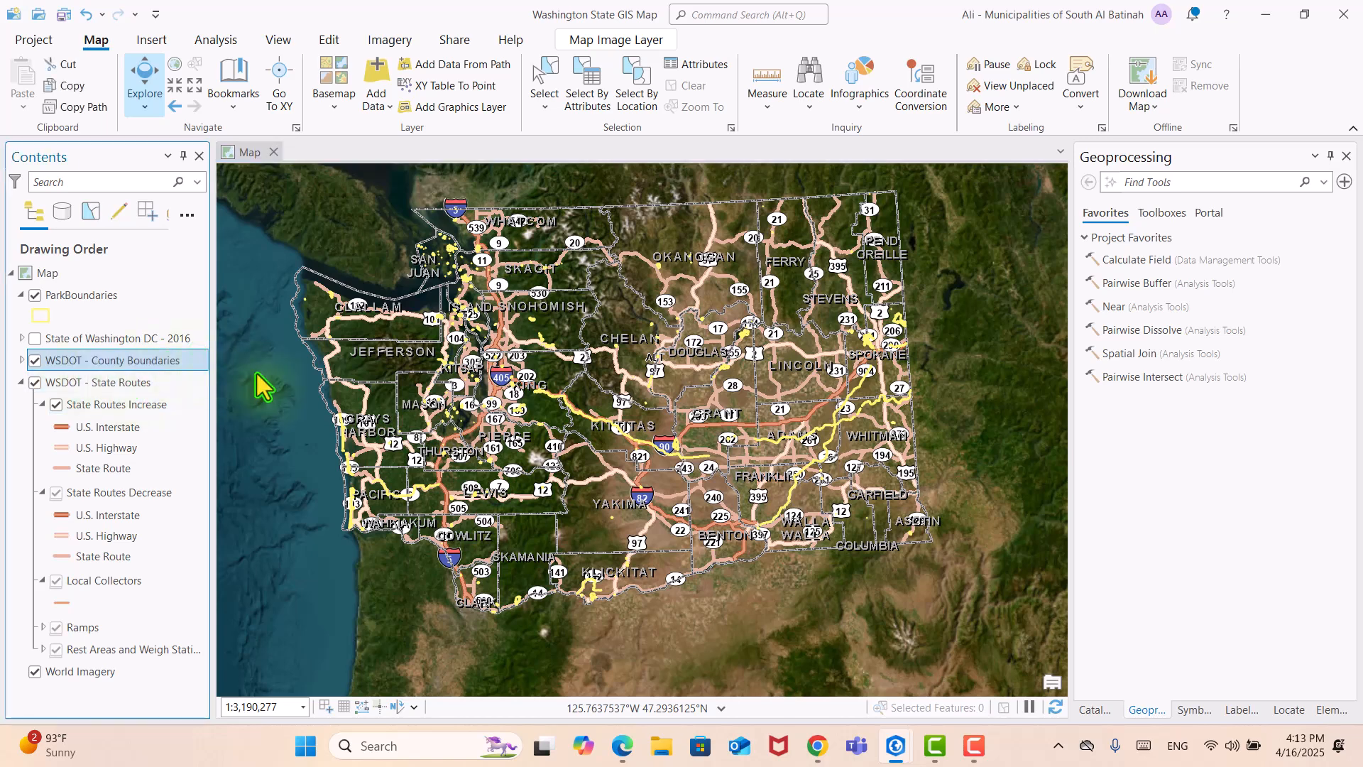
{"action": "left_click", "coordinate": [1099, 708]}
{"action": "left_click", "coordinate": [1187, 708]}
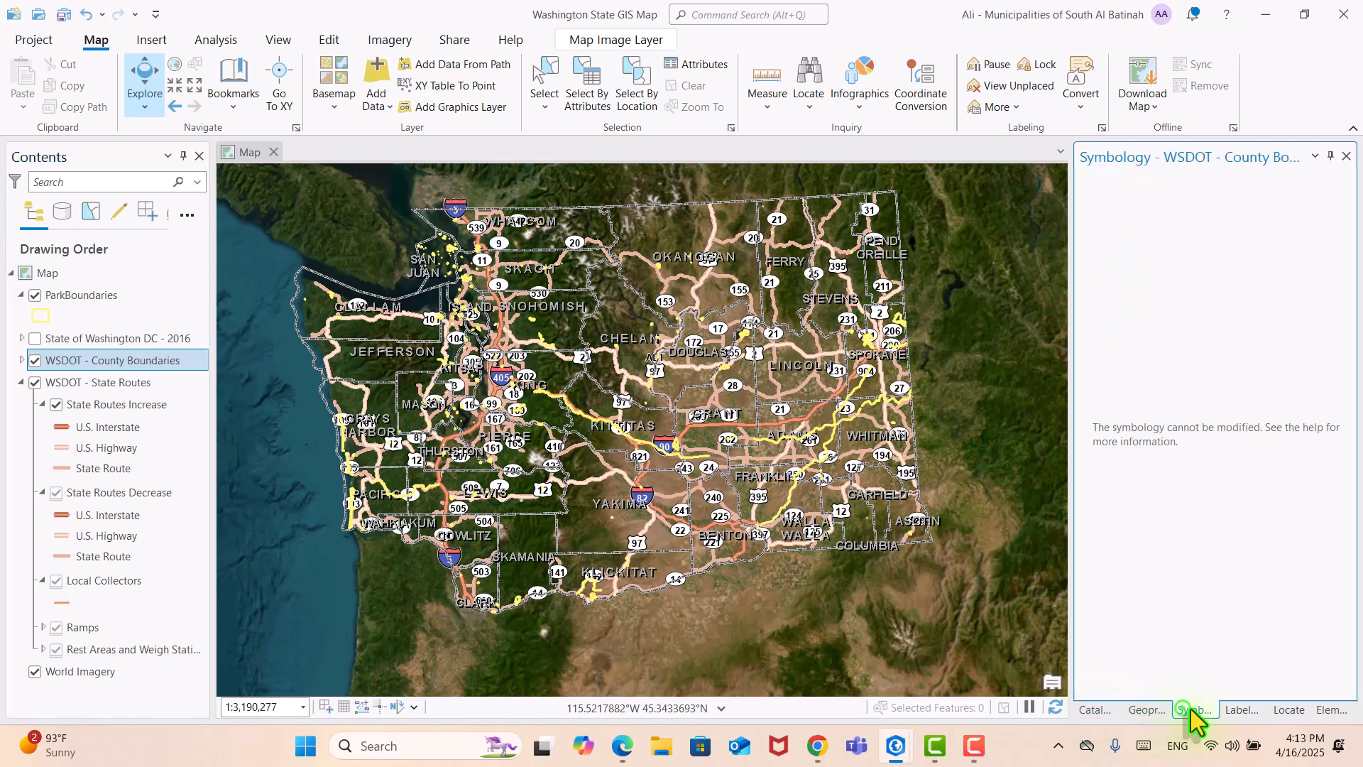
{"action": "left_click", "coordinate": [1233, 708]}
{"action": "left_click", "coordinate": [1281, 708]}
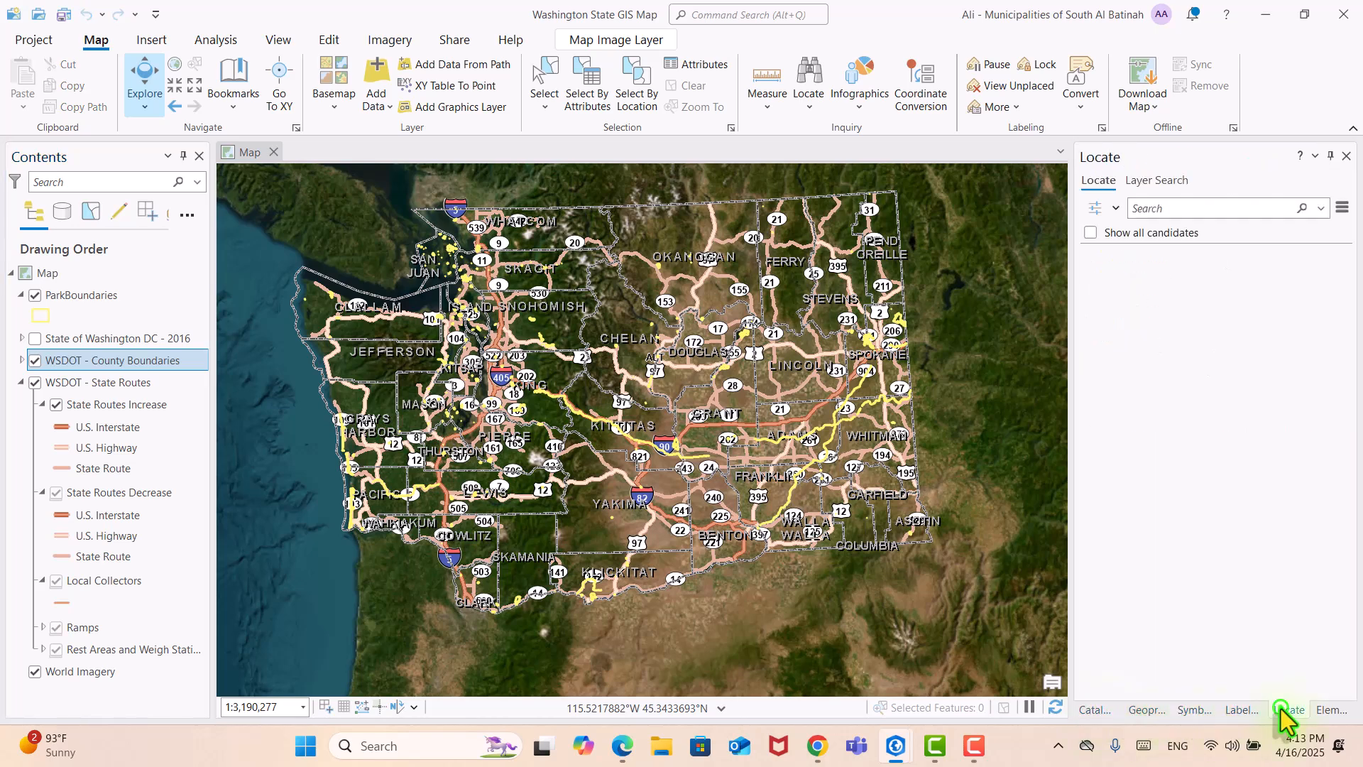
{"action": "left_click", "coordinate": [1321, 709]}
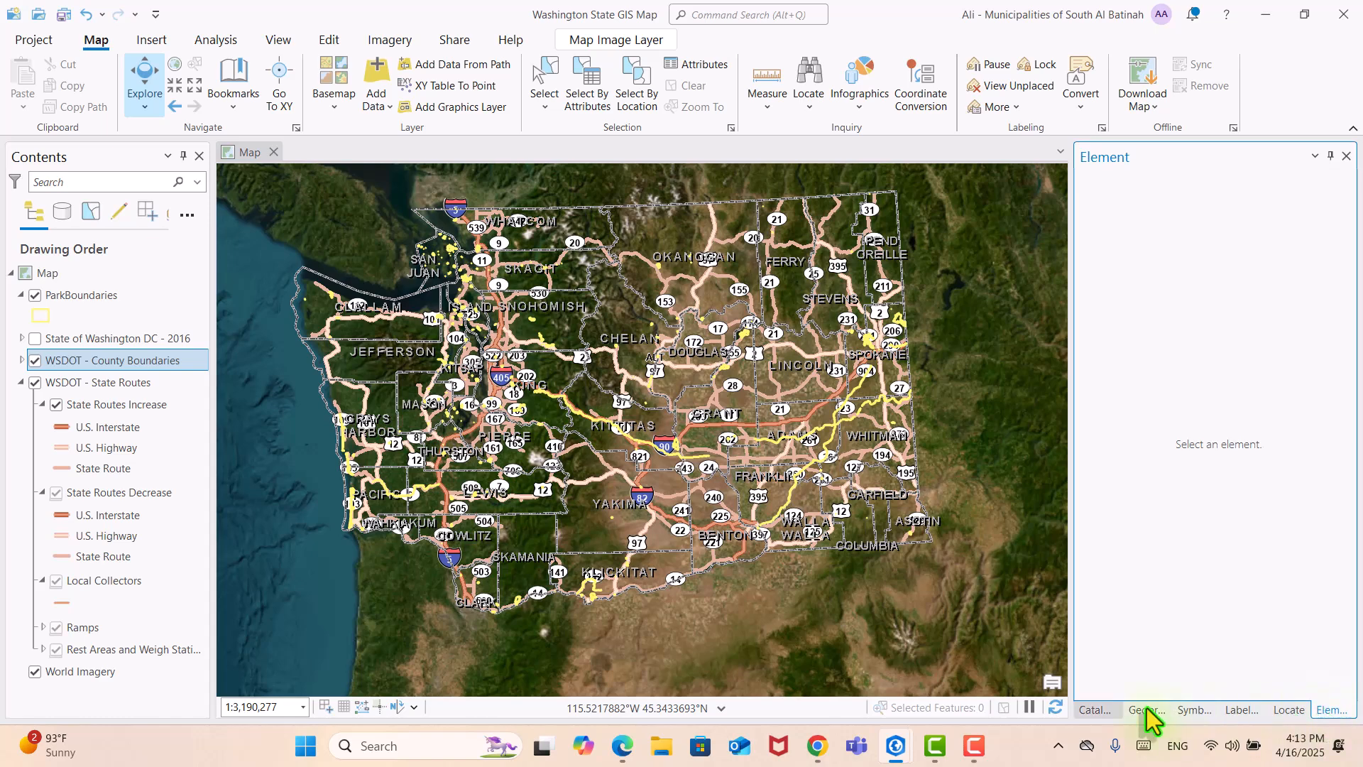
{"action": "left_click", "coordinate": [1099, 708]}
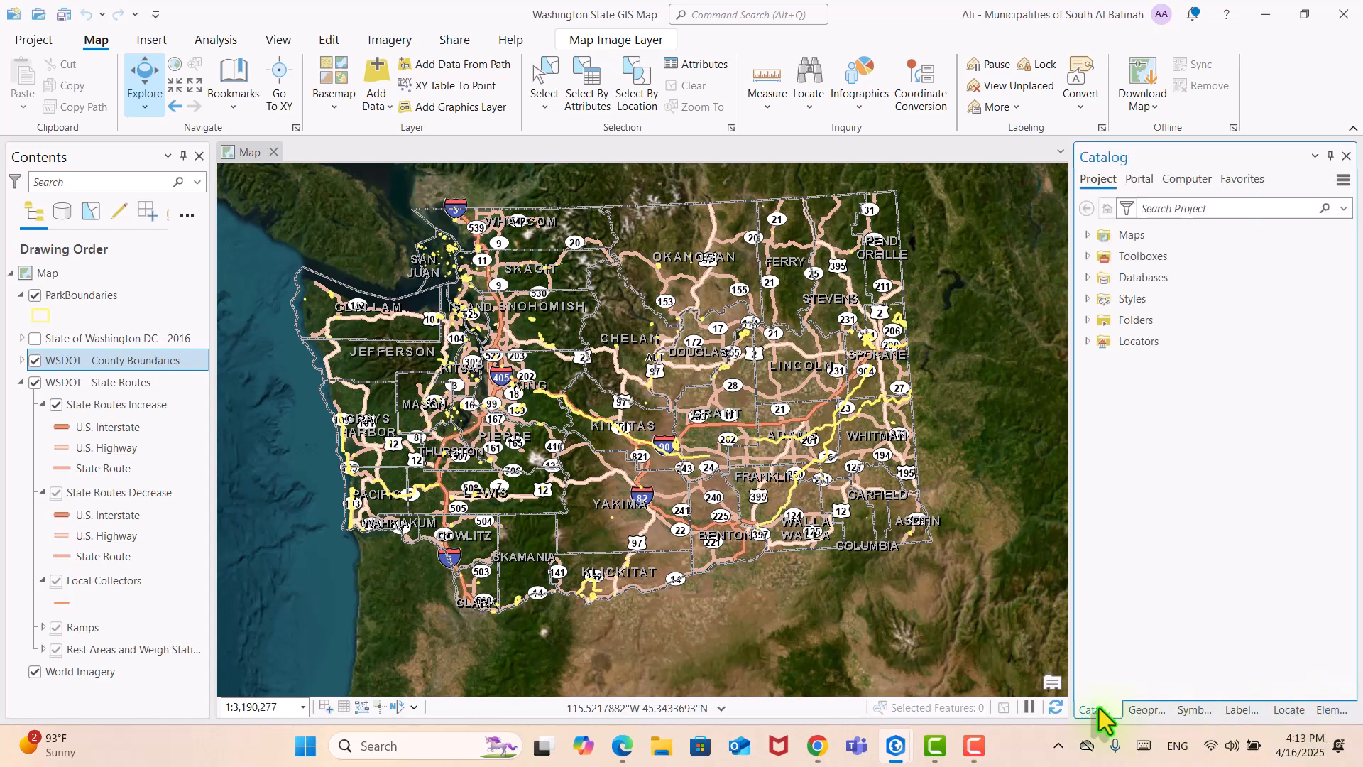
{"action": "left_click", "coordinate": [1148, 711]}
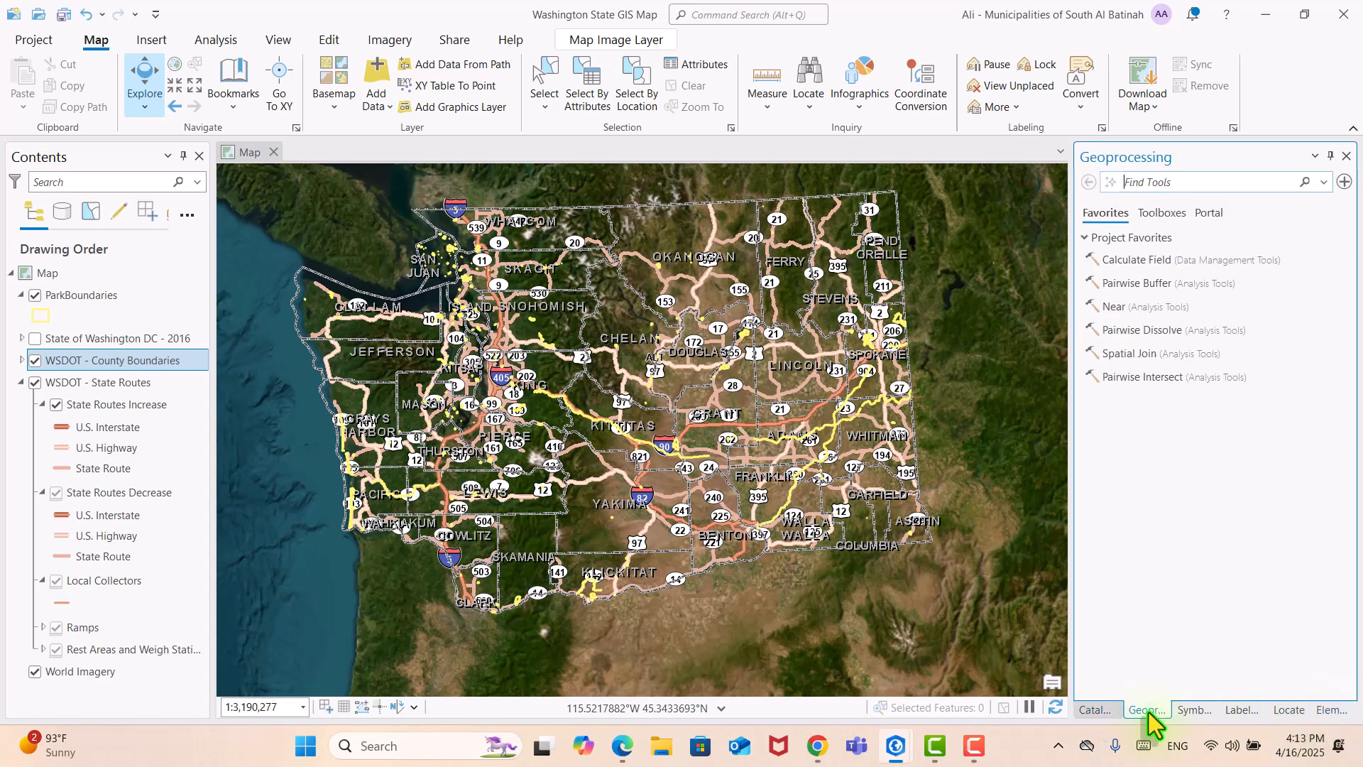
{"action": "left_click", "coordinate": [1107, 710]}
{"action": "left_click", "coordinate": [1140, 709]}
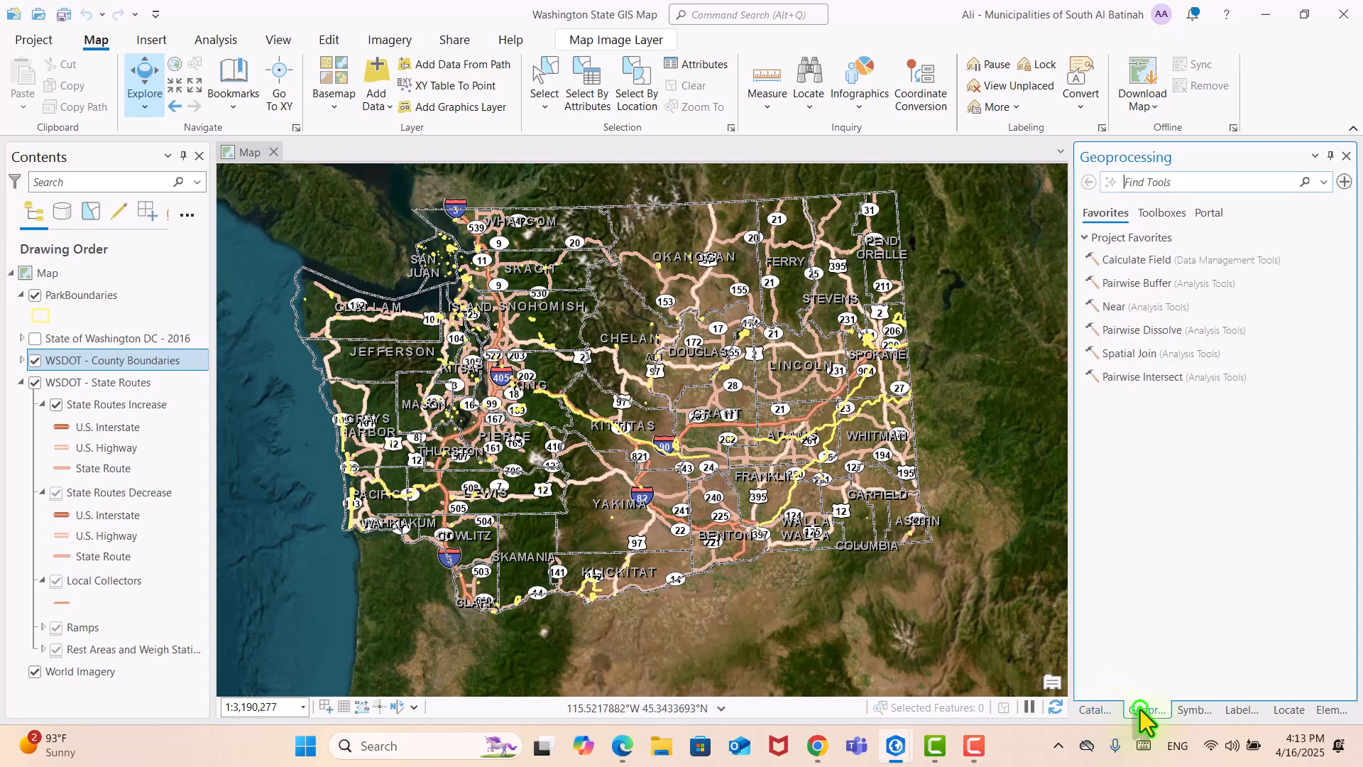
{"action": "left_click", "coordinate": [1191, 712]}
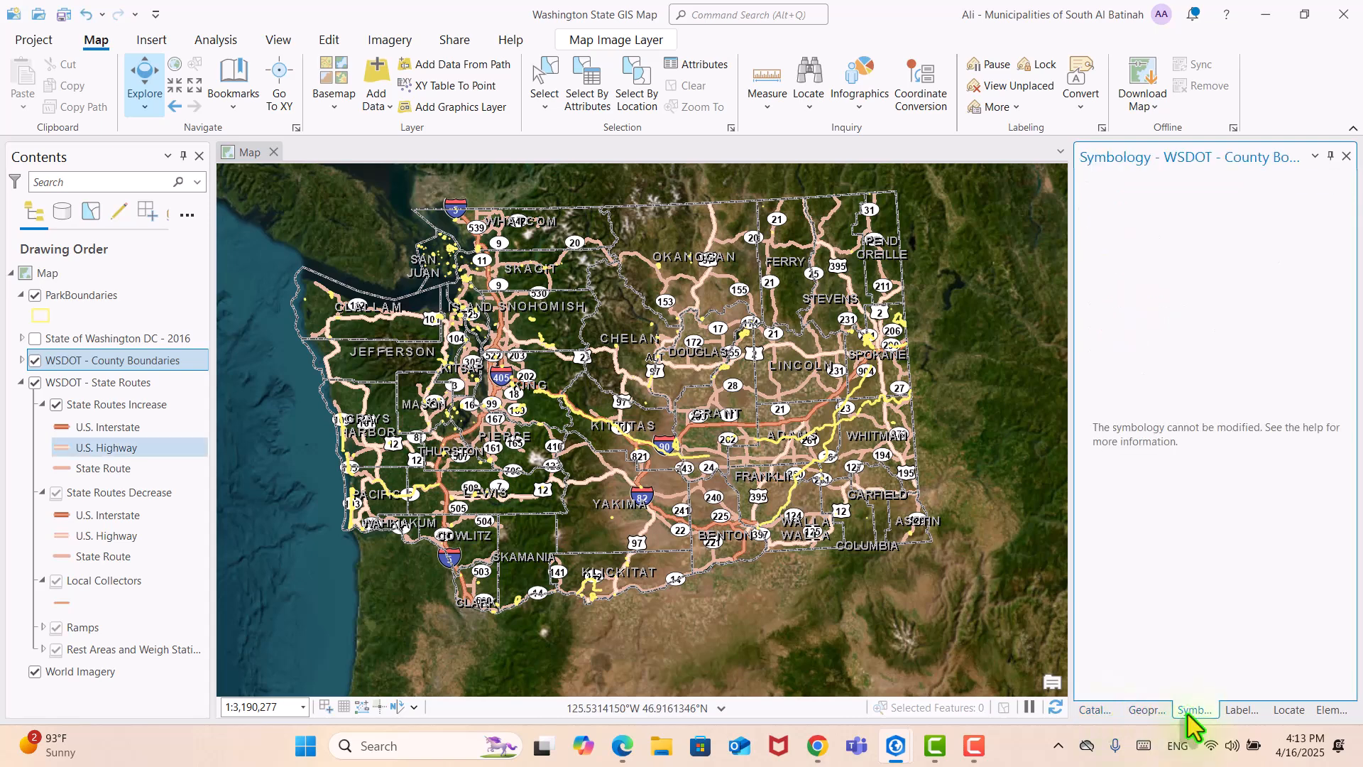
Step: Expand WSDOT - County Boundaries and its County Boundaries sublayer, and select the sublayer's symbol
{"action": "right_click", "coordinate": [113, 363]}
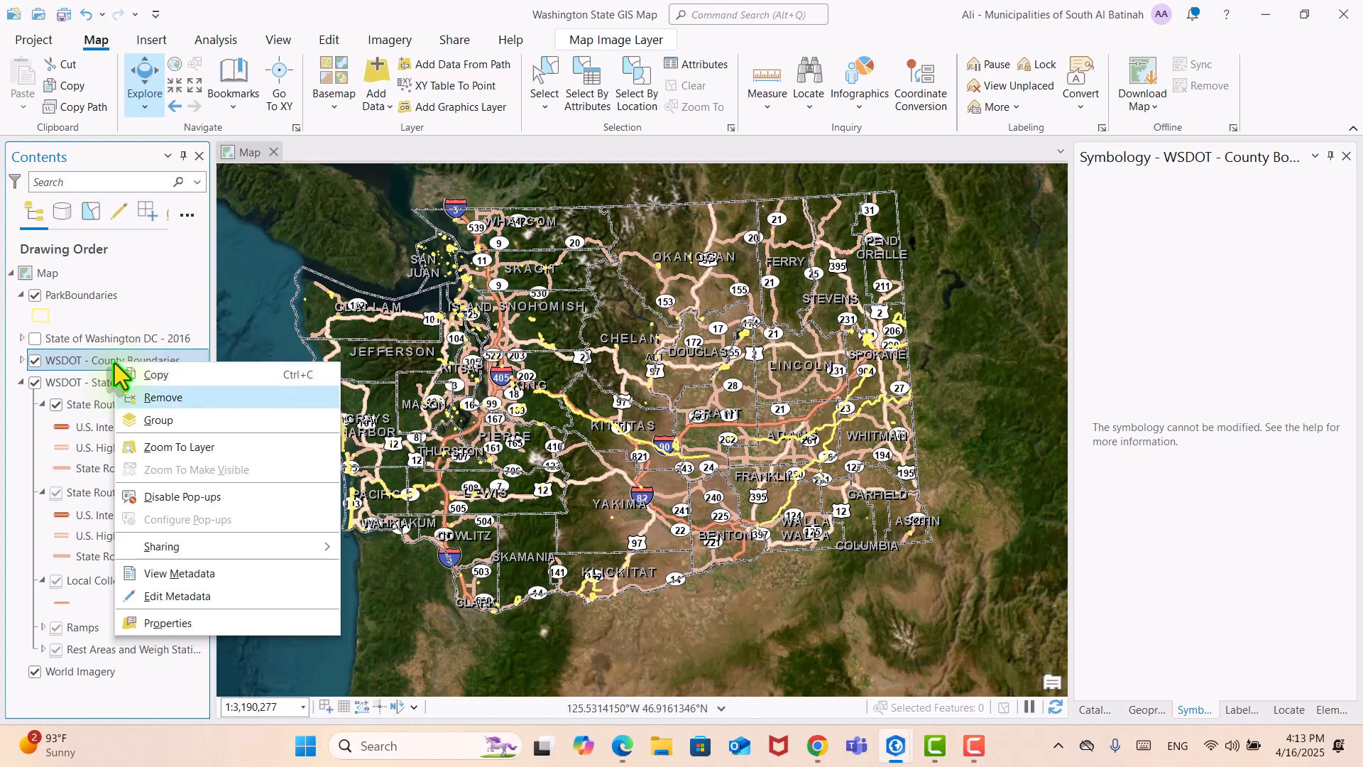
{"action": "left_click", "coordinate": [23, 361]}
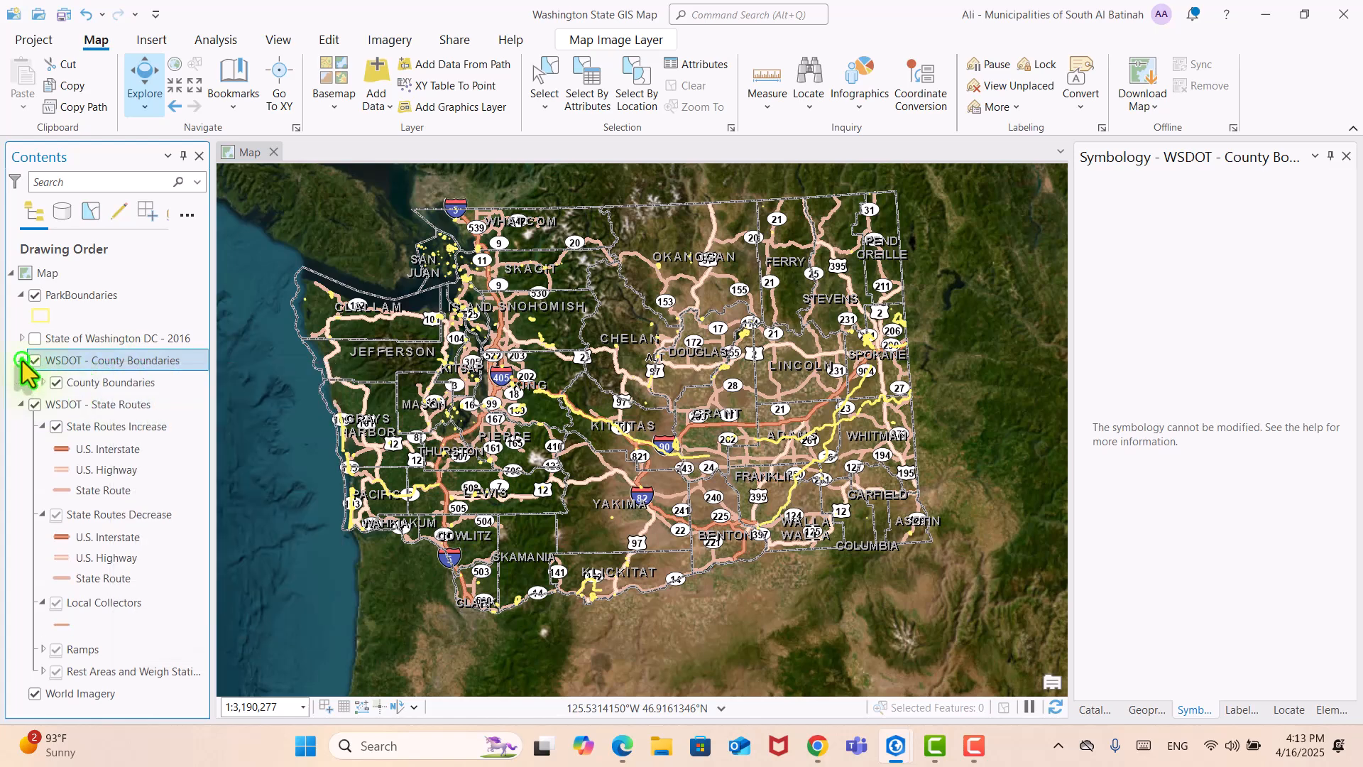
{"action": "left_click", "coordinate": [41, 383]}
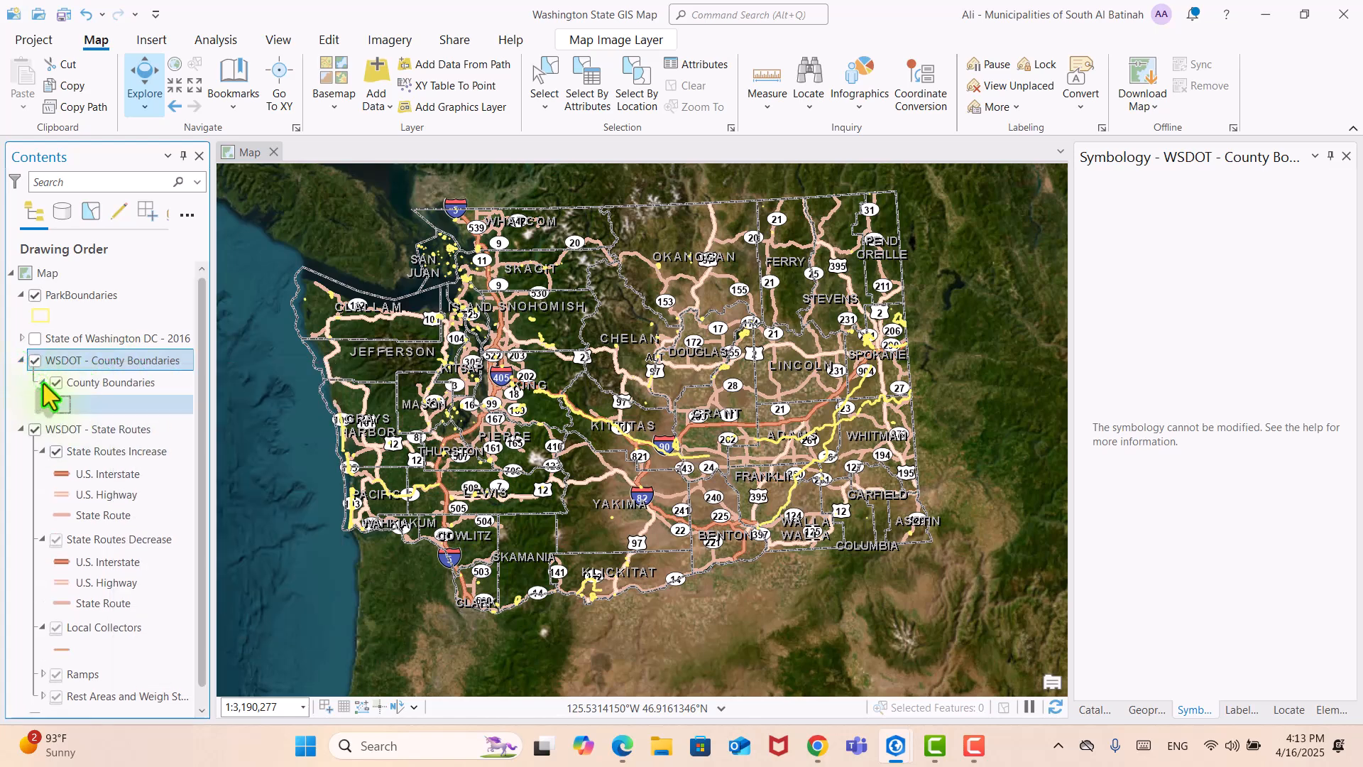
{"action": "left_click", "coordinate": [64, 403]}
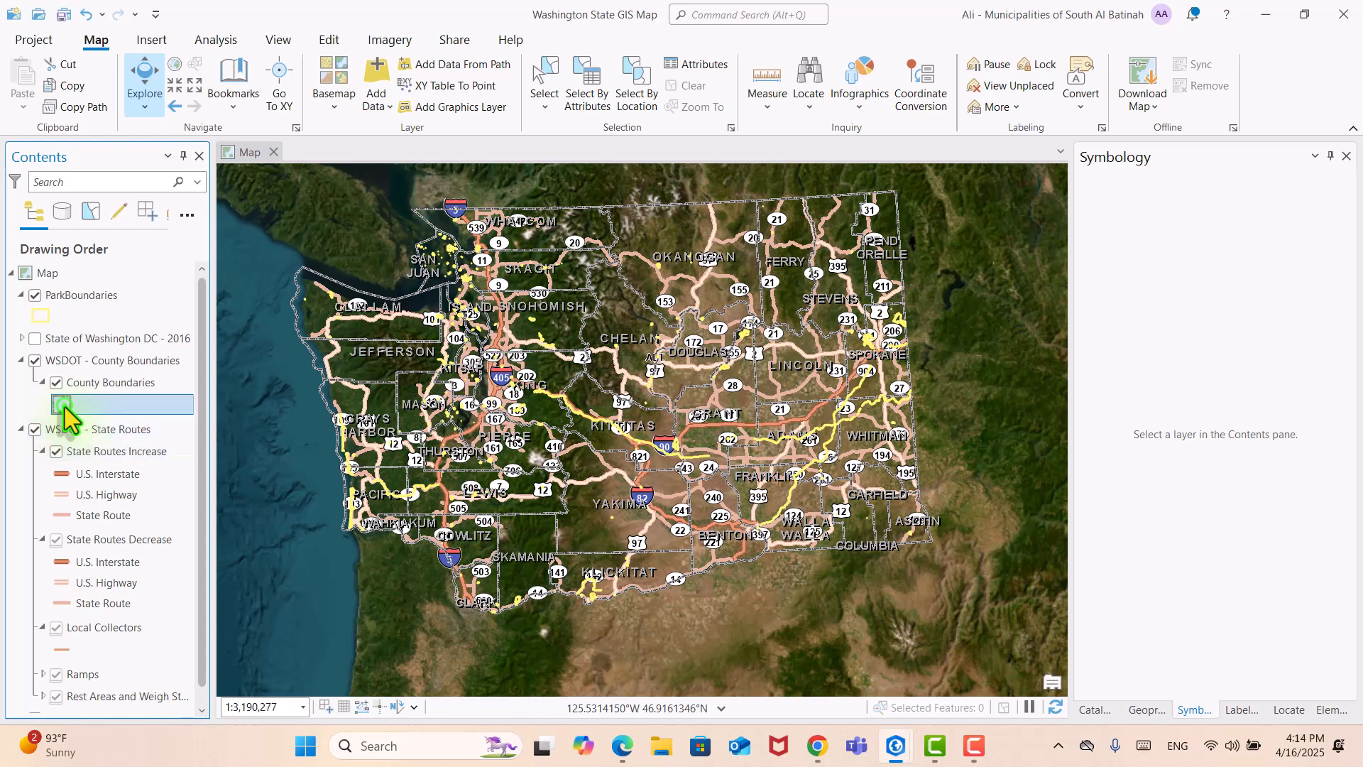
Step: Look for symbology, labeling or element settings that apply to the selected County Boundaries symbol
{"action": "left_click", "coordinate": [1088, 707]}
{"action": "left_click", "coordinate": [1129, 709]}
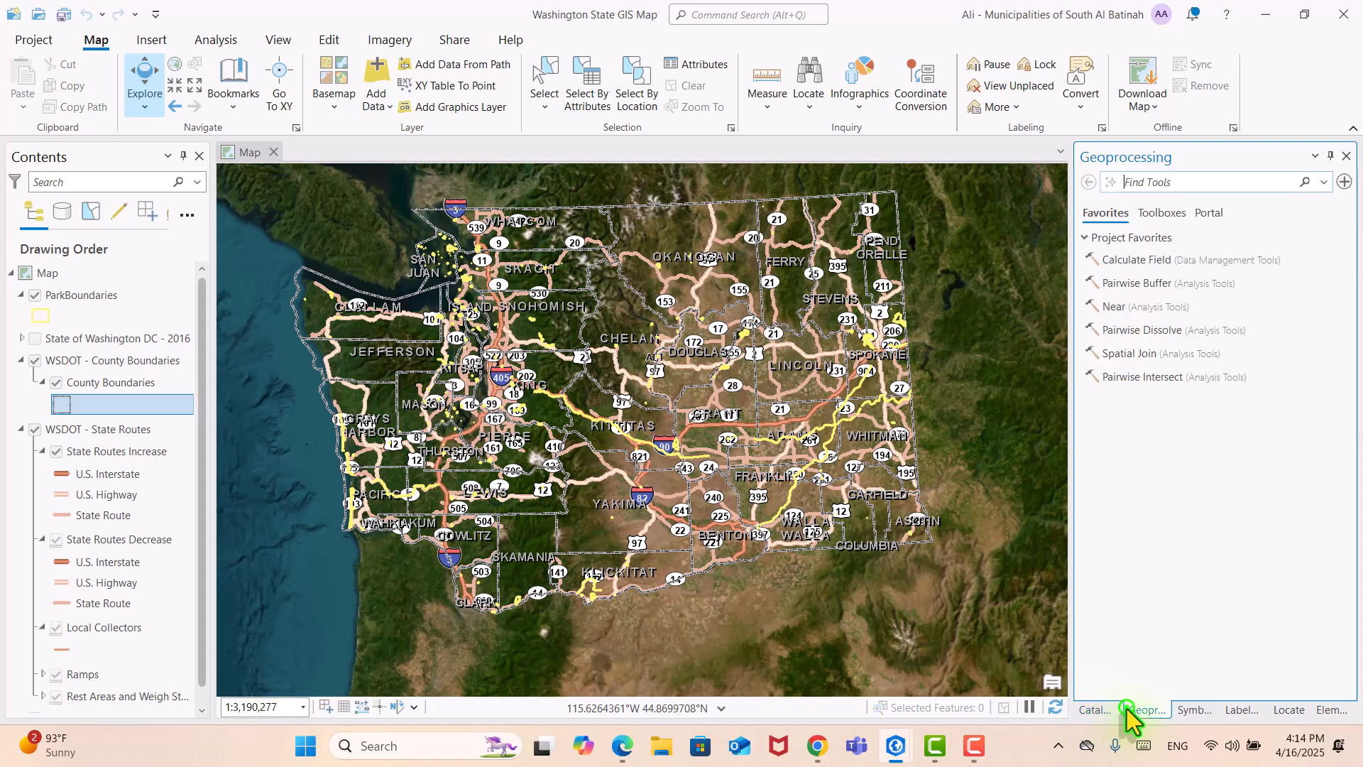
{"action": "left_click", "coordinate": [1195, 709]}
{"action": "left_click", "coordinate": [1243, 710]}
{"action": "left_click", "coordinate": [1327, 709]}
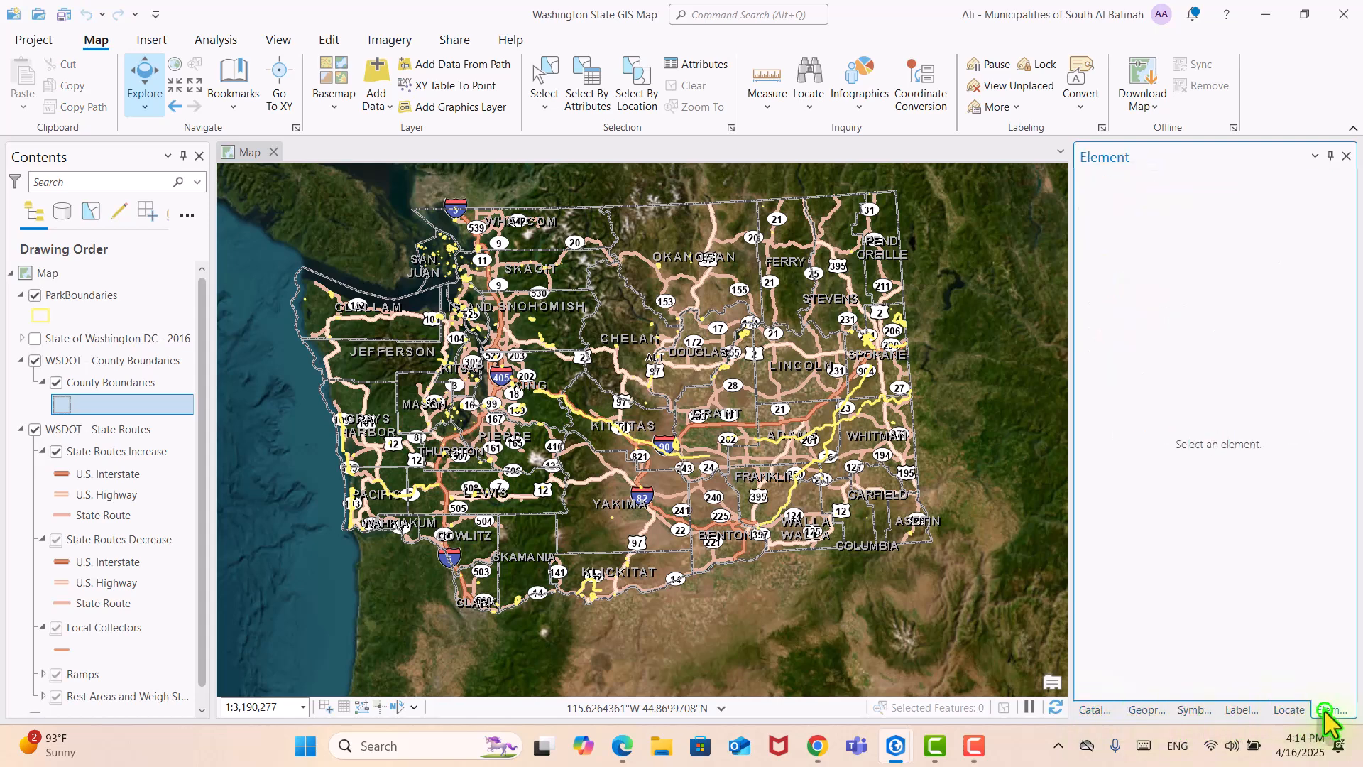
{"action": "left_click", "coordinate": [1299, 711]}
{"action": "left_click", "coordinate": [1241, 708]}
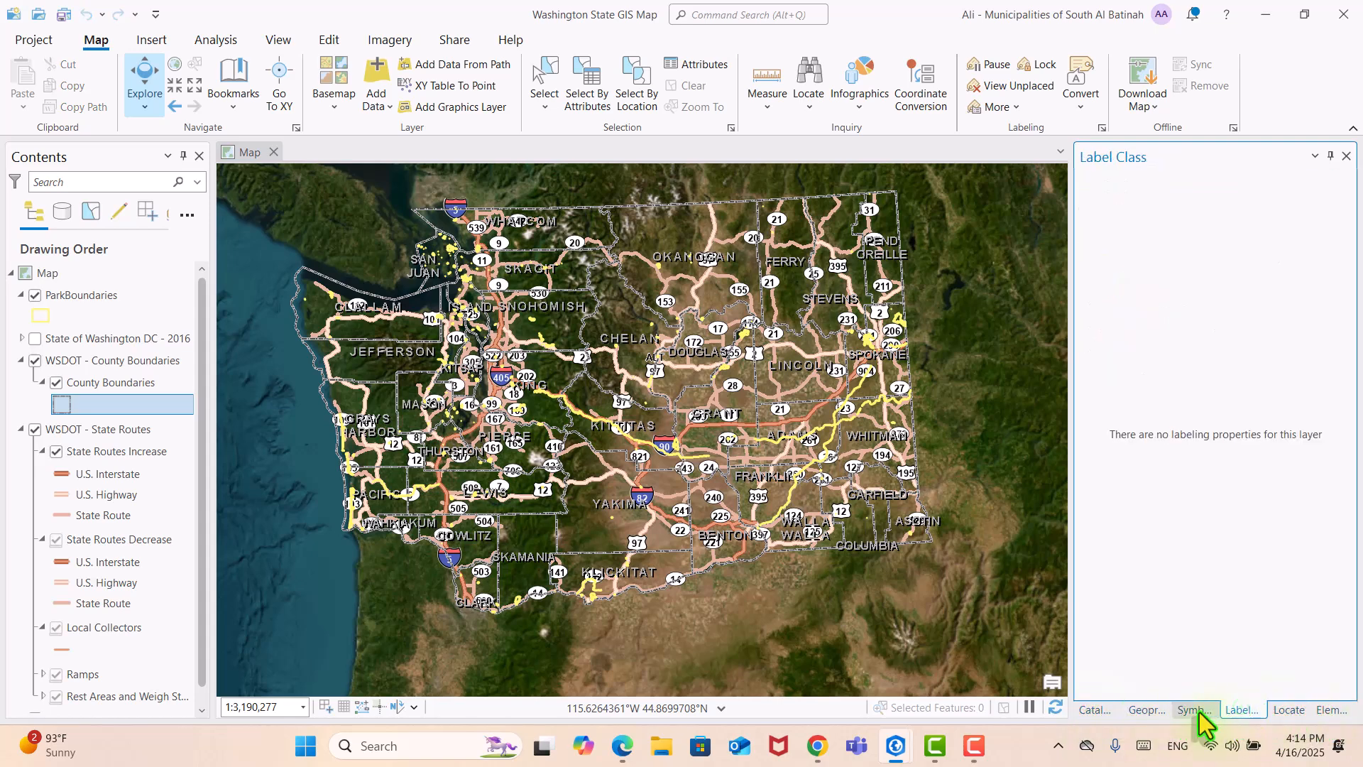
{"action": "left_click", "coordinate": [1143, 714]}
{"action": "left_click", "coordinate": [1097, 710]}
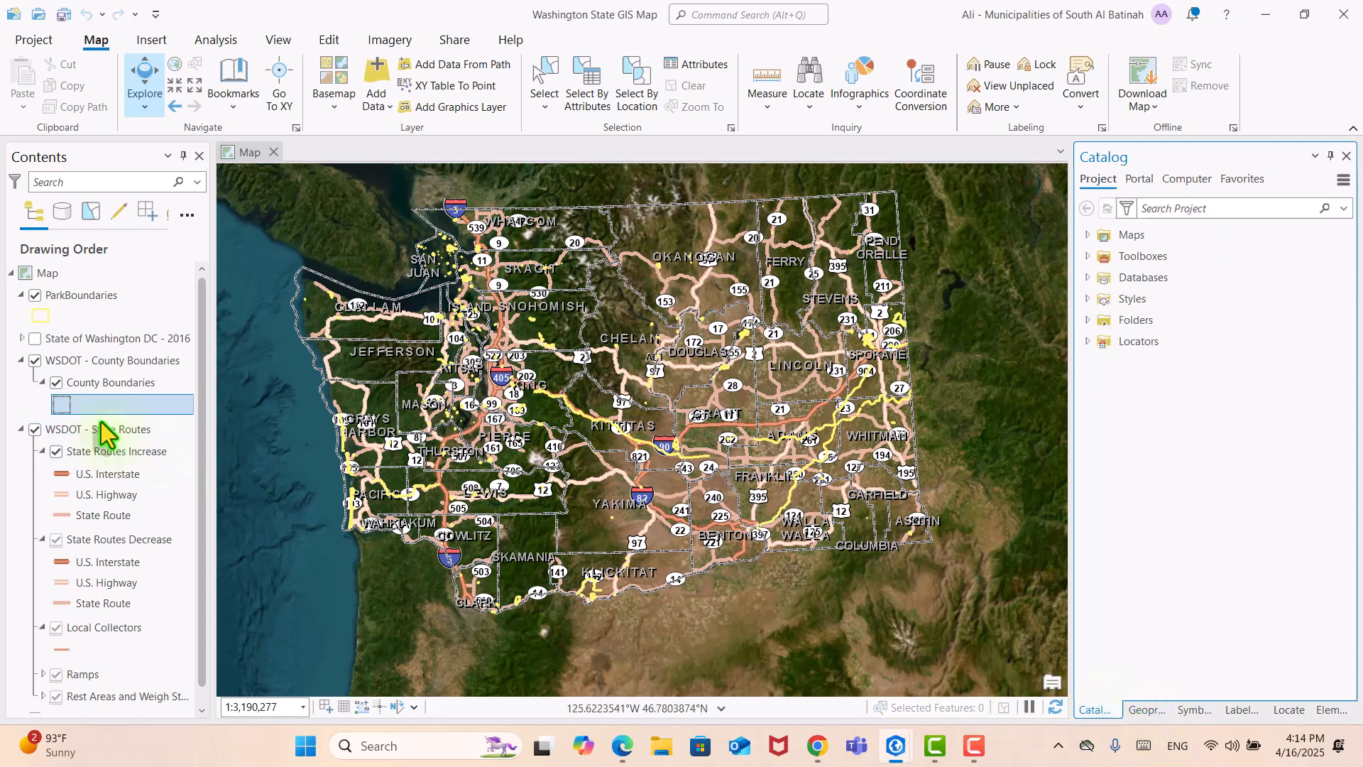
Step: Switch the County Boundaries sublayer off and on again to check its display, leaving it visible and selected
{"action": "left_click", "coordinate": [54, 406]}
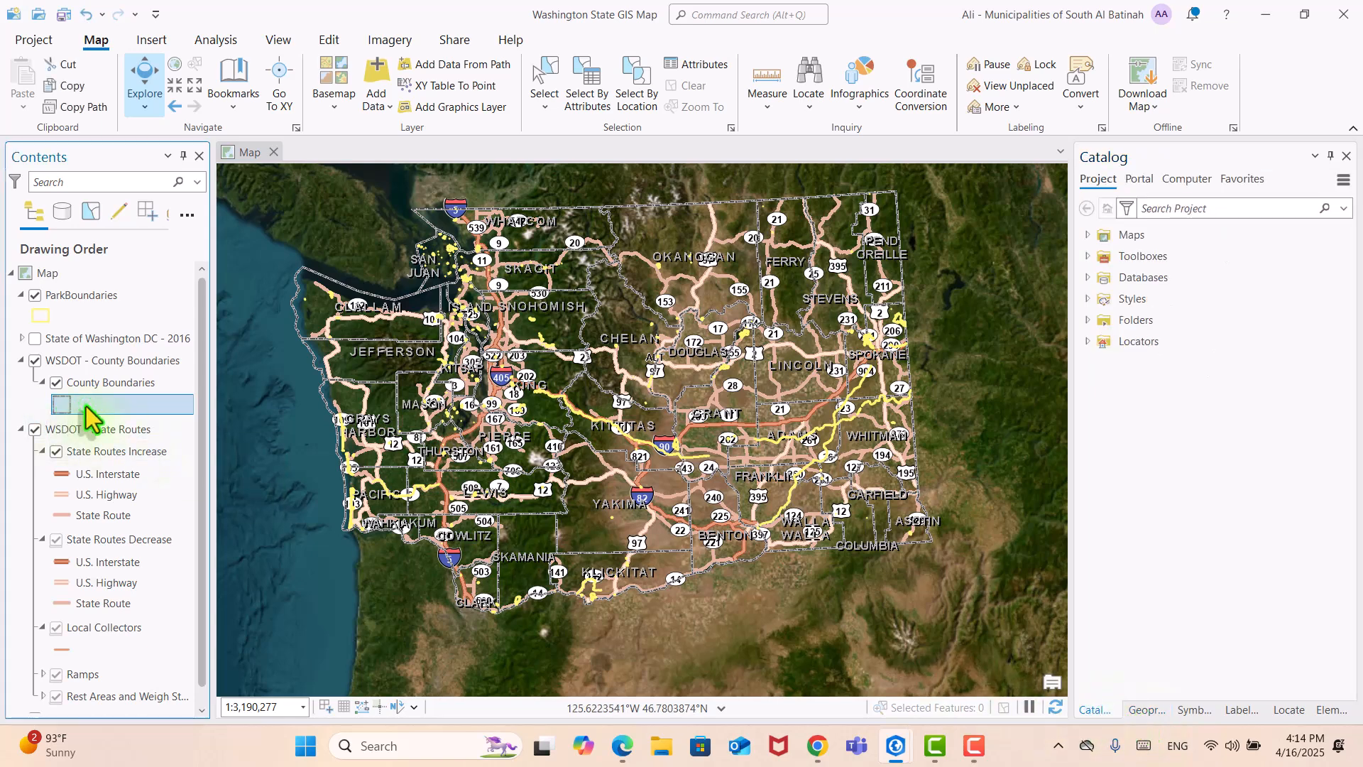
{"action": "left_click", "coordinate": [62, 403]}
{"action": "left_click", "coordinate": [55, 382]}
{"action": "left_click", "coordinate": [57, 382]}
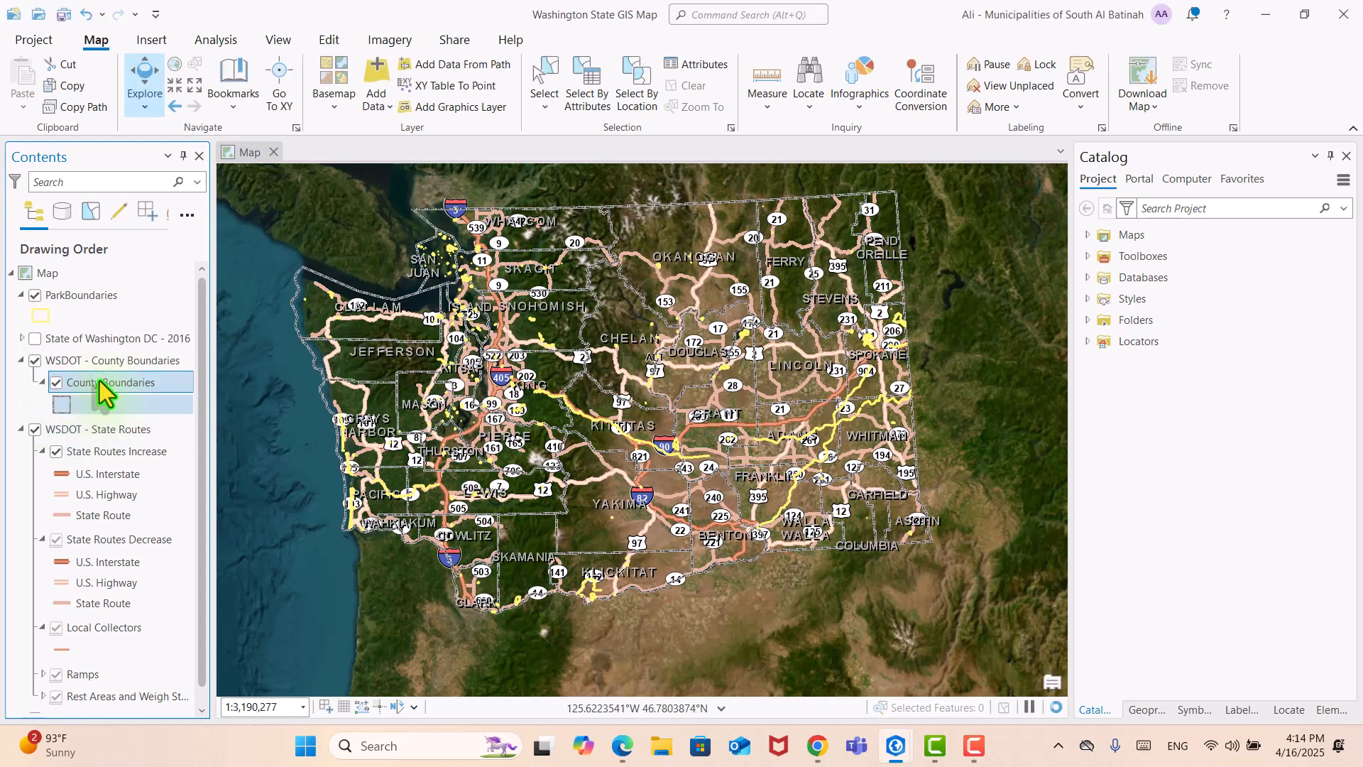
Step: Look through the catalog sources and geoprocessing favorites, and check the symbology options for the County Boundaries sublayer
{"action": "left_click", "coordinate": [1136, 179]}
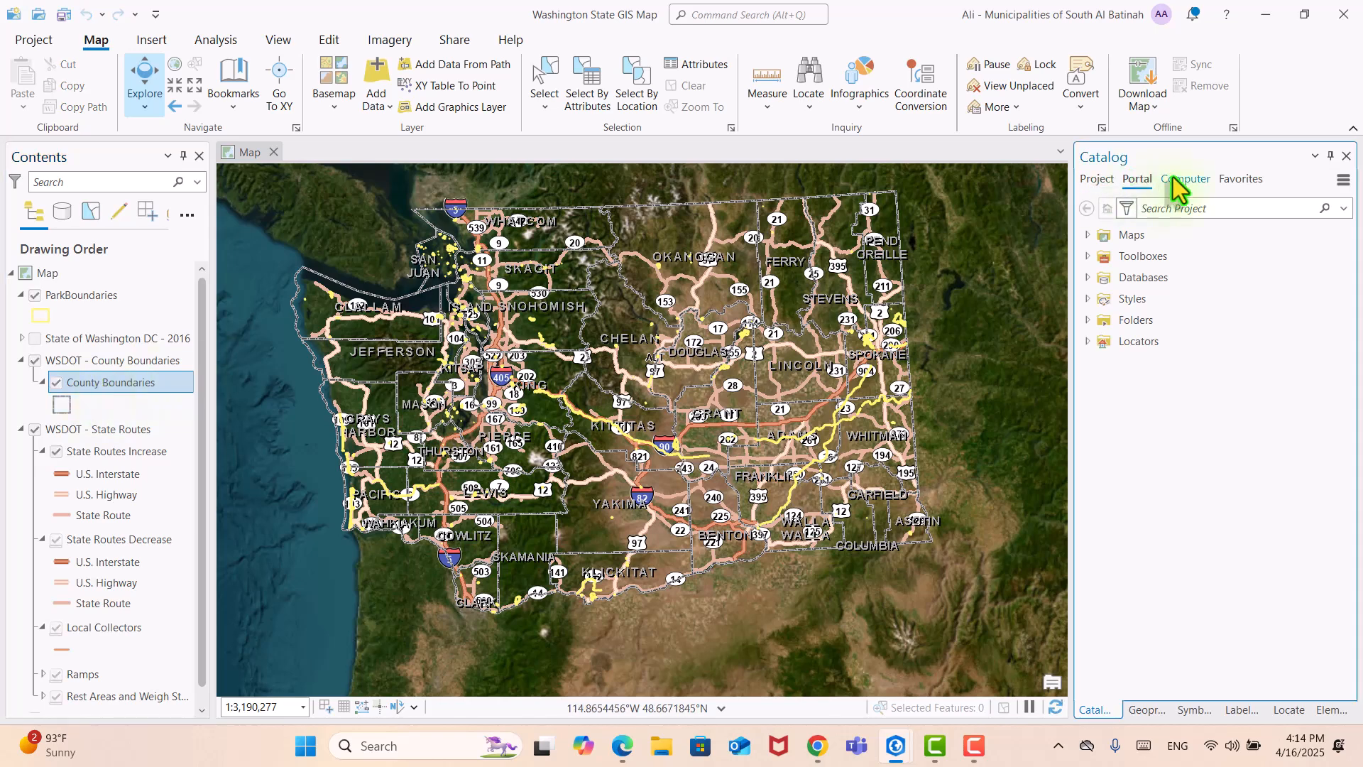
{"action": "left_click", "coordinate": [1184, 178]}
{"action": "left_click", "coordinate": [1224, 177]}
{"action": "left_click", "coordinate": [1098, 180]}
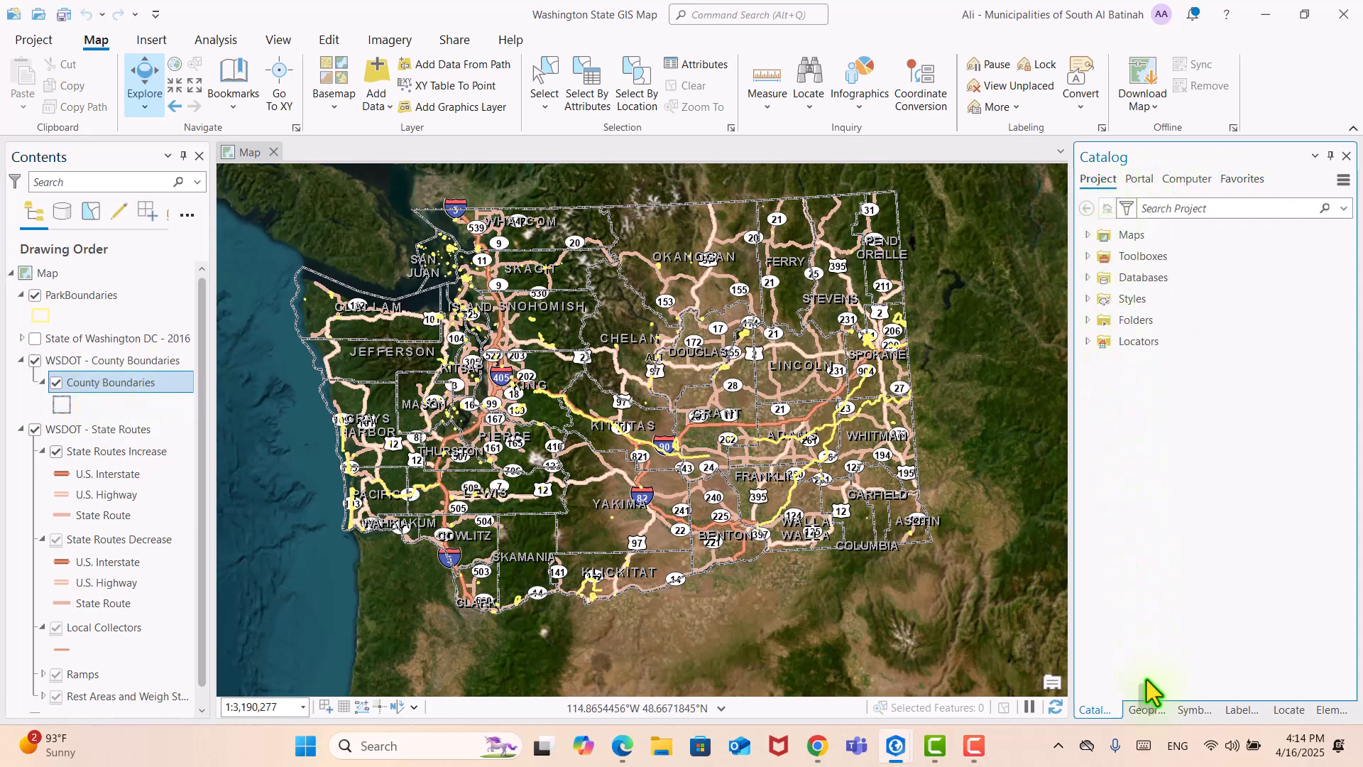
{"action": "left_click", "coordinate": [1148, 710]}
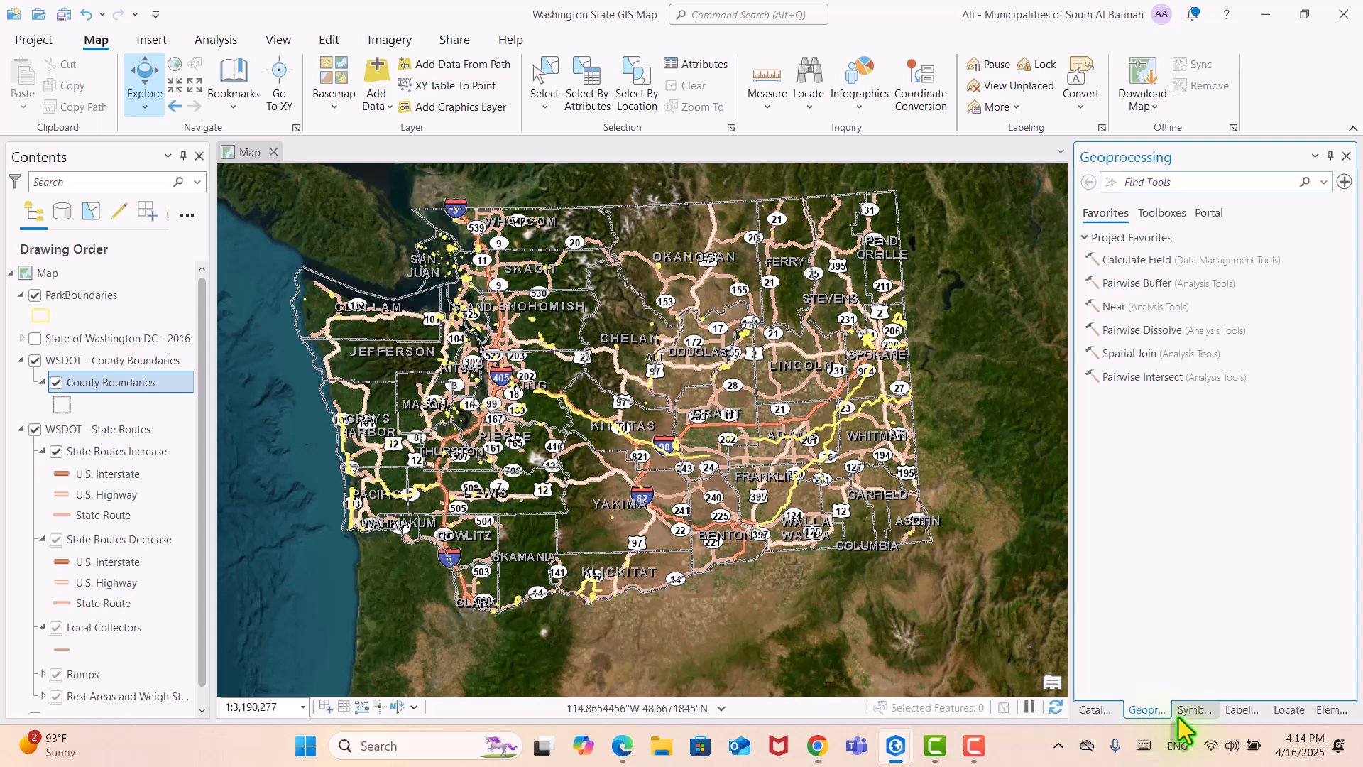
{"action": "left_click", "coordinate": [1184, 712]}
{"action": "left_click", "coordinate": [135, 448]}
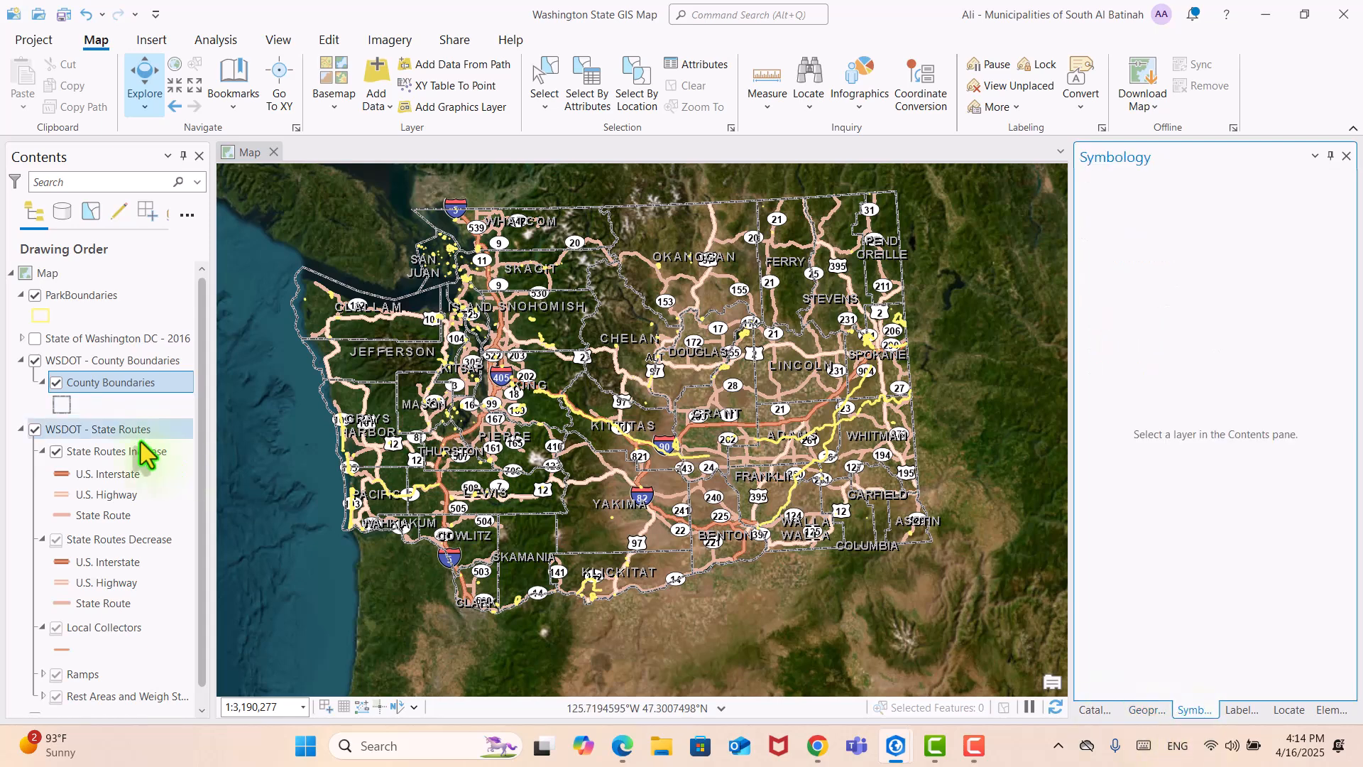
{"action": "left_click", "coordinate": [125, 383]}
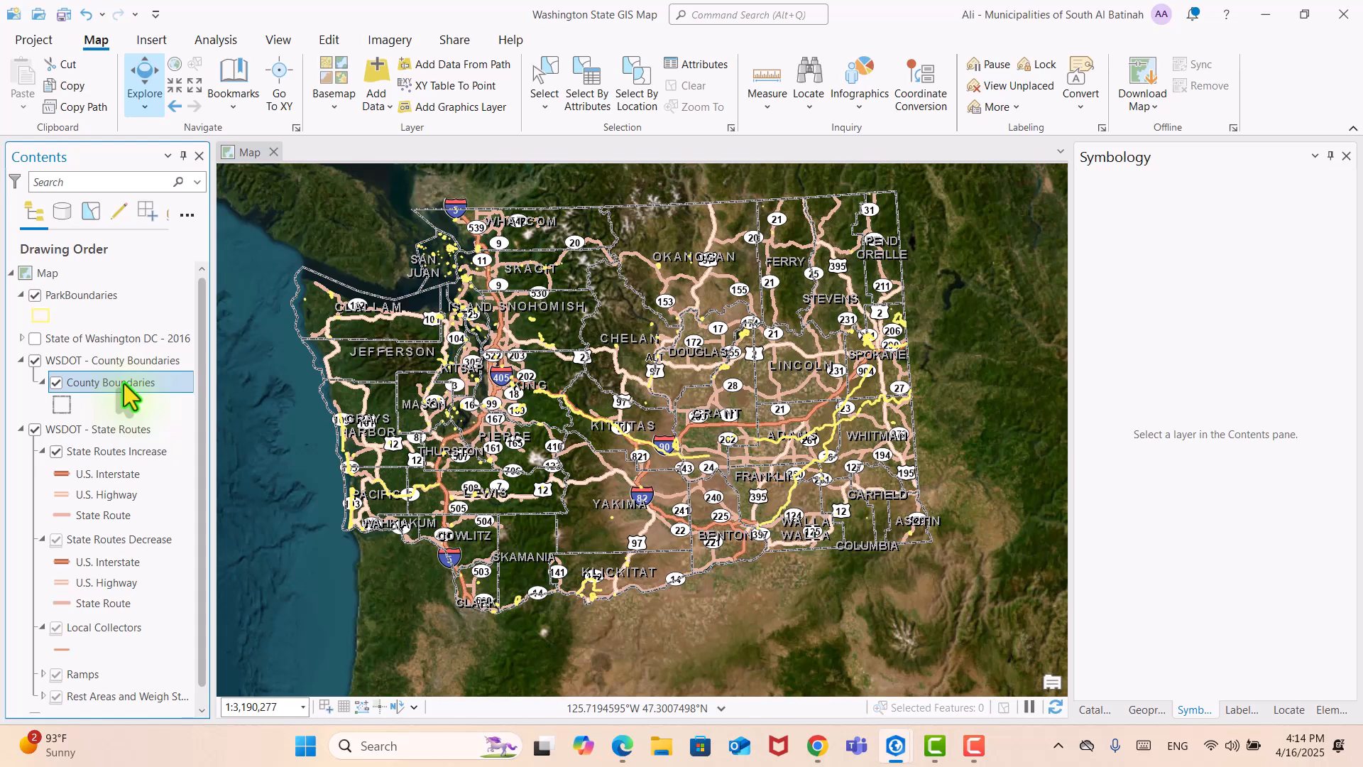
Step: Check the County Boundaries symbol and the Display properties of the WSDOT - County Boundaries layer for styling options
{"action": "left_click", "coordinate": [69, 404]}
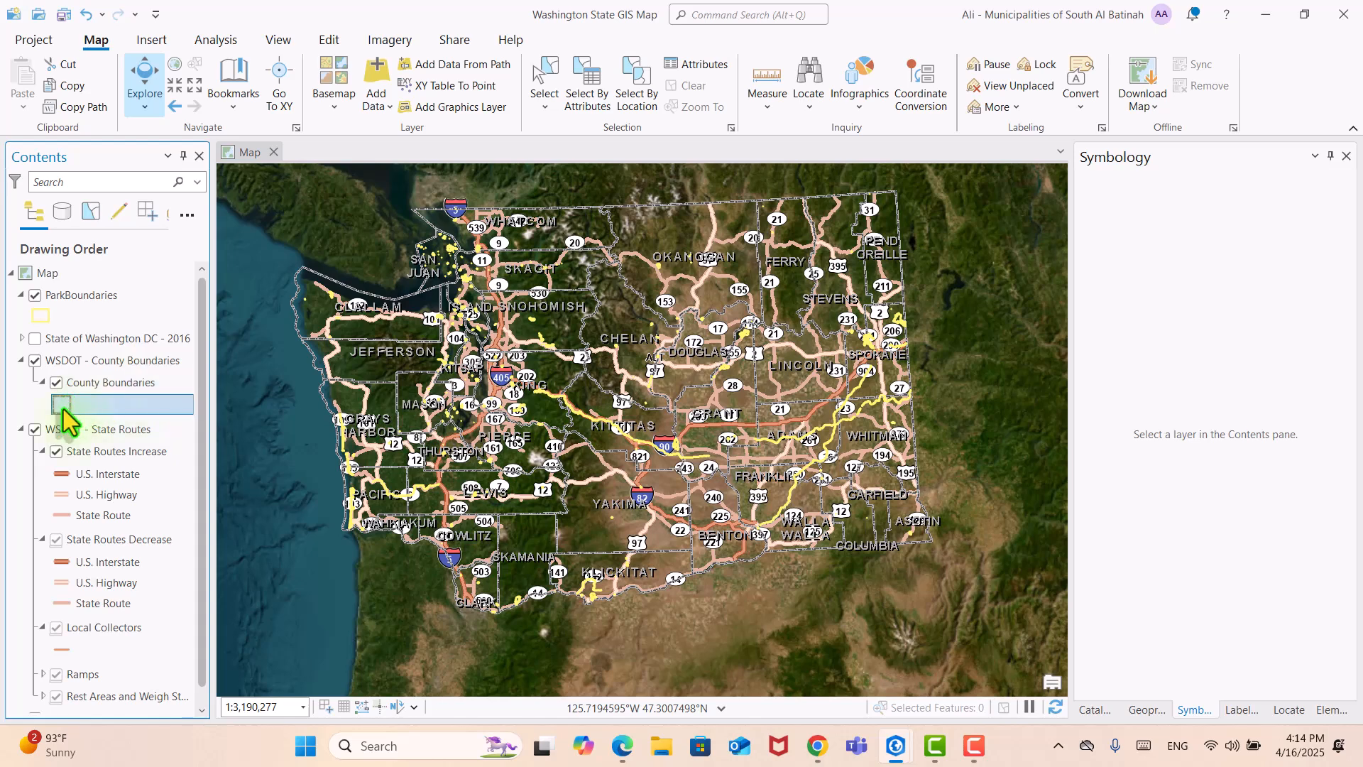
{"action": "left_click_drag", "start_coordinate": [211, 394], "coordinate": [241, 398]}
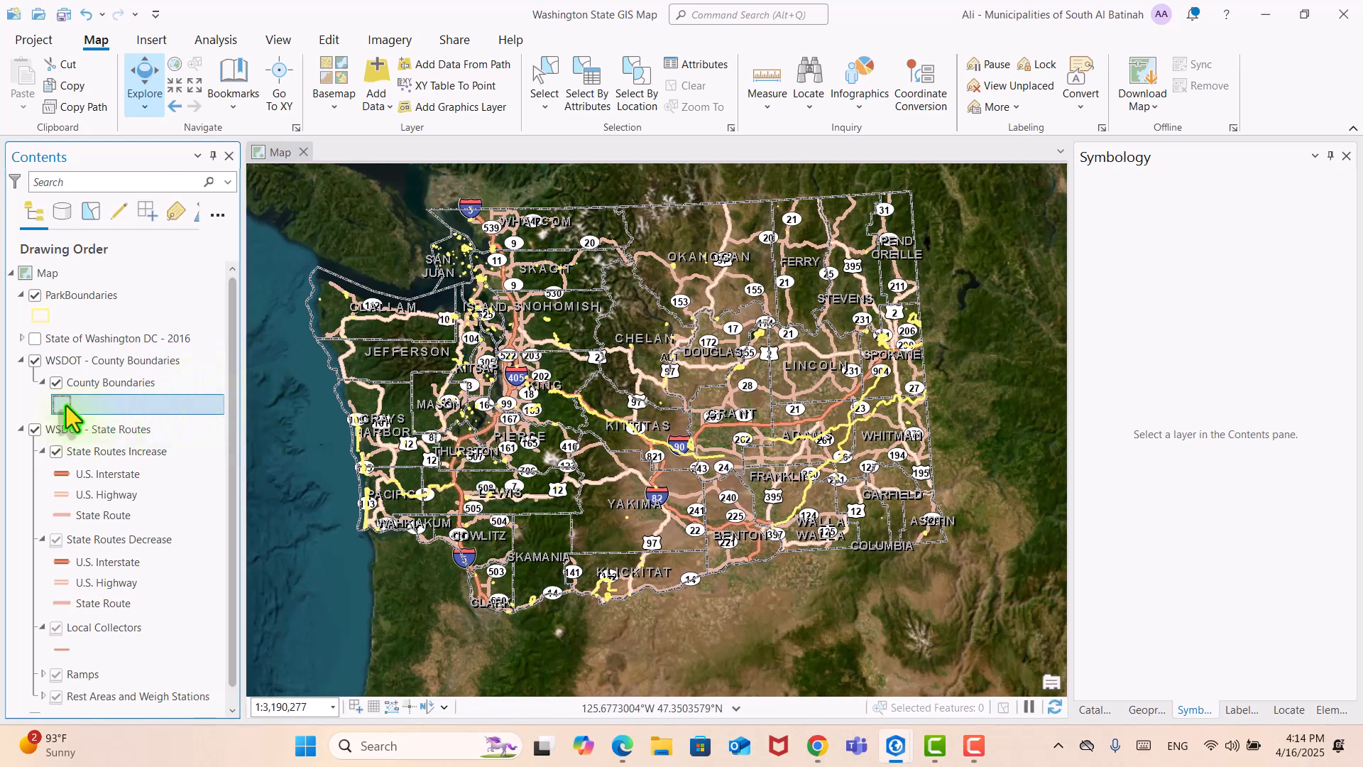
{"action": "mouse_move", "coordinate": [66, 407]}
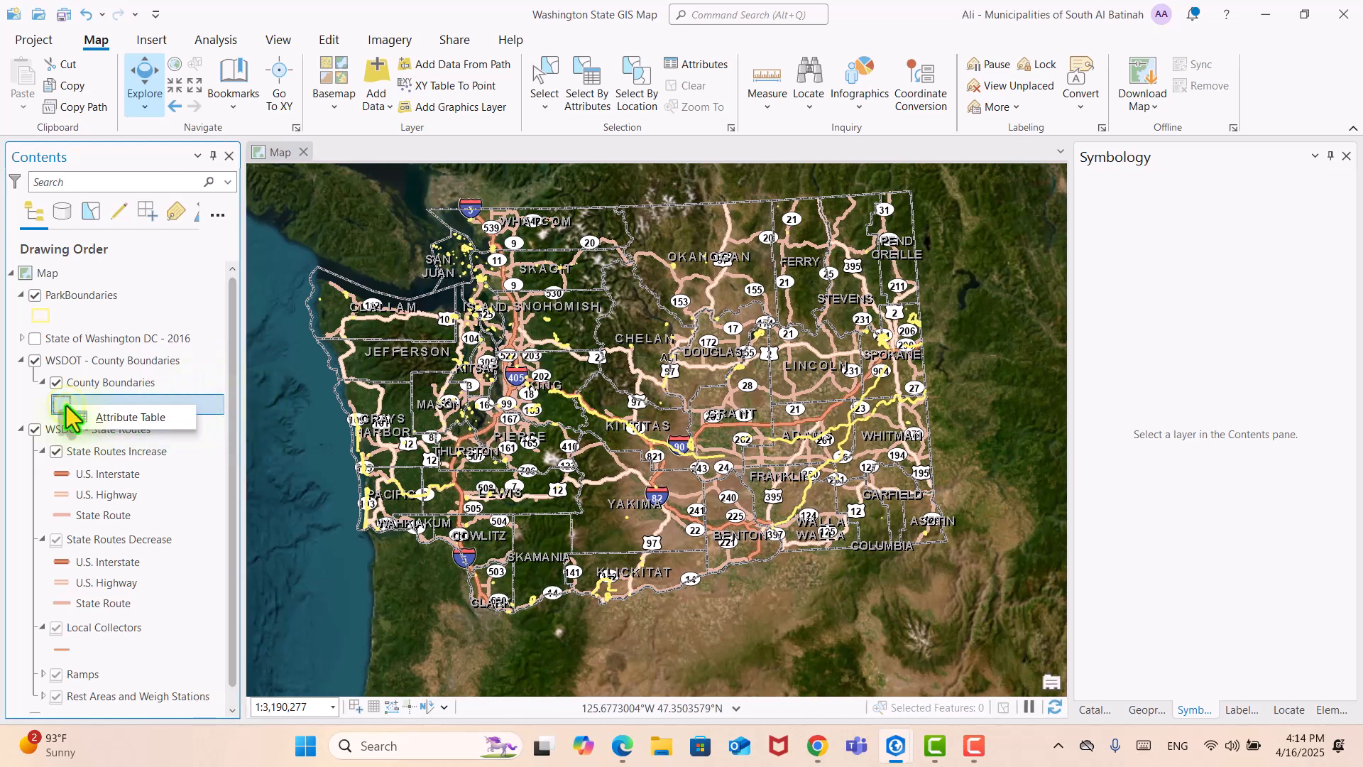
{"action": "double_click", "coordinate": [70, 364]}
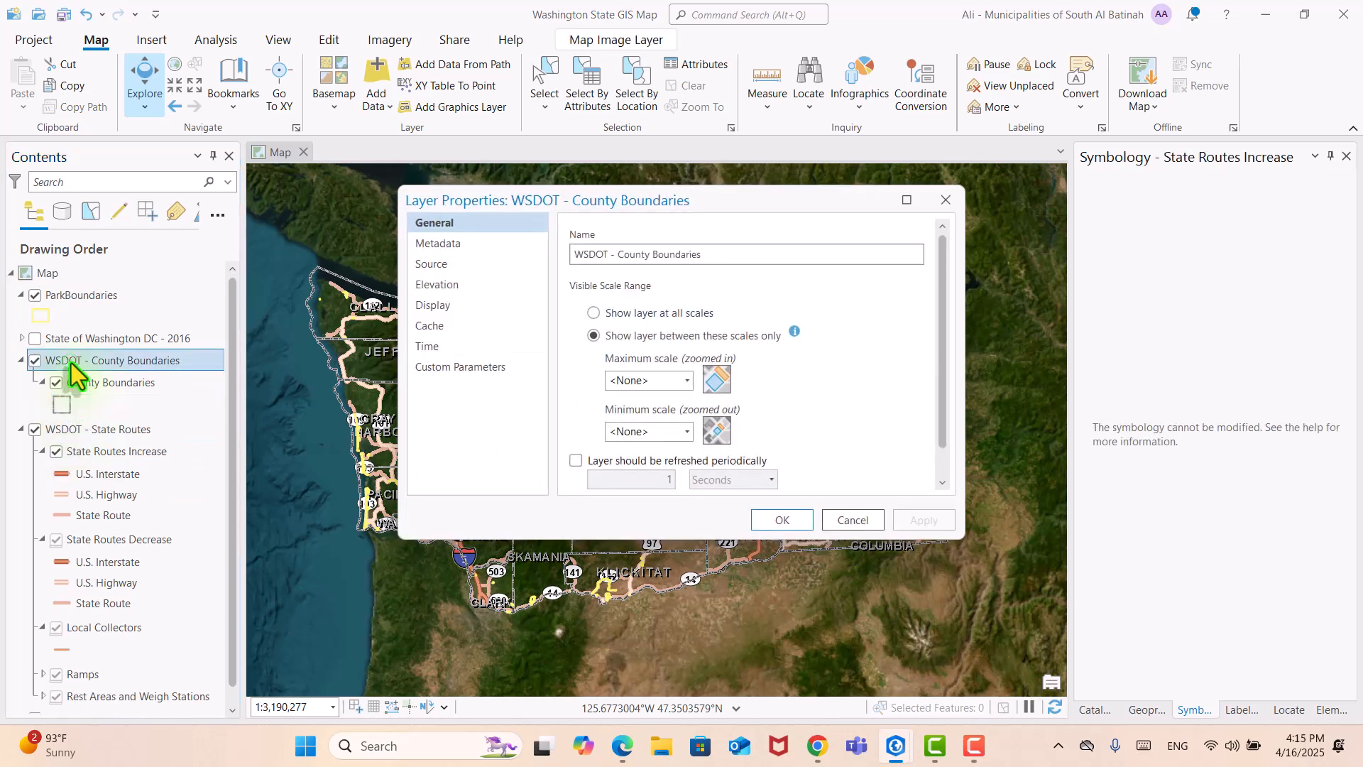
{"action": "left_click", "coordinate": [433, 306]}
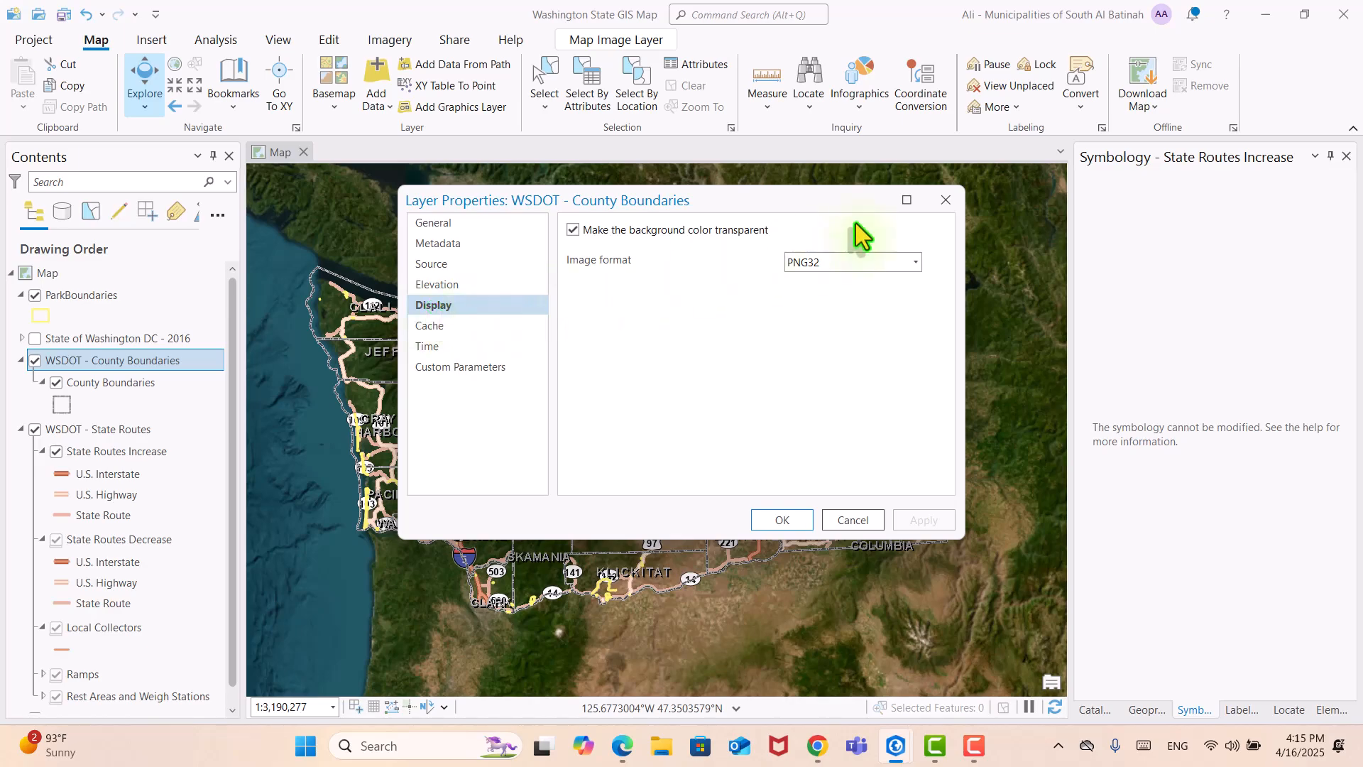
{"action": "left_click", "coordinate": [950, 202]}
Step: Examine the county boundary lines, labels and state routes across Washington at closer and wider scales
{"action": "scroll", "coordinate": [725, 419], "scroll_direction": "down", "scroll_amount": 1}
{"action": "left_click_drag", "start_coordinate": [725, 420], "coordinate": [832, 467]}
{"action": "scroll", "coordinate": [777, 491], "scroll_direction": "up", "scroll_amount": 2}
{"action": "scroll", "coordinate": [832, 468], "scroll_direction": "down", "scroll_amount": 2}
{"action": "scroll", "coordinate": [788, 437], "scroll_direction": "up", "scroll_amount": 2}
{"action": "left_click_drag", "start_coordinate": [713, 429], "coordinate": [787, 500]}
{"action": "scroll", "coordinate": [787, 500], "scroll_direction": "up", "scroll_amount": 2}
{"action": "scroll", "coordinate": [787, 501], "scroll_direction": "down", "scroll_amount": 2}
{"action": "left_click_drag", "start_coordinate": [844, 573], "coordinate": [699, 348]}
{"action": "left_click_drag", "start_coordinate": [841, 636], "coordinate": [745, 501]}
{"action": "scroll", "coordinate": [747, 518], "scroll_direction": "up", "scroll_amount": 2}
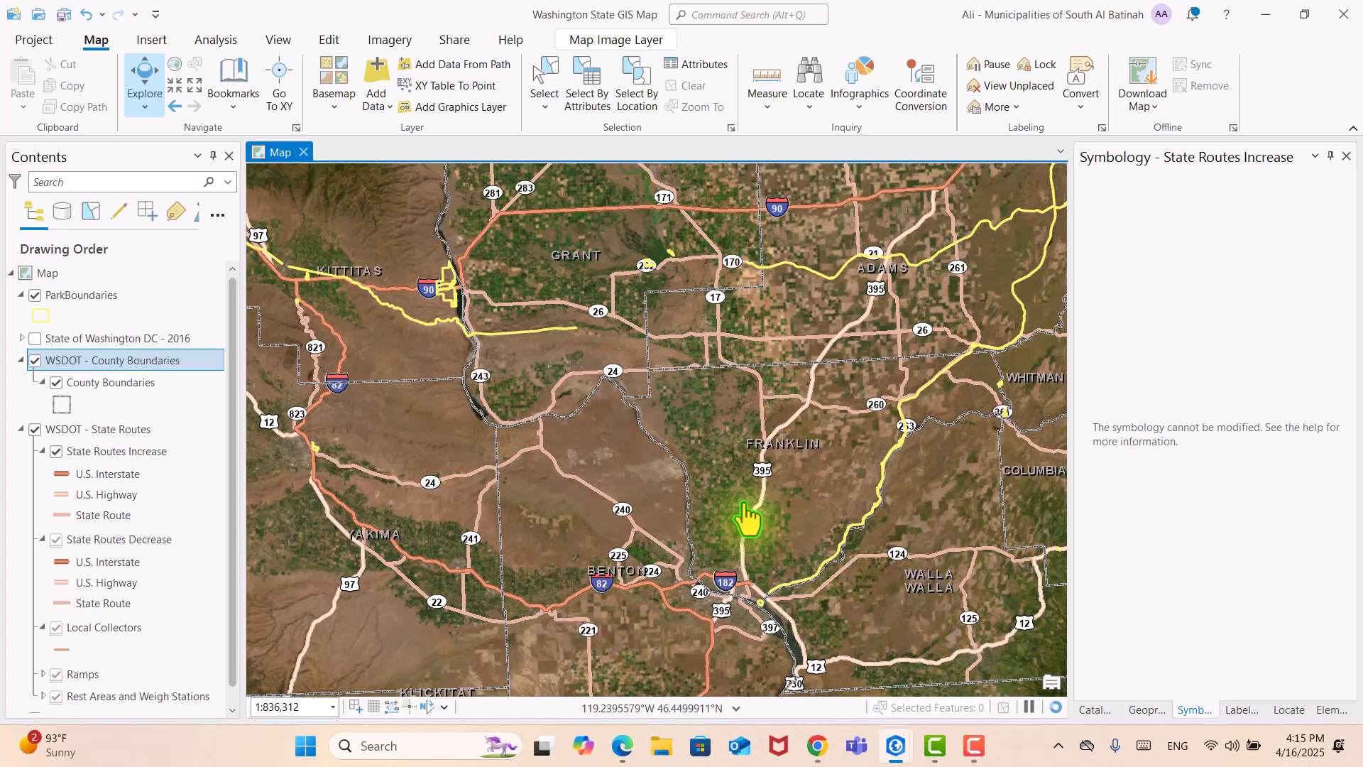
{"action": "left_click_drag", "start_coordinate": [744, 505], "coordinate": [640, 533]}
{"action": "scroll", "coordinate": [588, 454], "scroll_direction": "down", "scroll_amount": 4}
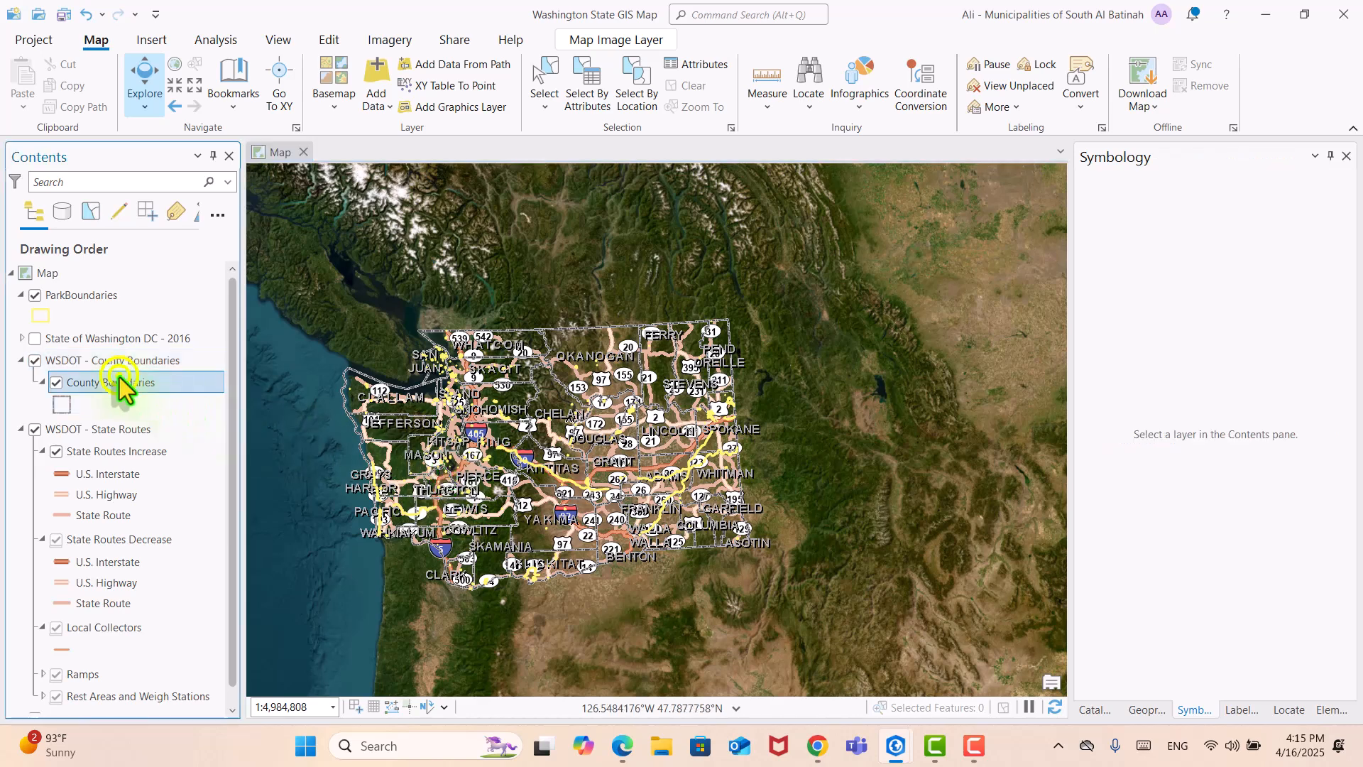
Step: Review the General, Source, Metadata, Display, Cache and Custom Parameters properties of the WSDOT - County Boundaries layer
{"action": "right_click", "coordinate": [131, 360]}
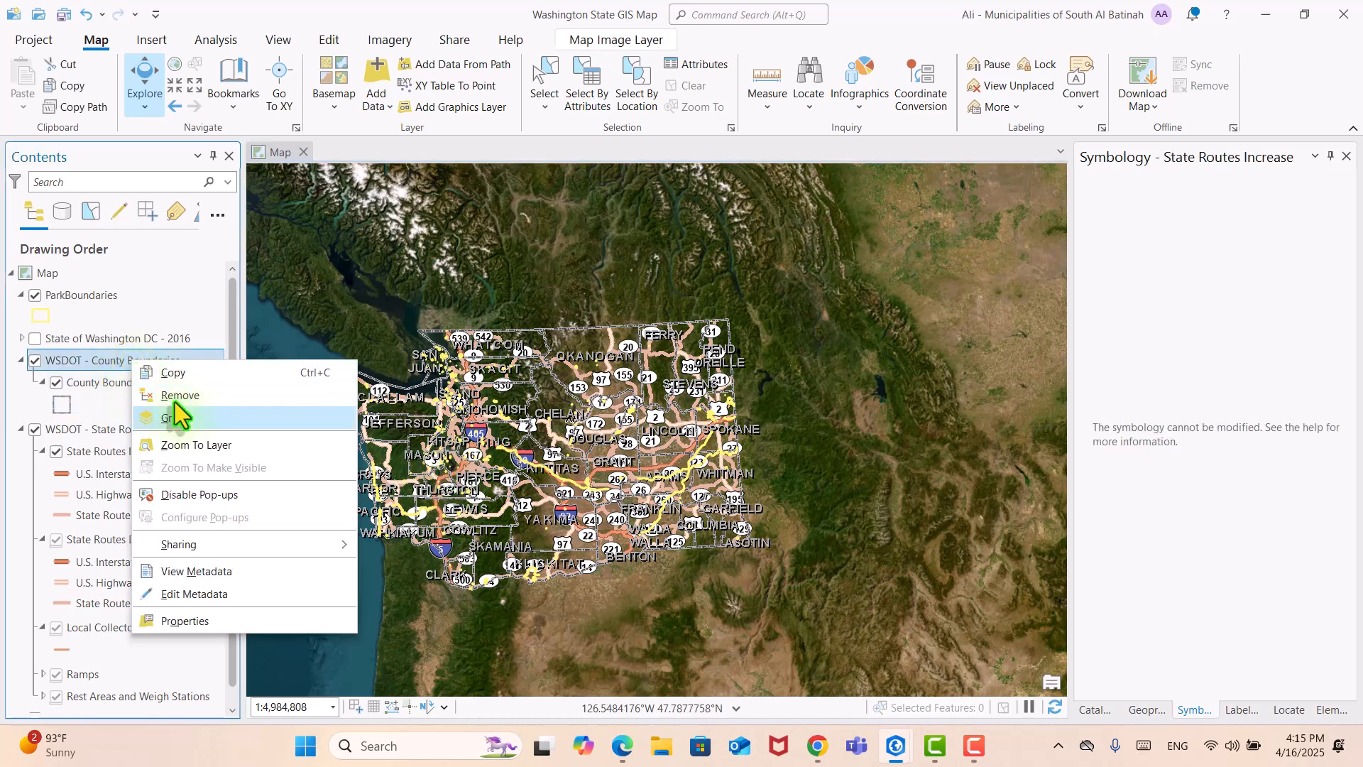
{"action": "left_click", "coordinate": [236, 619]}
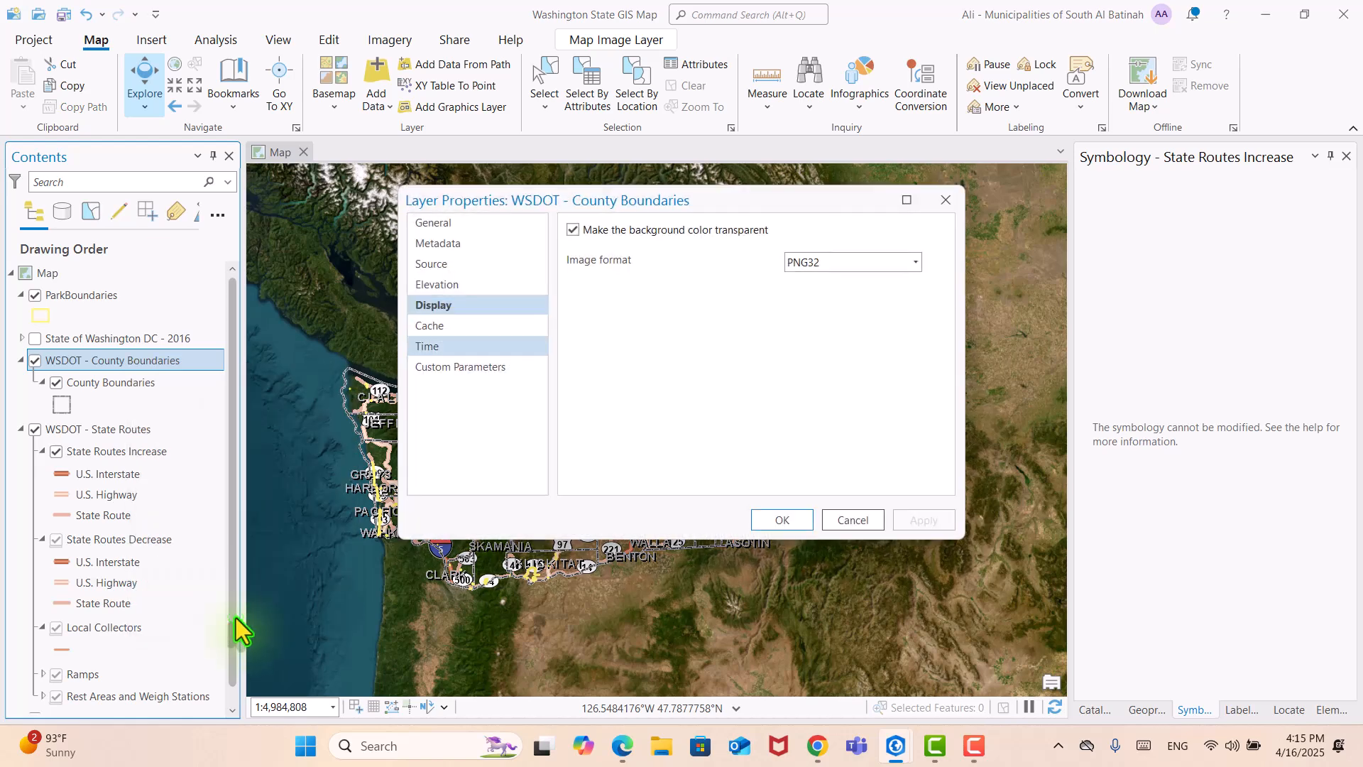
{"action": "left_click_drag", "start_coordinate": [501, 196], "coordinate": [864, 316]}
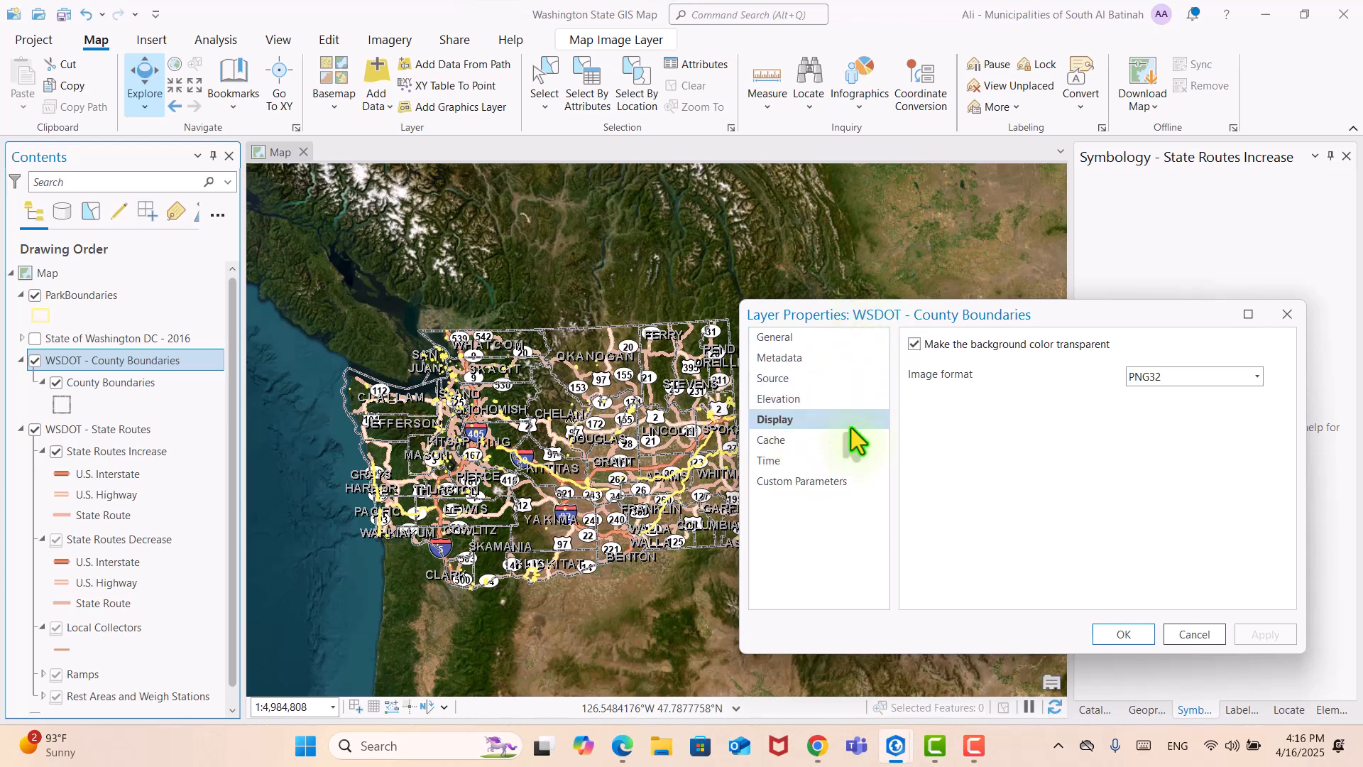
{"action": "left_click", "coordinate": [1175, 374]}
{"action": "left_click", "coordinate": [1174, 373]}
{"action": "left_click", "coordinate": [773, 337]}
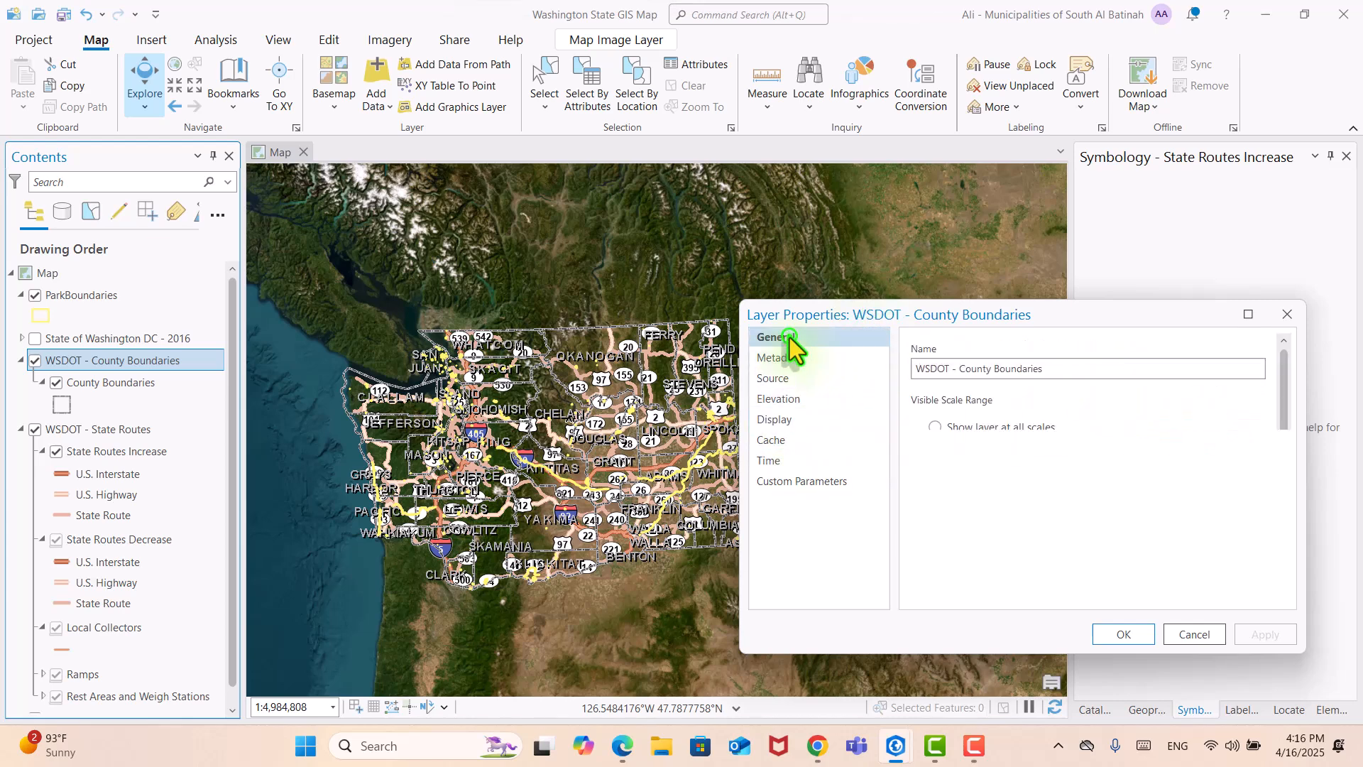
{"action": "left_click", "coordinate": [774, 378]}
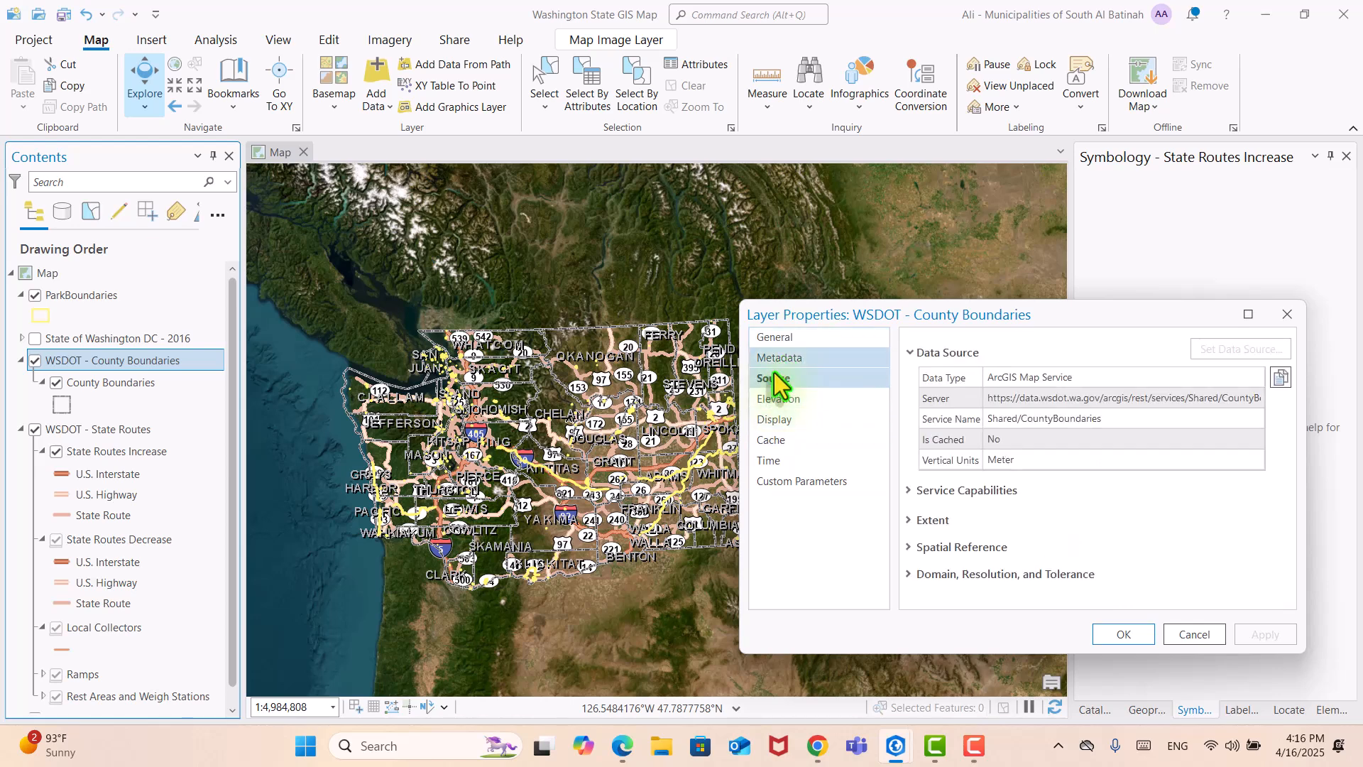
{"action": "left_click", "coordinate": [774, 359]}
{"action": "left_click", "coordinate": [789, 419]}
{"action": "left_click", "coordinate": [789, 441]}
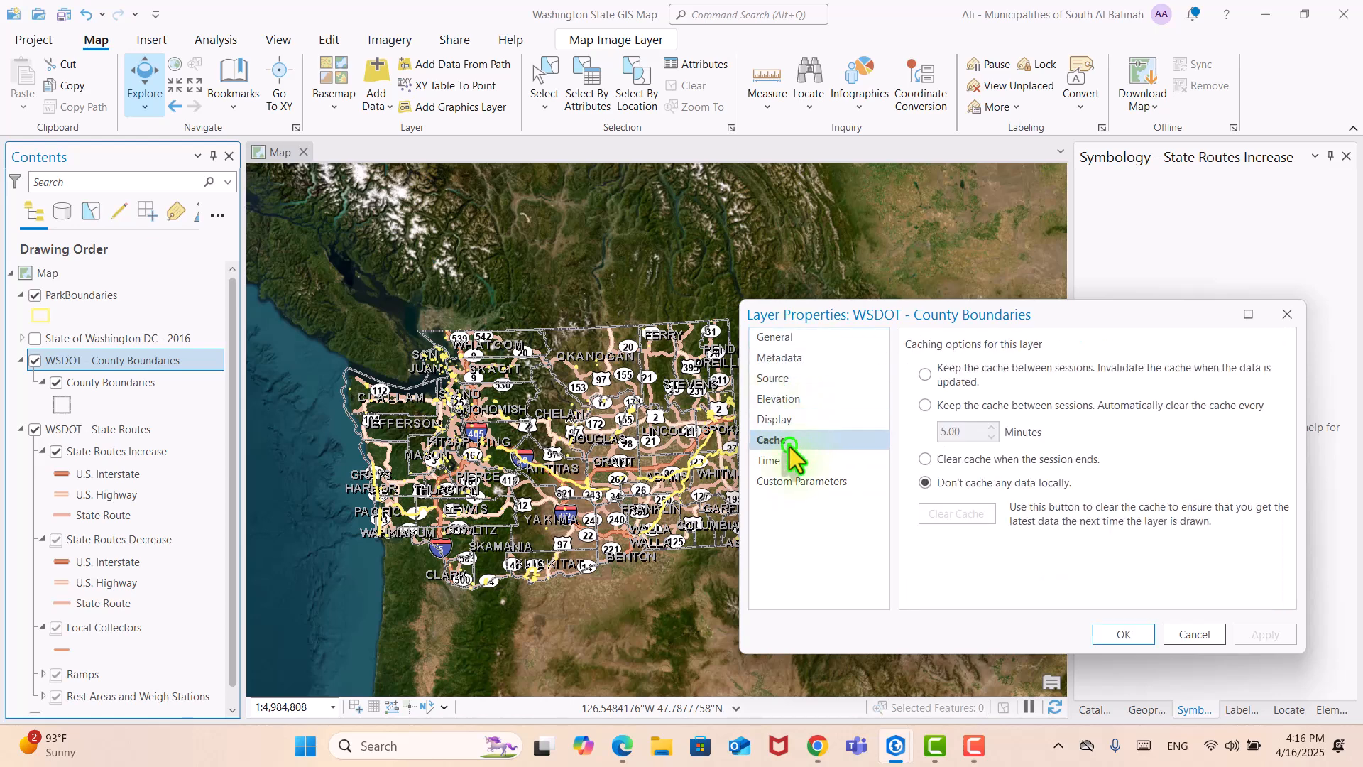
{"action": "left_click", "coordinate": [791, 480]}
{"action": "left_click", "coordinate": [1288, 314]}
Step: Check the County Boundaries sublayer's options again and the parent layer's Display, Elevation and Source properties
{"action": "left_click", "coordinate": [133, 387]}
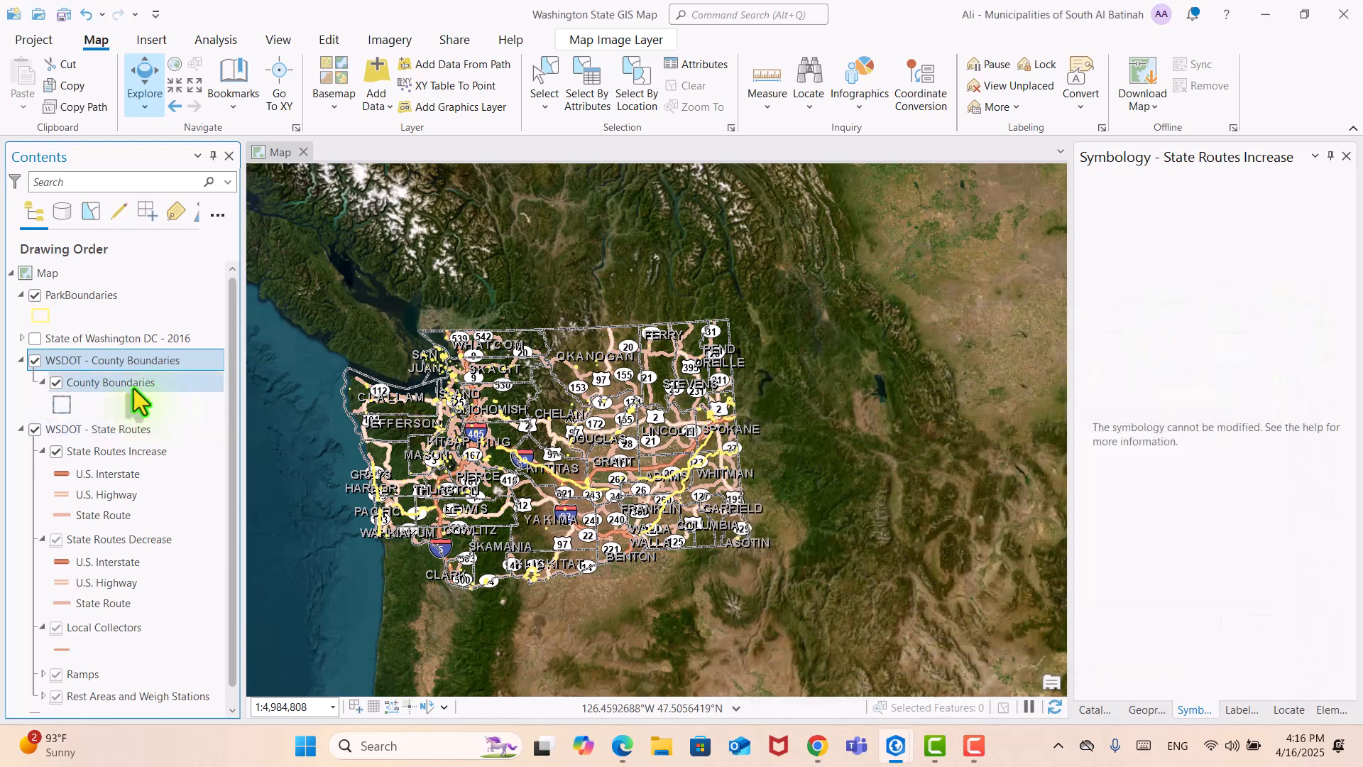
{"action": "mouse_move", "coordinate": [124, 383]}
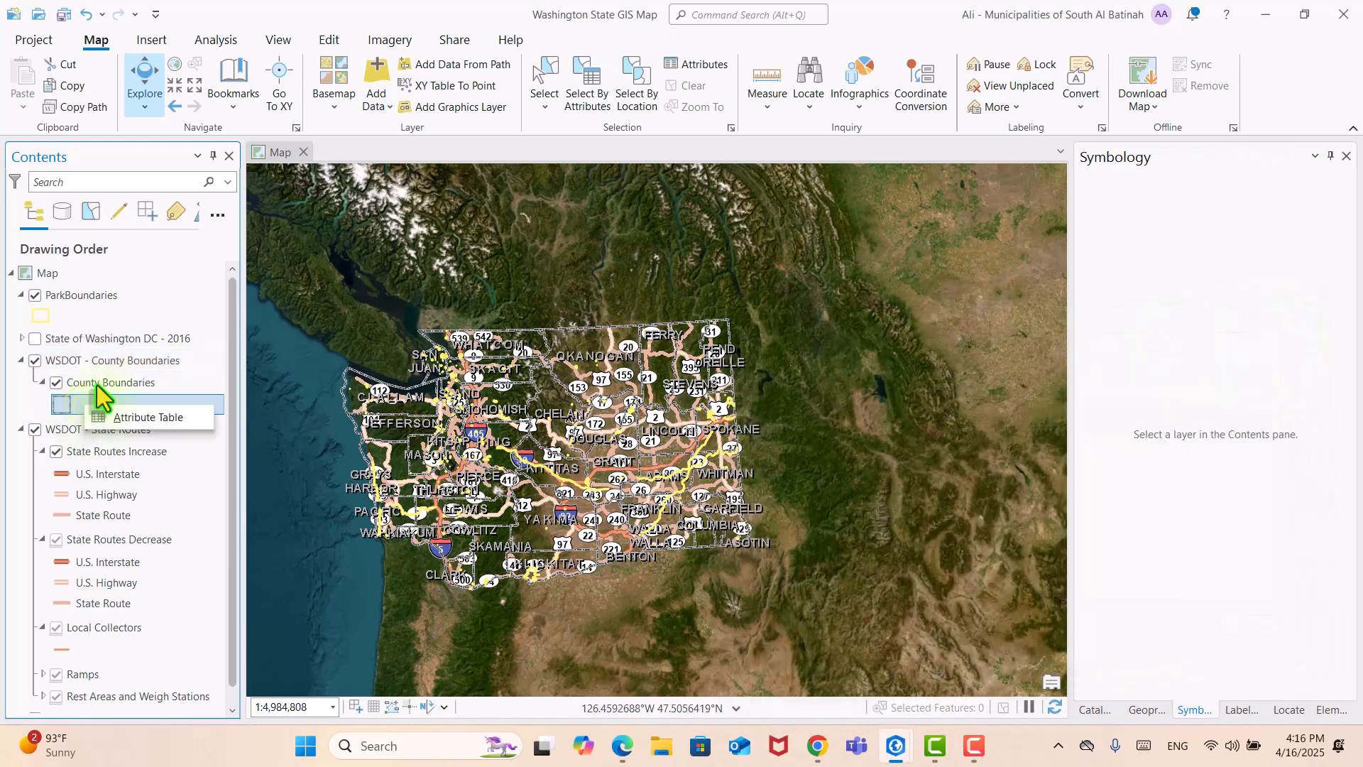
{"action": "right_click", "coordinate": [99, 361]}
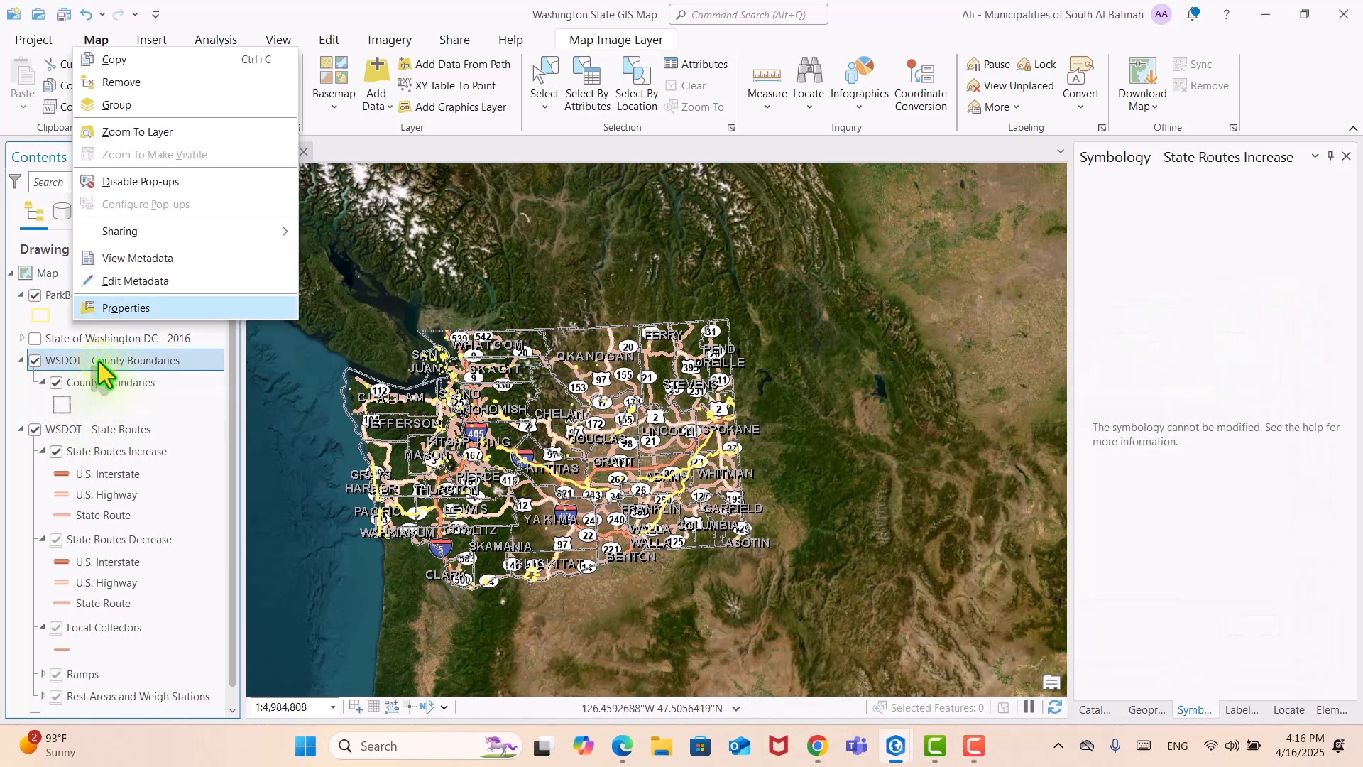
{"action": "left_click", "coordinate": [139, 298]}
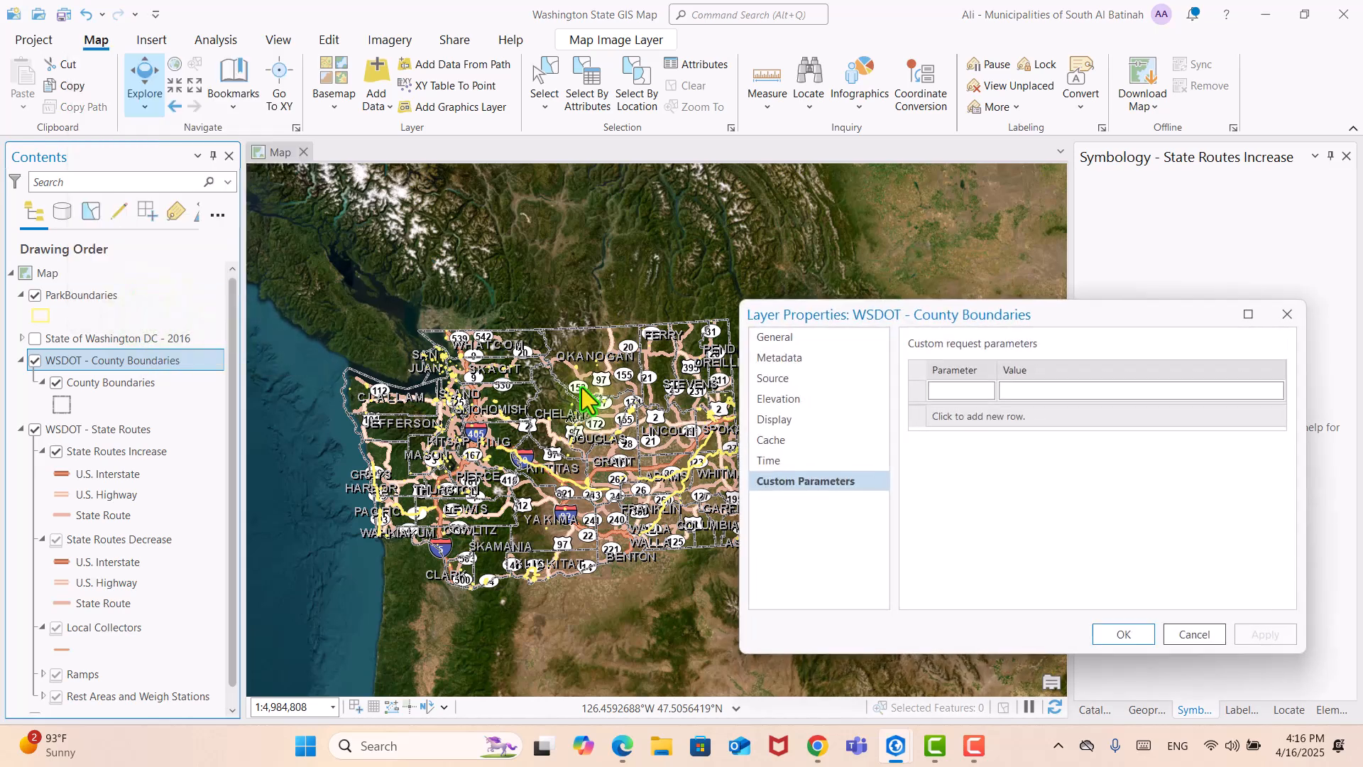
{"action": "left_click", "coordinate": [774, 419]}
{"action": "left_click", "coordinate": [774, 399]}
{"action": "left_click", "coordinate": [774, 379]}
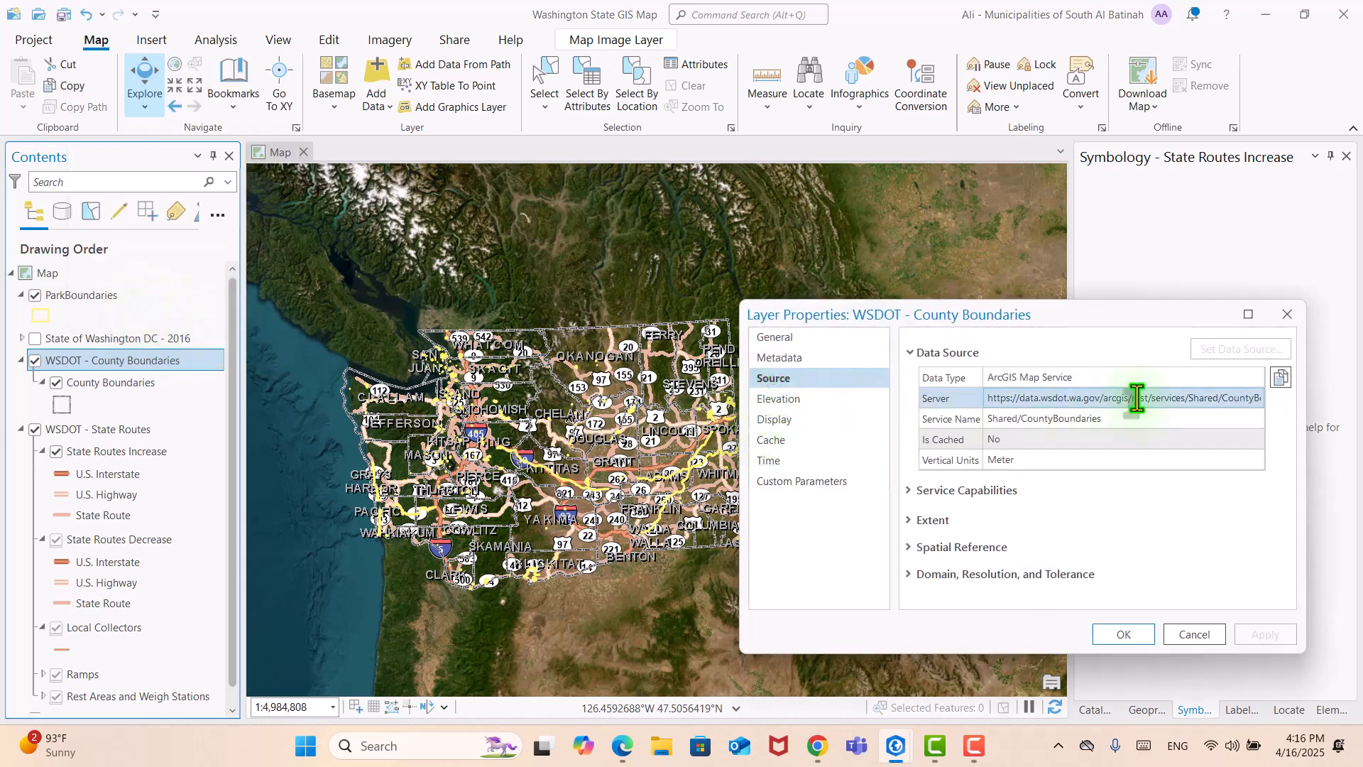
{"action": "left_click", "coordinate": [1295, 317]}
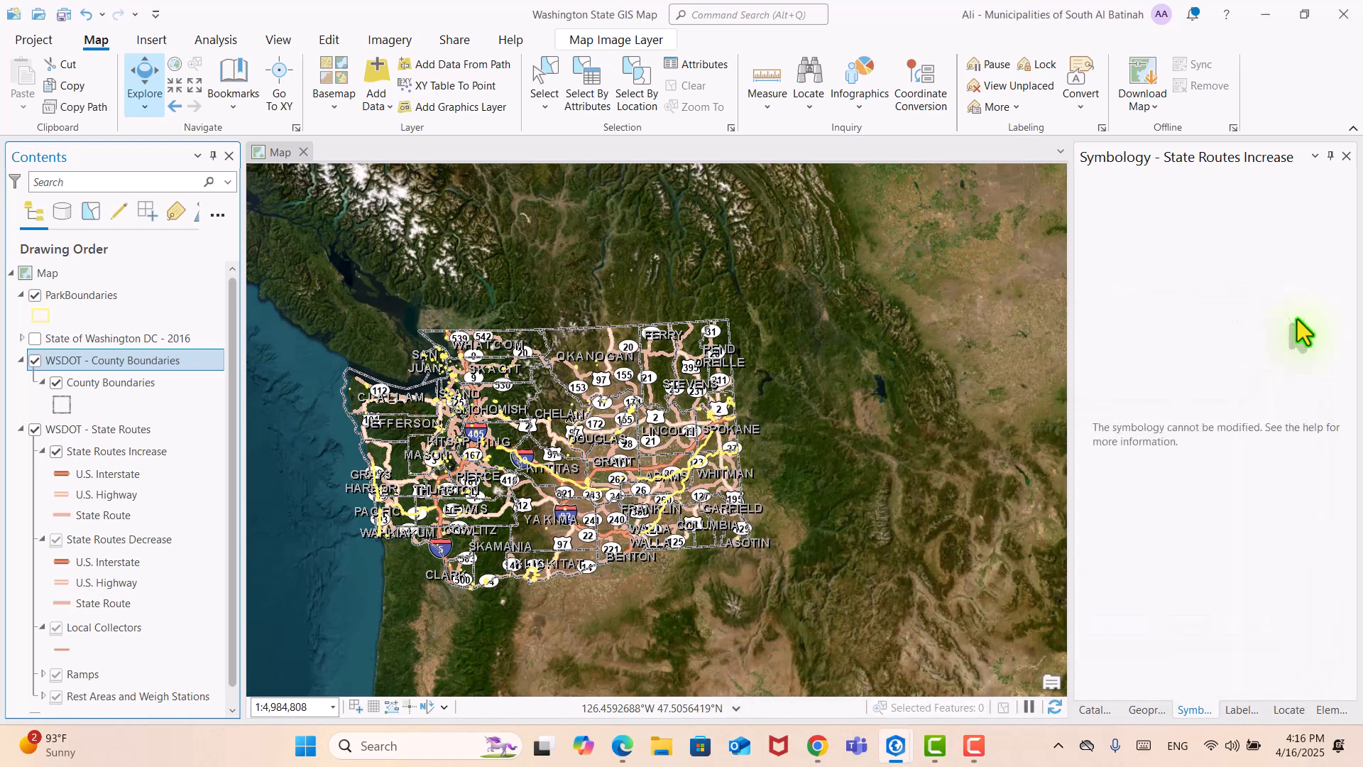
Step: Insert a new map in the project and set its basemap to Imagery
{"action": "left_click", "coordinate": [338, 101]}
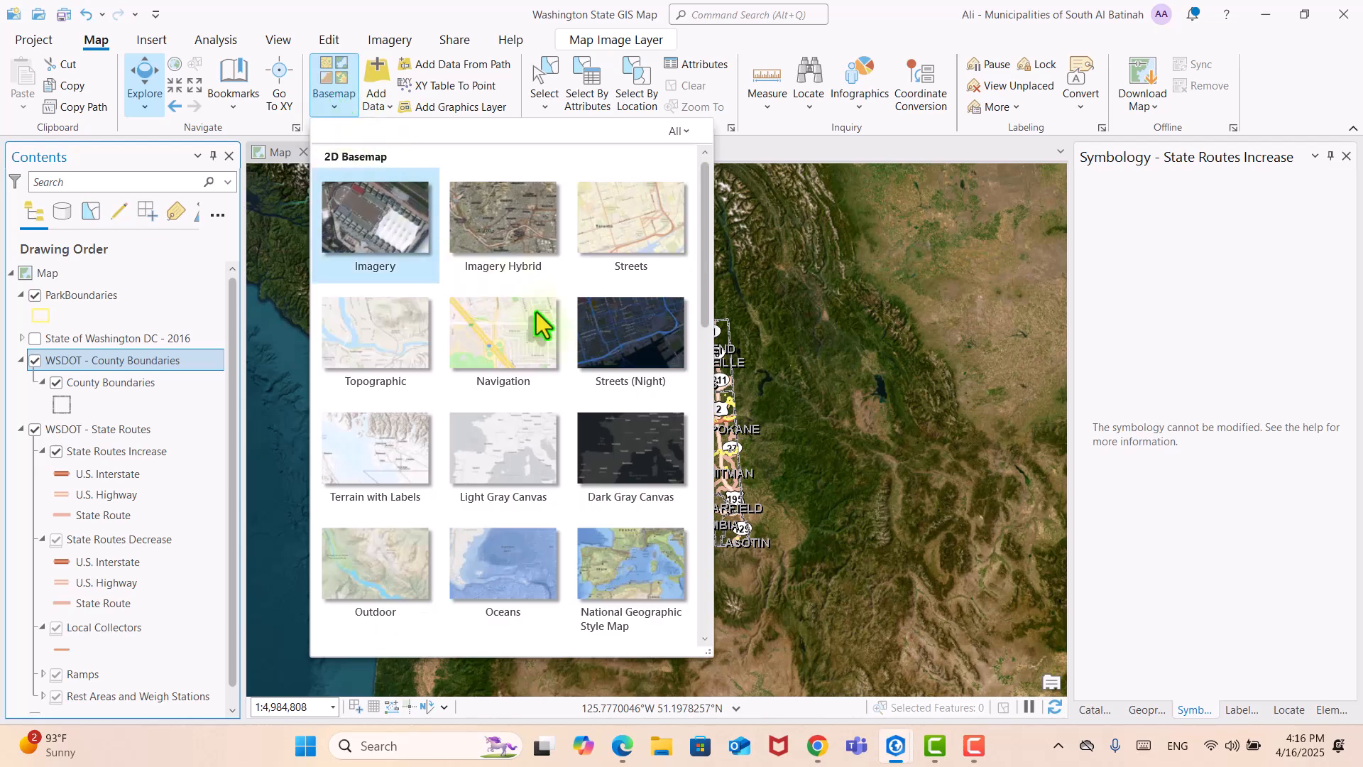
{"action": "left_click", "coordinate": [151, 41]}
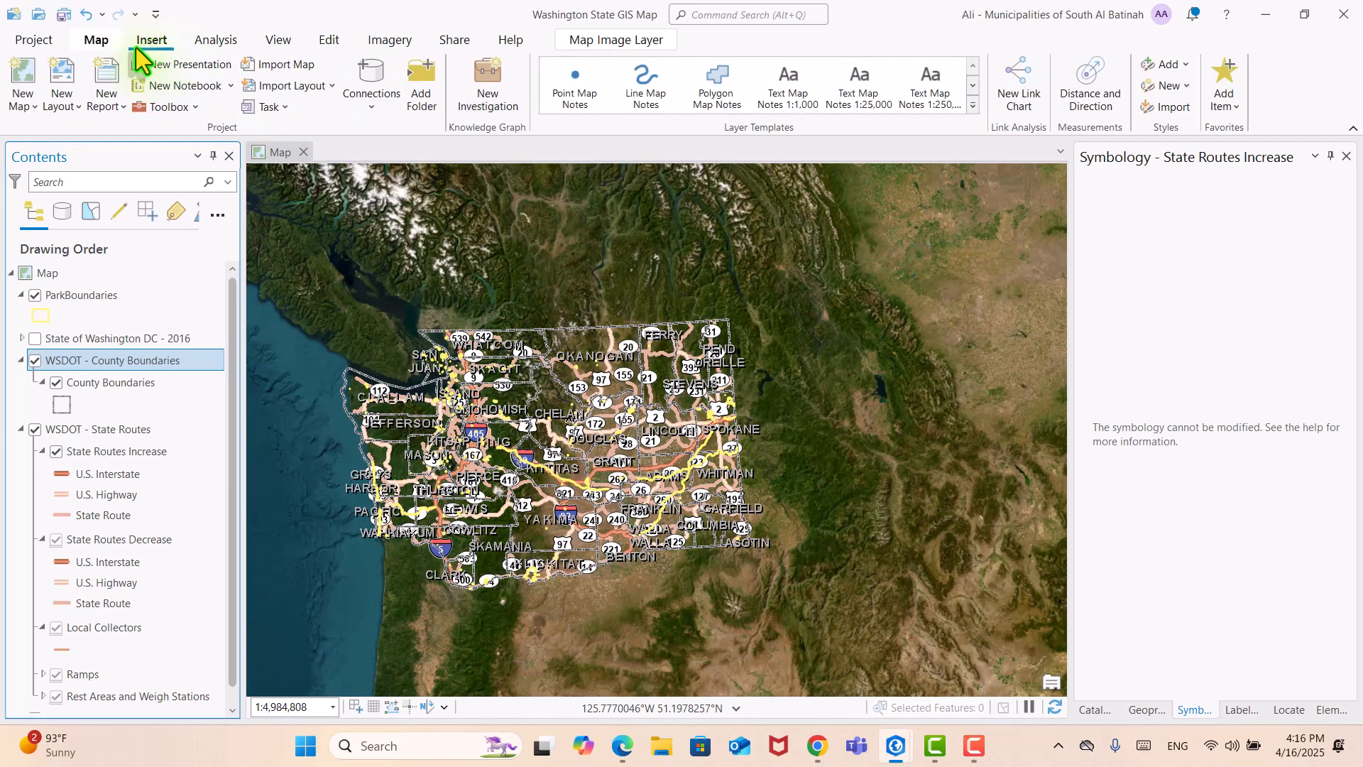
{"action": "left_click", "coordinate": [25, 106]}
{"action": "left_click", "coordinate": [56, 139]}
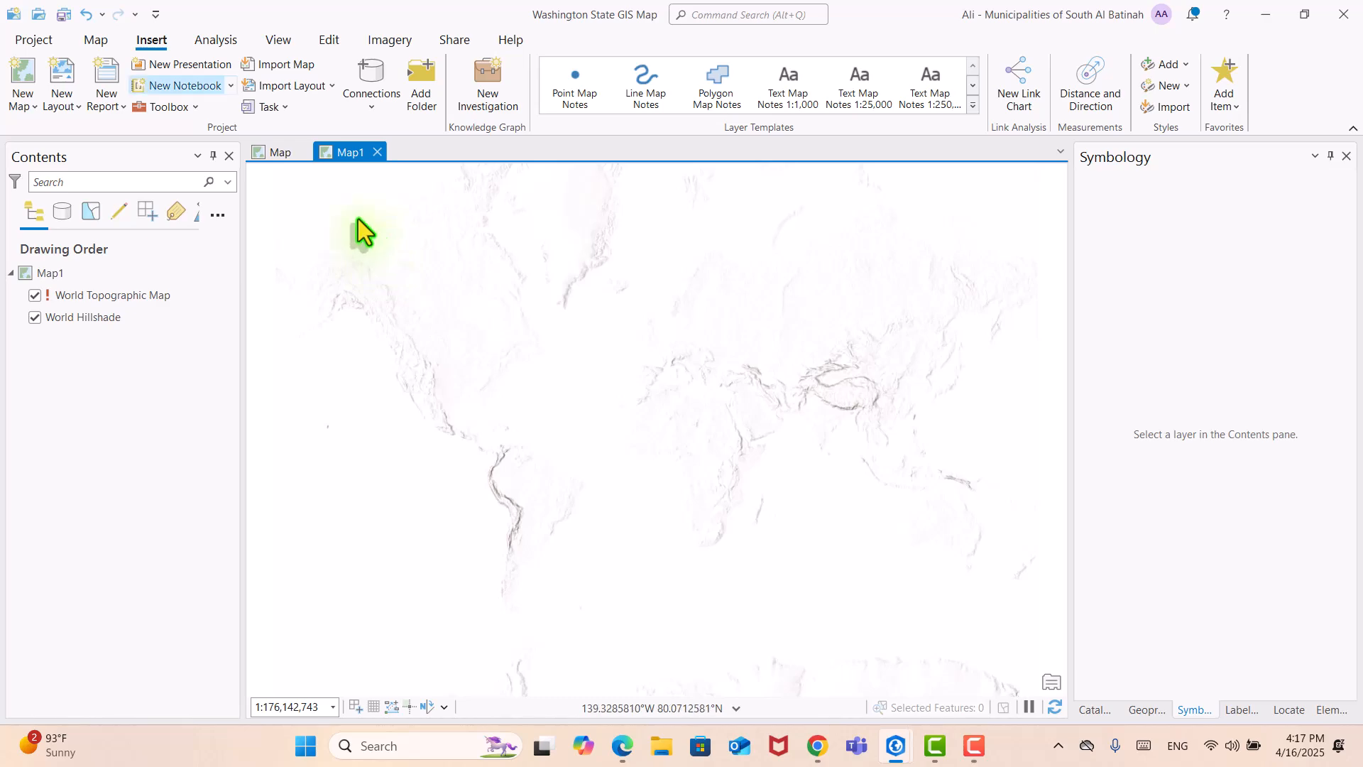
{"action": "left_click", "coordinate": [99, 41]}
{"action": "left_click", "coordinate": [333, 100]}
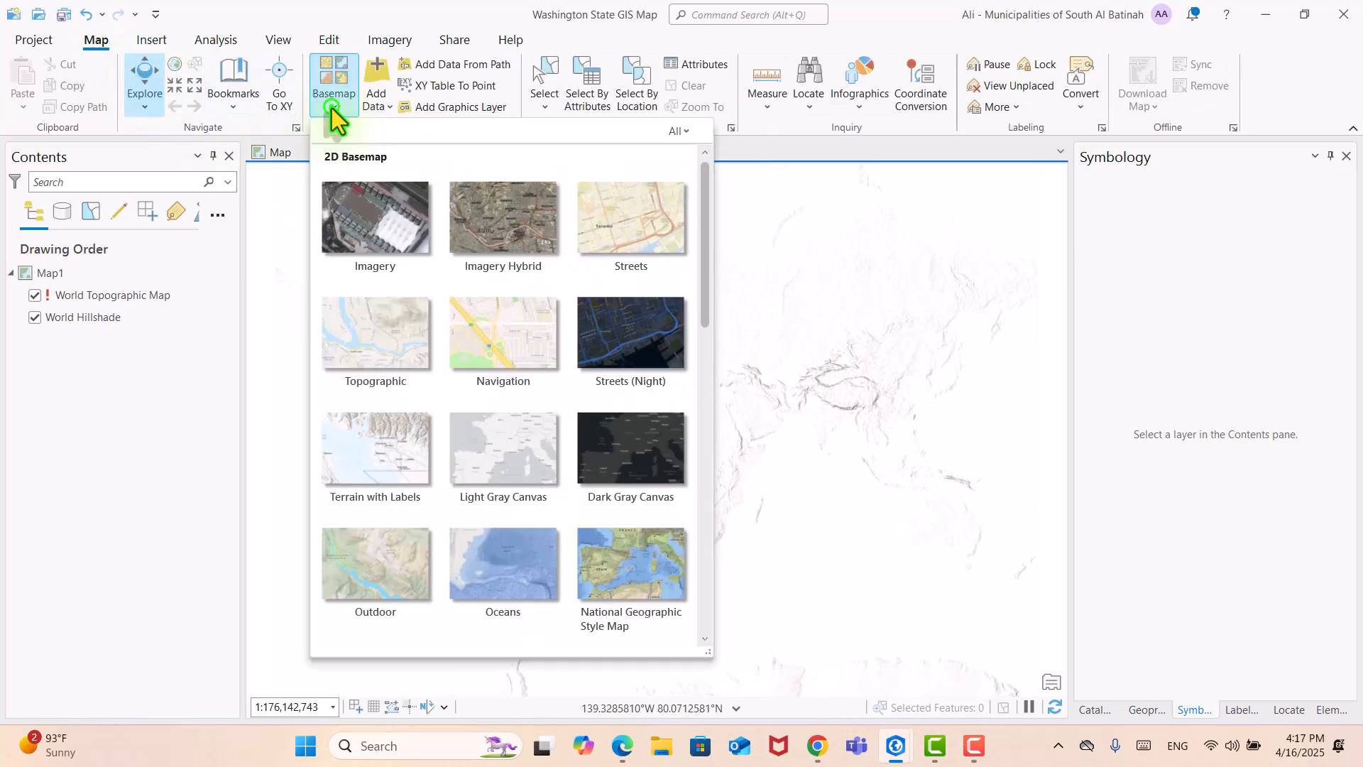
{"action": "left_click", "coordinate": [390, 232]}
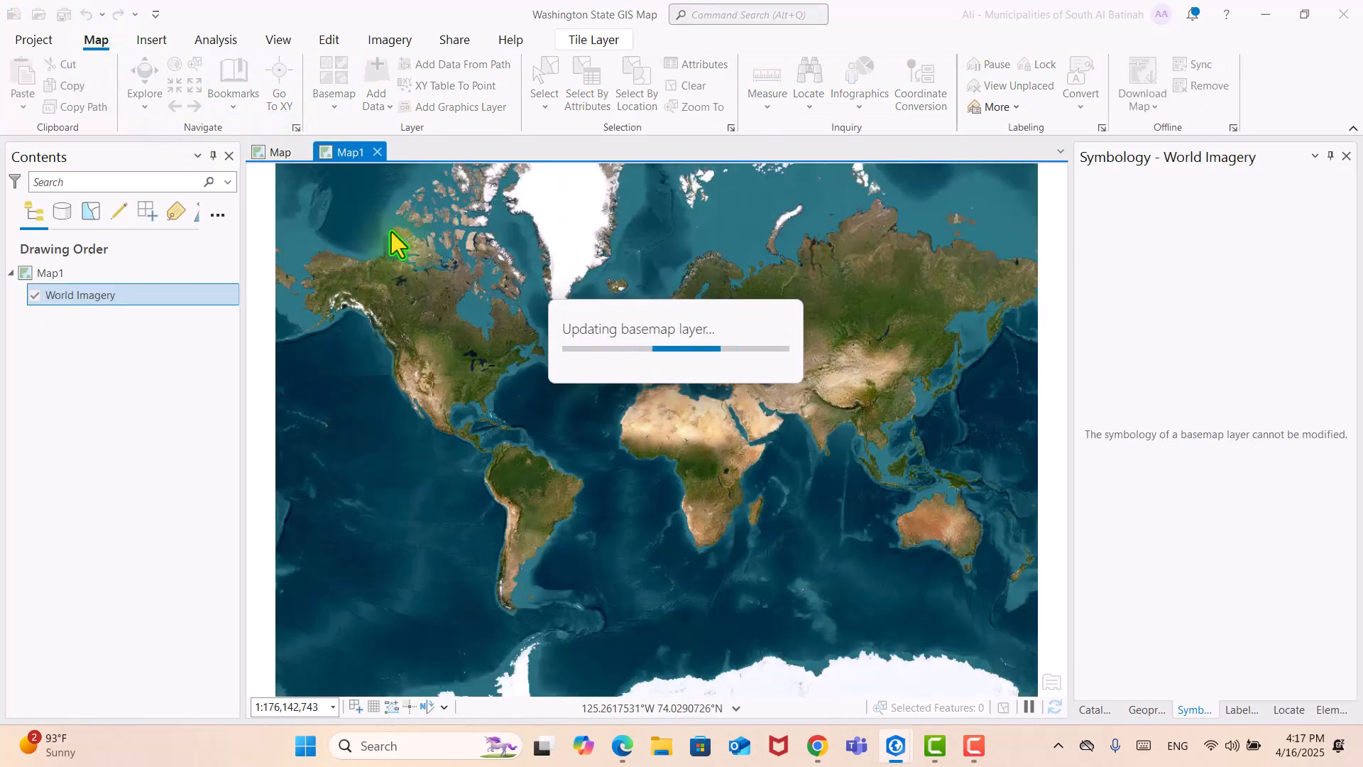
Step: Add ne_10m_admin_0_countries.shp, ne_10m_admin_1_states_provinces.shp and ne_10m_populated_places.shp from the polygeo Data folder to the new map
{"action": "left_click", "coordinate": [373, 74]}
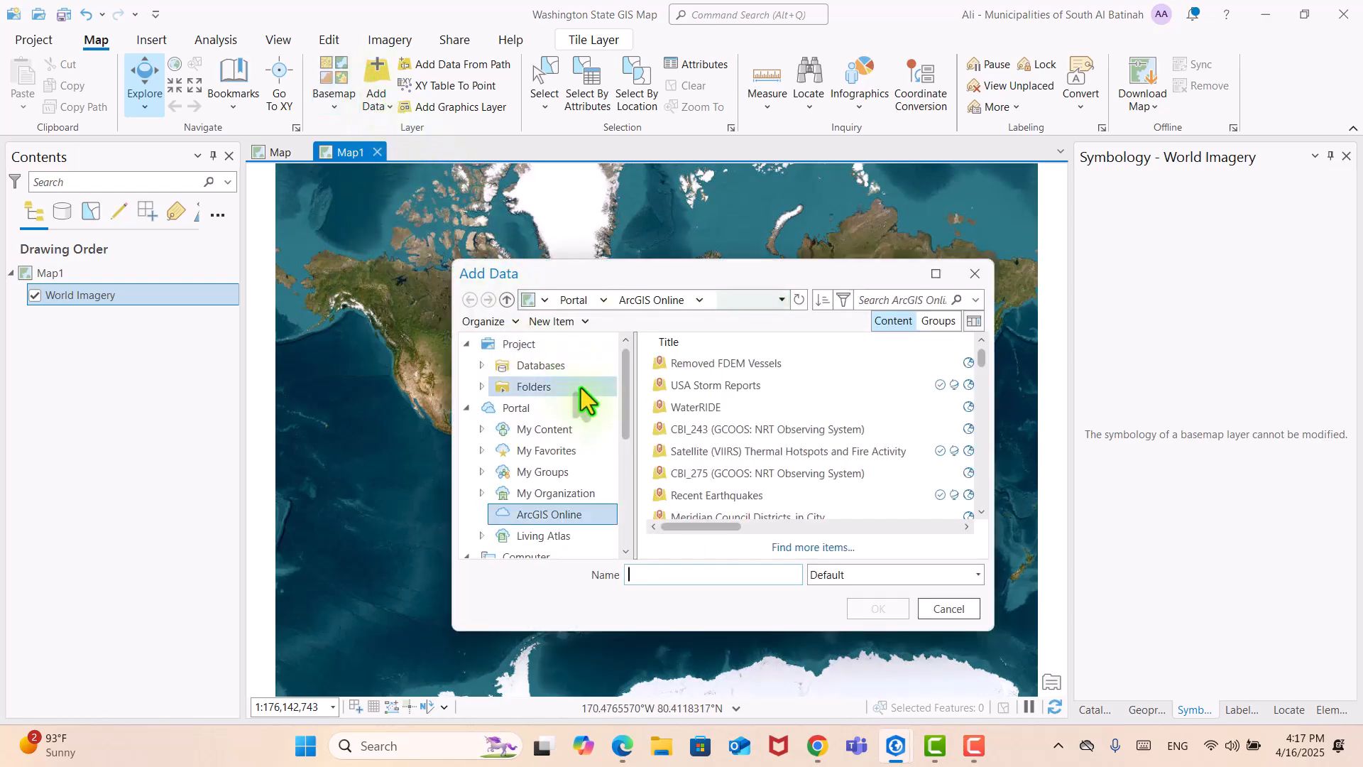
{"action": "scroll", "coordinate": [581, 388], "scroll_direction": "down", "scroll_amount": 3}
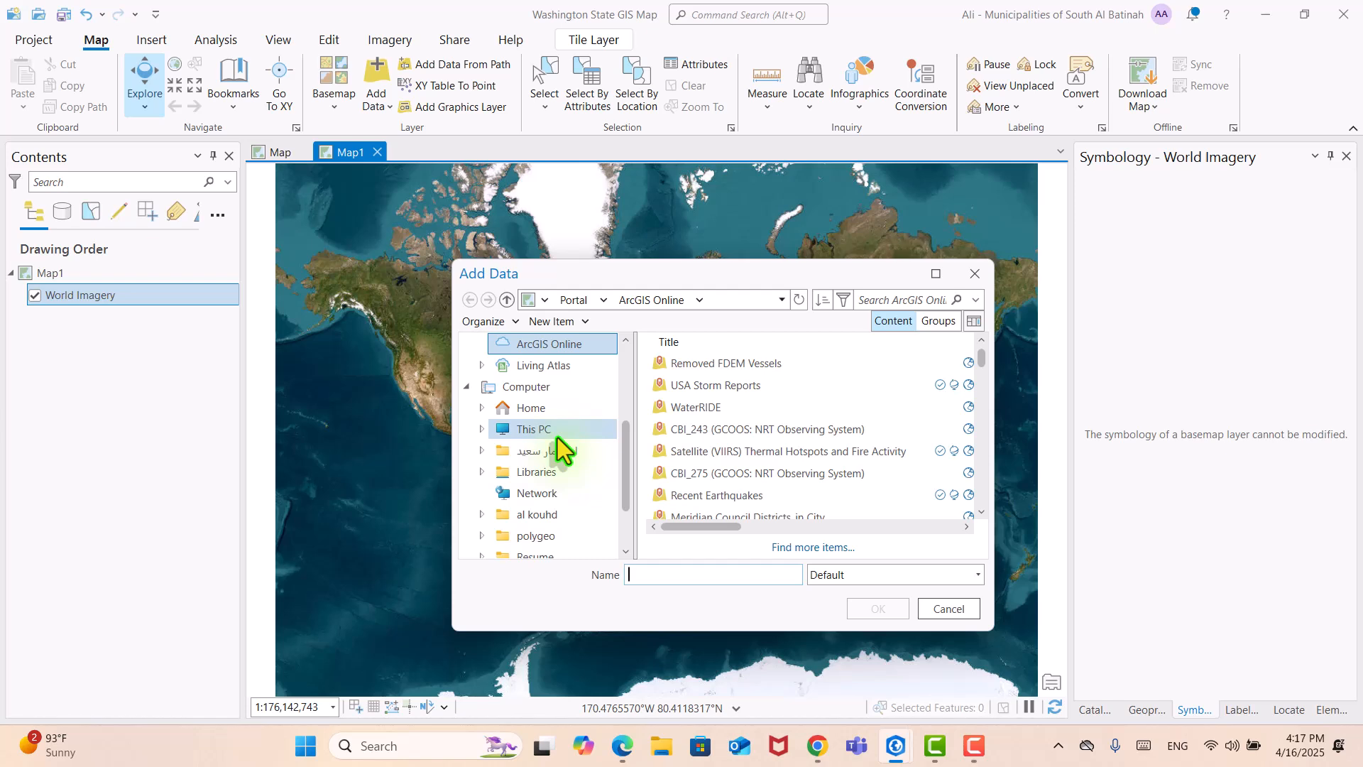
{"action": "left_click", "coordinate": [541, 535]}
{"action": "double_click", "coordinate": [680, 362]}
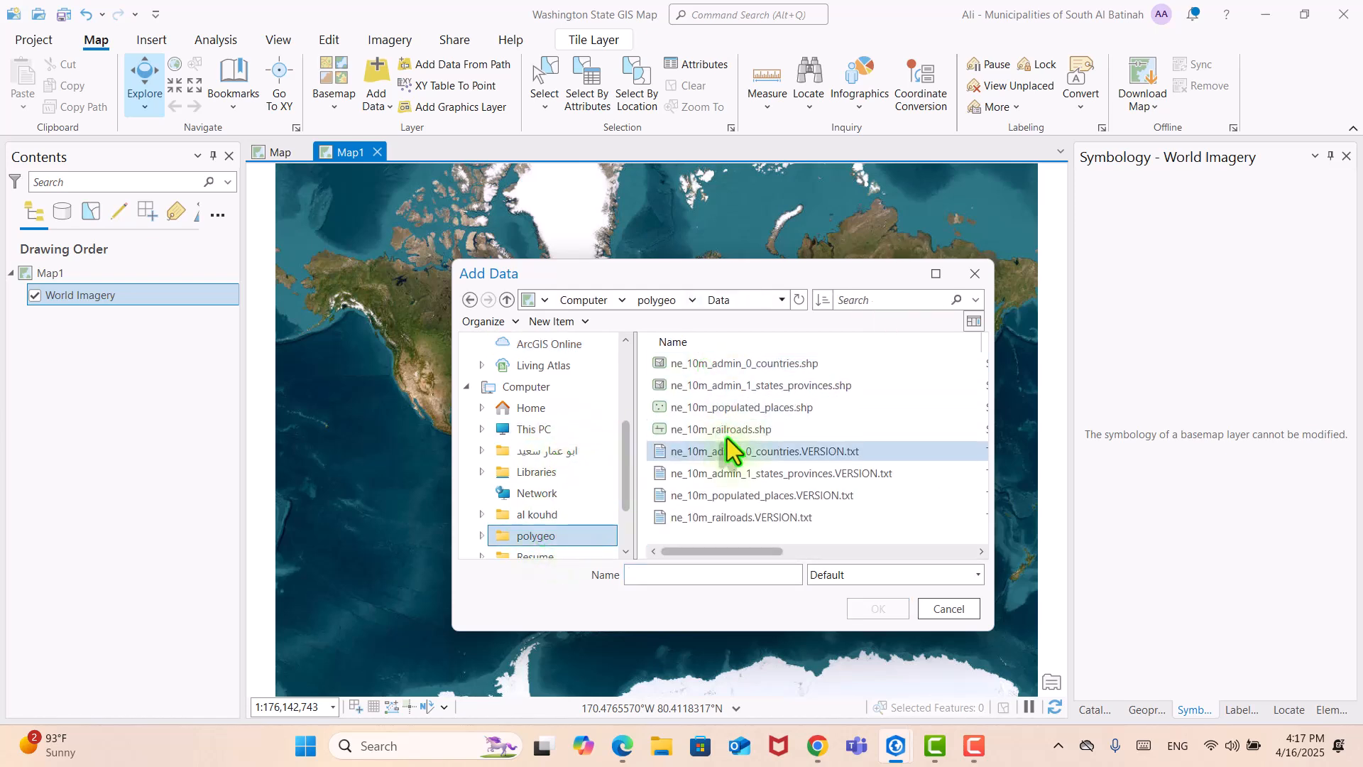
{"action": "left_click", "coordinate": [791, 389]}
{"action": "left_click", "coordinate": [785, 367], "text": "shift"}
{"action": "left_click", "coordinate": [783, 364]}
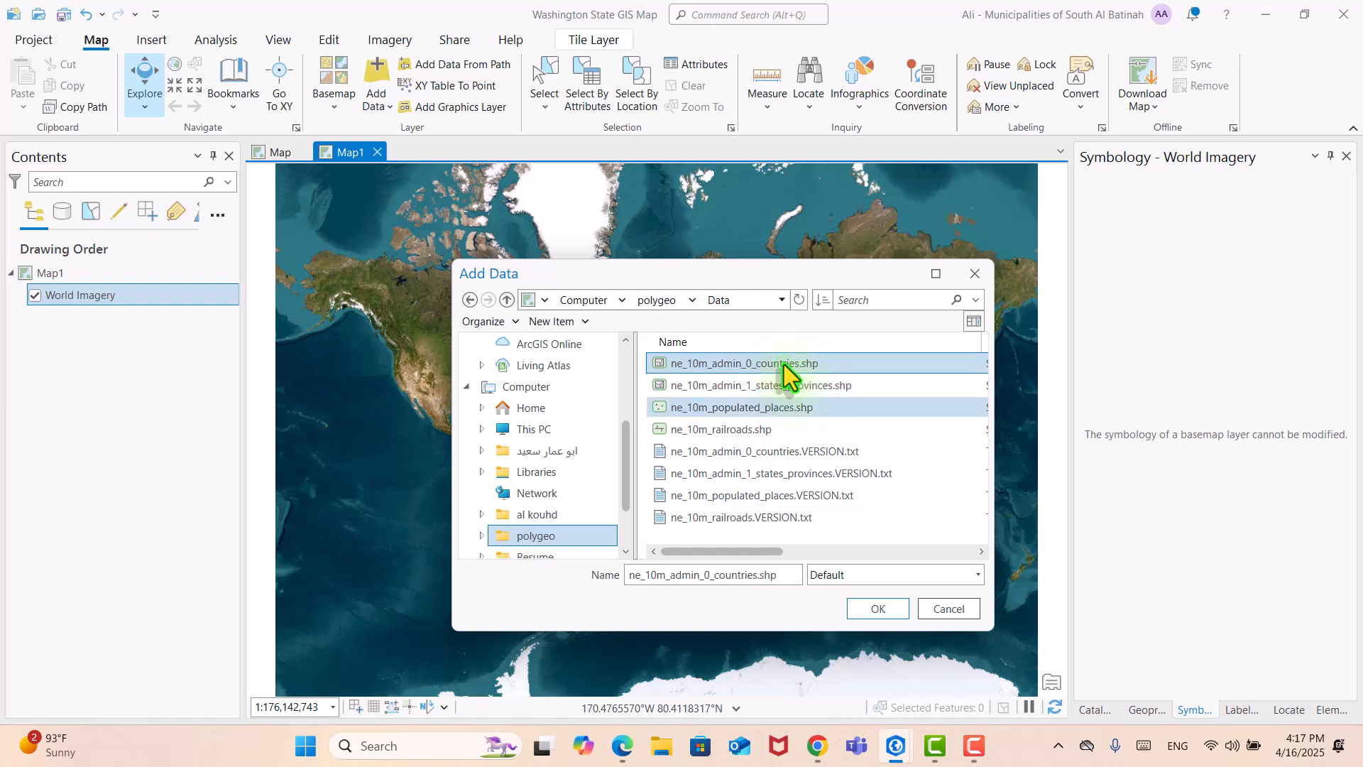
{"action": "left_click", "coordinate": [781, 429], "text": "ctrl"}
{"action": "left_click", "coordinate": [773, 408]}
{"action": "left_click", "coordinate": [771, 389], "text": "shift"}
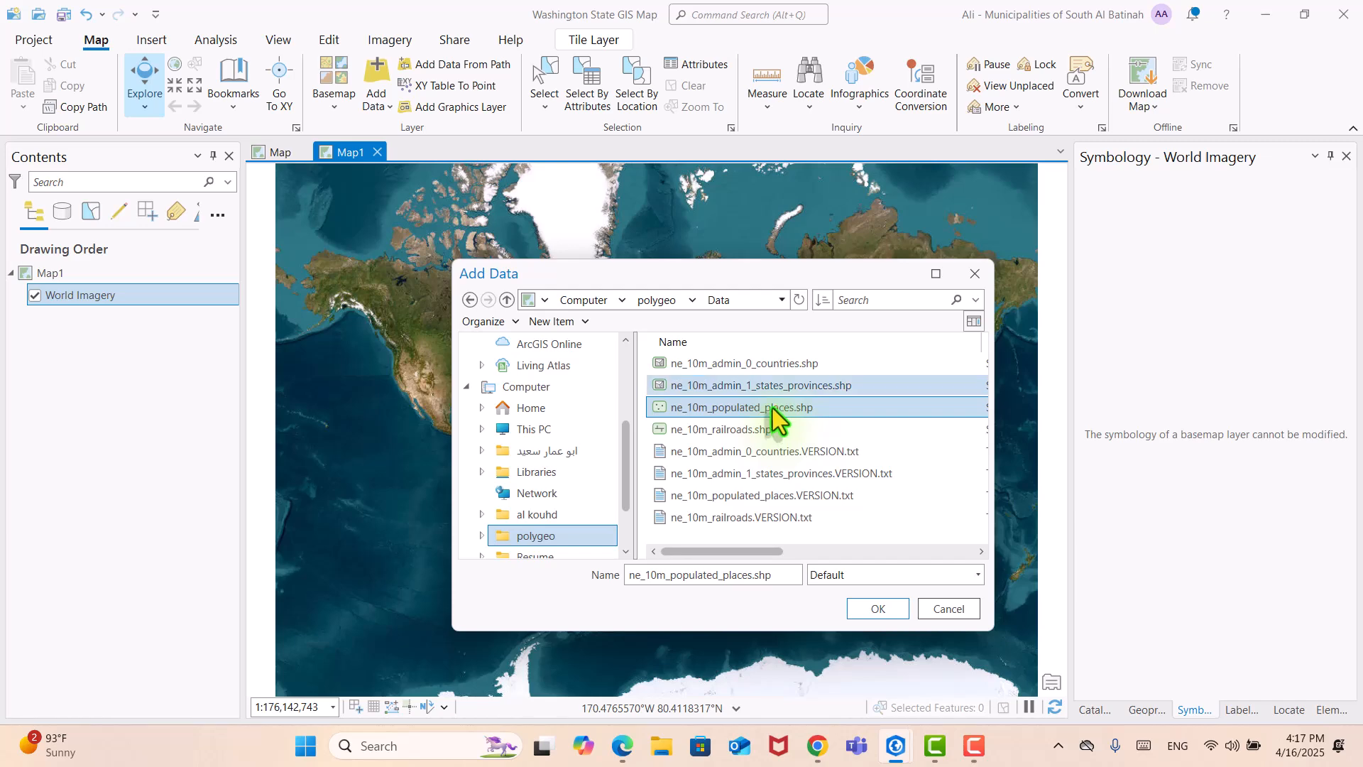
{"action": "left_click", "coordinate": [766, 363], "text": "shift"}
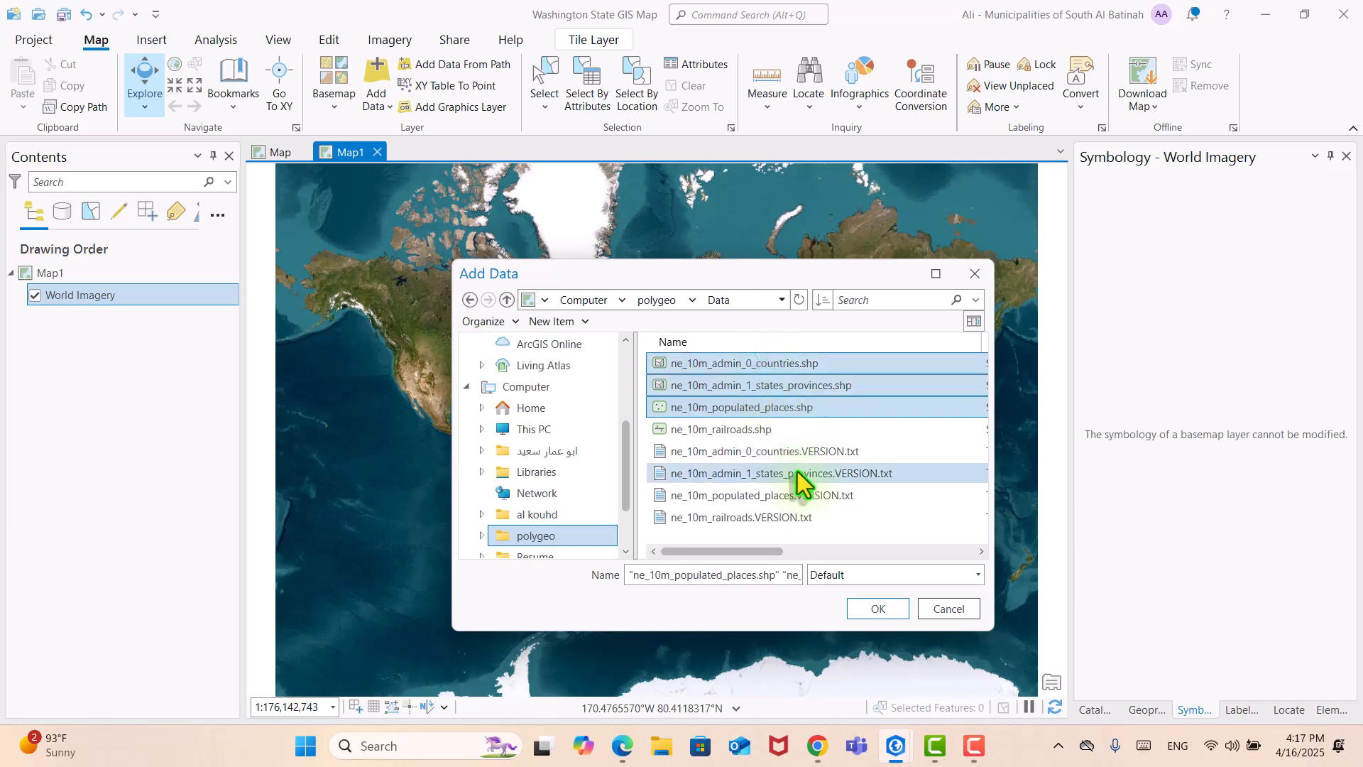
{"action": "left_click", "coordinate": [798, 494], "text": "ctrl"}
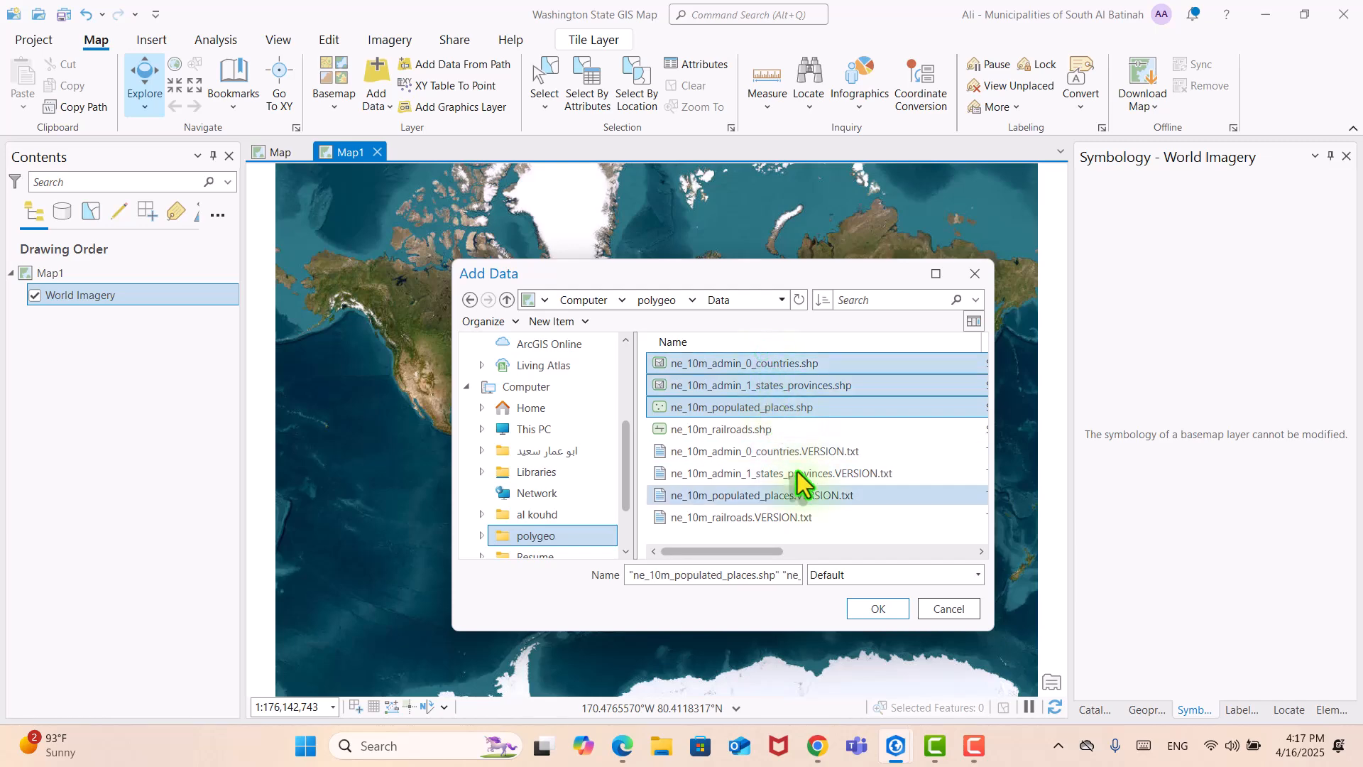
{"action": "left_click", "coordinate": [874, 603]}
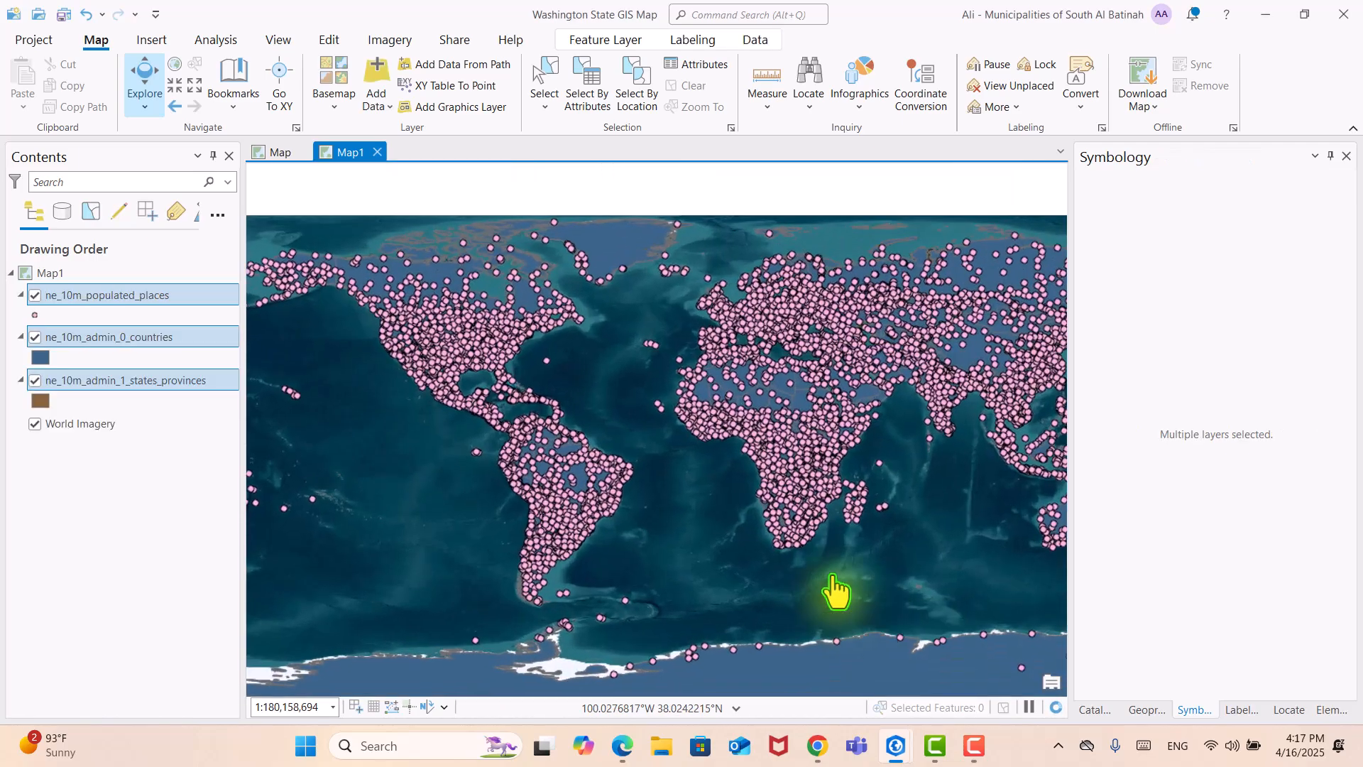
Step: Look through the polygon symbol gallery and primary symbology of the ne_10m_admin_0_countries layer, and close the Symbology pane
{"action": "scroll", "coordinate": [606, 435], "scroll_direction": "up", "scroll_amount": 3}
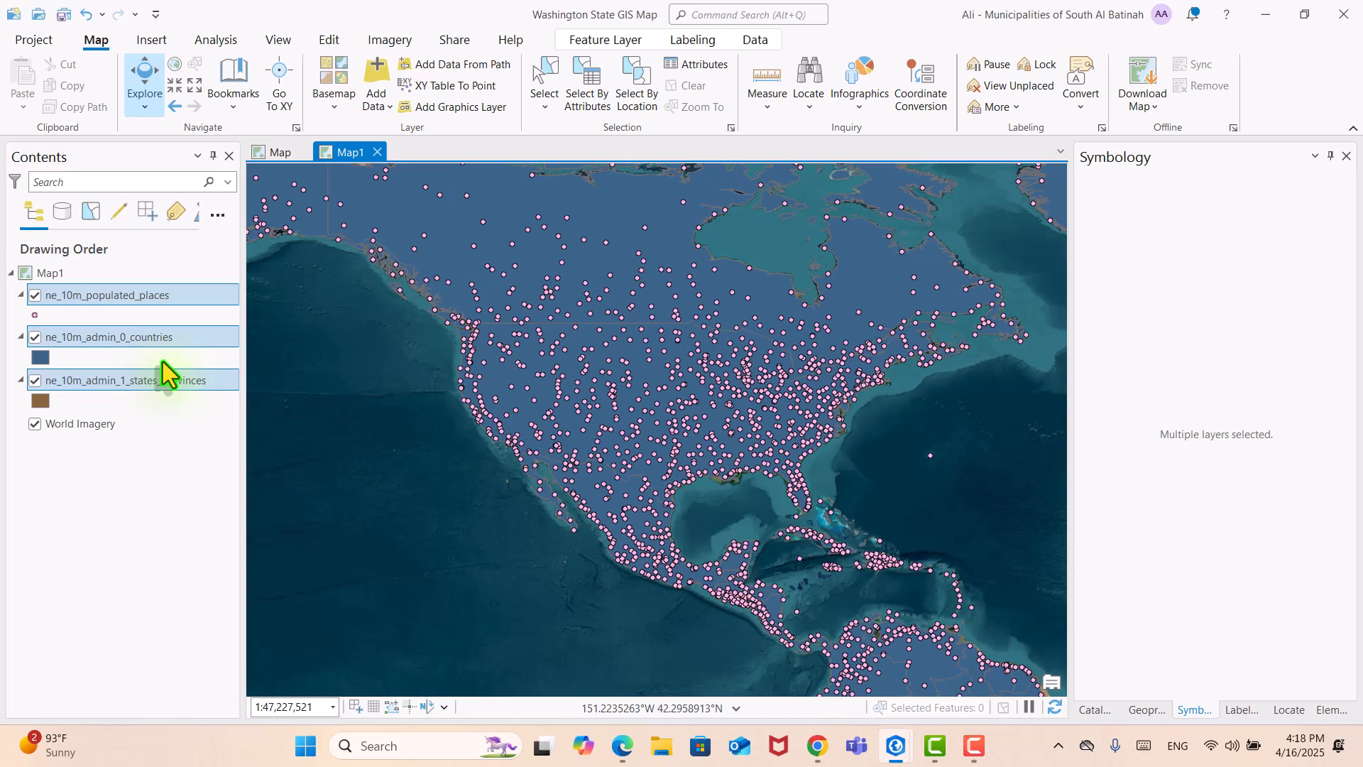
{"action": "left_click", "coordinate": [129, 381]}
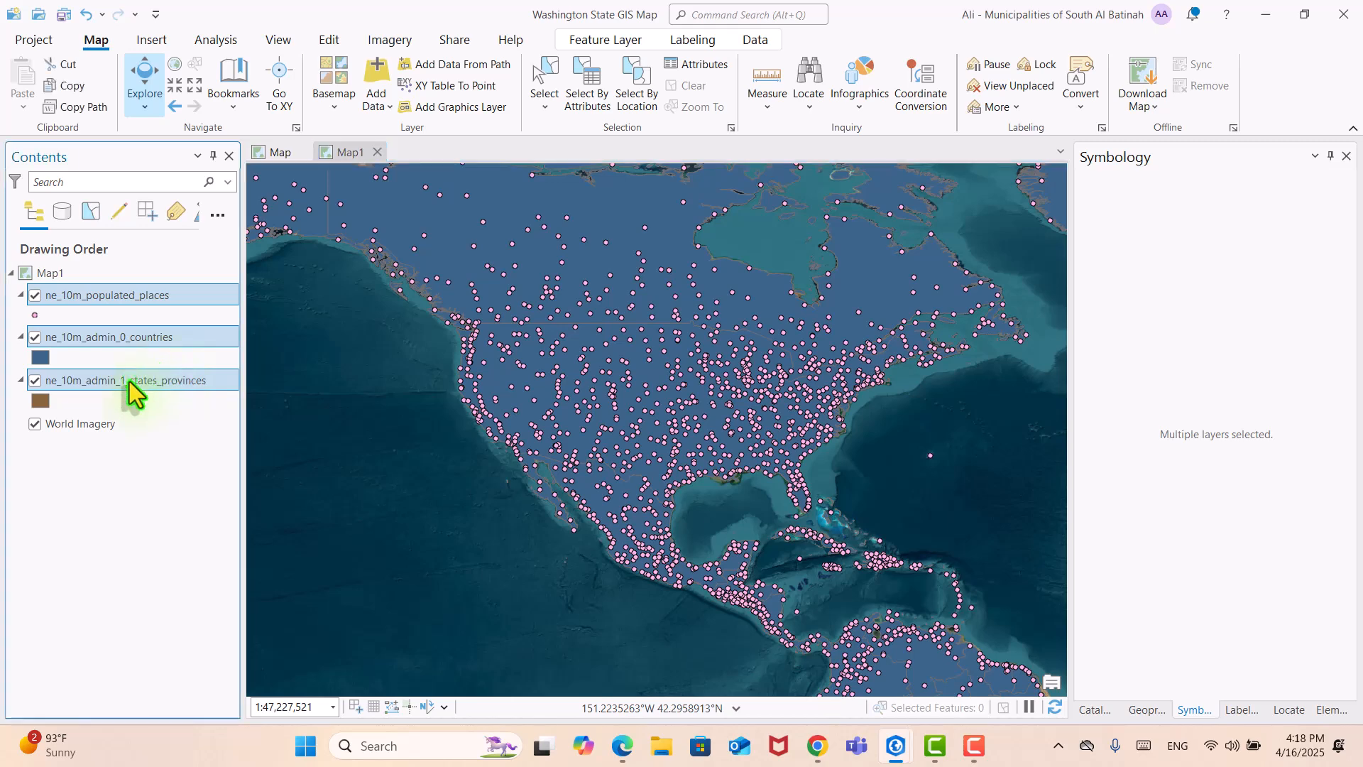
{"action": "left_click", "coordinate": [41, 357]}
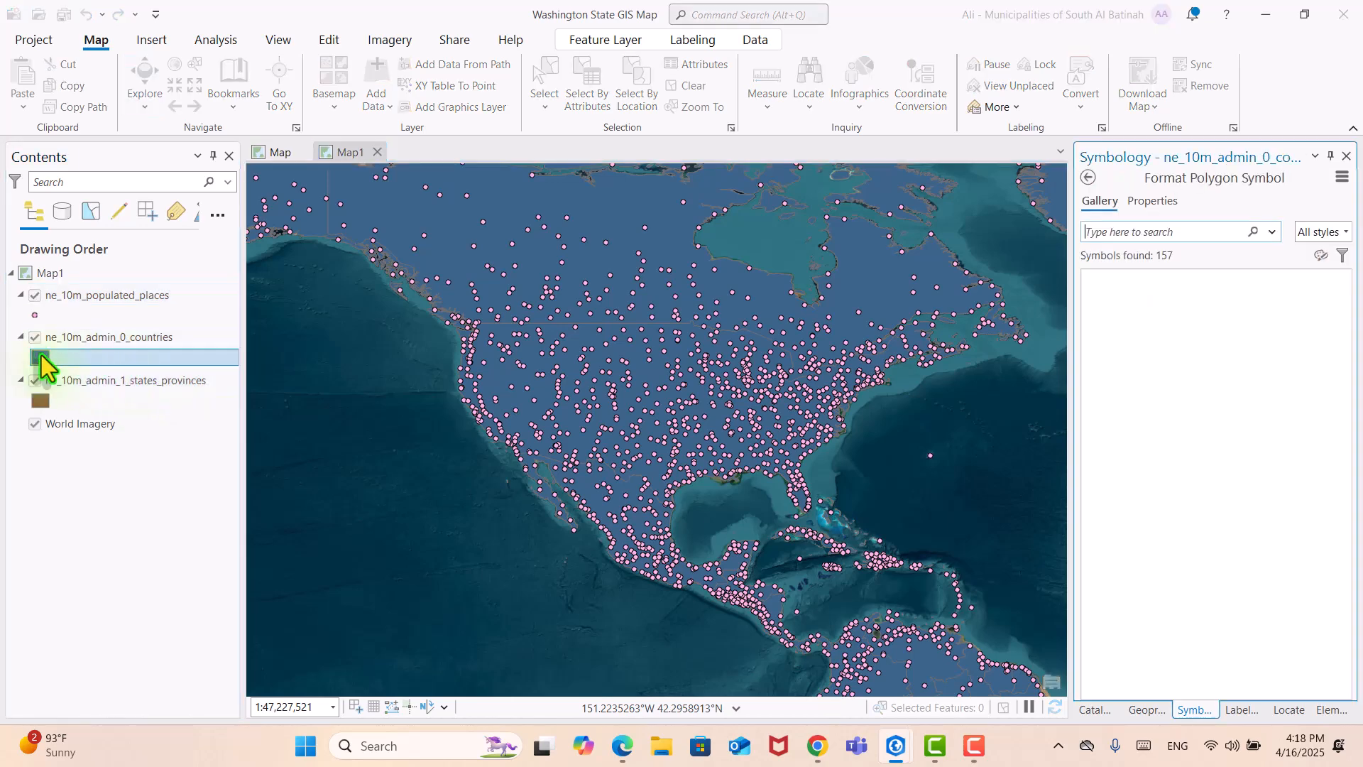
{"action": "left_click", "coordinate": [1150, 202]}
{"action": "left_click", "coordinate": [1102, 203]}
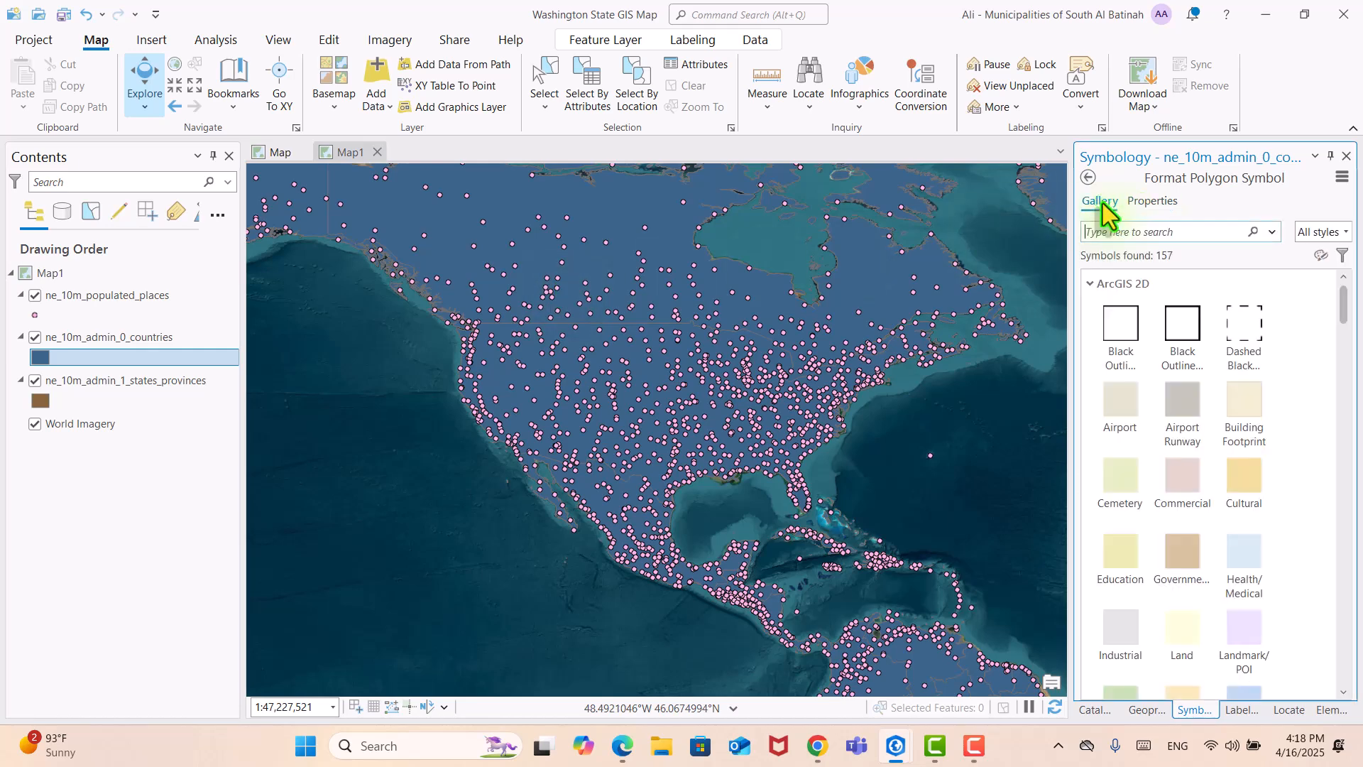
{"action": "right_click", "coordinate": [124, 355]}
{"action": "left_click", "coordinate": [124, 337]}
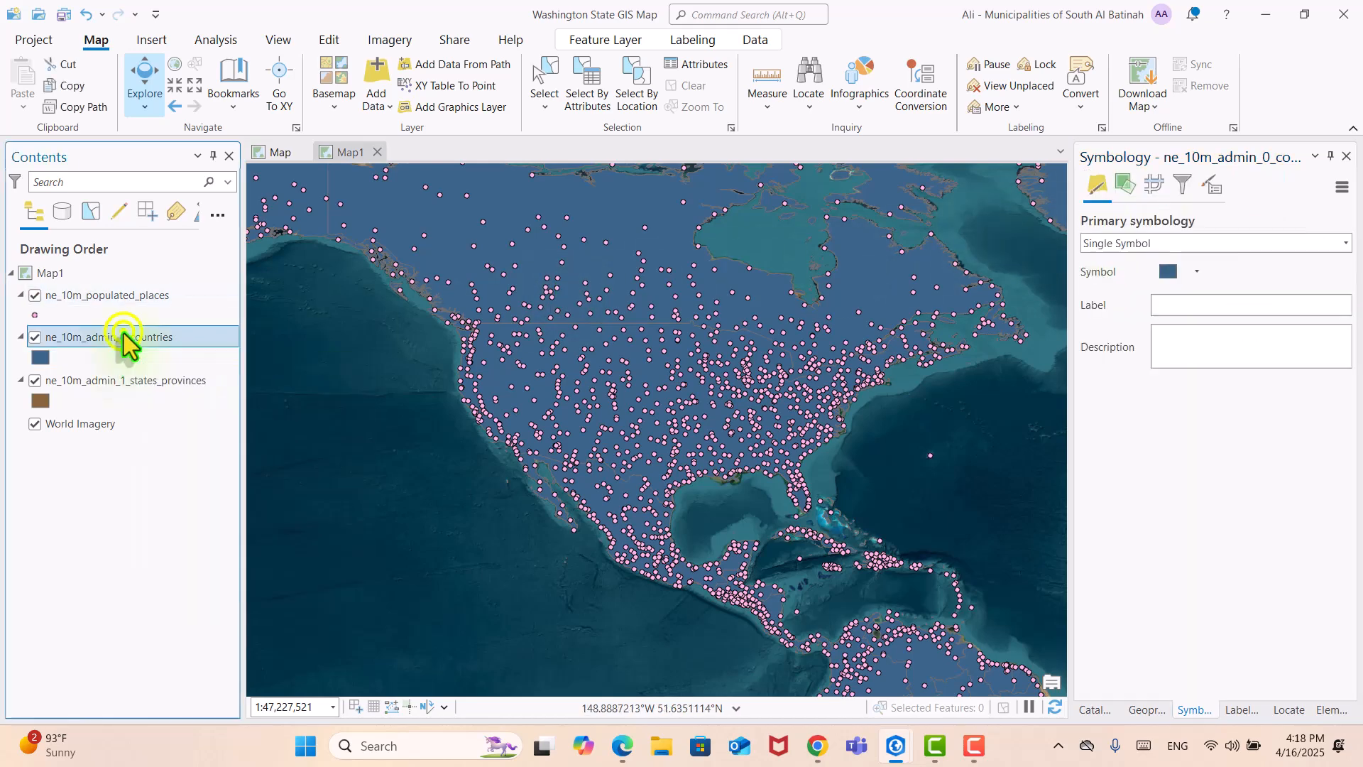
{"action": "right_click", "coordinate": [124, 336]}
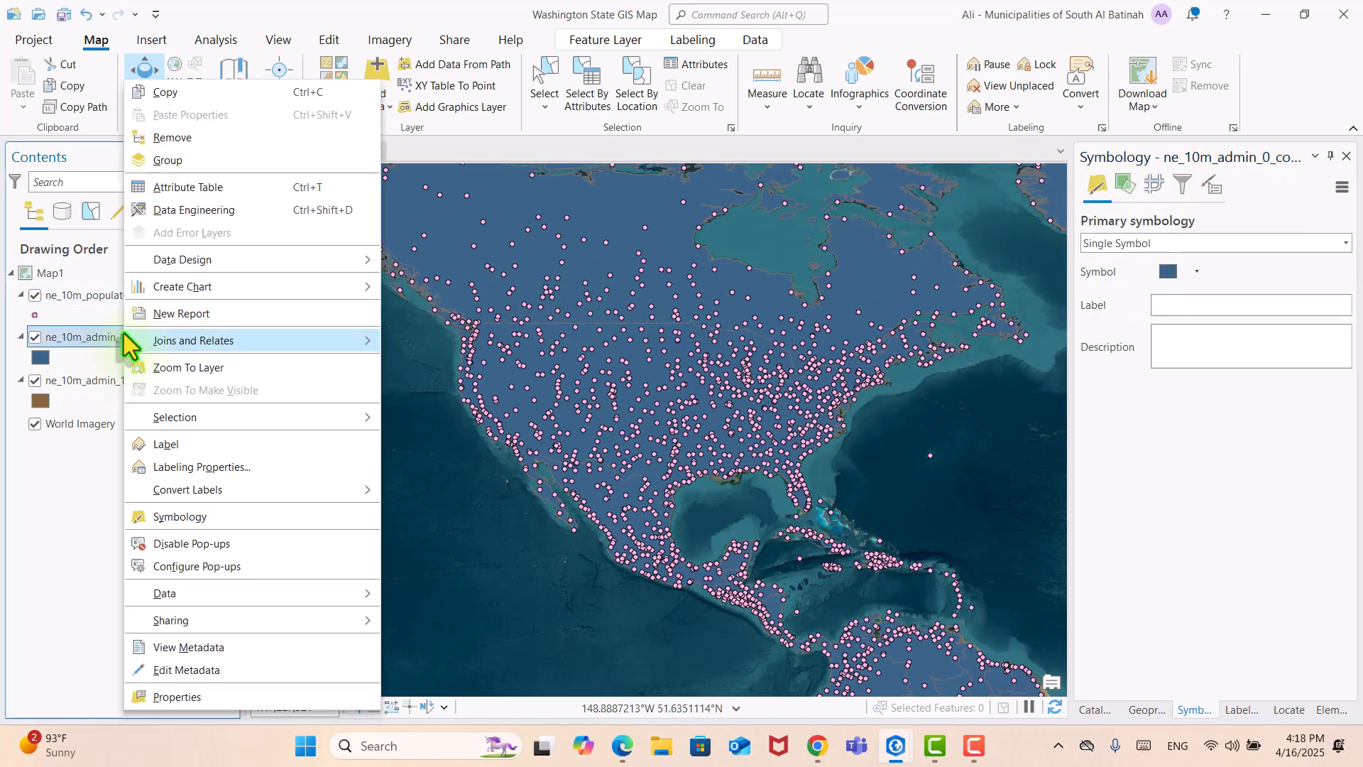
{"action": "left_click", "coordinate": [227, 522]}
{"action": "left_click", "coordinate": [1171, 273]}
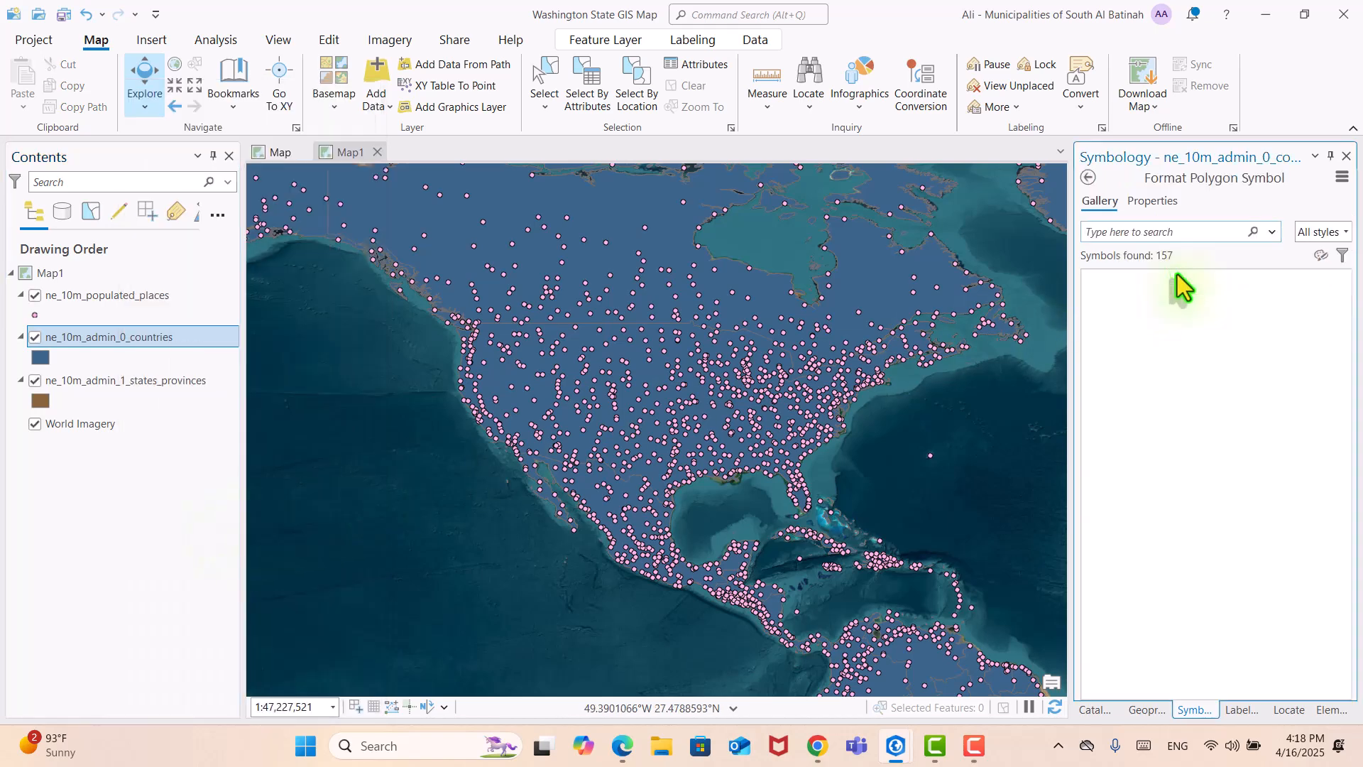
{"action": "left_click", "coordinate": [1346, 155]}
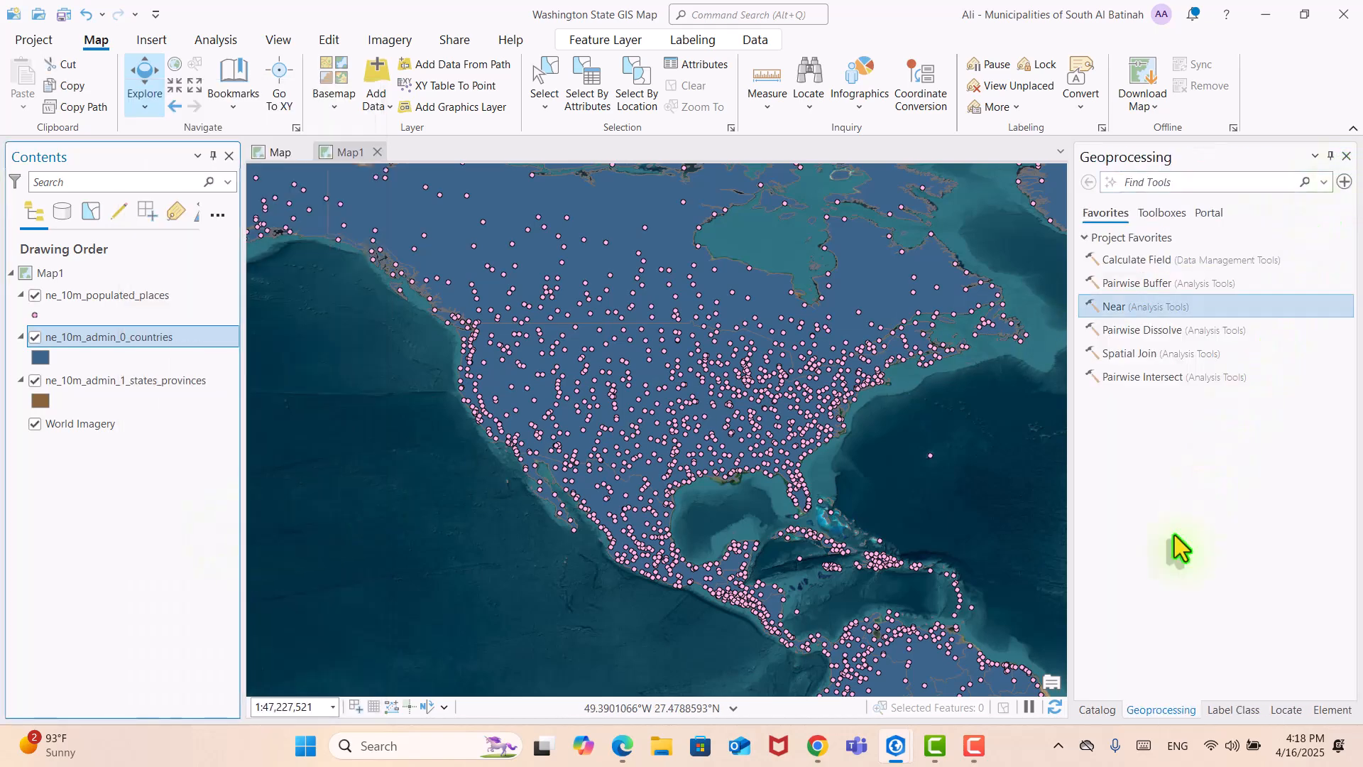
{"action": "left_click", "coordinate": [1097, 710]}
{"action": "left_click", "coordinate": [1234, 710]}
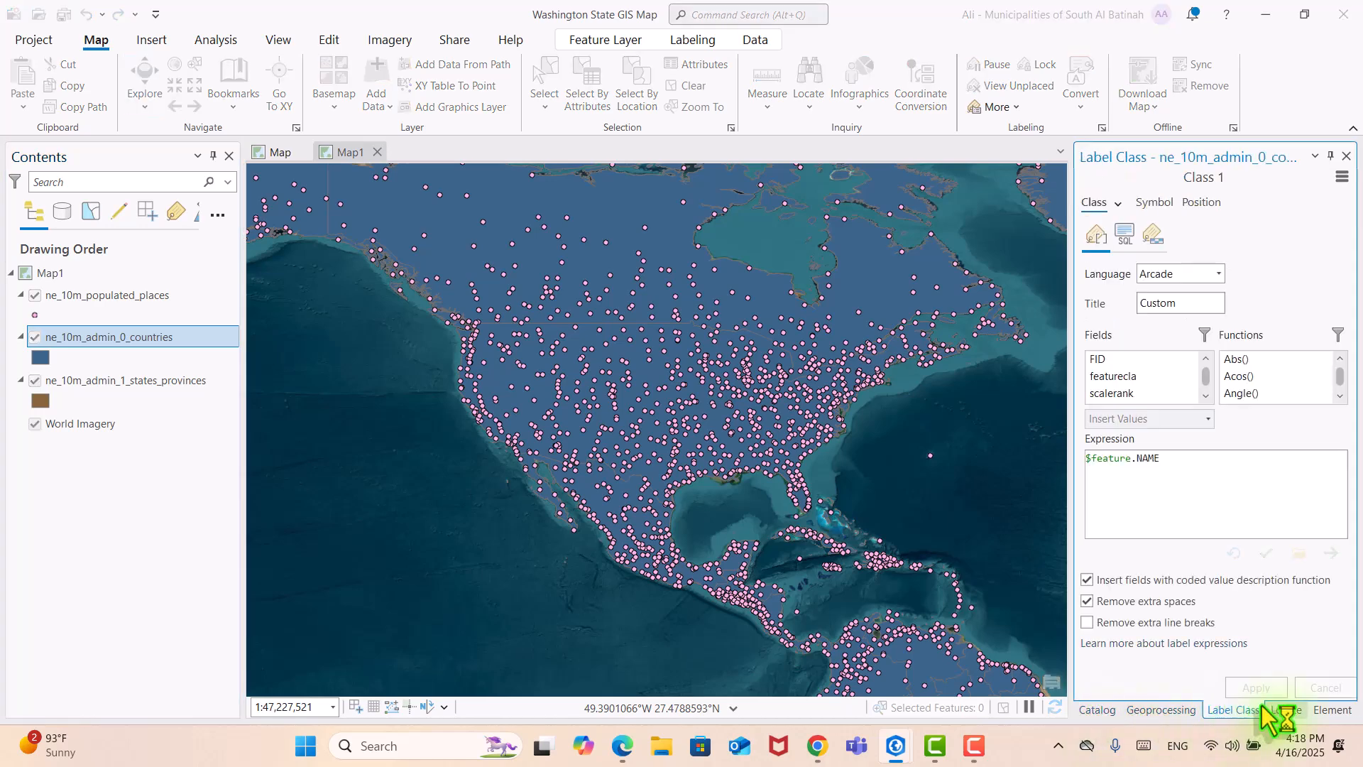
{"action": "left_click", "coordinate": [1201, 203]}
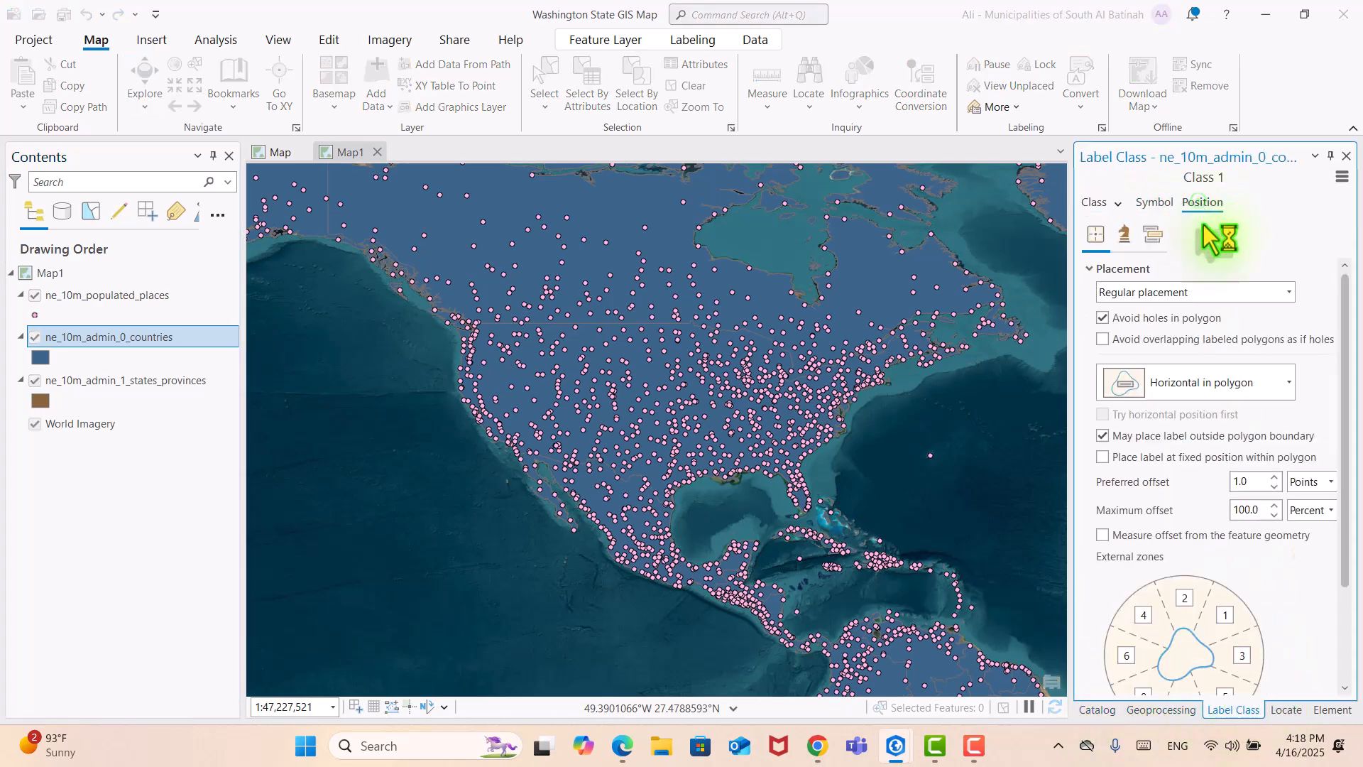
{"action": "left_click", "coordinate": [1332, 710]}
{"action": "left_click", "coordinate": [1098, 710]}
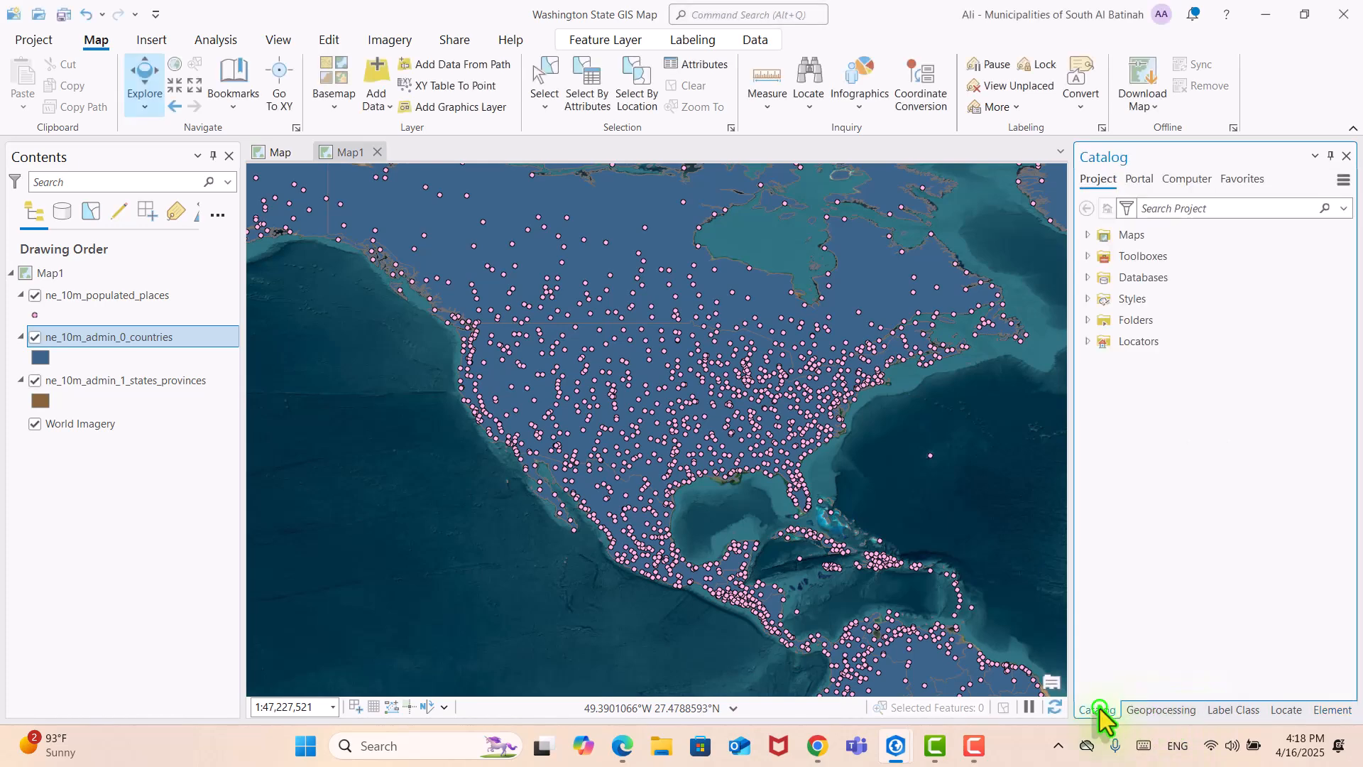
{"action": "left_click", "coordinate": [1220, 711]}
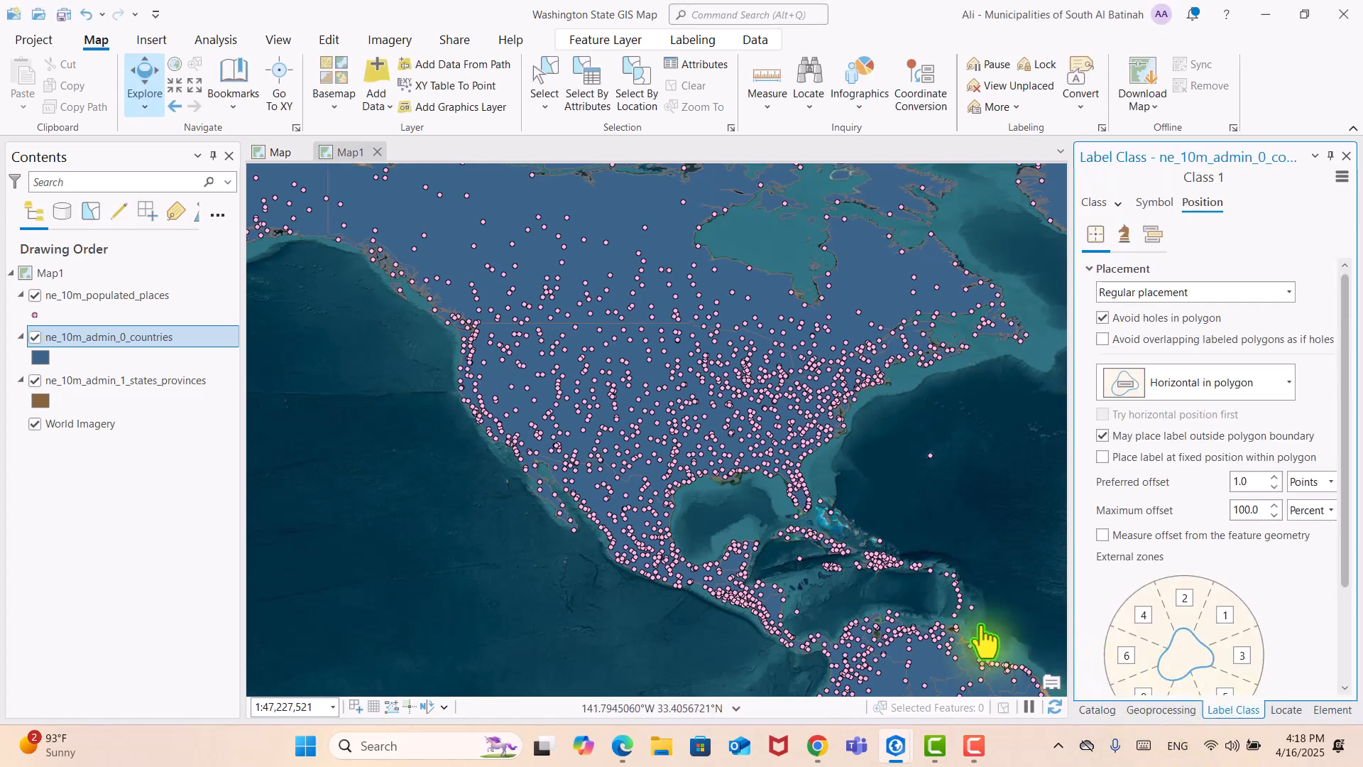
Step: Change the primary symbology of the ne_10m_admin_0_countries layer to Unique Values
{"action": "right_click", "coordinate": [112, 332]}
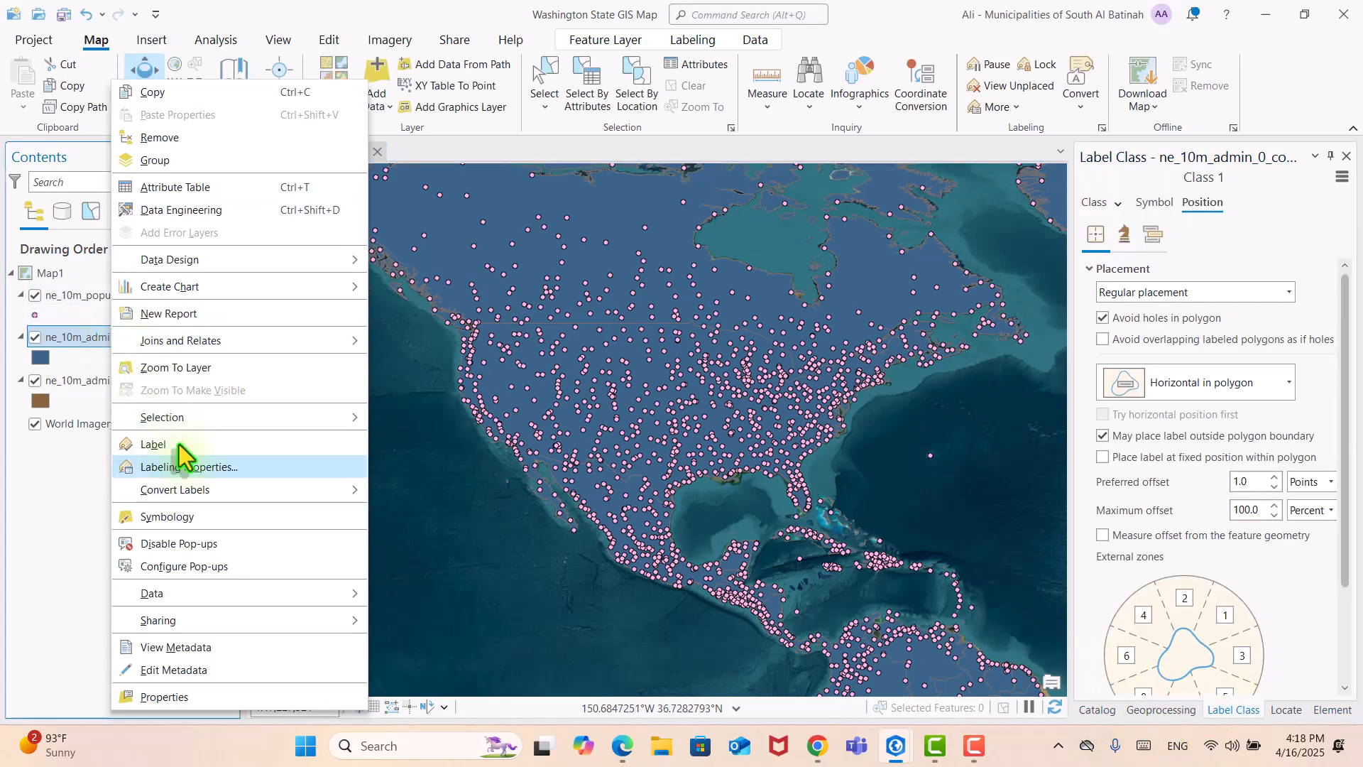
{"action": "left_click", "coordinate": [220, 517]}
{"action": "left_click", "coordinate": [1344, 244]}
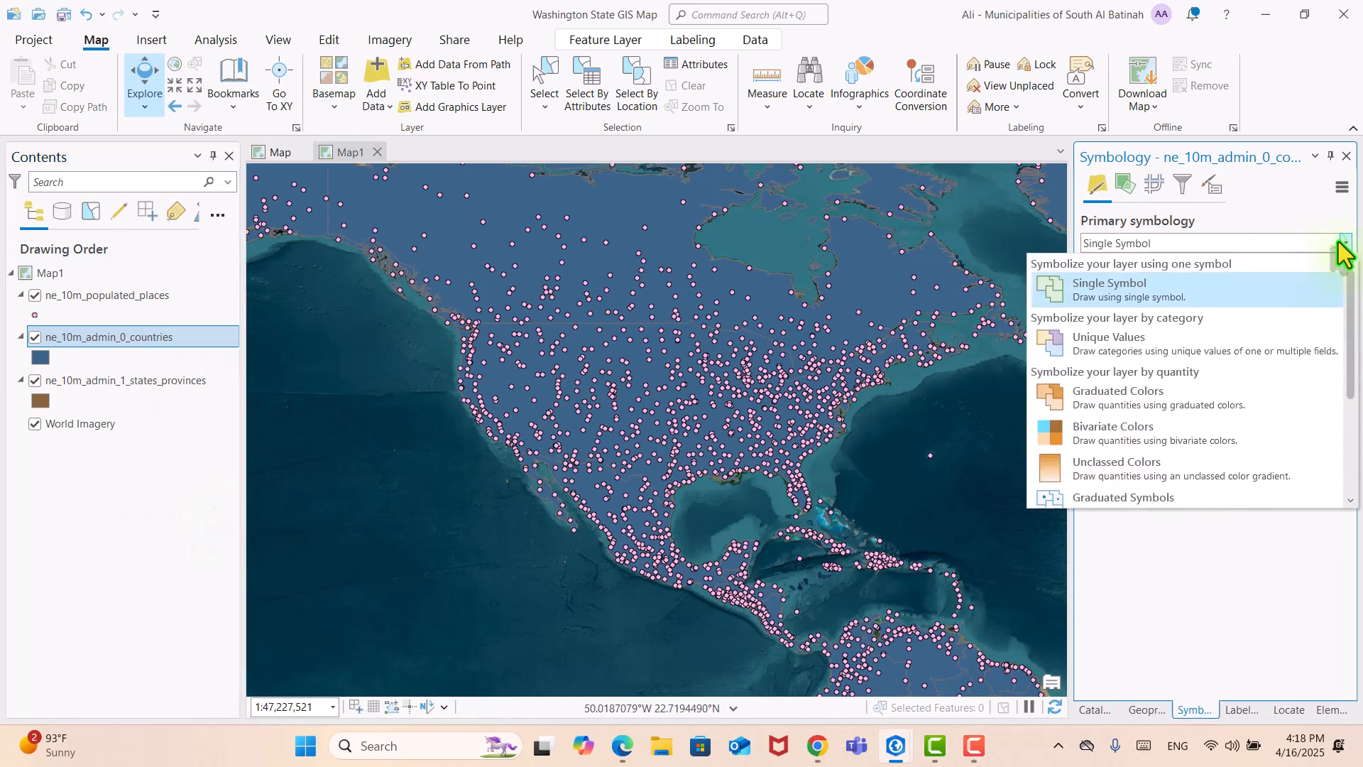
{"action": "key", "text": "Down"}
{"action": "left_click", "coordinate": [1200, 351]}
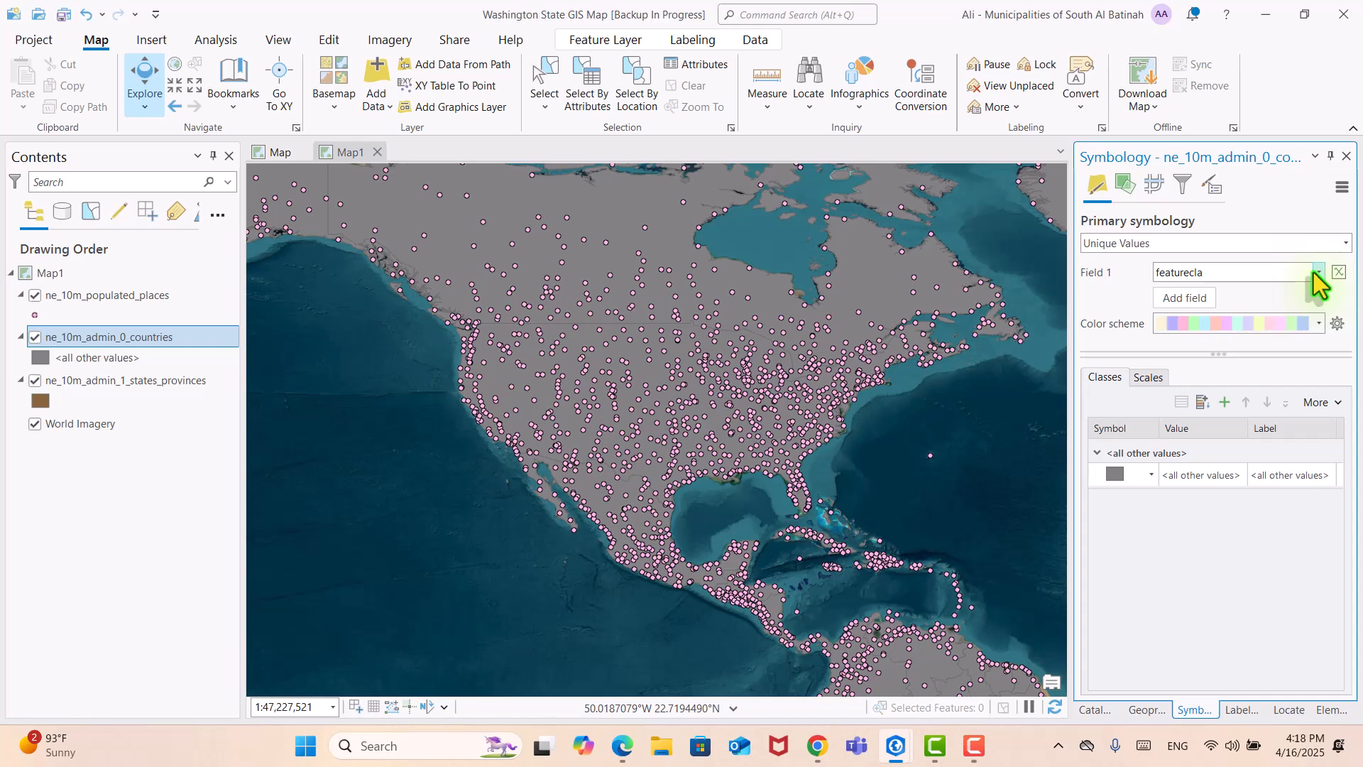
Step: Symbolize the countries by the NAME field and generate the full list of unique values
{"action": "left_click", "coordinate": [1317, 273]}
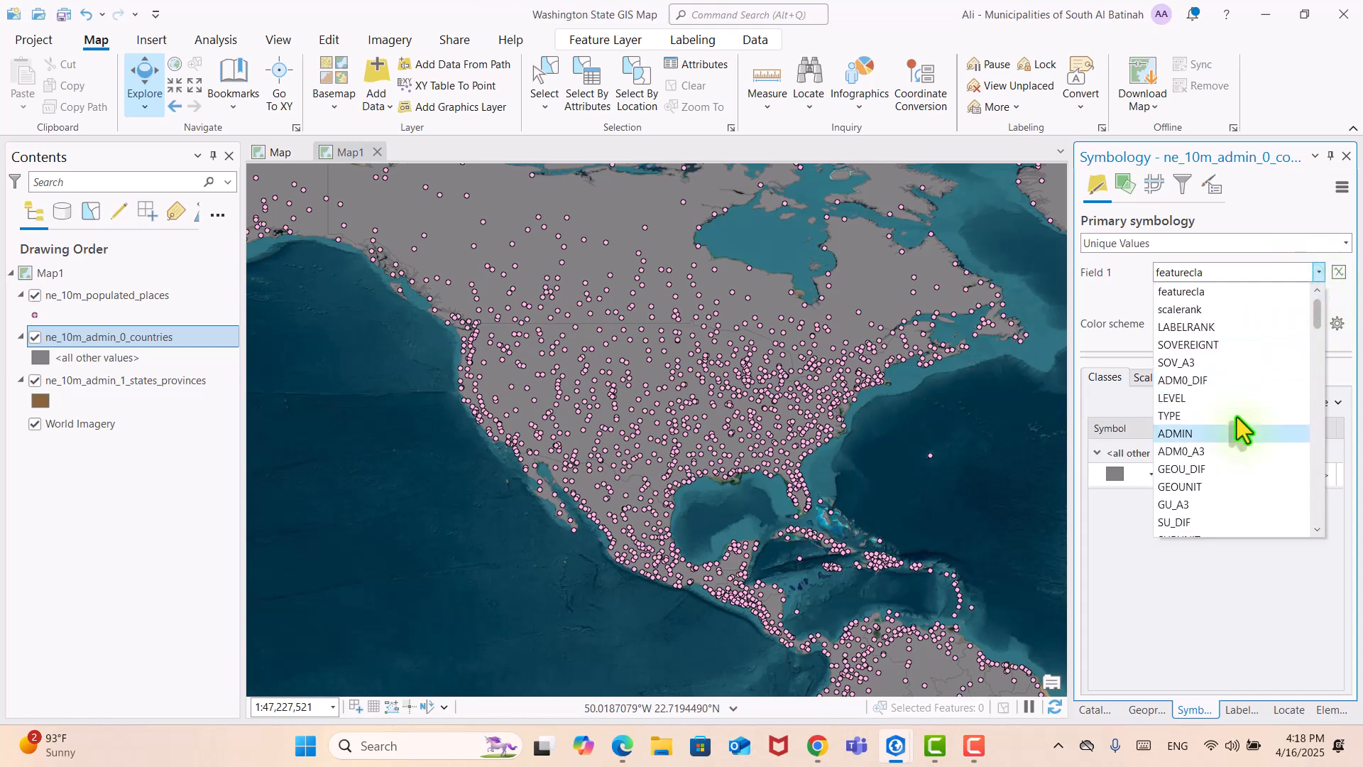
{"action": "scroll", "coordinate": [1239, 426], "scroll_direction": "down", "scroll_amount": 3}
{"action": "left_click", "coordinate": [1182, 433]}
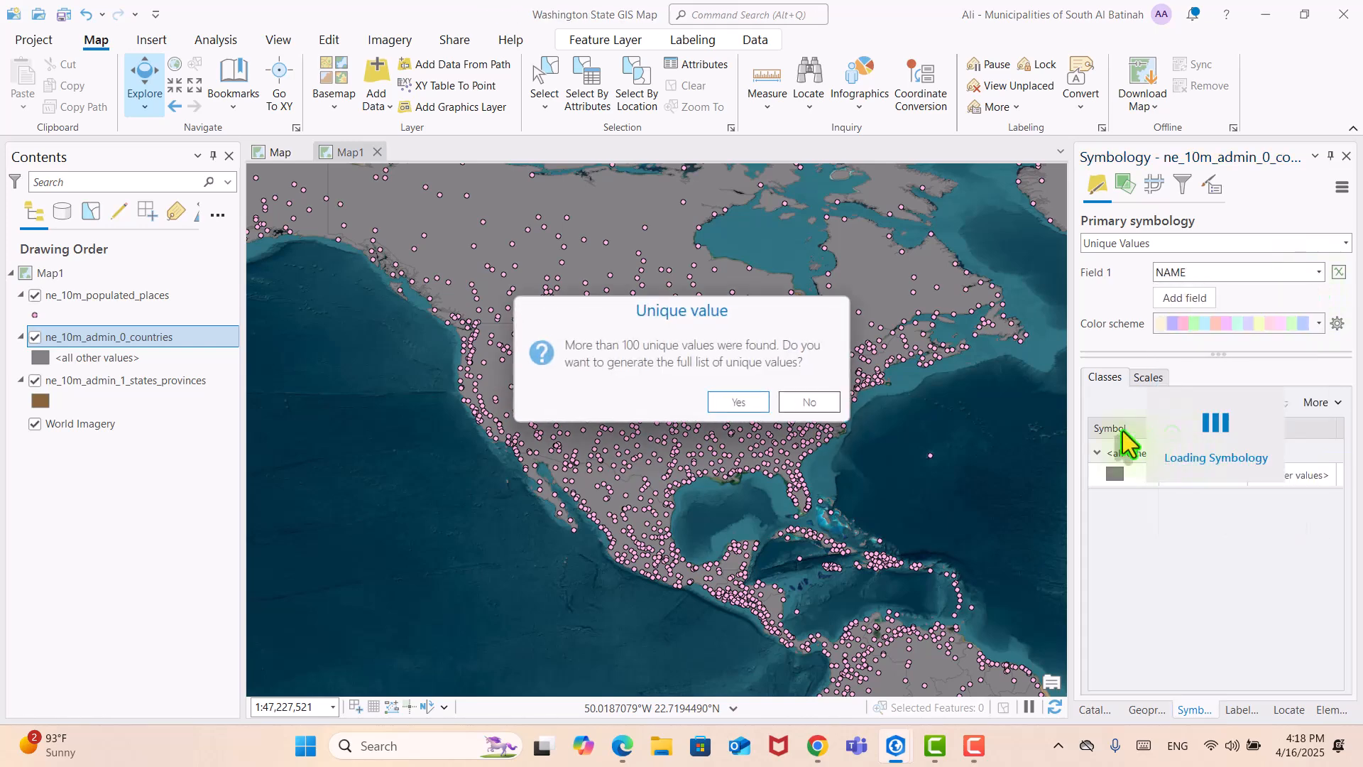
{"action": "left_click", "coordinate": [739, 402]}
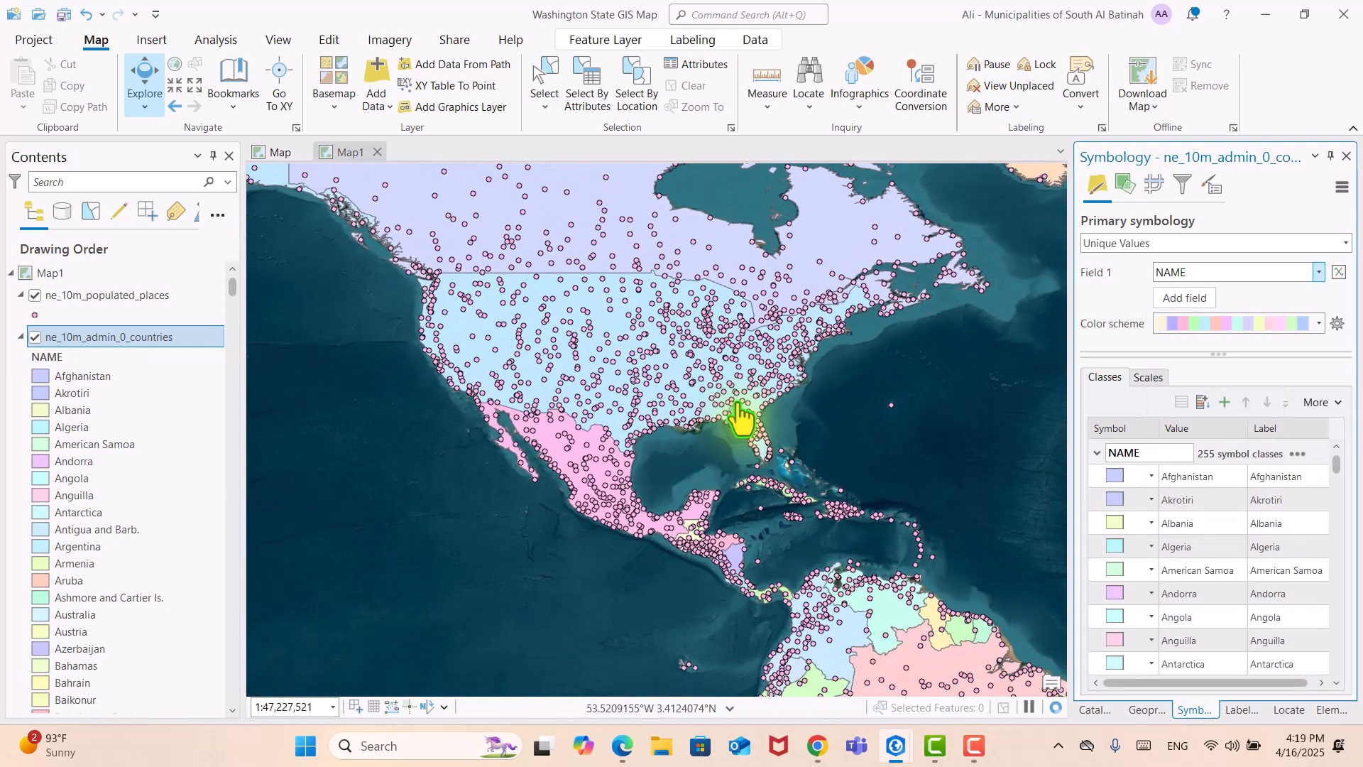
Step: Turn off the visibility of the ne_10m_populated_places layer
{"action": "left_click", "coordinate": [35, 295]}
{"action": "scroll", "coordinate": [752, 506], "scroll_direction": "up", "scroll_amount": 2}
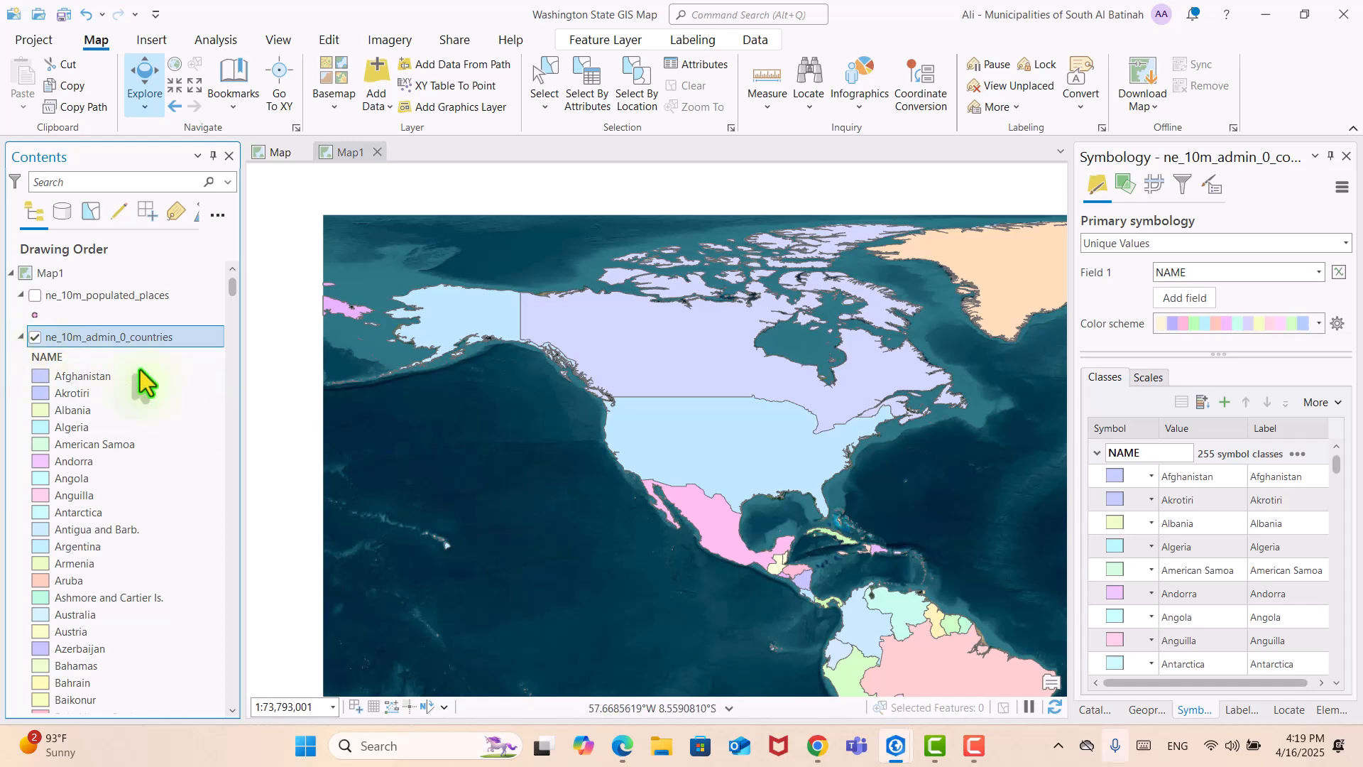
Step: Remove the <all other values> class from the countries layer's unique values symbology
{"action": "scroll", "coordinate": [1203, 646], "scroll_direction": "down", "scroll_amount": 10}
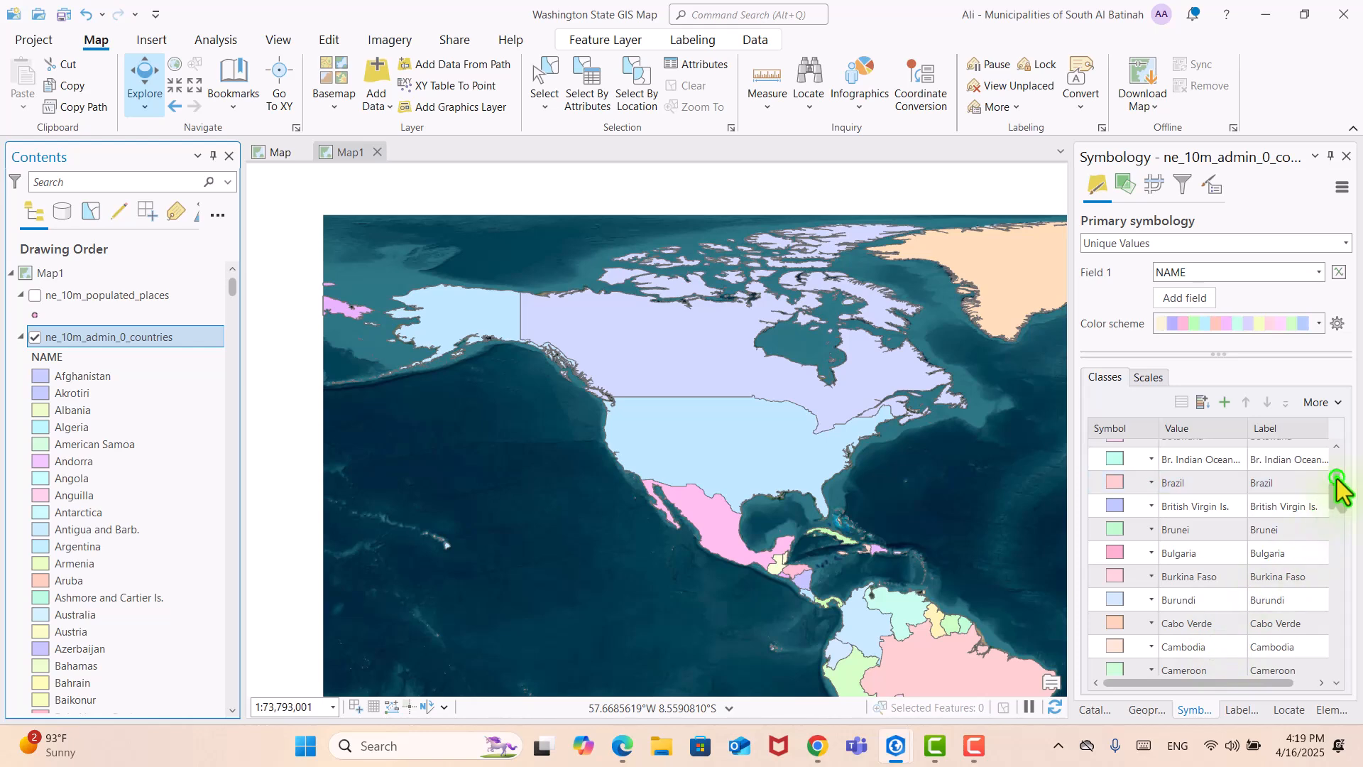
{"action": "left_click_drag", "start_coordinate": [1337, 479], "coordinate": [1356, 692]}
{"action": "right_click", "coordinate": [1225, 660]}
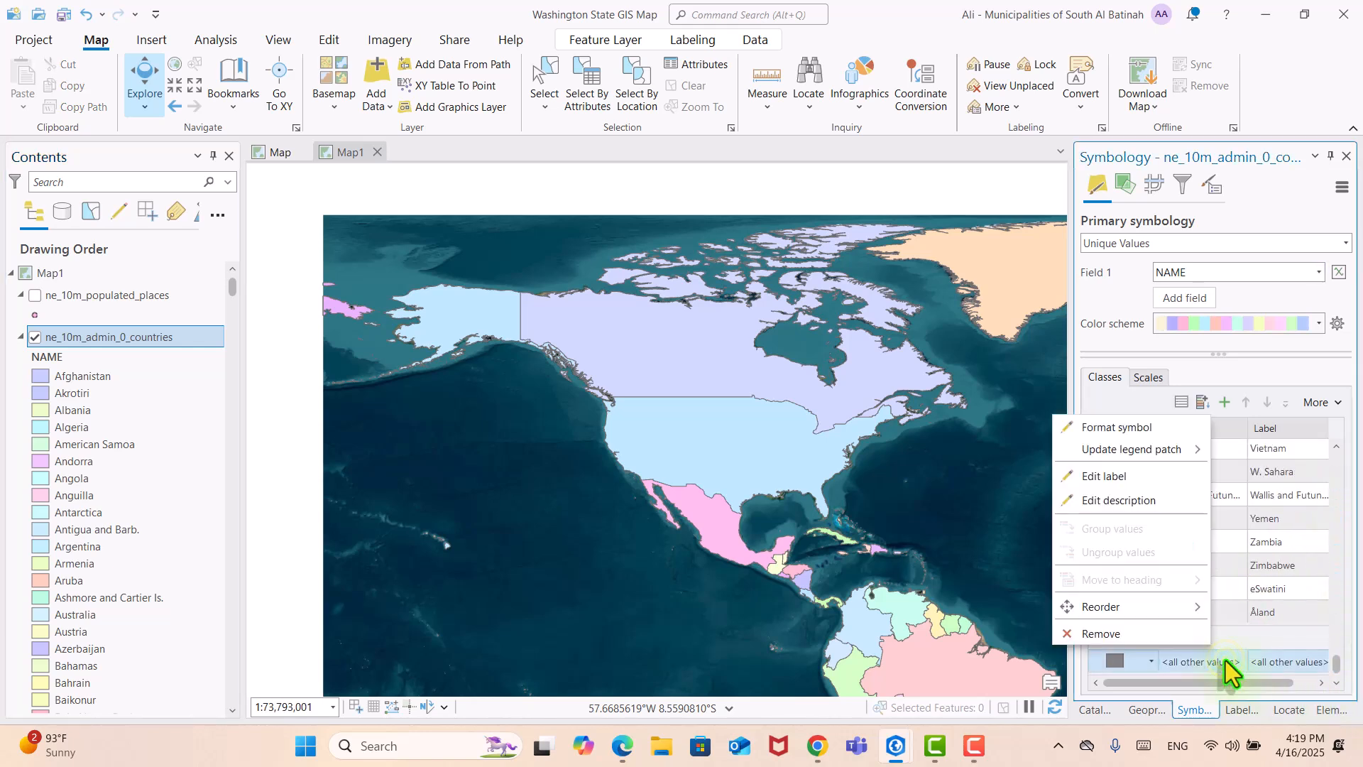
{"action": "key", "text": "Up"}
{"action": "key", "text": "Up"}
{"action": "key", "text": "Up"}
{"action": "key", "text": "Up"}
{"action": "key", "text": "Up"}
{"action": "key", "text": "Up"}
{"action": "key", "text": "Down"}
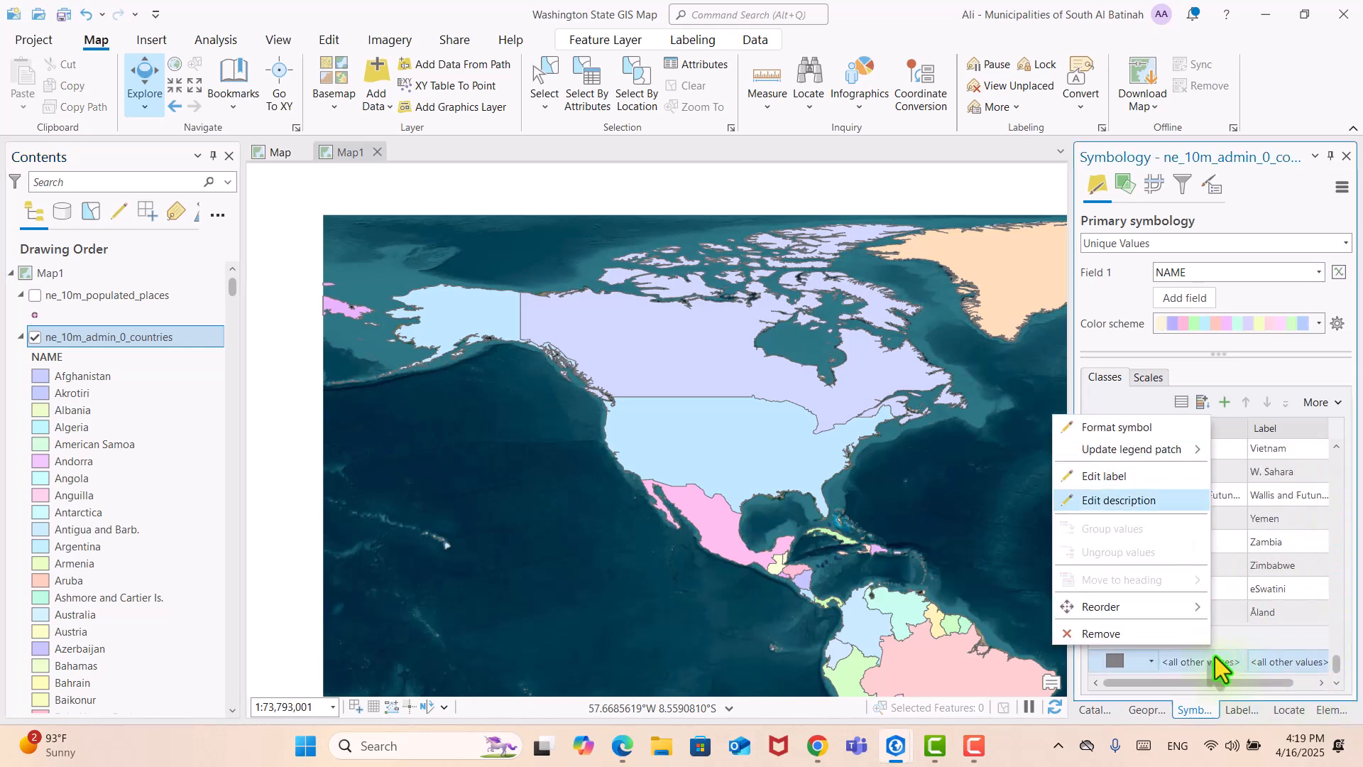
{"action": "left_click", "coordinate": [1101, 633]}
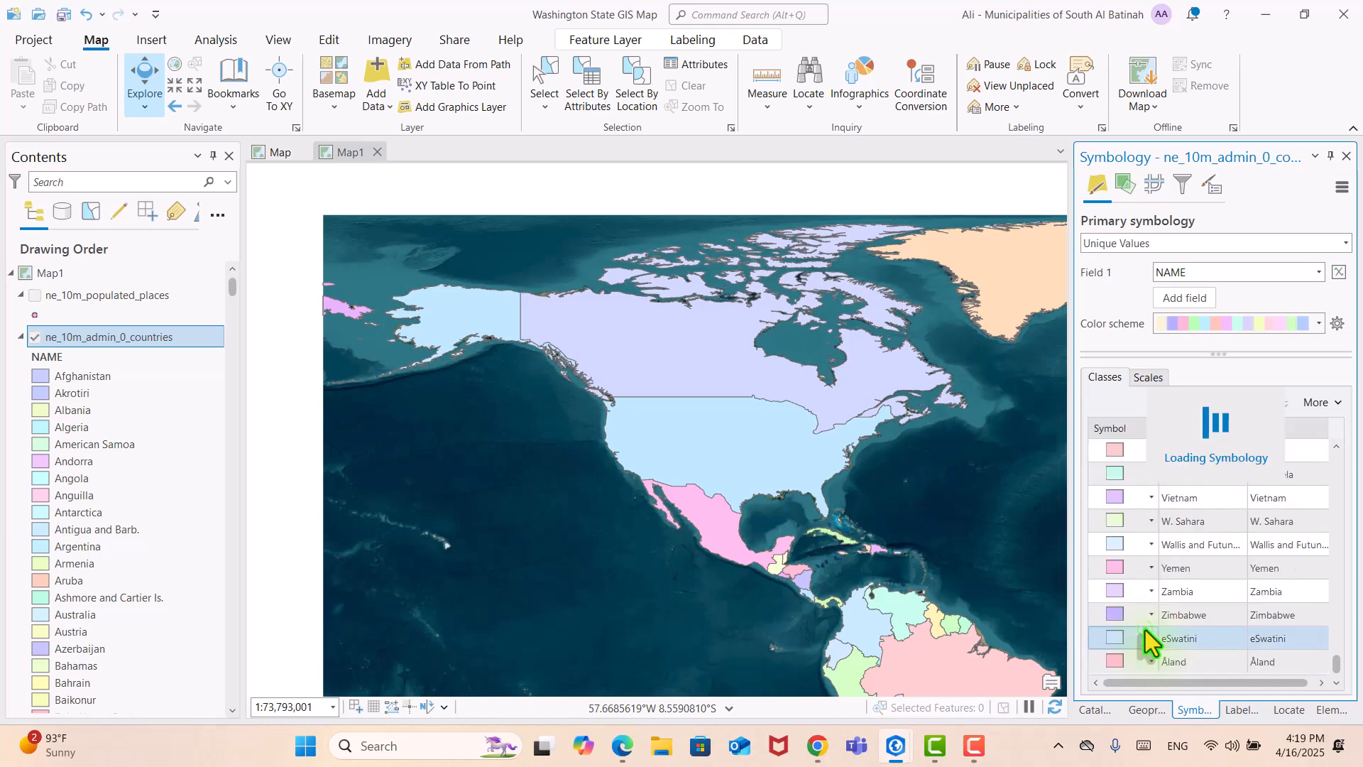
Step: Inspect the country colours over North America and collapse the legend of the ne_10m_admin_0_countries layer
{"action": "scroll", "coordinate": [731, 493], "scroll_direction": "up", "scroll_amount": 1}
{"action": "scroll", "coordinate": [710, 476], "scroll_direction": "up", "scroll_amount": 1}
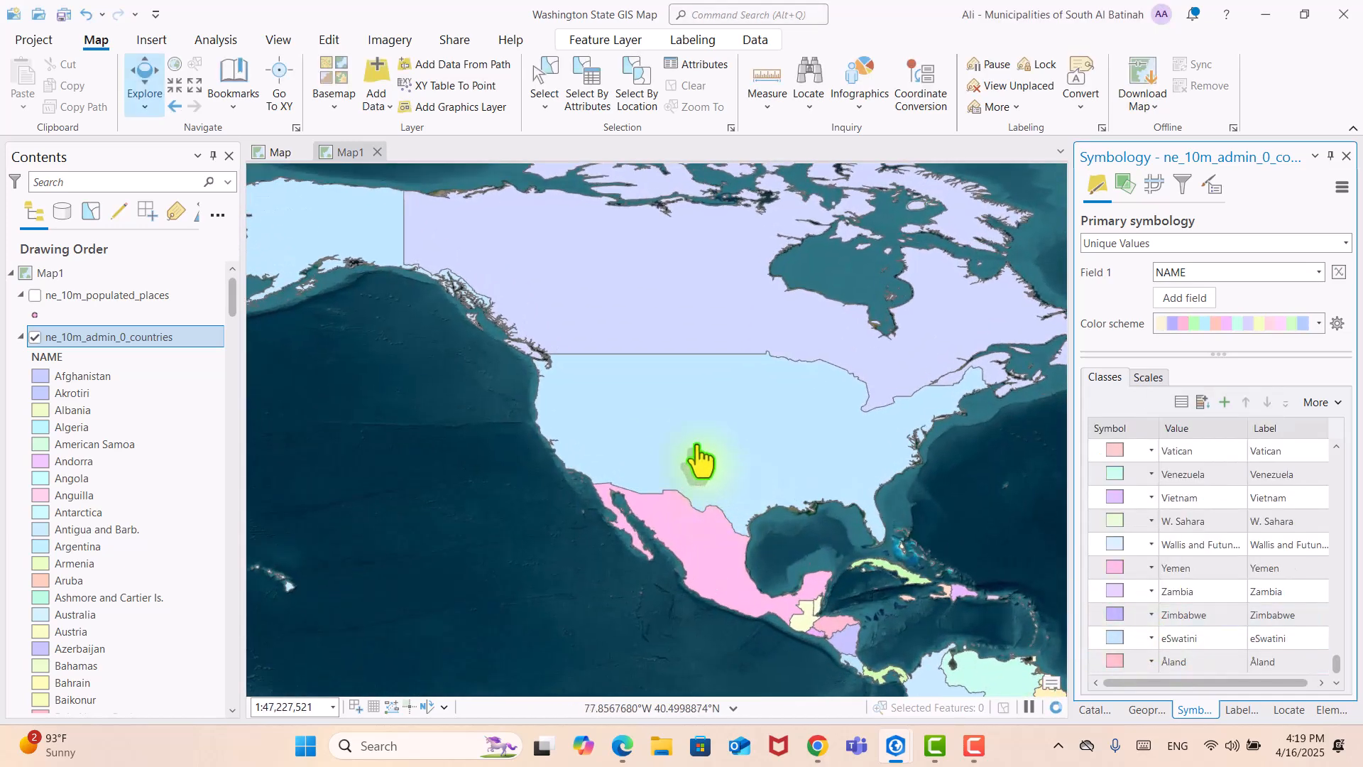
{"action": "scroll", "coordinate": [666, 404], "scroll_direction": "down", "scroll_amount": 1}
{"action": "scroll", "coordinate": [722, 458], "scroll_direction": "up", "scroll_amount": 1}
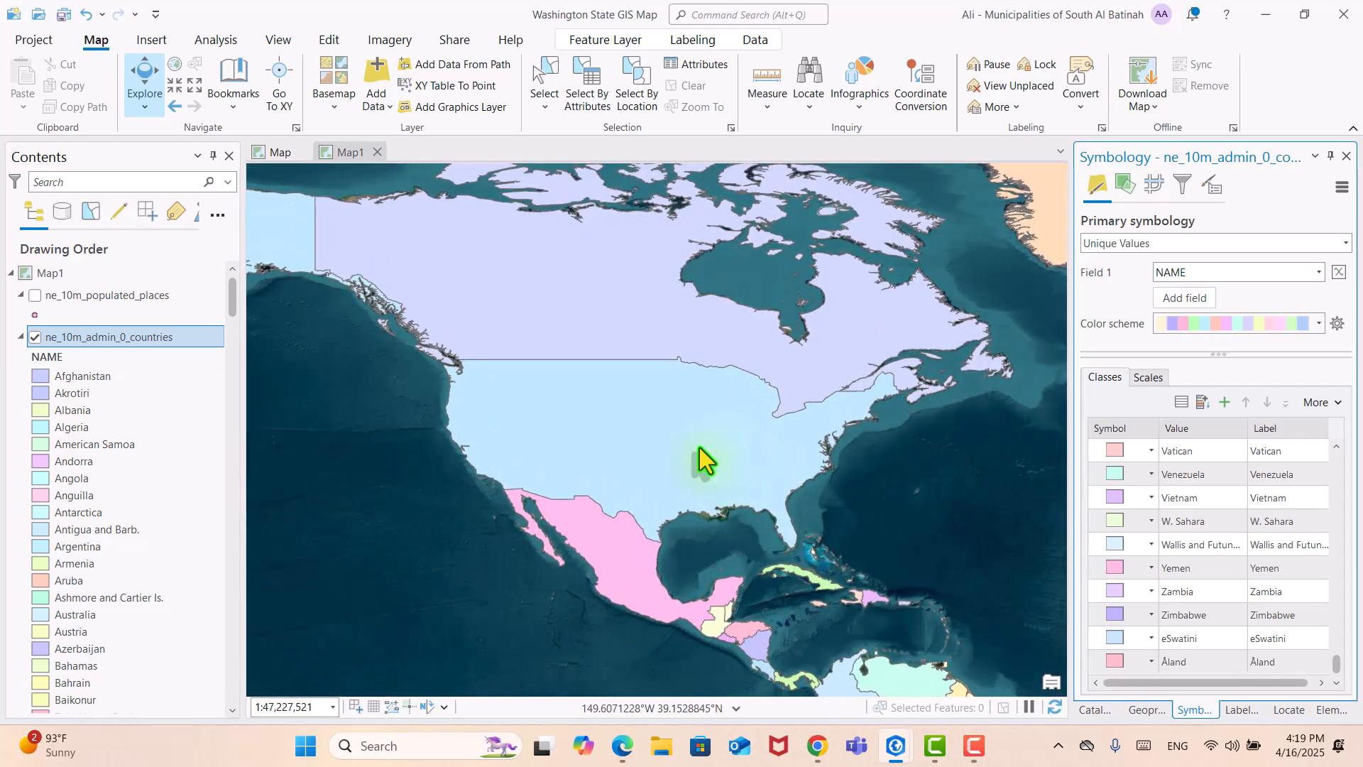
{"action": "left_click", "coordinate": [20, 336]}
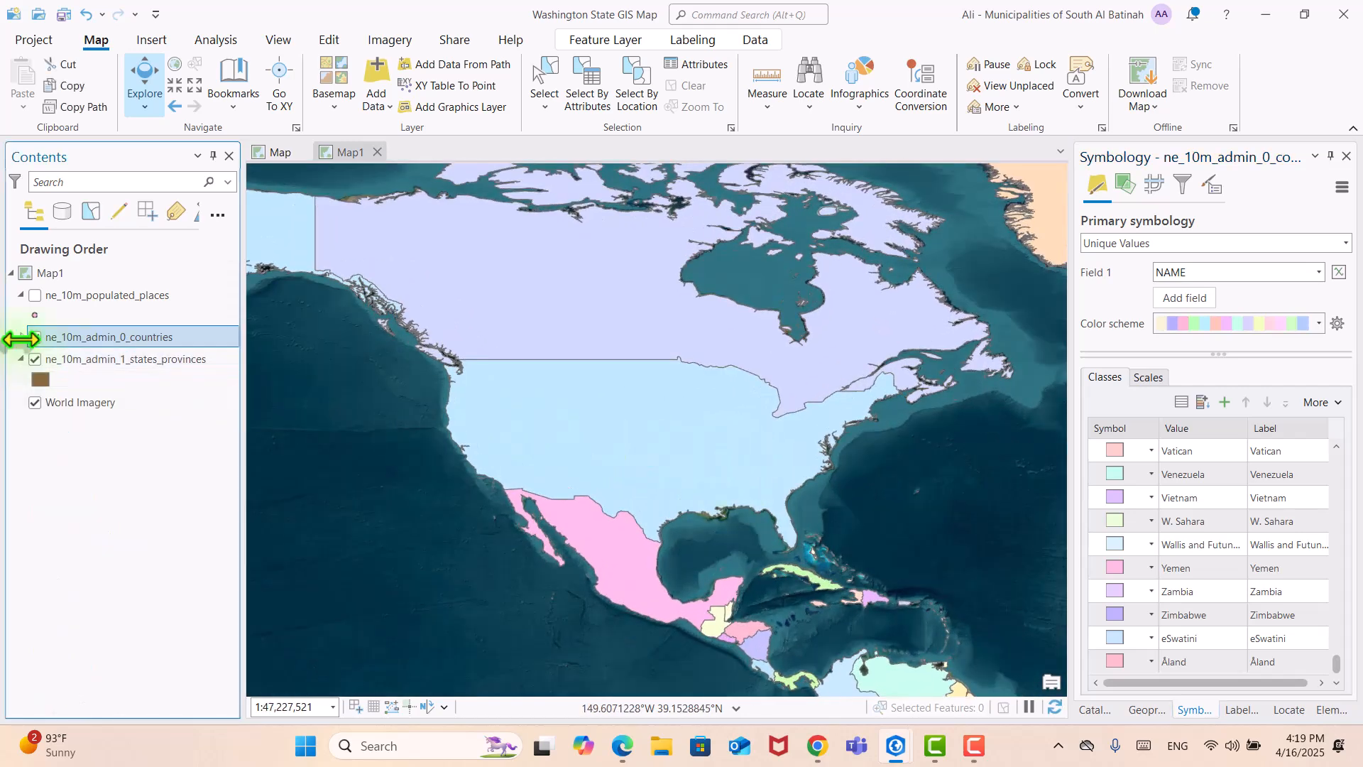
Step: Start a new definition query on the ne_10m_admin_0_countries layer with NAME as the field of its clause
{"action": "left_click", "coordinate": [138, 338]}
{"action": "right_click", "coordinate": [137, 338]}
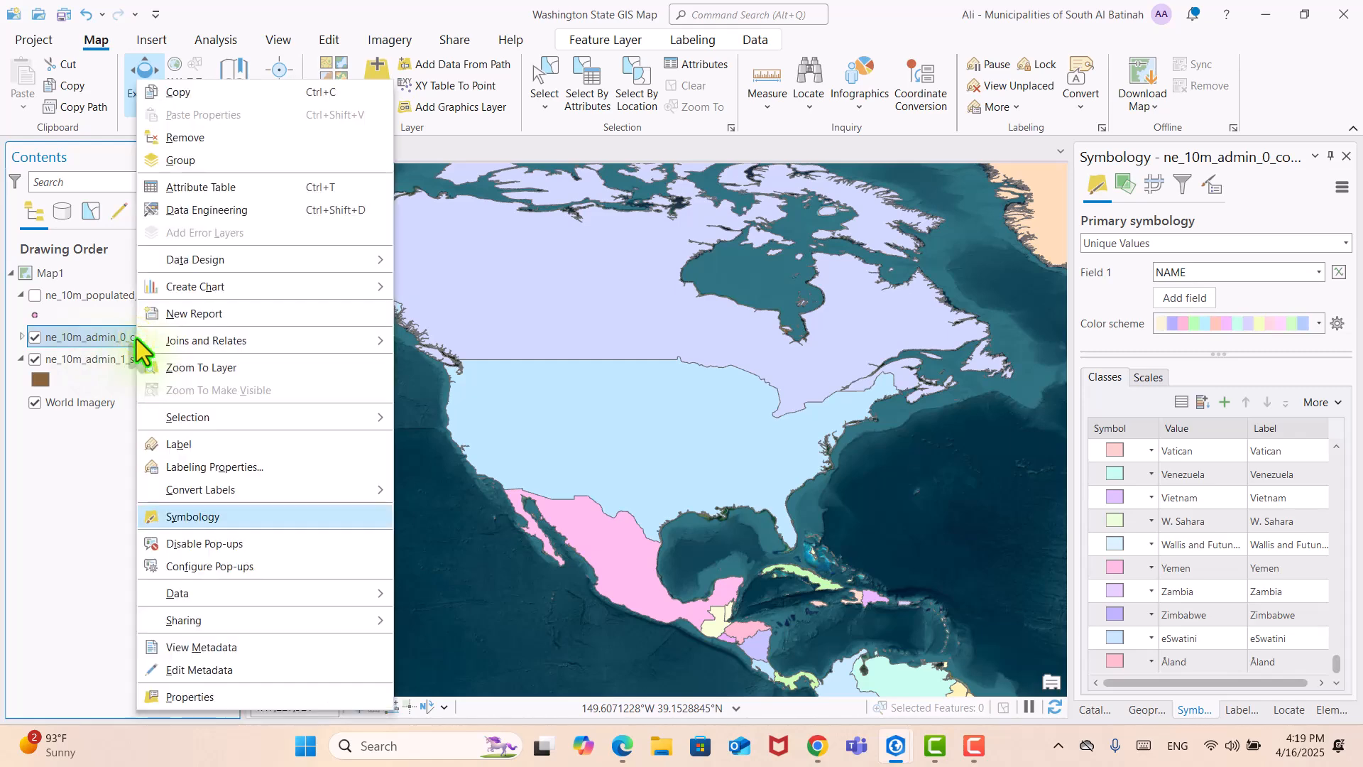
{"action": "left_click", "coordinate": [249, 692]}
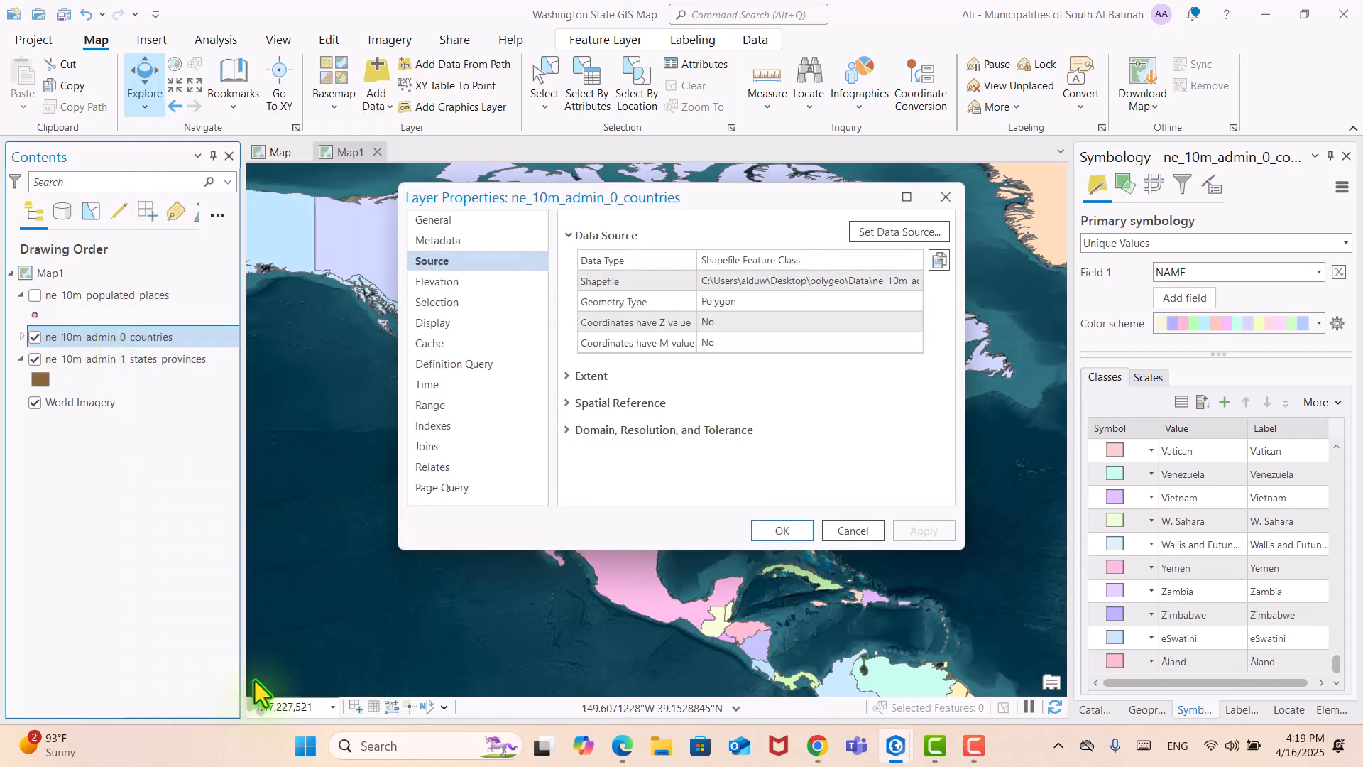
{"action": "left_click", "coordinate": [493, 362]}
{"action": "left_click", "coordinate": [724, 369]}
{"action": "left_click", "coordinate": [692, 313]}
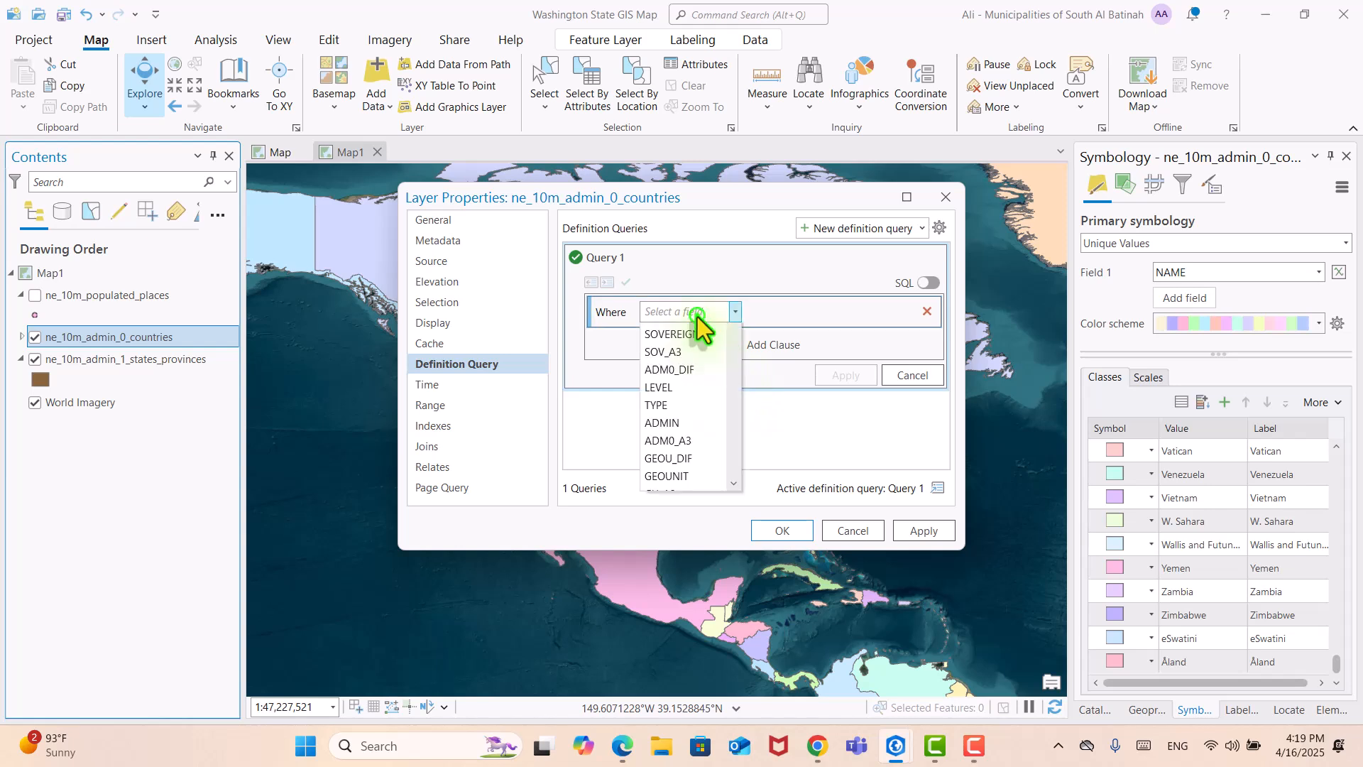
{"action": "scroll", "coordinate": [705, 479], "scroll_direction": "down", "scroll_amount": 1}
{"action": "scroll", "coordinate": [704, 480], "scroll_direction": "down", "scroll_amount": 3}
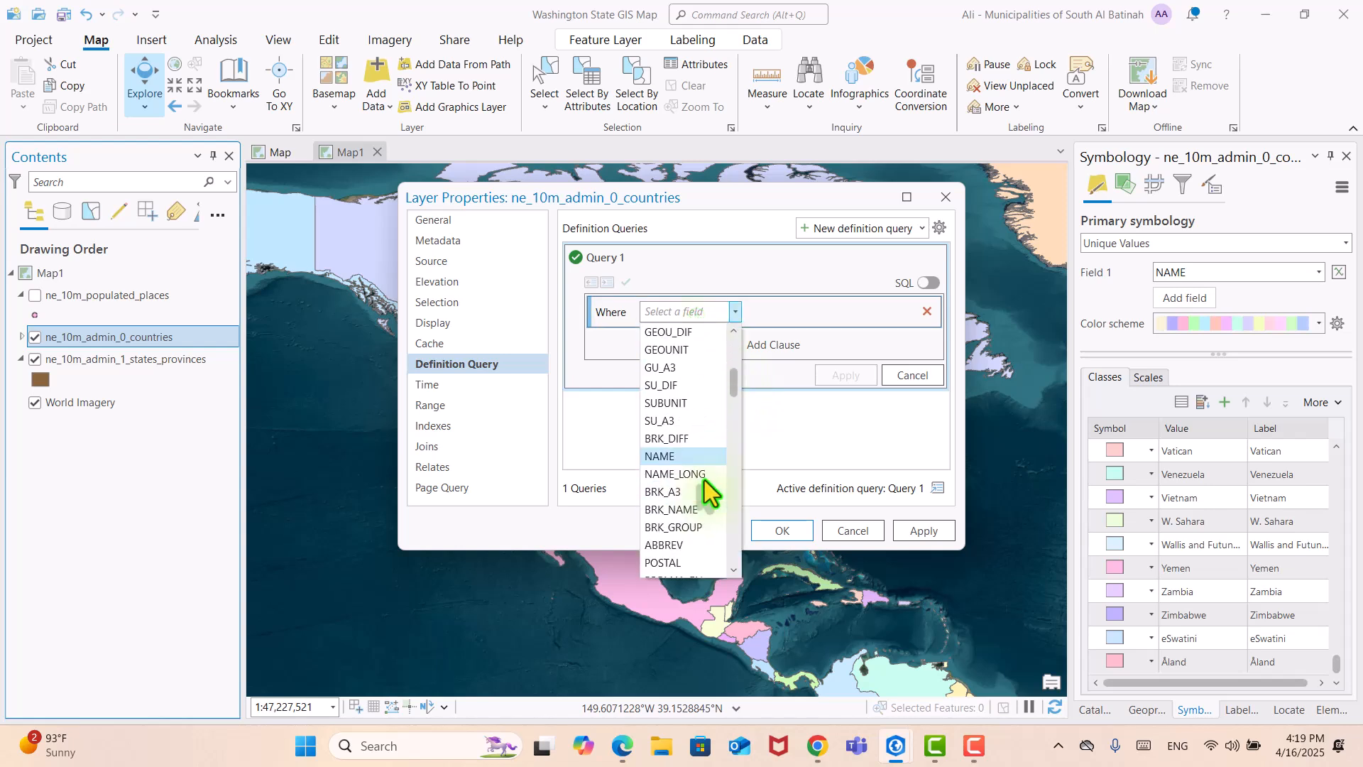
{"action": "left_click", "coordinate": [658, 458]}
Step: Complete the countries layer's query clause as NAME is equal to United States of America and apply the definition query
{"action": "left_click", "coordinate": [857, 313]}
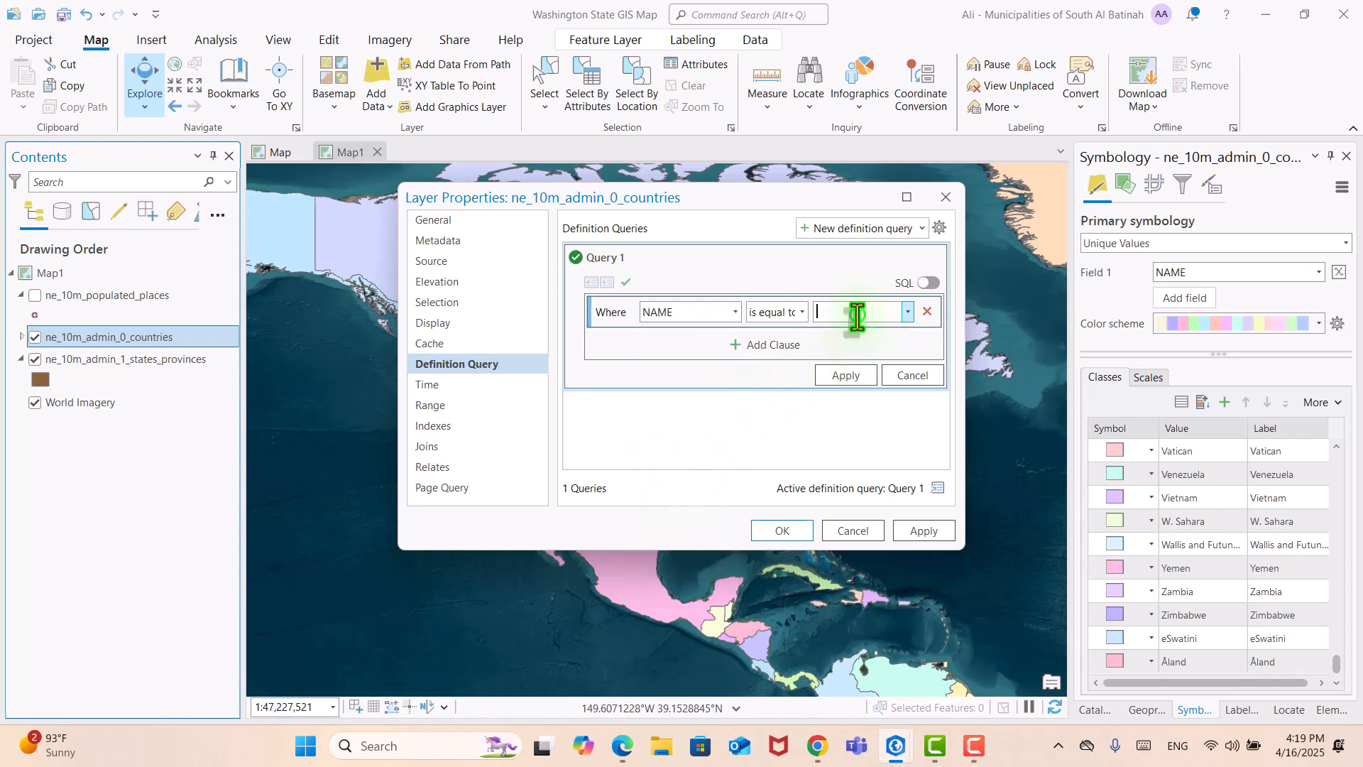
{"action": "left_click", "coordinate": [907, 312]}
{"action": "scroll", "coordinate": [905, 318], "scroll_direction": "down", "scroll_amount": 3}
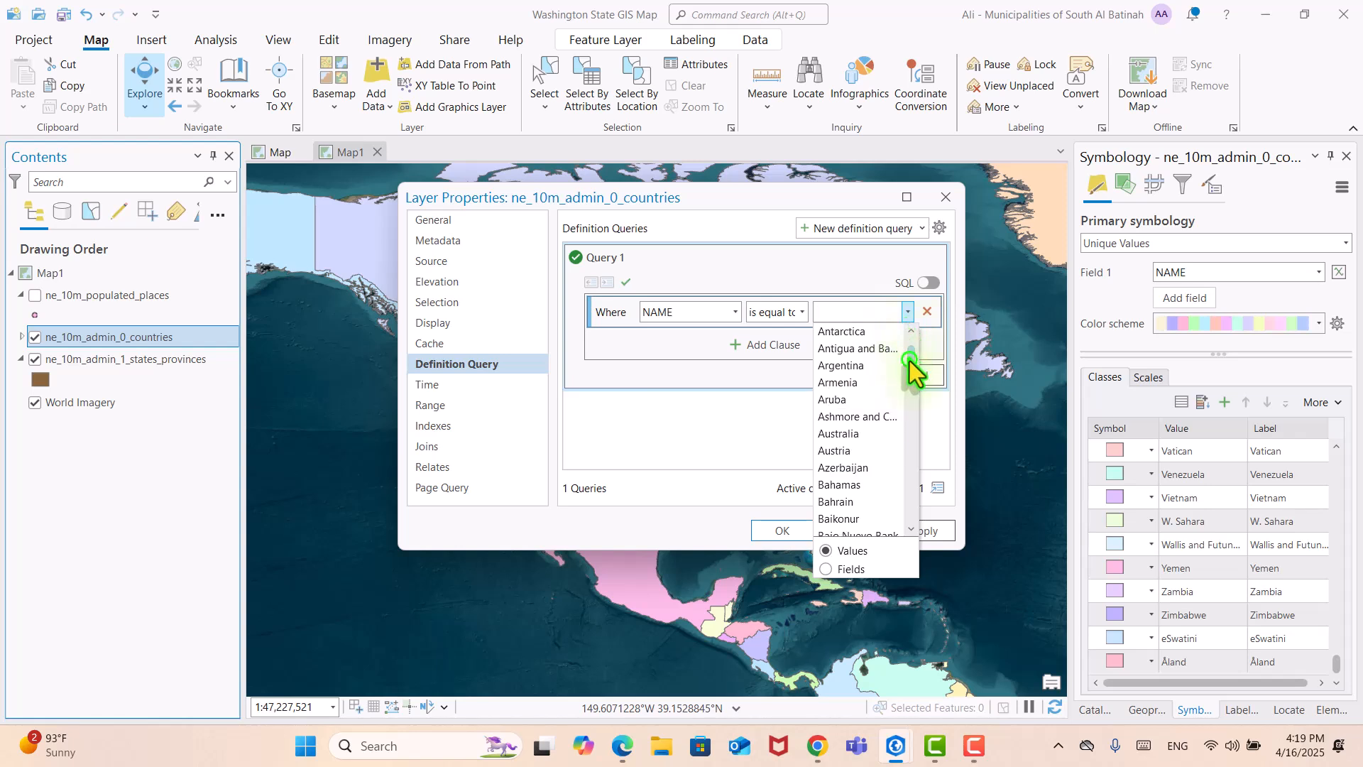
{"action": "left_click_drag", "start_coordinate": [909, 361], "coordinate": [933, 505]}
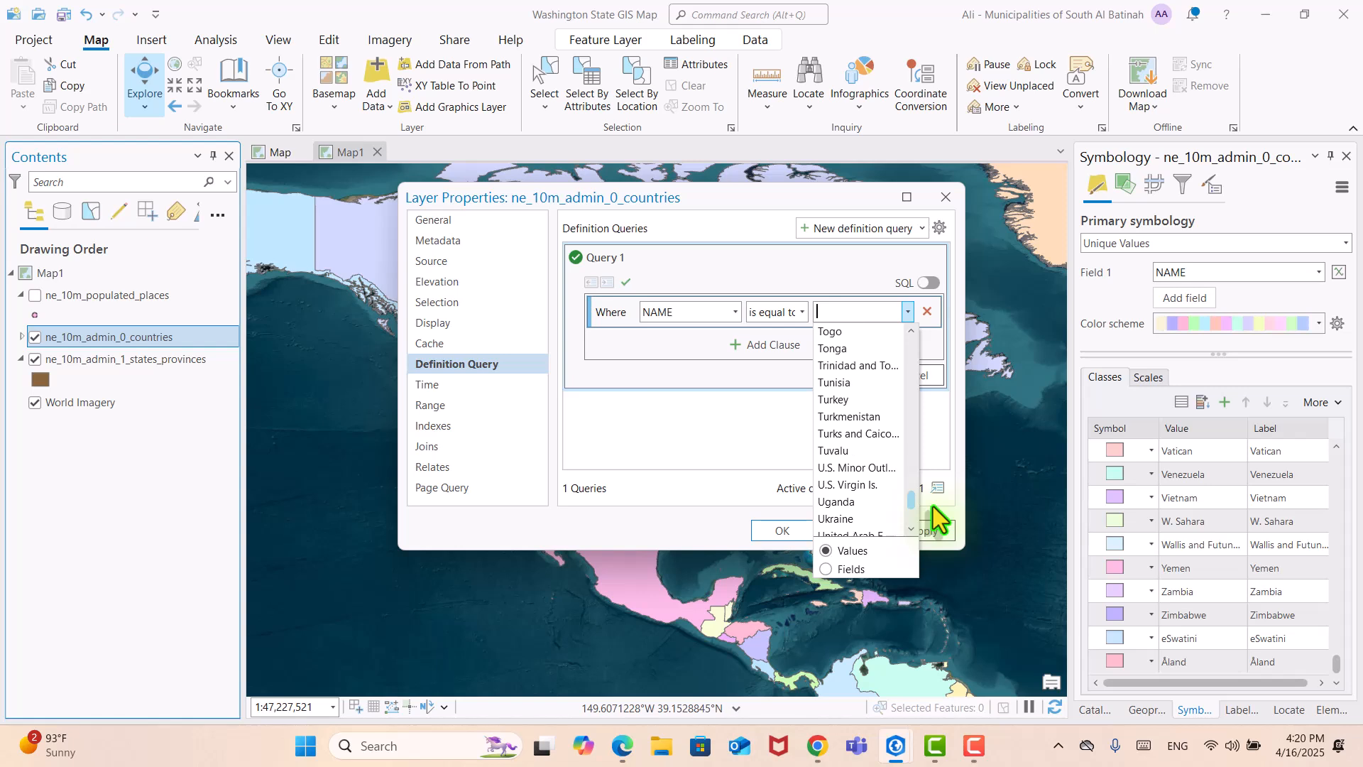
{"action": "scroll", "coordinate": [873, 487], "scroll_direction": "down", "scroll_amount": 1}
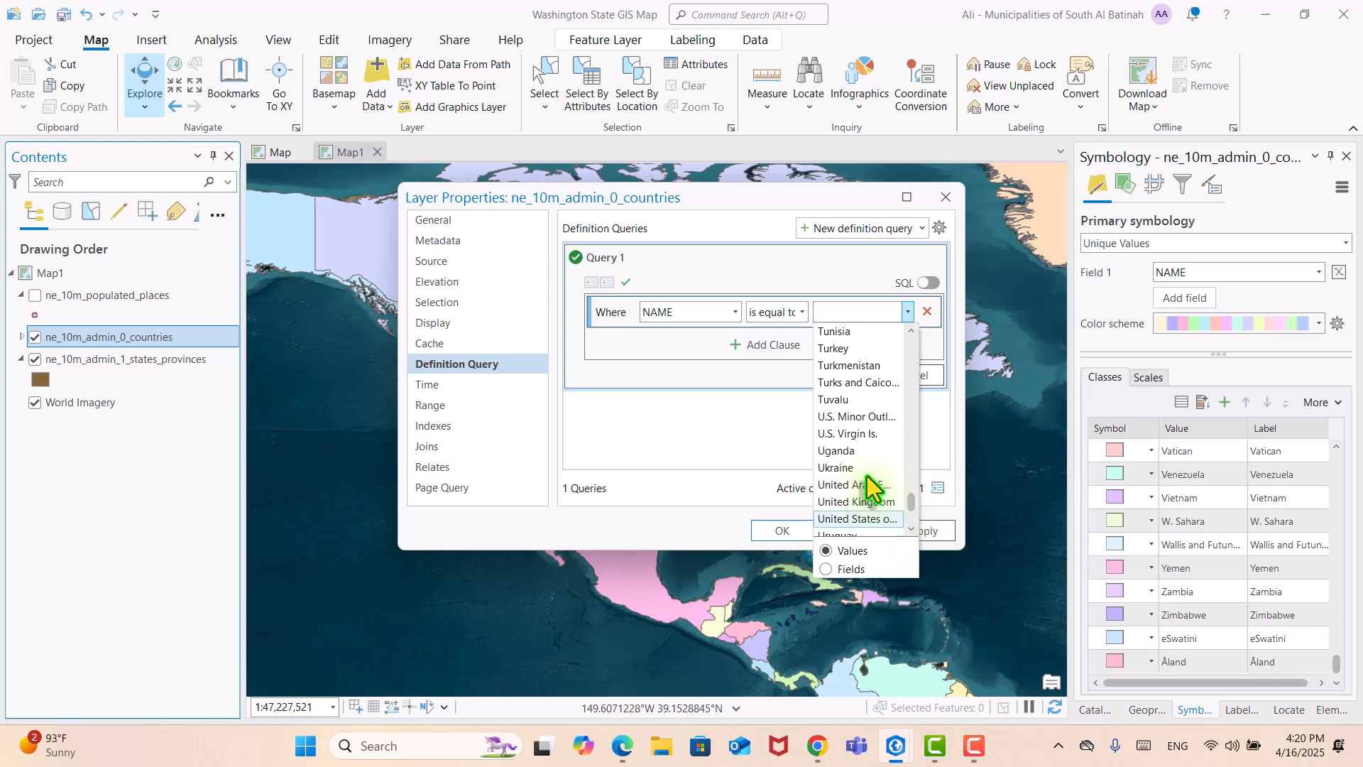
{"action": "scroll", "coordinate": [872, 488], "scroll_direction": "down", "scroll_amount": 1}
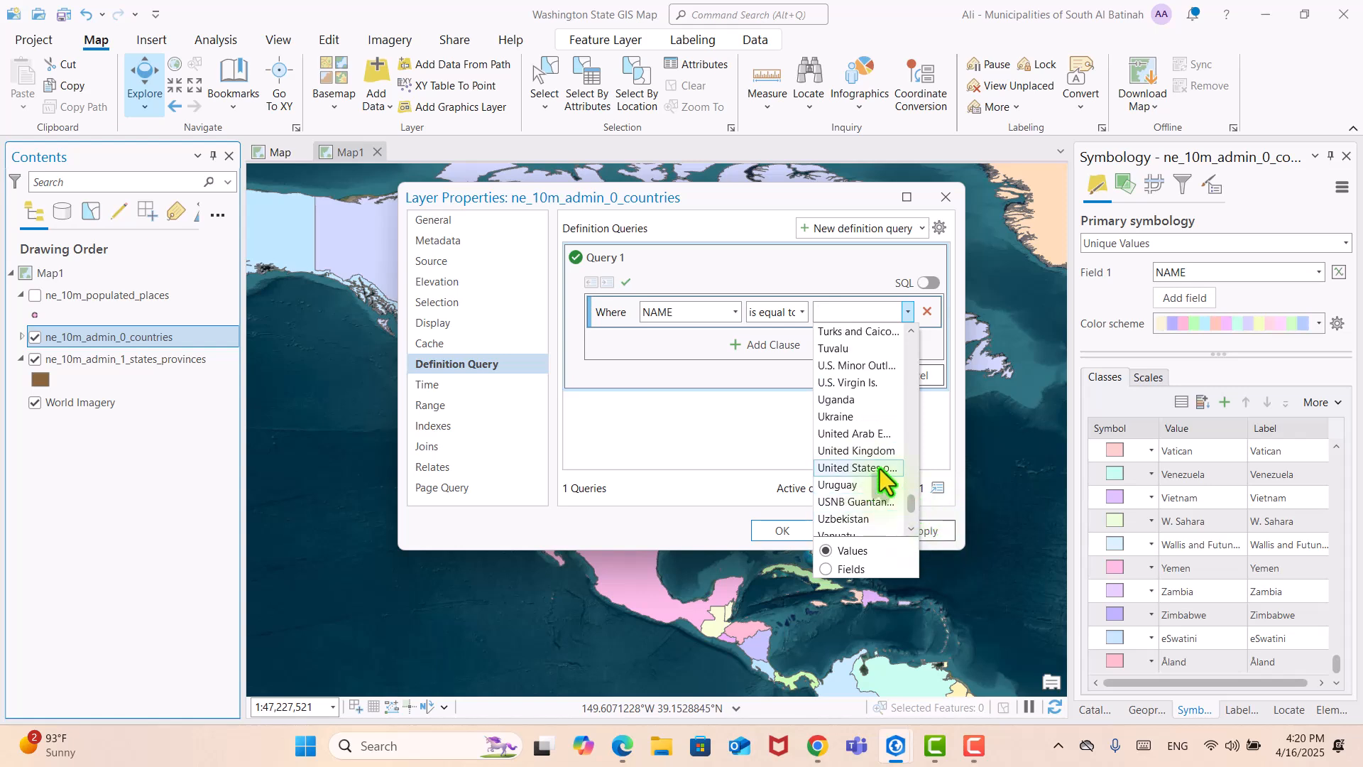
{"action": "left_click", "coordinate": [880, 469]}
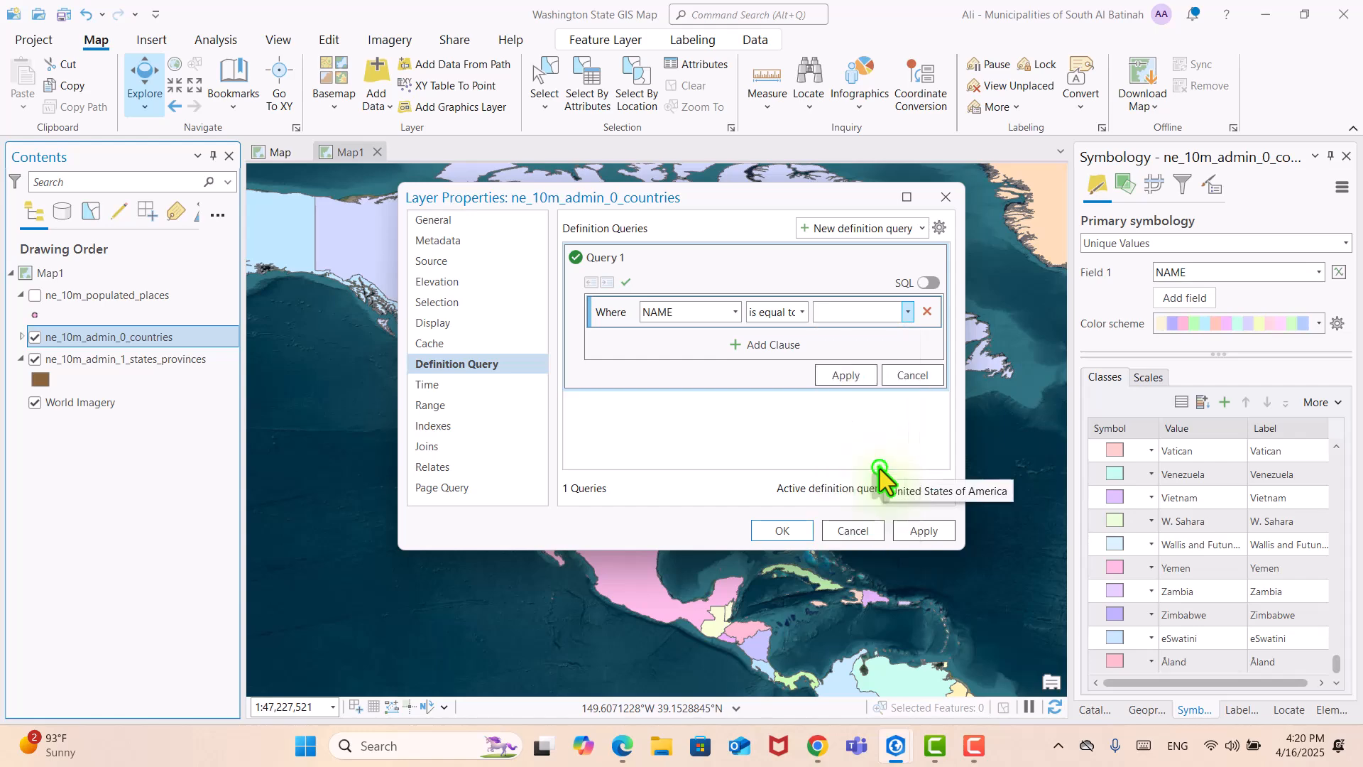
{"action": "left_click", "coordinate": [784, 531]}
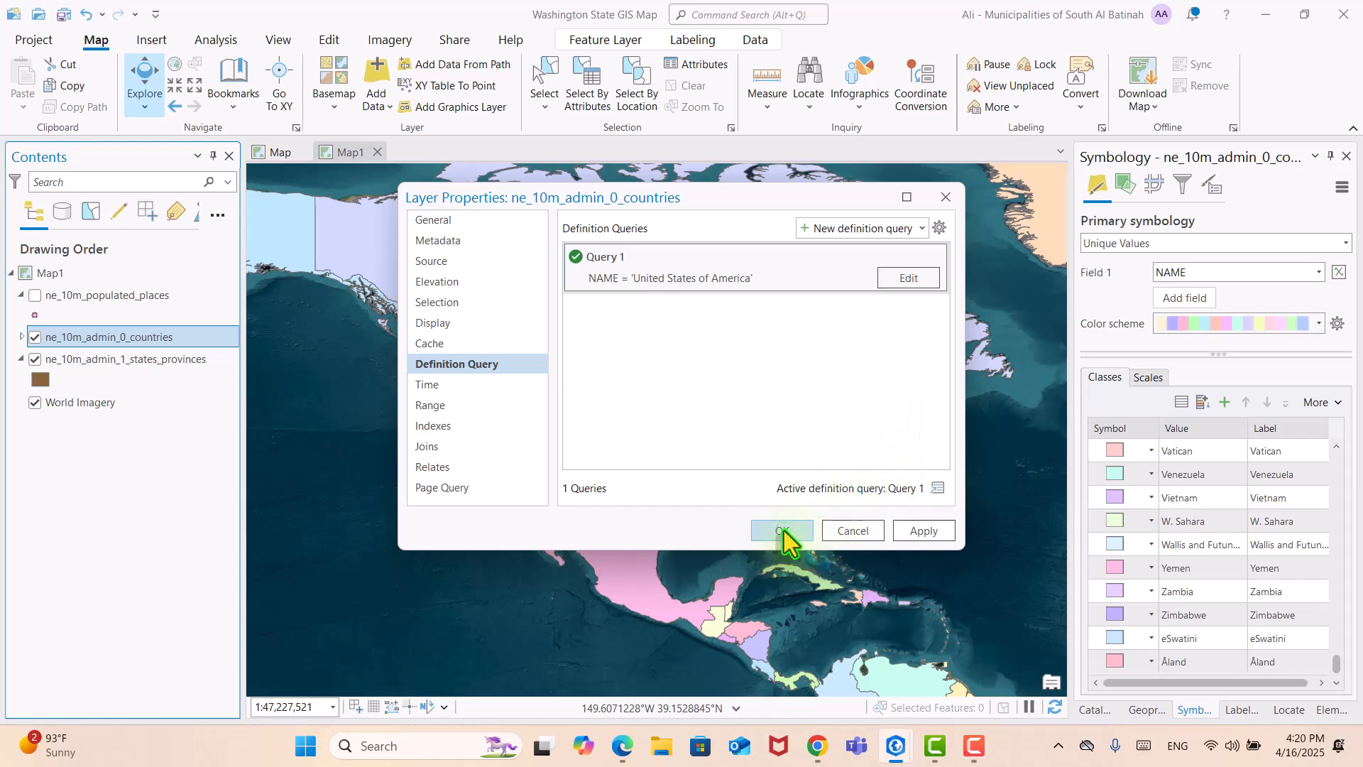
Step: Set Map1 to clip its layers to the outline of the ne_10m_admin_0_countries layer
{"action": "scroll", "coordinate": [761, 557], "scroll_direction": "down", "scroll_amount": 2}
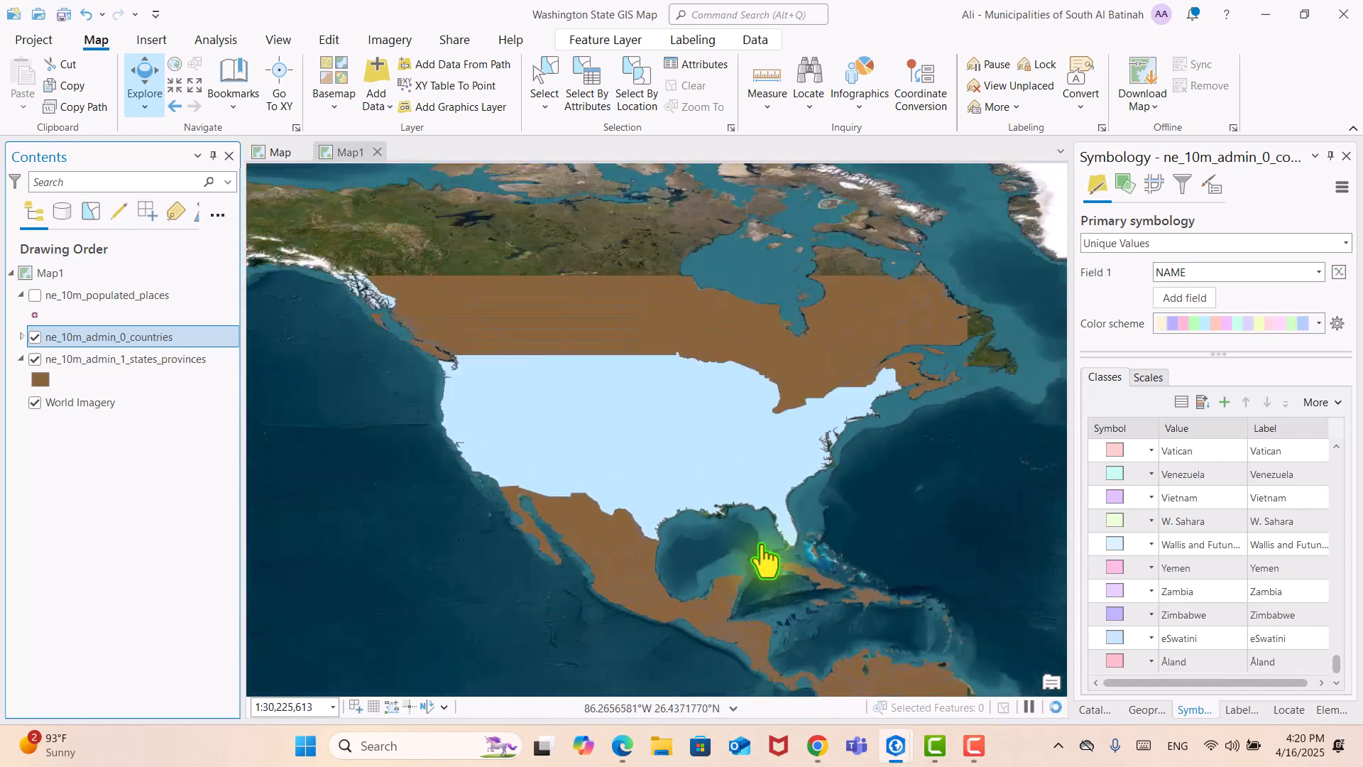
{"action": "left_click_drag", "start_coordinate": [738, 549], "coordinate": [740, 550]}
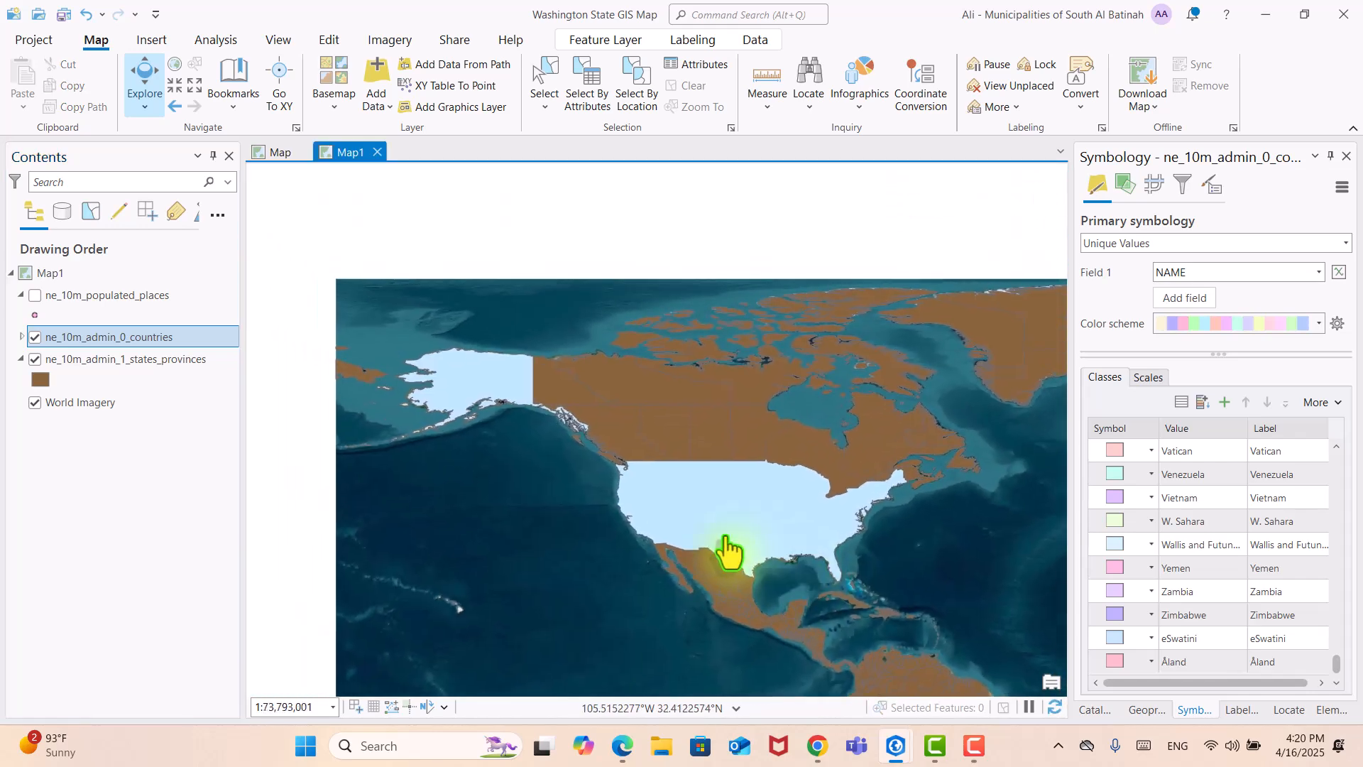
{"action": "right_click", "coordinate": [83, 274]}
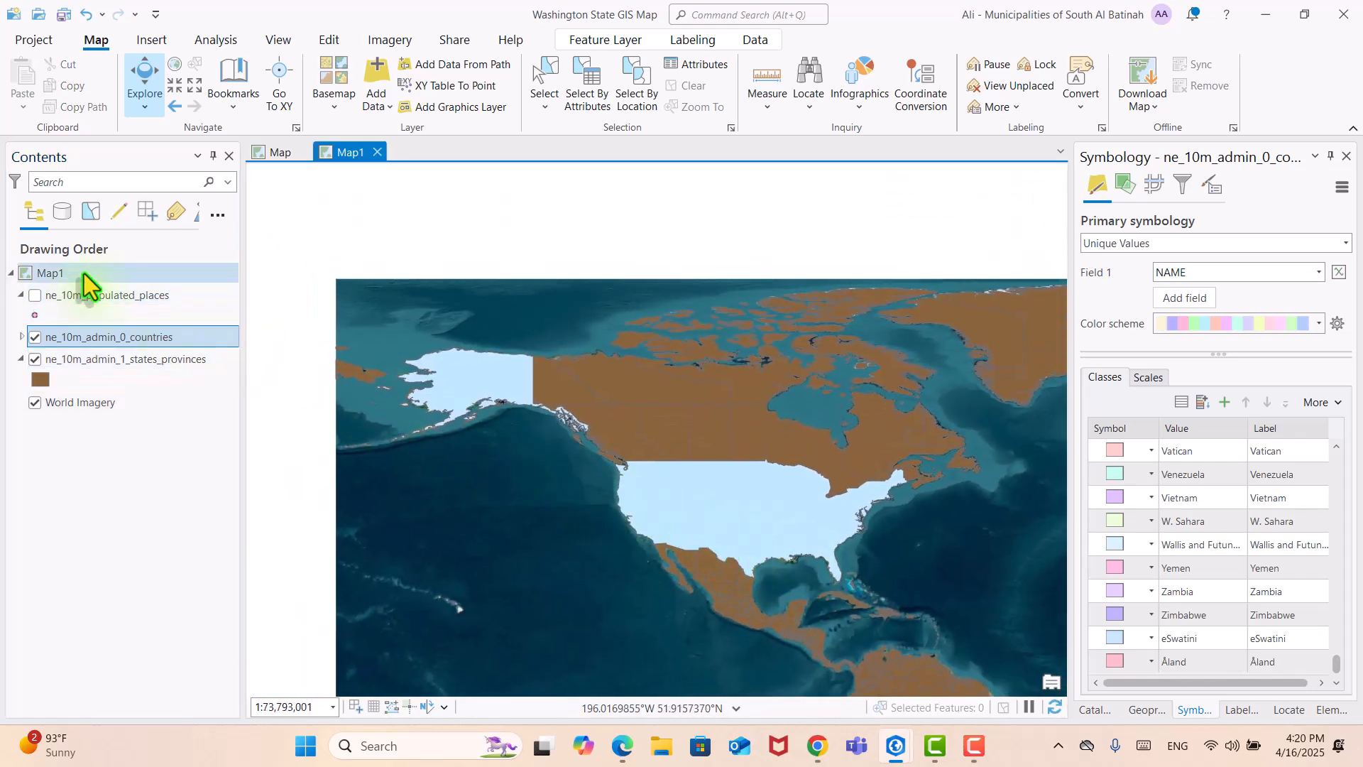
{"action": "left_click", "coordinate": [161, 696]}
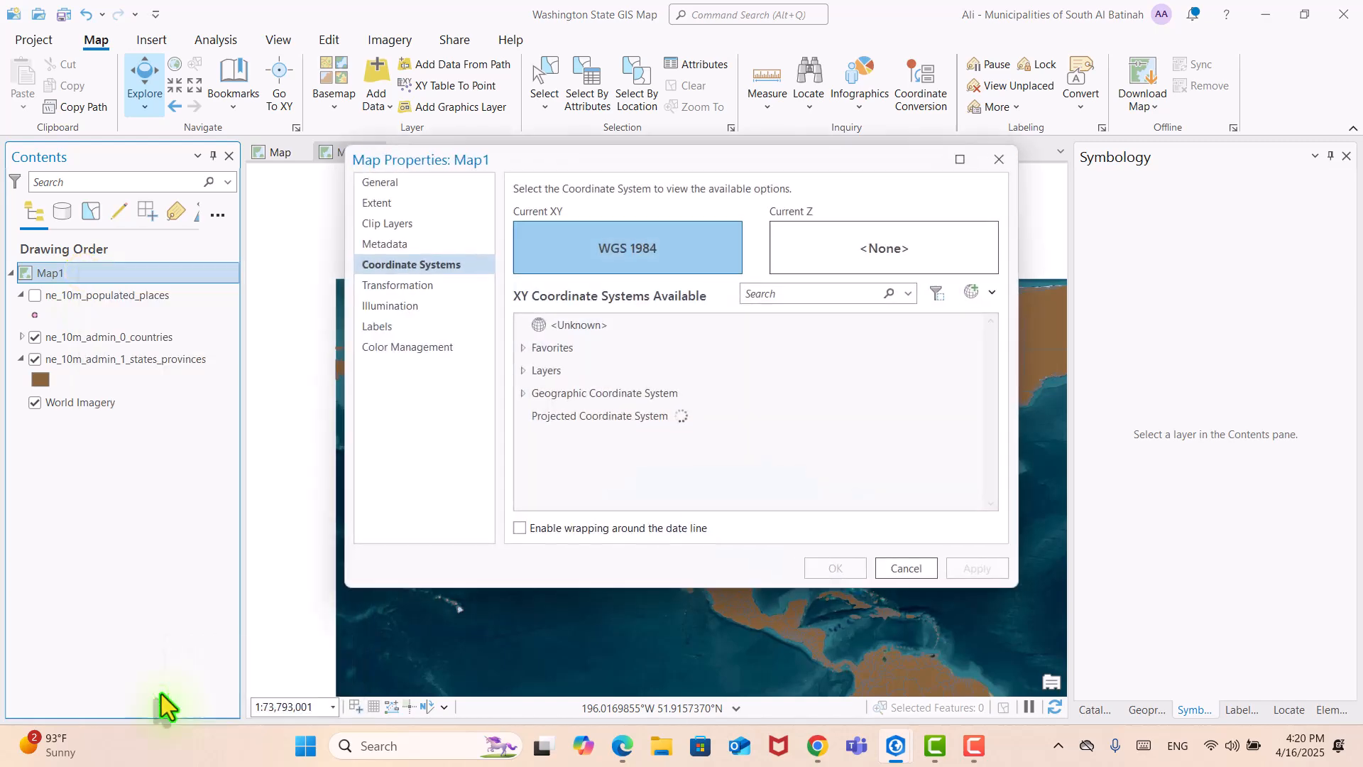
{"action": "left_click", "coordinate": [378, 224]}
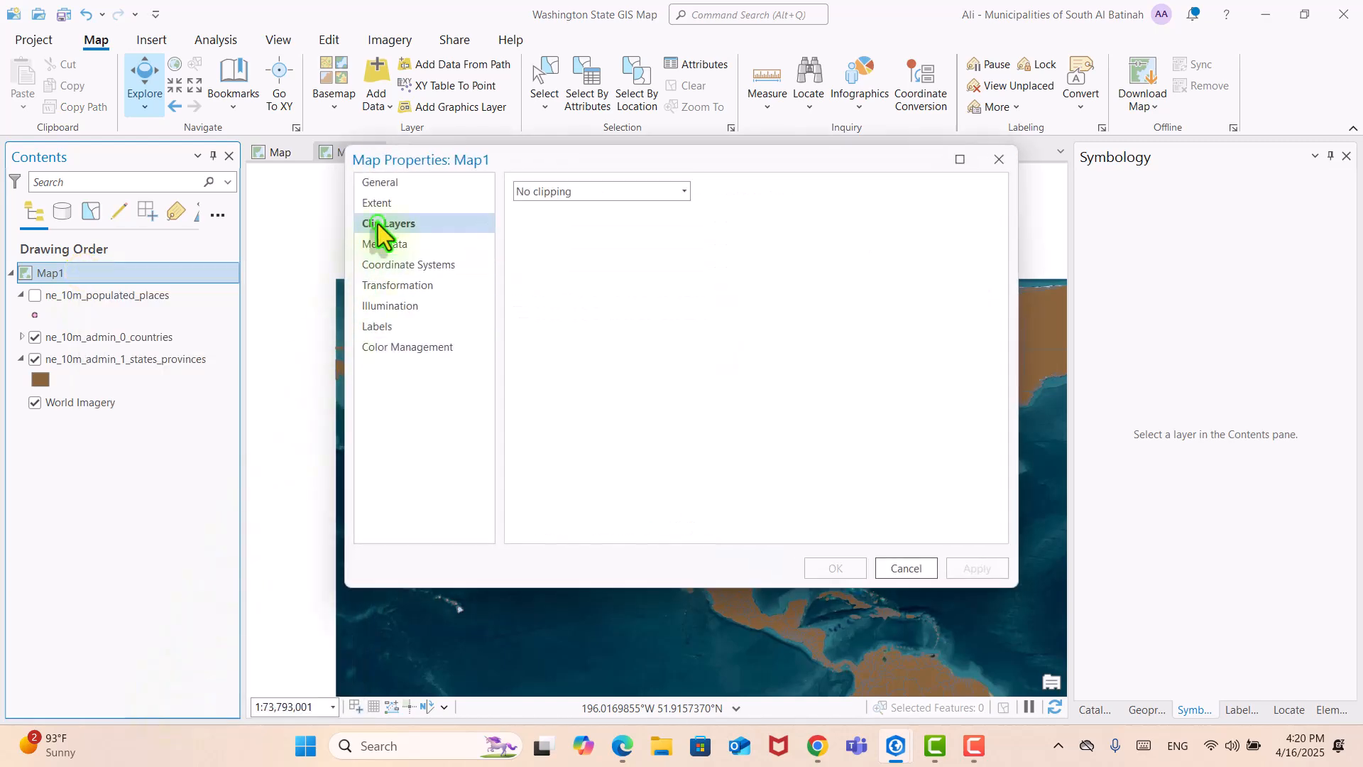
{"action": "left_click", "coordinate": [684, 188]}
{"action": "left_click", "coordinate": [619, 241]}
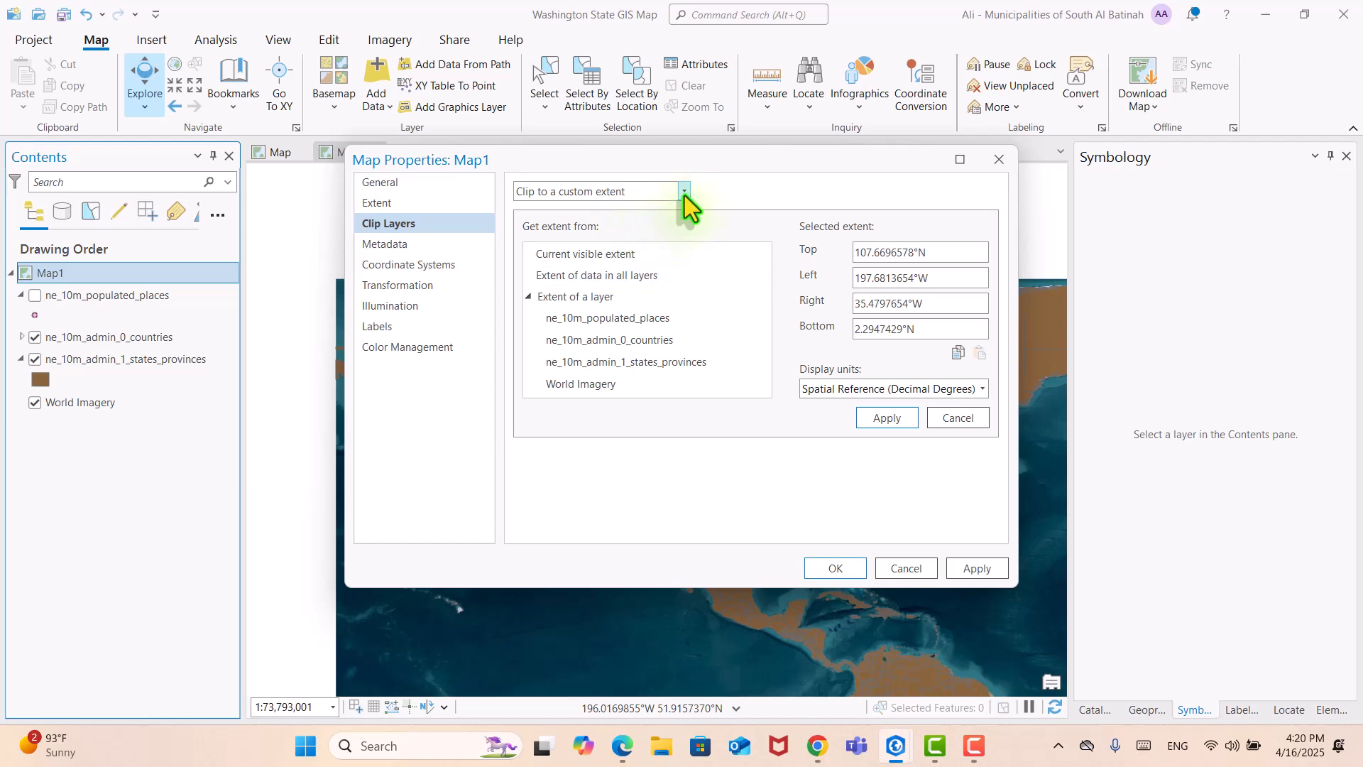
{"action": "left_click", "coordinate": [683, 191]}
{"action": "left_click", "coordinate": [607, 226]}
{"action": "left_click", "coordinate": [608, 254]}
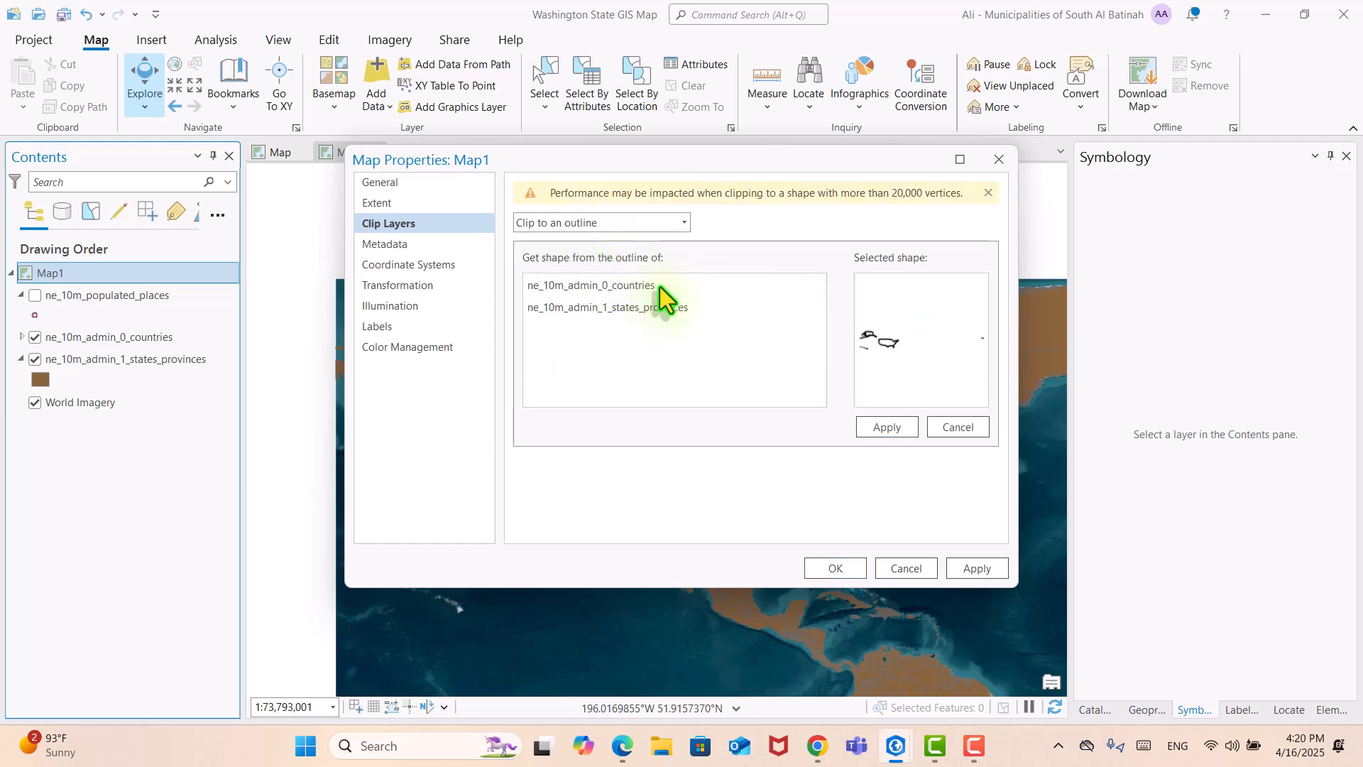
{"action": "left_click", "coordinate": [886, 425]}
{"action": "left_click", "coordinate": [836, 568]}
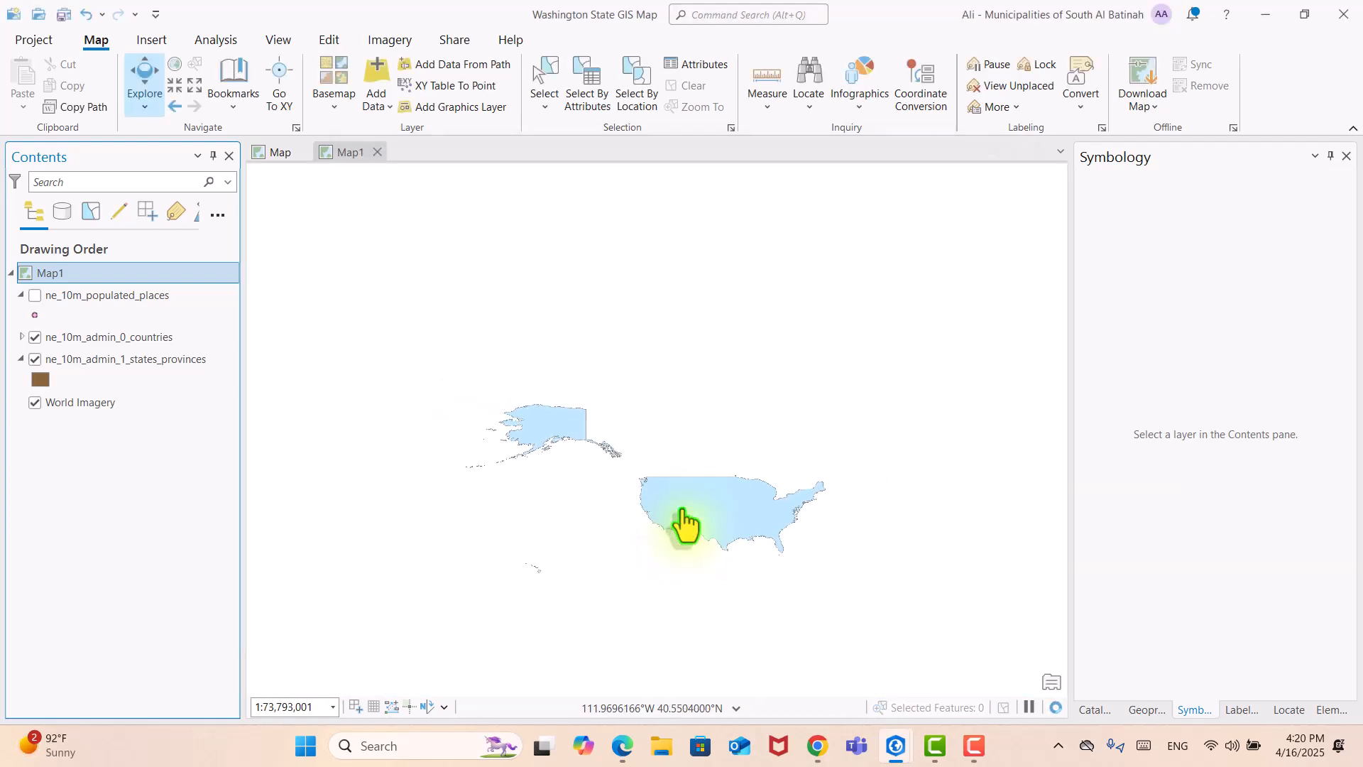
Step: Move the ne_10m_admin_1_states_provinces layer above the ne_10m_admin_0_countries layer in the drawing order
{"action": "left_click", "coordinate": [97, 362]}
{"action": "mouse_move", "coordinate": [99, 360]}
{"action": "left_mouse_down"}
{"action": "mouse_move", "coordinate": [93, 341]}
{"action": "mouse_move", "coordinate": [106, 342]}
{"action": "left_mouse_up"}
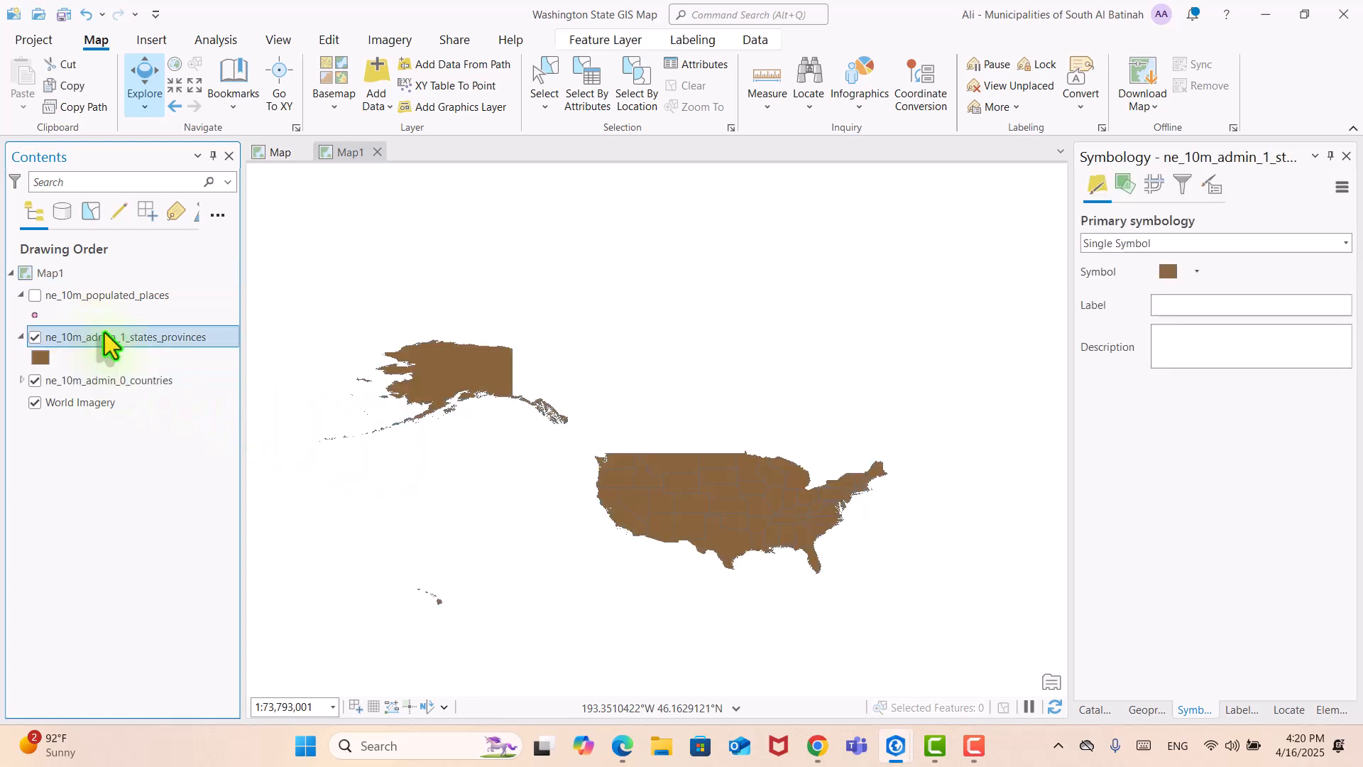
{"action": "scroll", "coordinate": [752, 491], "scroll_direction": "up", "scroll_amount": 2}
{"action": "scroll", "coordinate": [752, 492], "scroll_direction": "down", "scroll_amount": 2}
{"action": "left_click_drag", "start_coordinate": [750, 490], "coordinate": [744, 510]}
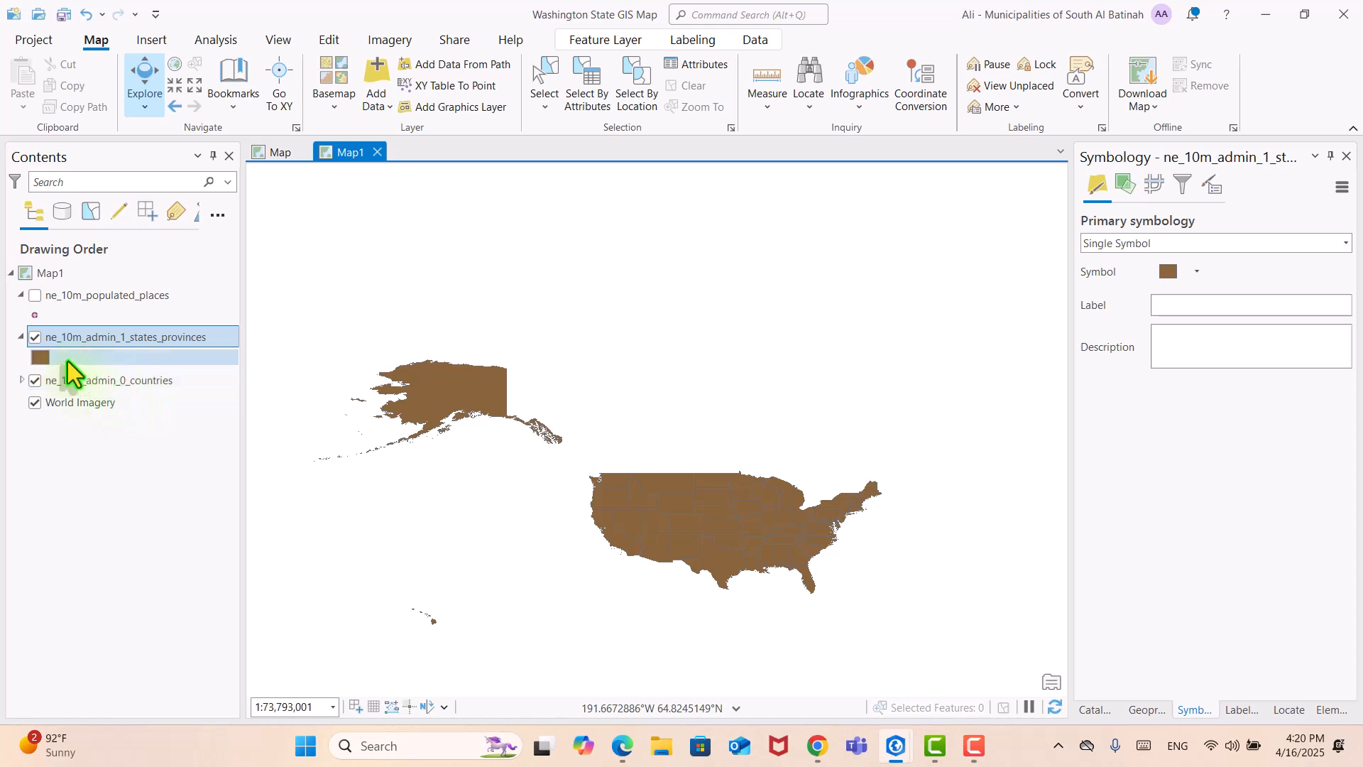
Step: Symbolize the ne_10m_admin_1_states_provinces layer with Unique Values based on the name field
{"action": "left_click", "coordinate": [40, 356]}
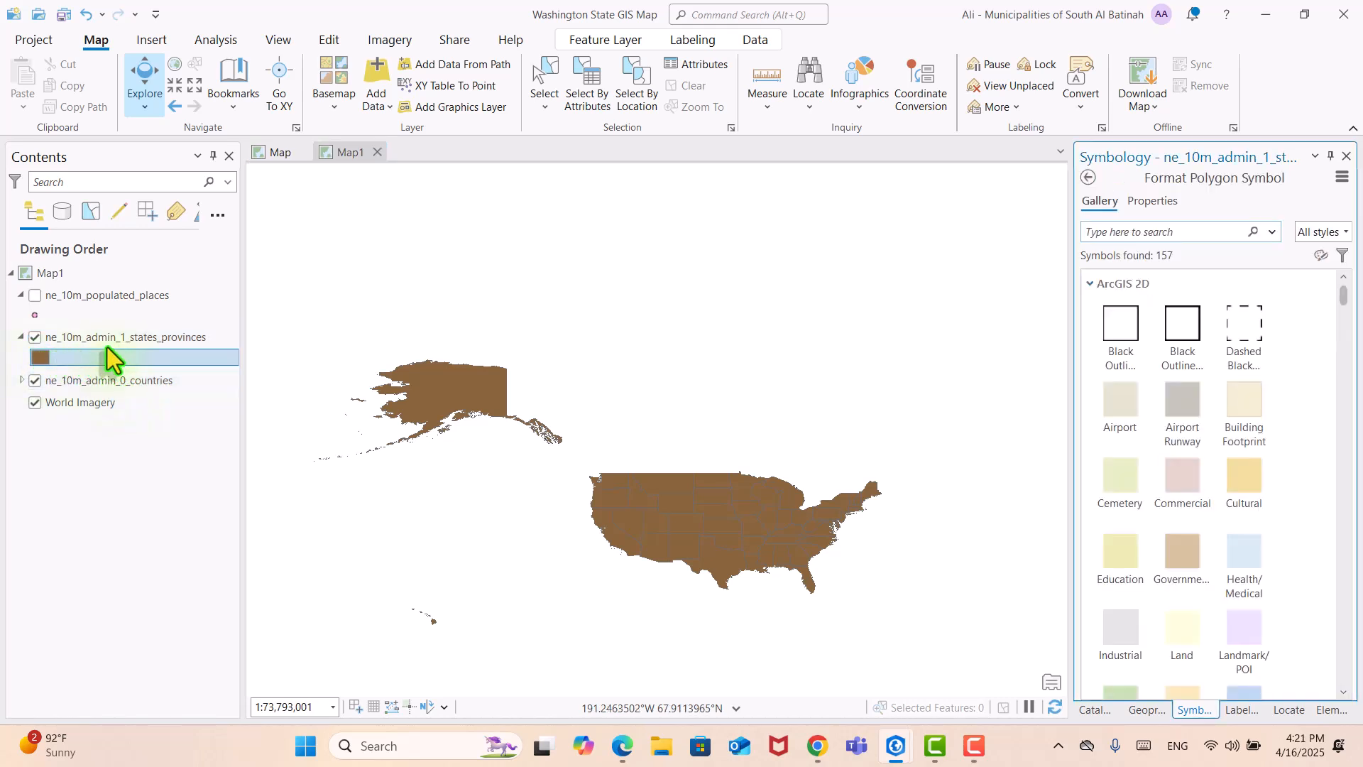
{"action": "right_click", "coordinate": [138, 343]}
{"action": "left_click", "coordinate": [213, 517]}
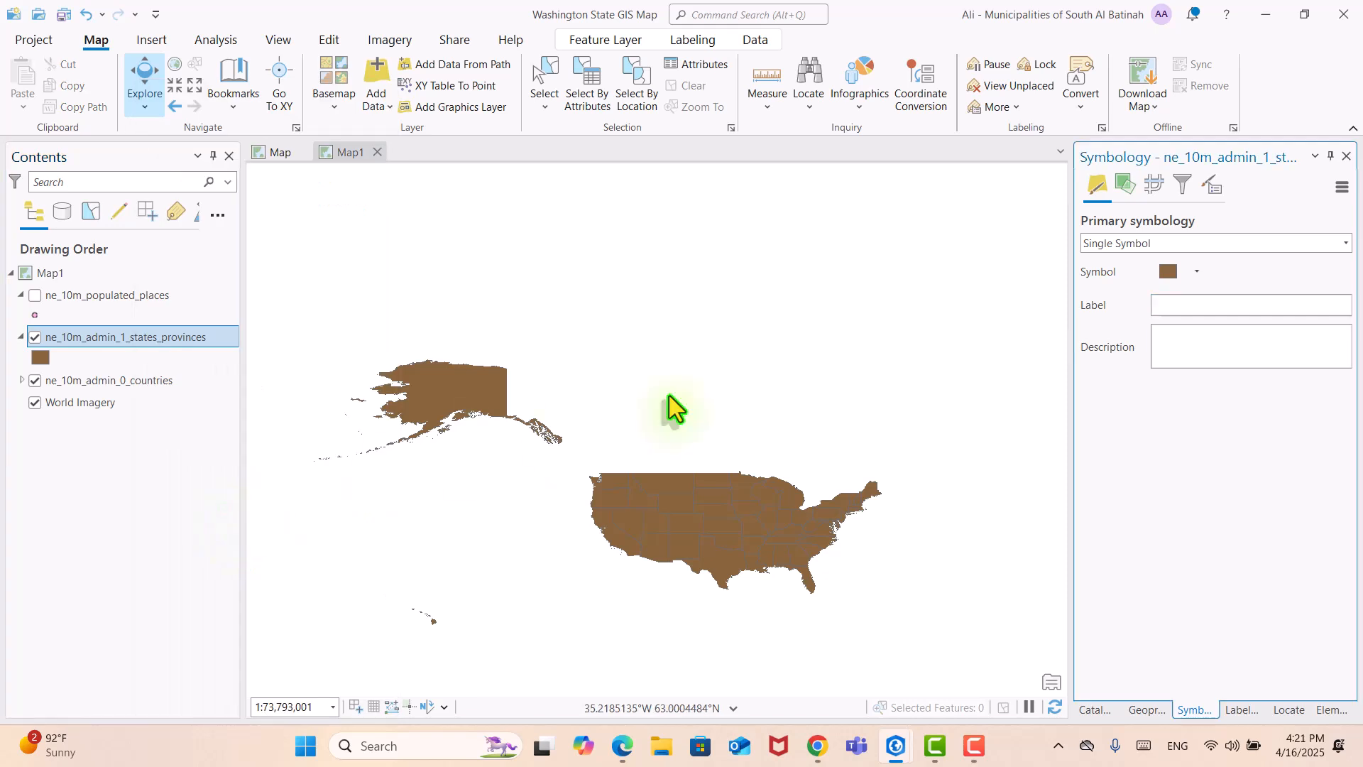
{"action": "left_click", "coordinate": [1278, 236]}
{"action": "left_click", "coordinate": [1202, 342]}
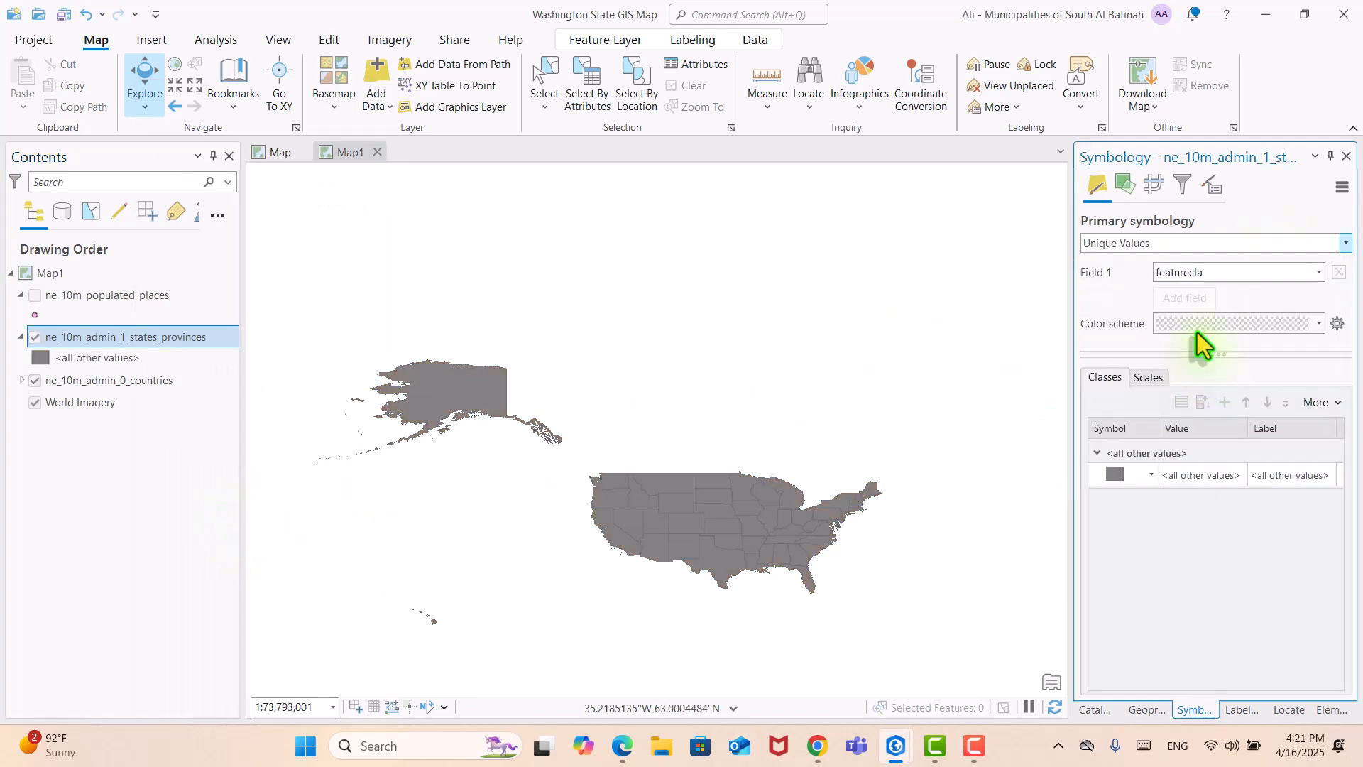
{"action": "left_click", "coordinate": [1319, 274]}
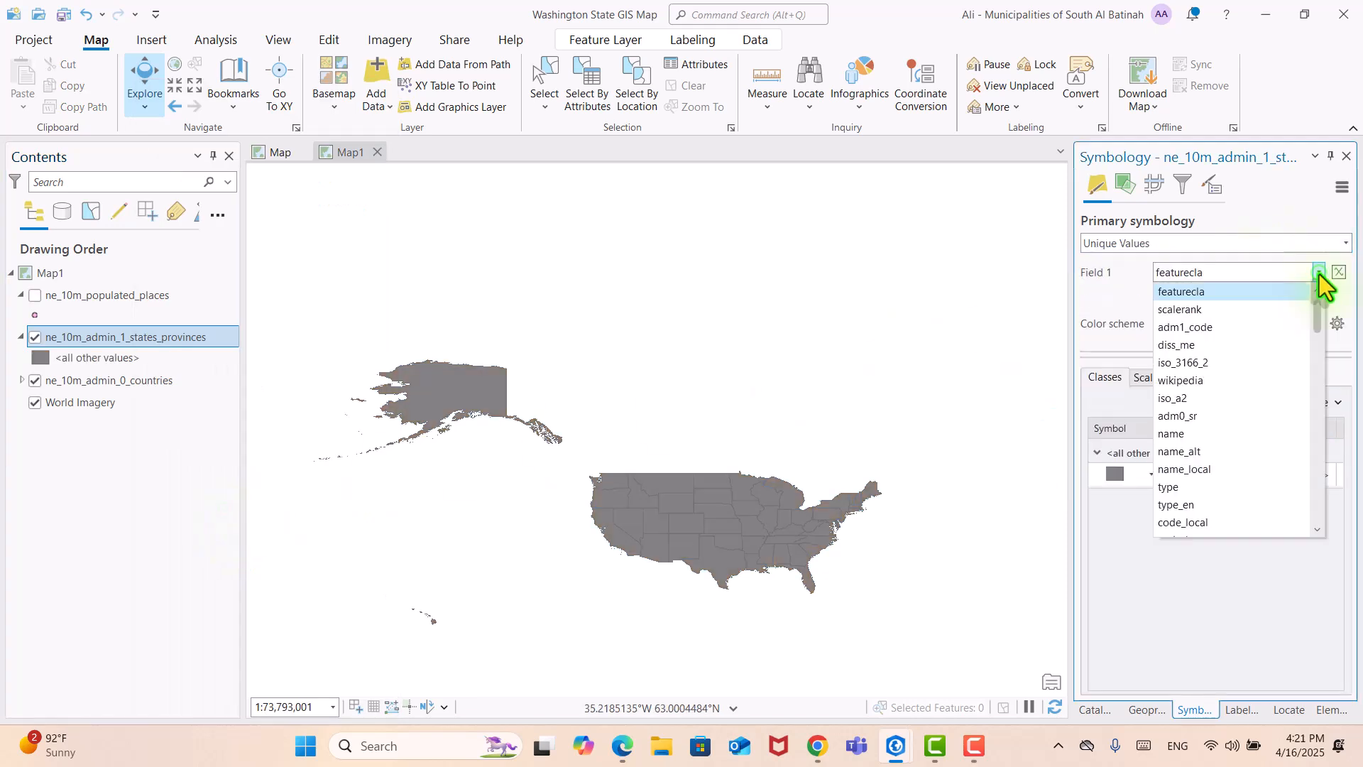
{"action": "scroll", "coordinate": [1238, 401], "scroll_direction": "down", "scroll_amount": 1}
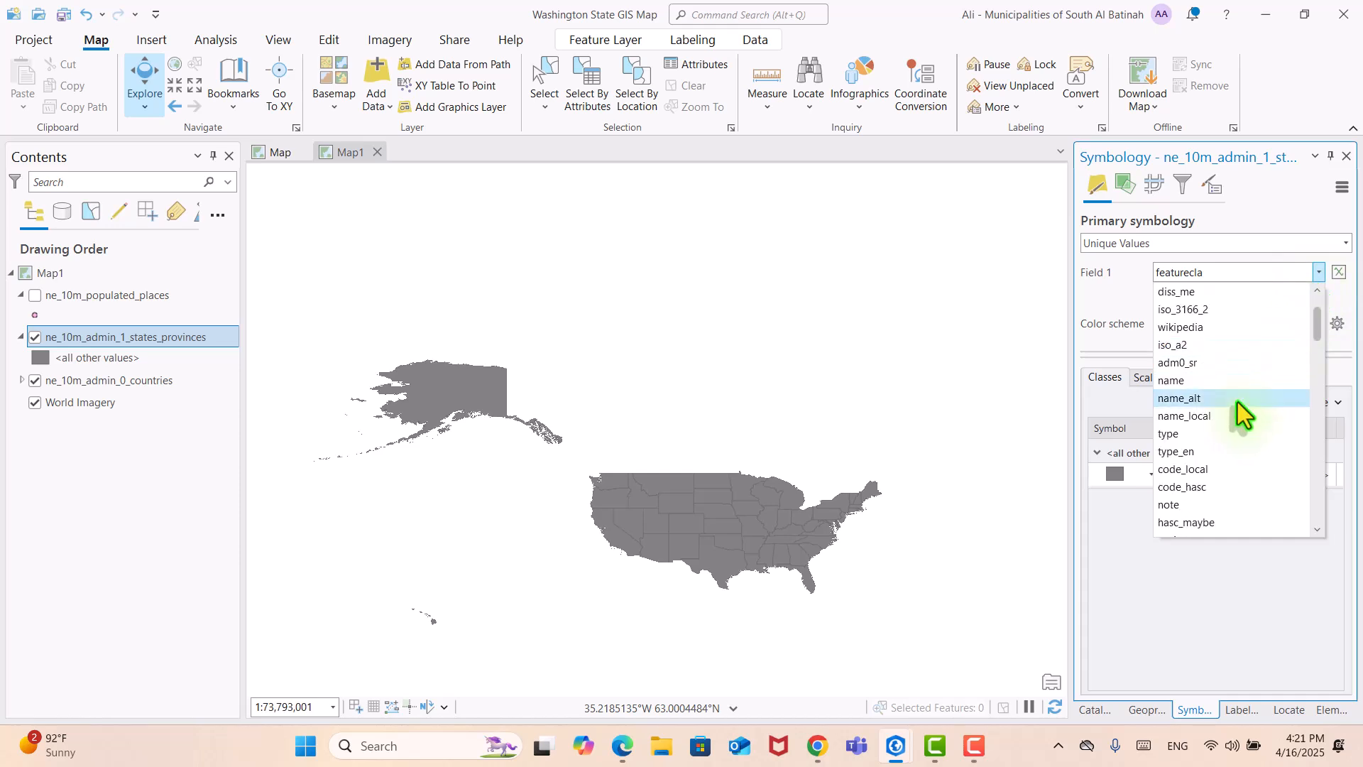
{"action": "left_click", "coordinate": [1200, 381]}
{"action": "left_click", "coordinate": [728, 402]}
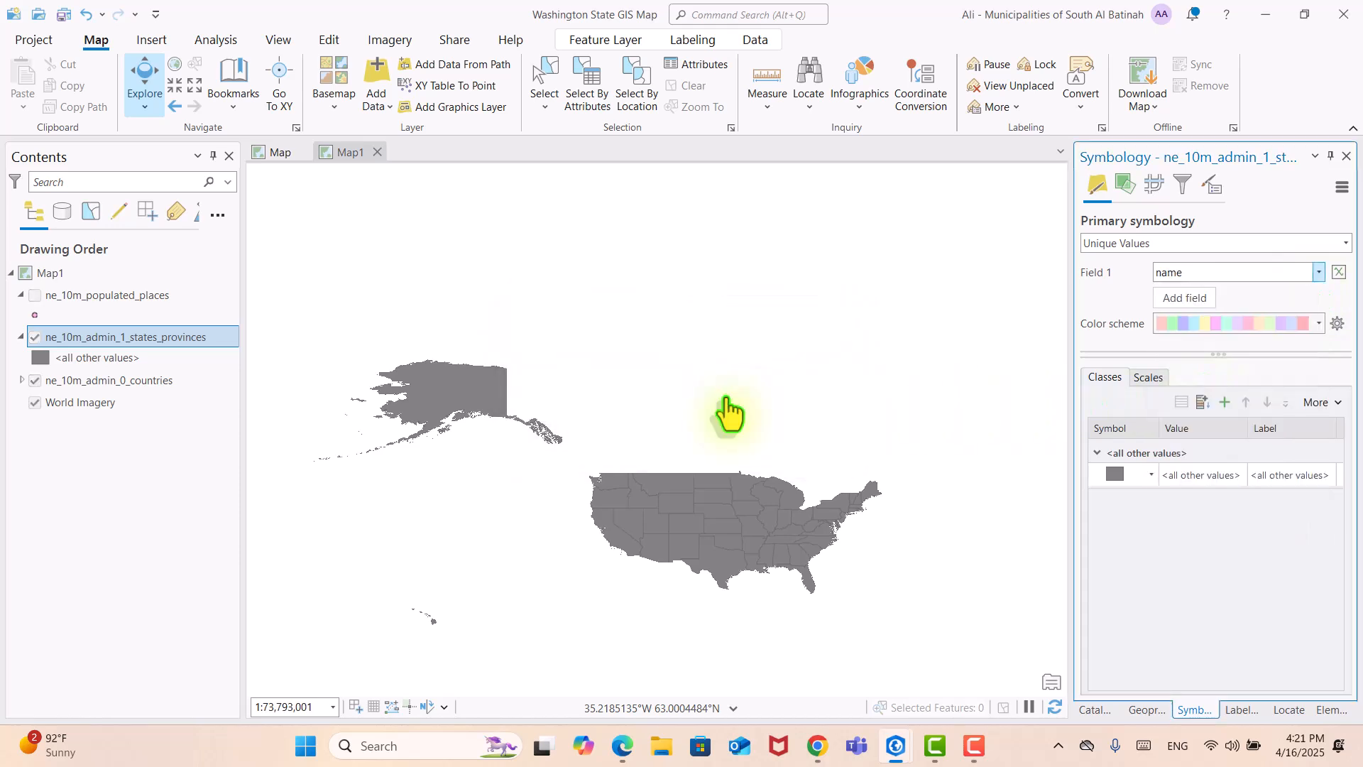
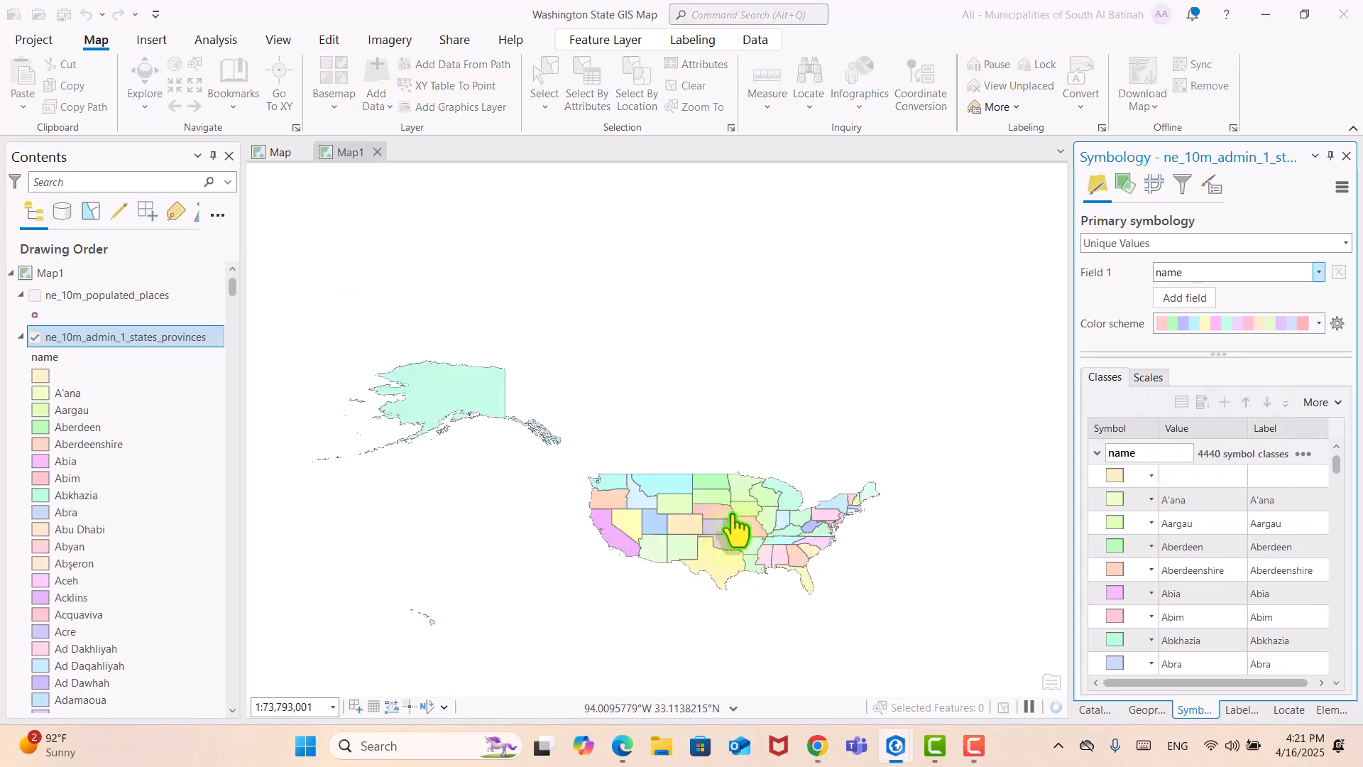
Step: Remove the <all other values> class from the states and provinces layer's unique values symbology
{"action": "left_click_drag", "start_coordinate": [731, 523], "coordinate": [798, 604]}
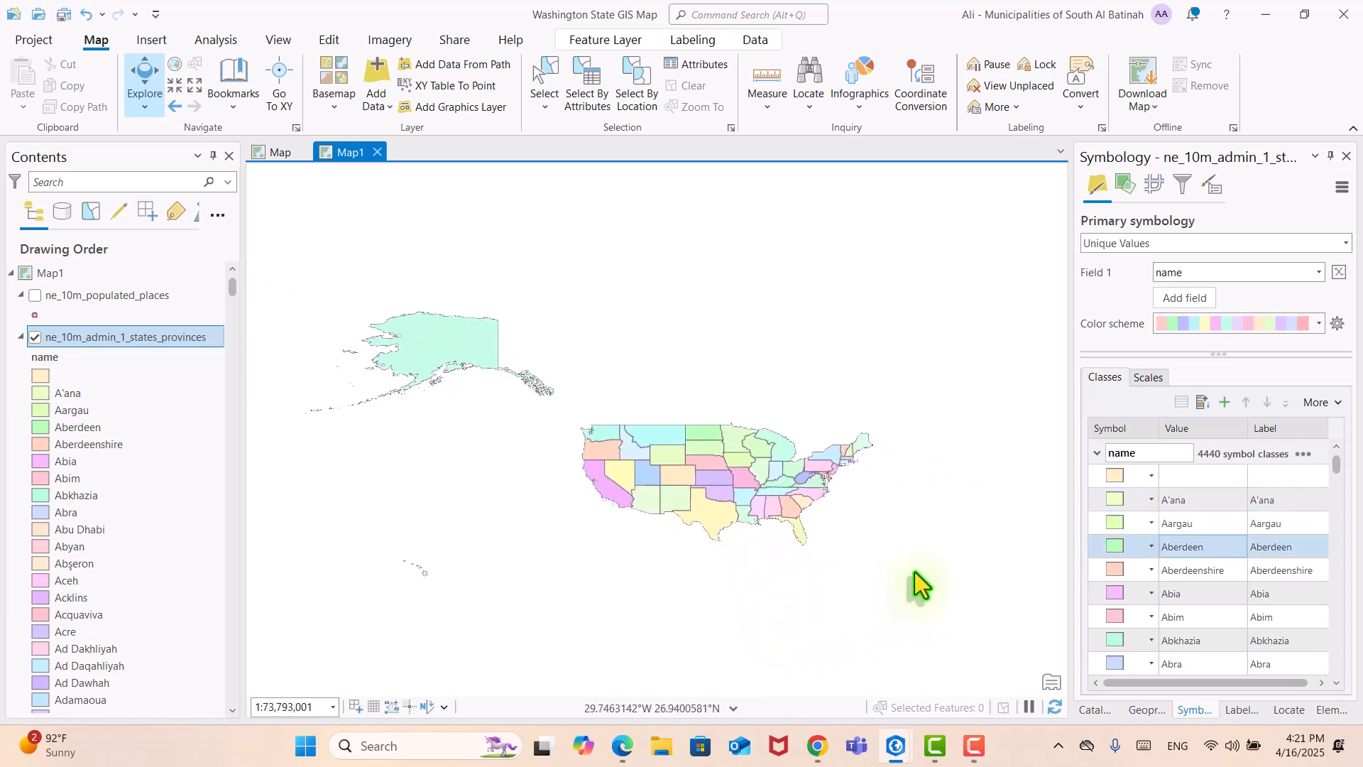
{"action": "scroll", "coordinate": [1339, 462], "scroll_direction": "down", "scroll_amount": 5}
{"action": "left_click_drag", "start_coordinate": [1341, 512], "coordinate": [1340, 689]}
{"action": "right_click", "coordinate": [1134, 659]}
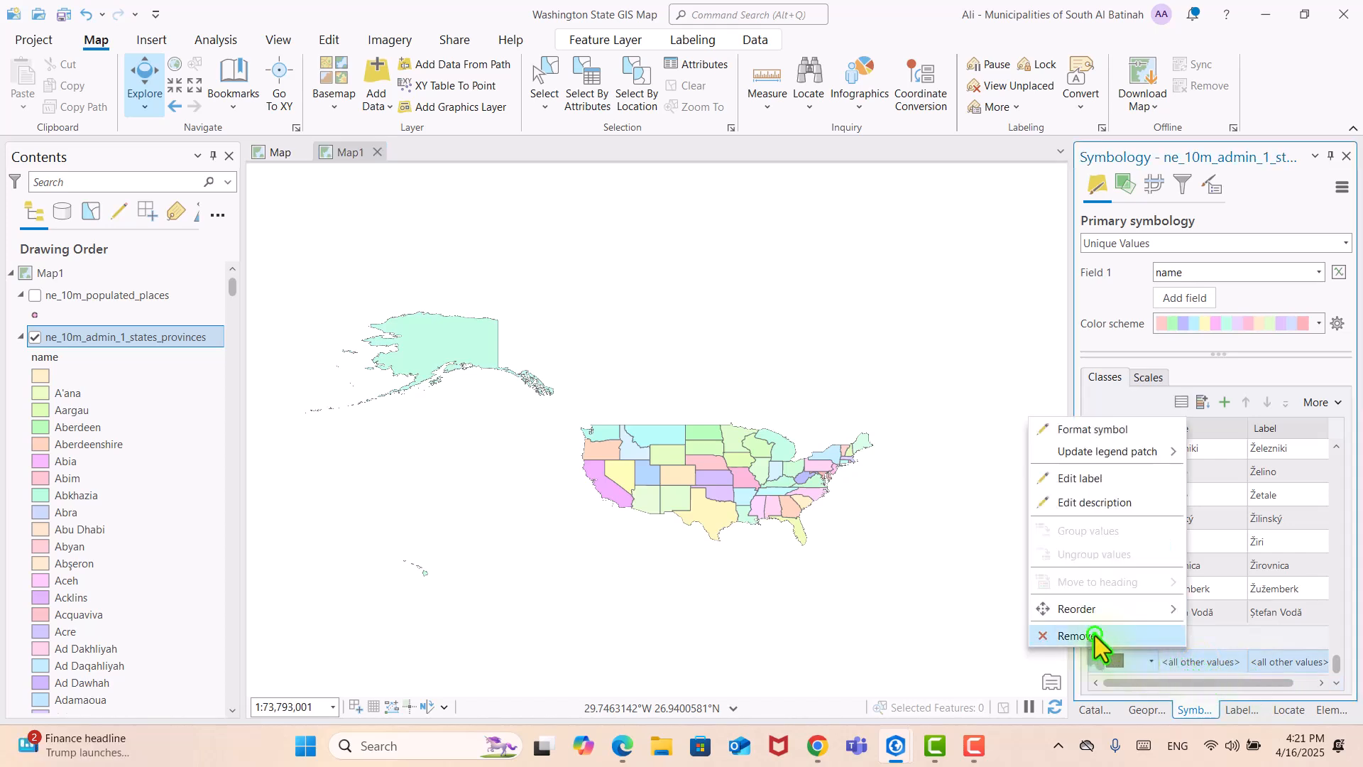
{"action": "left_click", "coordinate": [1099, 638]}
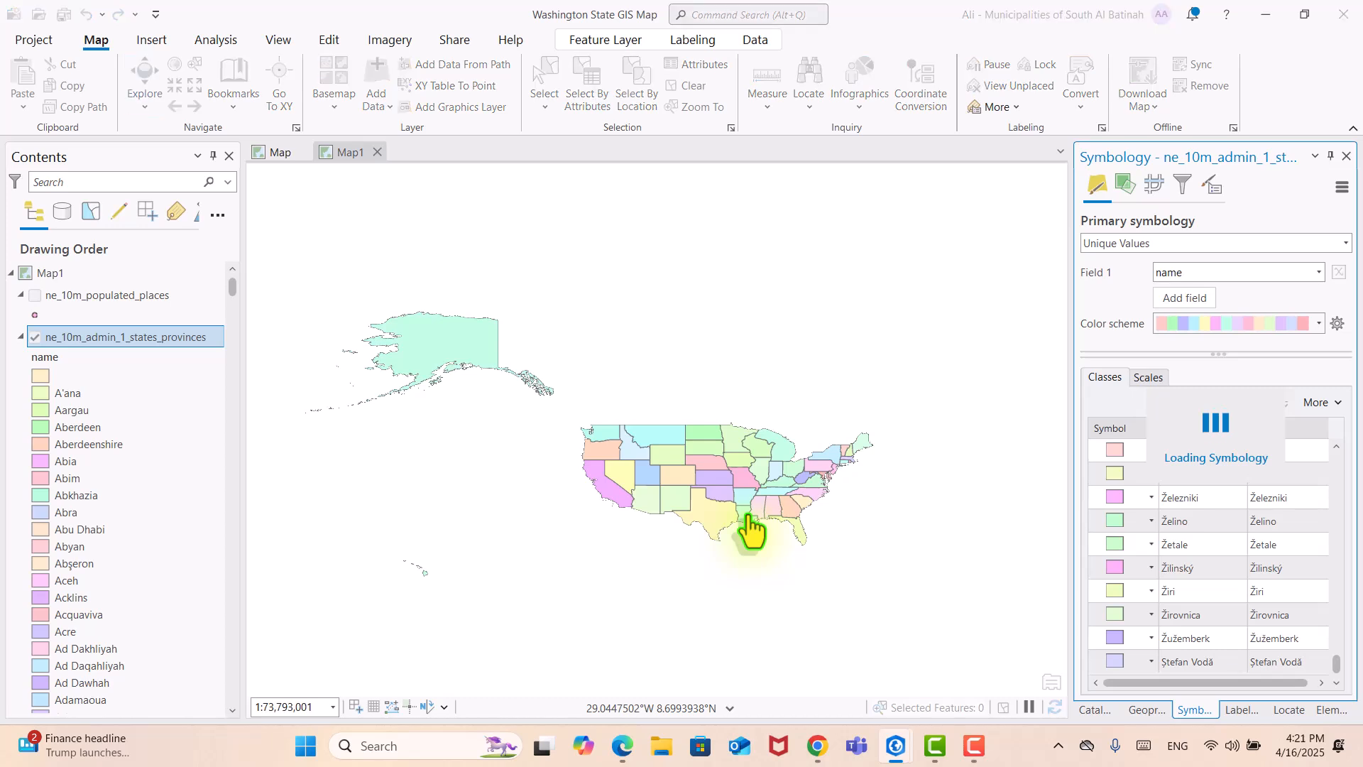
Step: Copy the ne_10m_admin_1_states_provinces layer from Map1 and paste it into the Map view with the Washington layers
{"action": "right_click", "coordinate": [146, 348]}
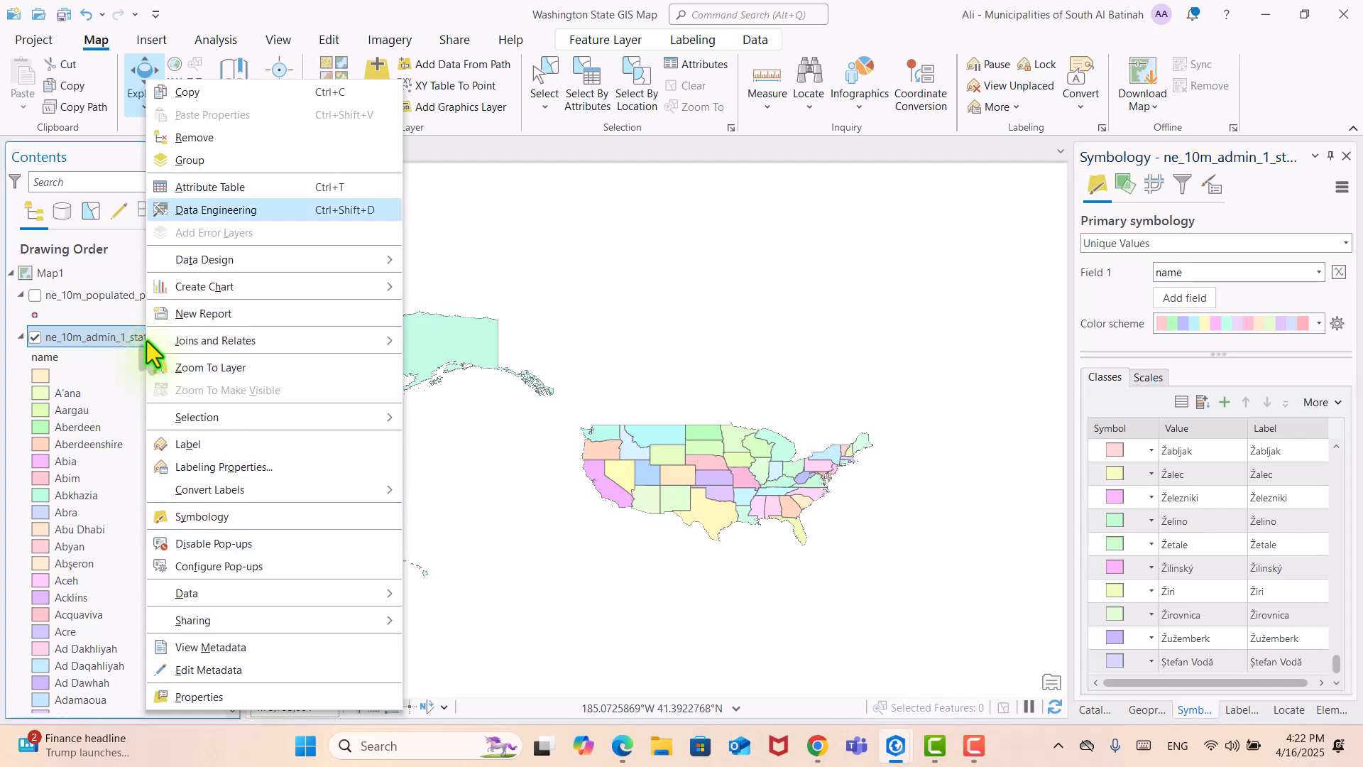
{"action": "left_click", "coordinate": [244, 91]}
{"action": "left_click", "coordinate": [278, 150]}
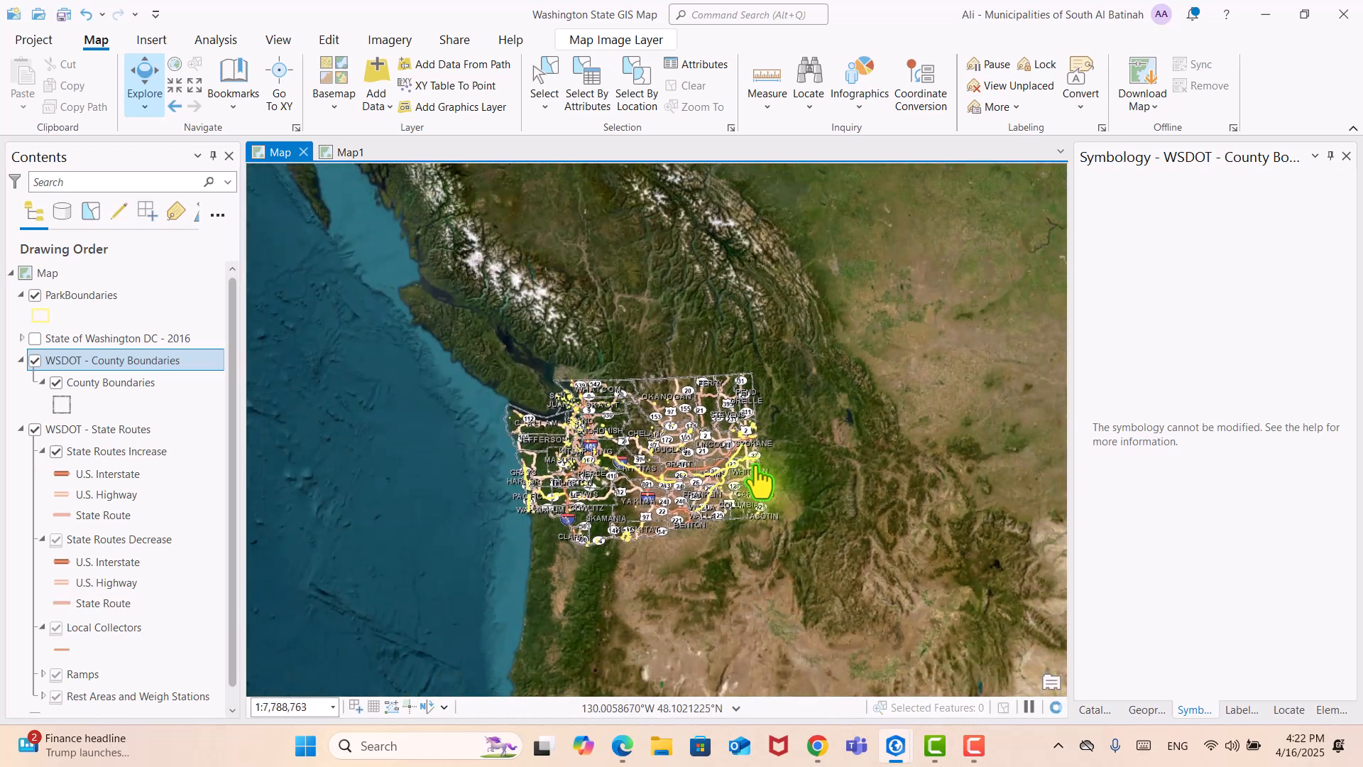
{"action": "right_click", "coordinate": [99, 274]}
{"action": "left_click", "coordinate": [133, 289]}
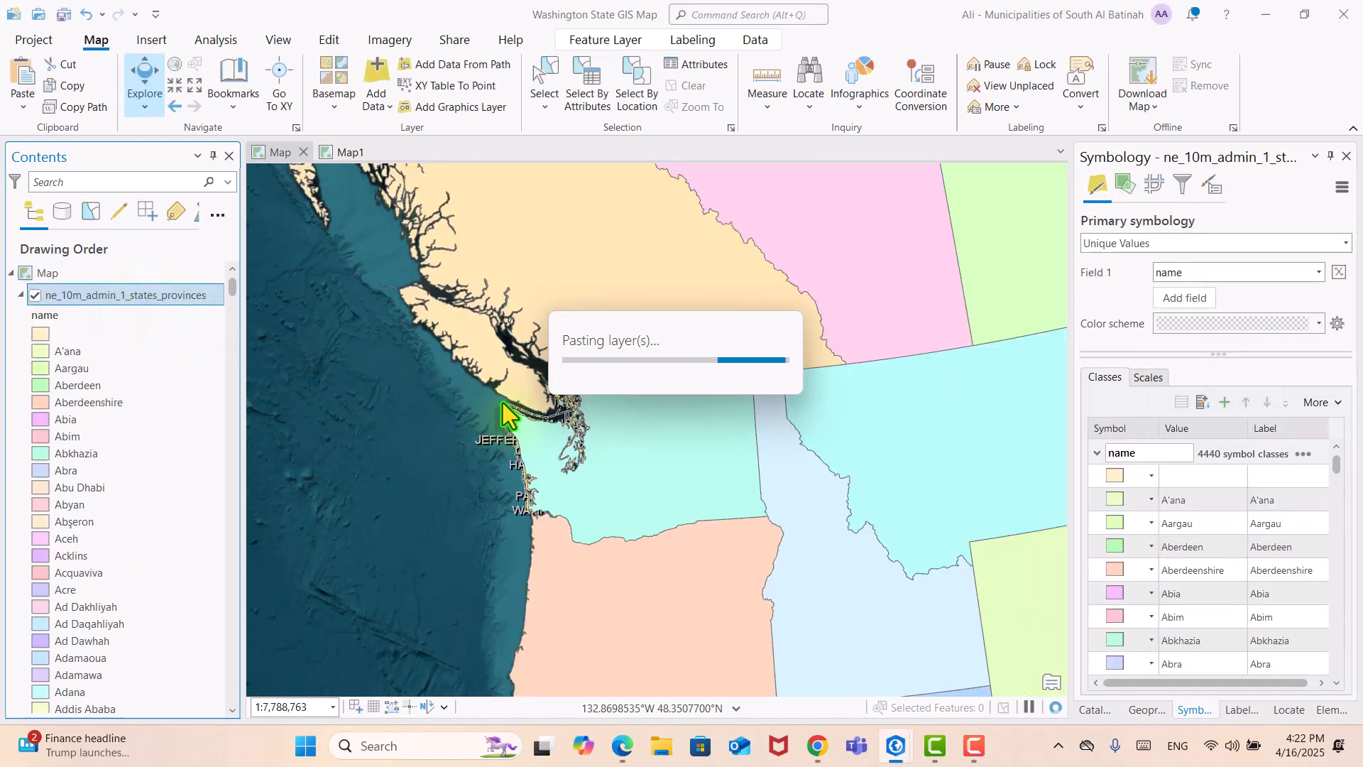
{"action": "scroll", "coordinate": [504, 415], "scroll_direction": "down", "scroll_amount": 3}
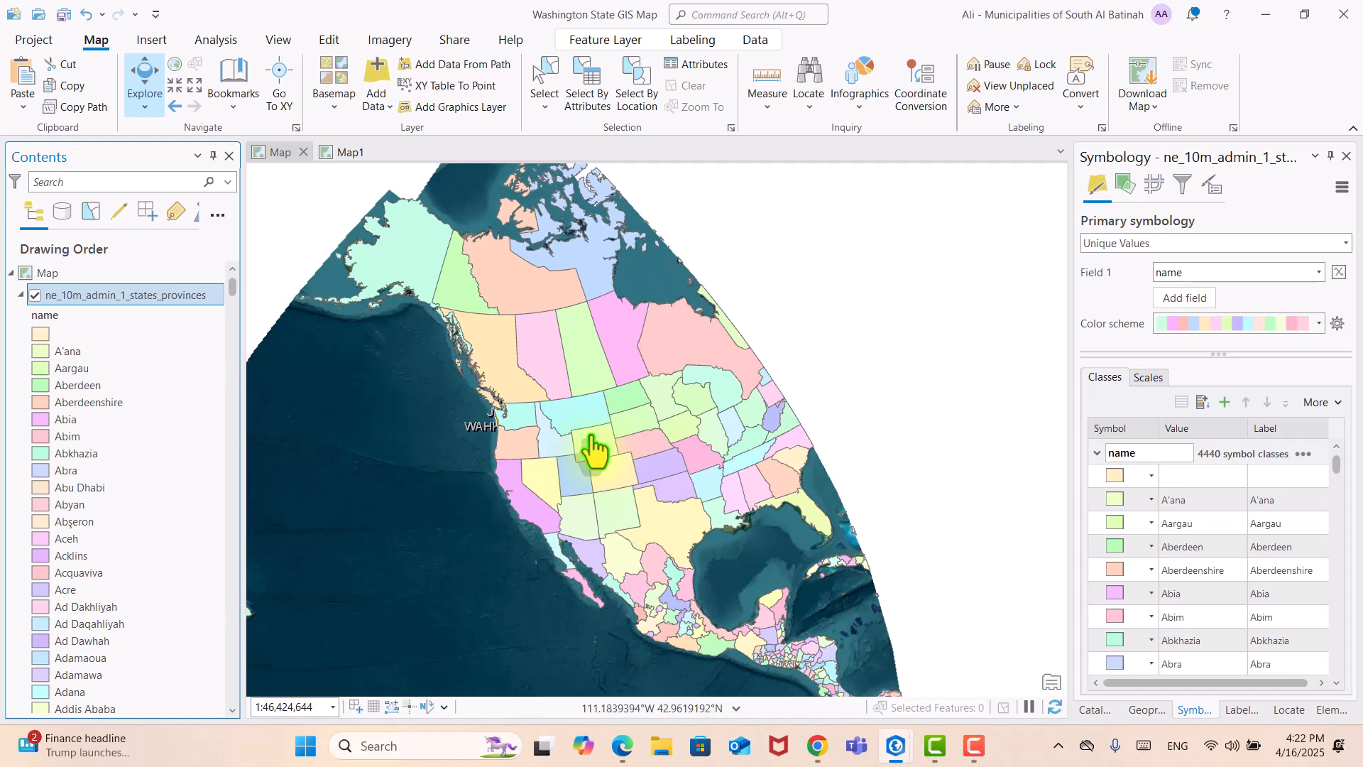
{"action": "scroll", "coordinate": [593, 448], "scroll_direction": "up", "scroll_amount": 1}
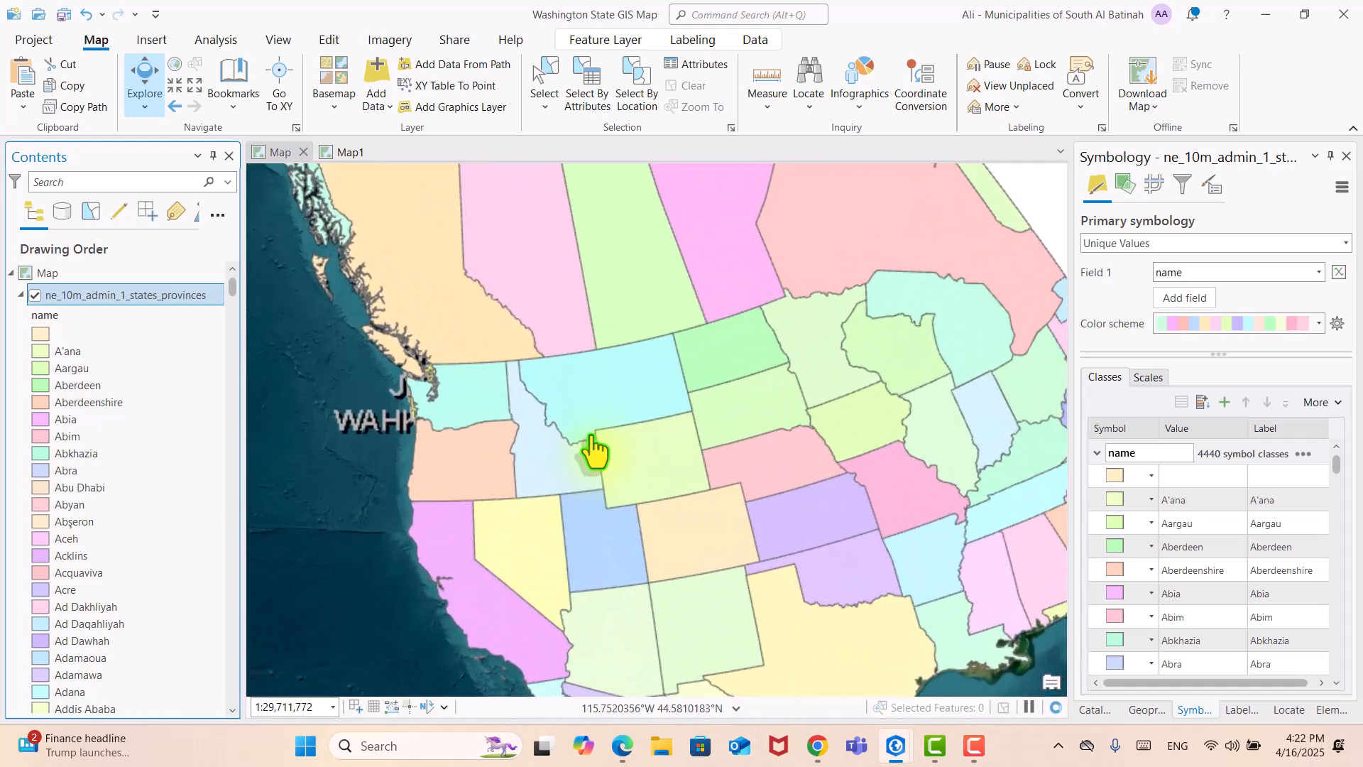
{"action": "scroll", "coordinate": [561, 465], "scroll_direction": "up", "scroll_amount": 5}
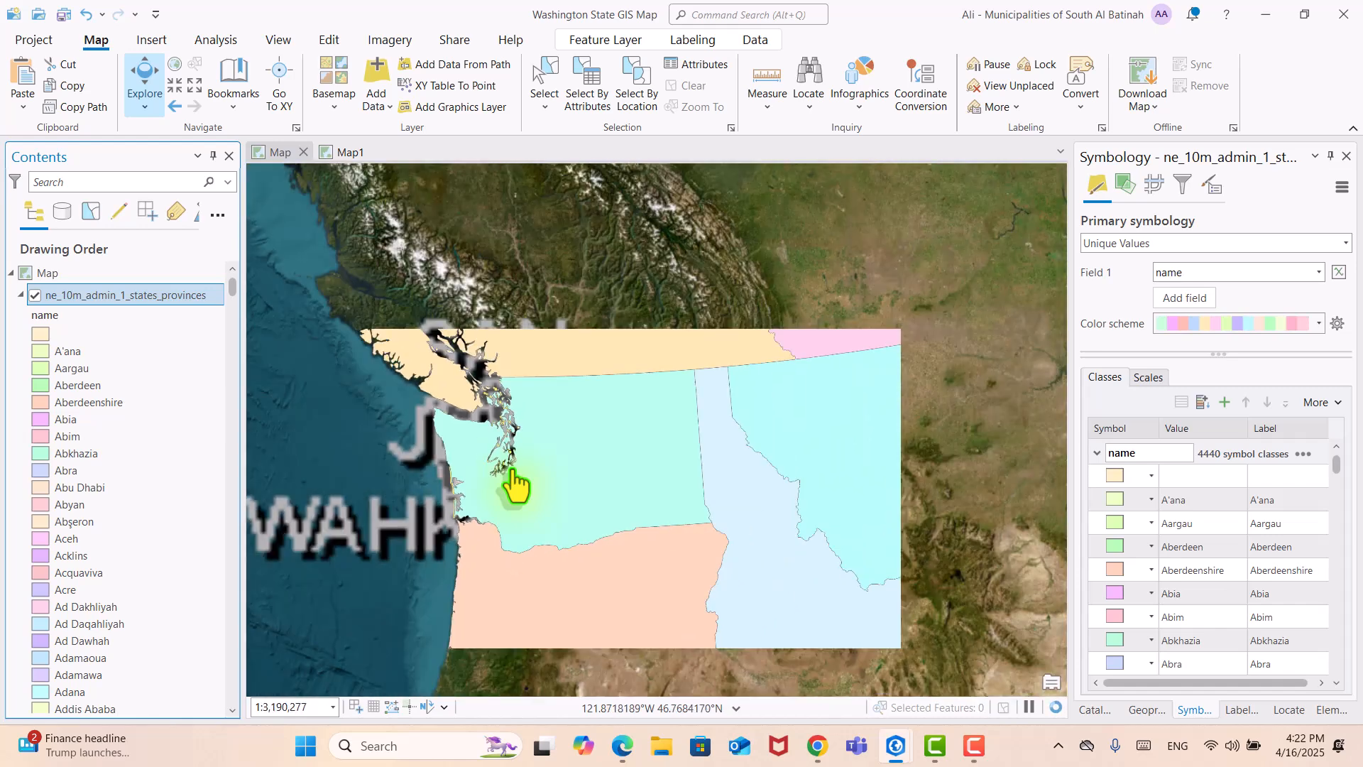
{"action": "scroll", "coordinate": [514, 484], "scroll_direction": "down", "scroll_amount": 7}
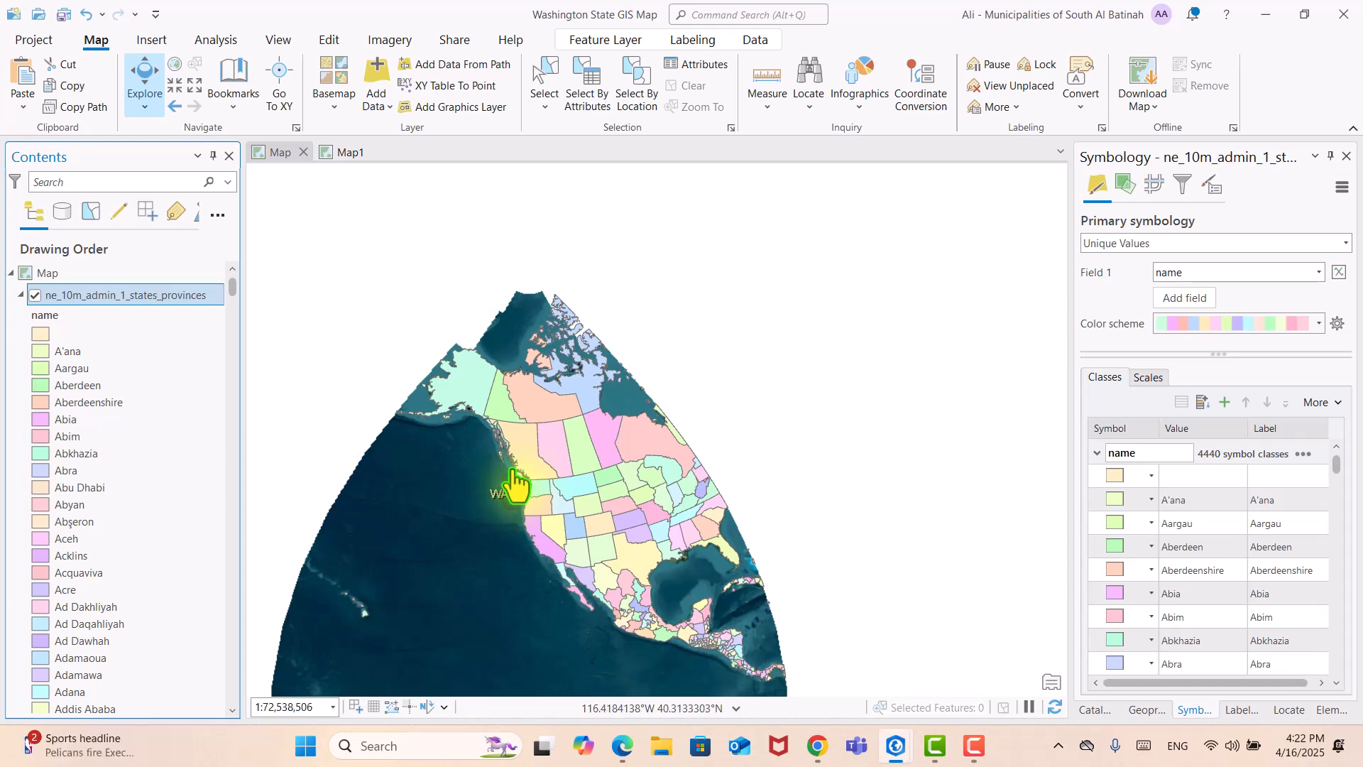
{"action": "right_click", "coordinate": [134, 295]}
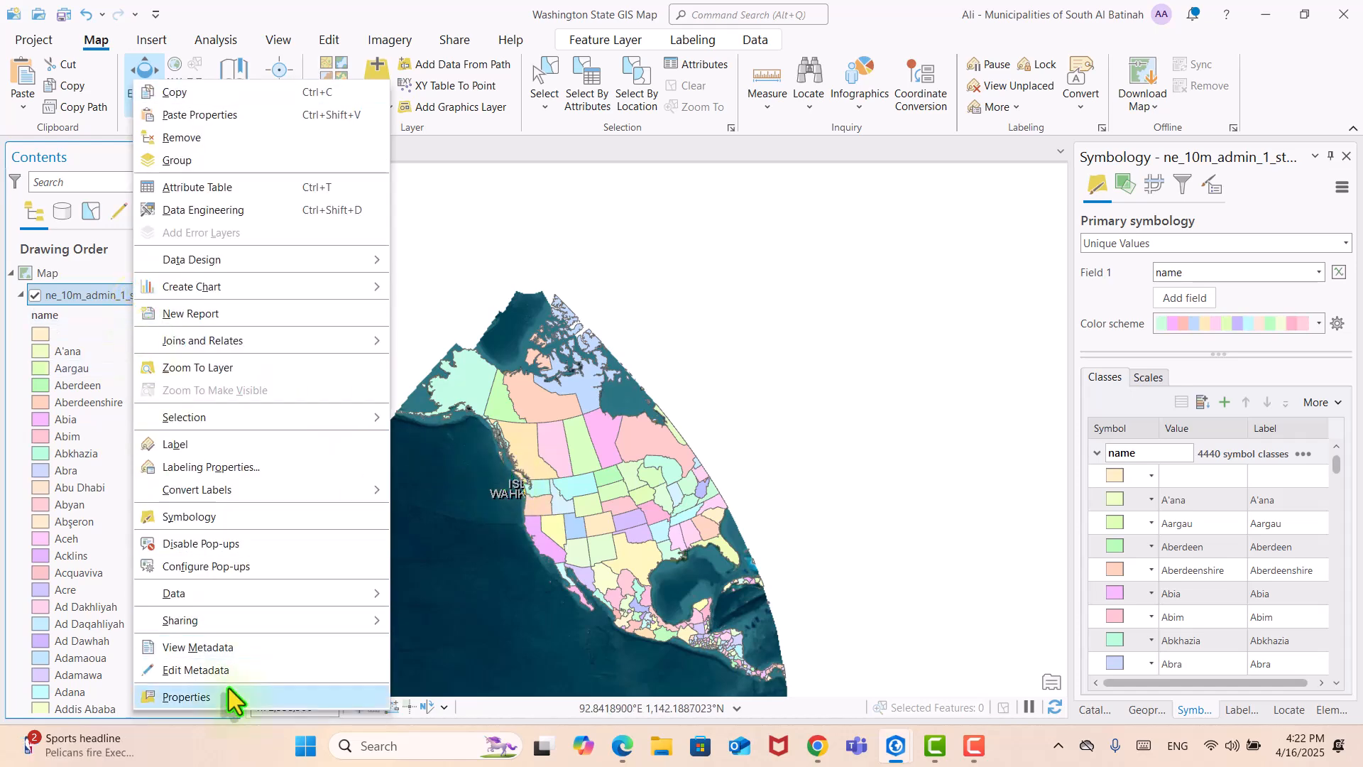
{"action": "left_click", "coordinate": [186, 697]}
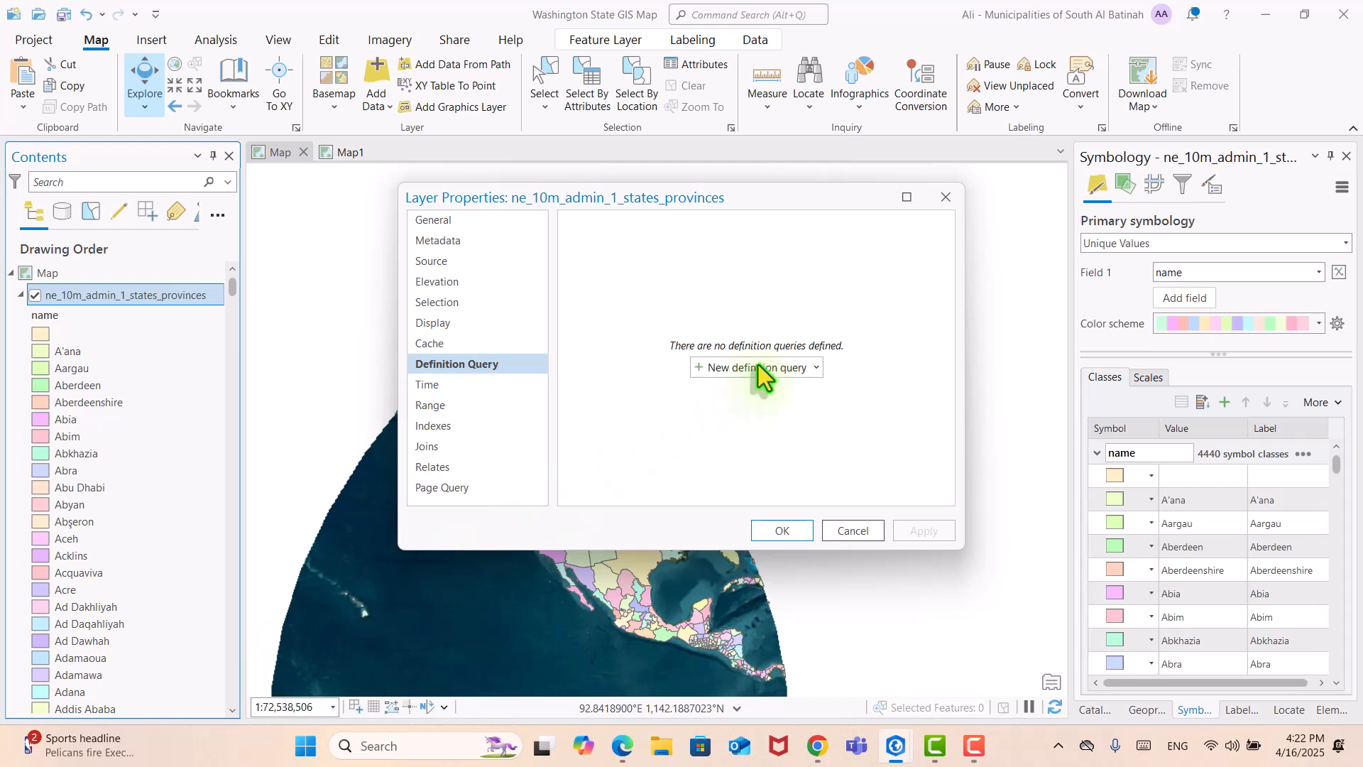
{"action": "left_click", "coordinate": [758, 366]}
{"action": "left_click", "coordinate": [731, 313]}
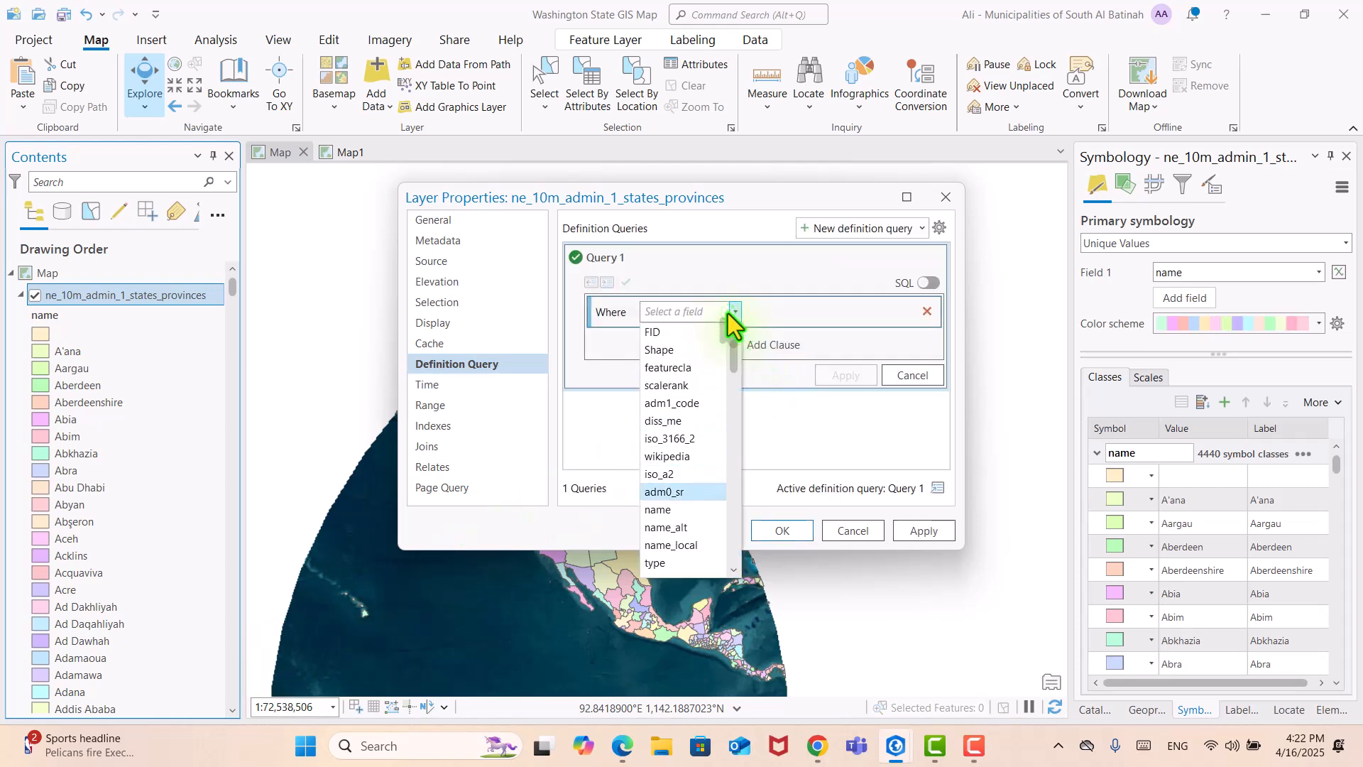
{"action": "left_click", "coordinate": [678, 460]}
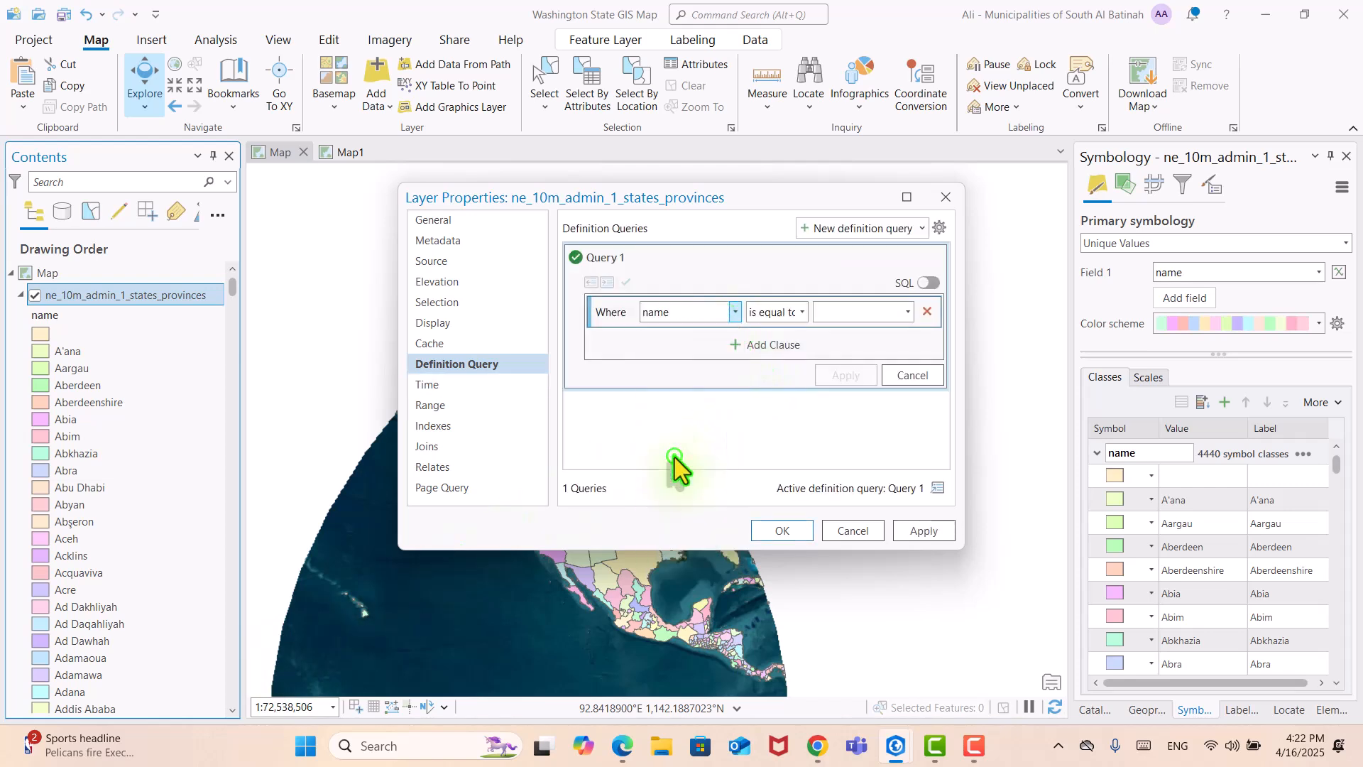
{"action": "left_click", "coordinate": [906, 313]}
{"action": "left_click_drag", "start_coordinate": [912, 352], "coordinate": [925, 532]}
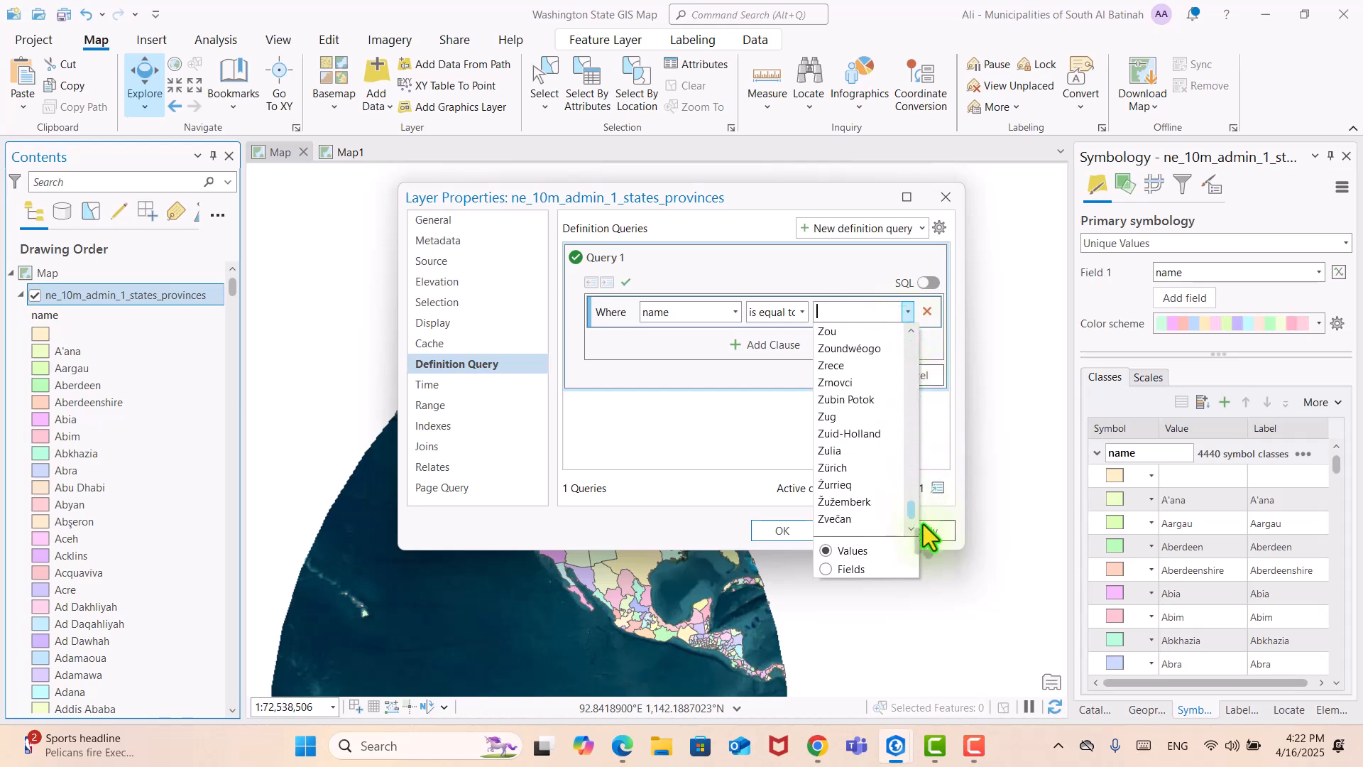
{"action": "scroll", "coordinate": [893, 467], "scroll_direction": "down", "scroll_amount": 4}
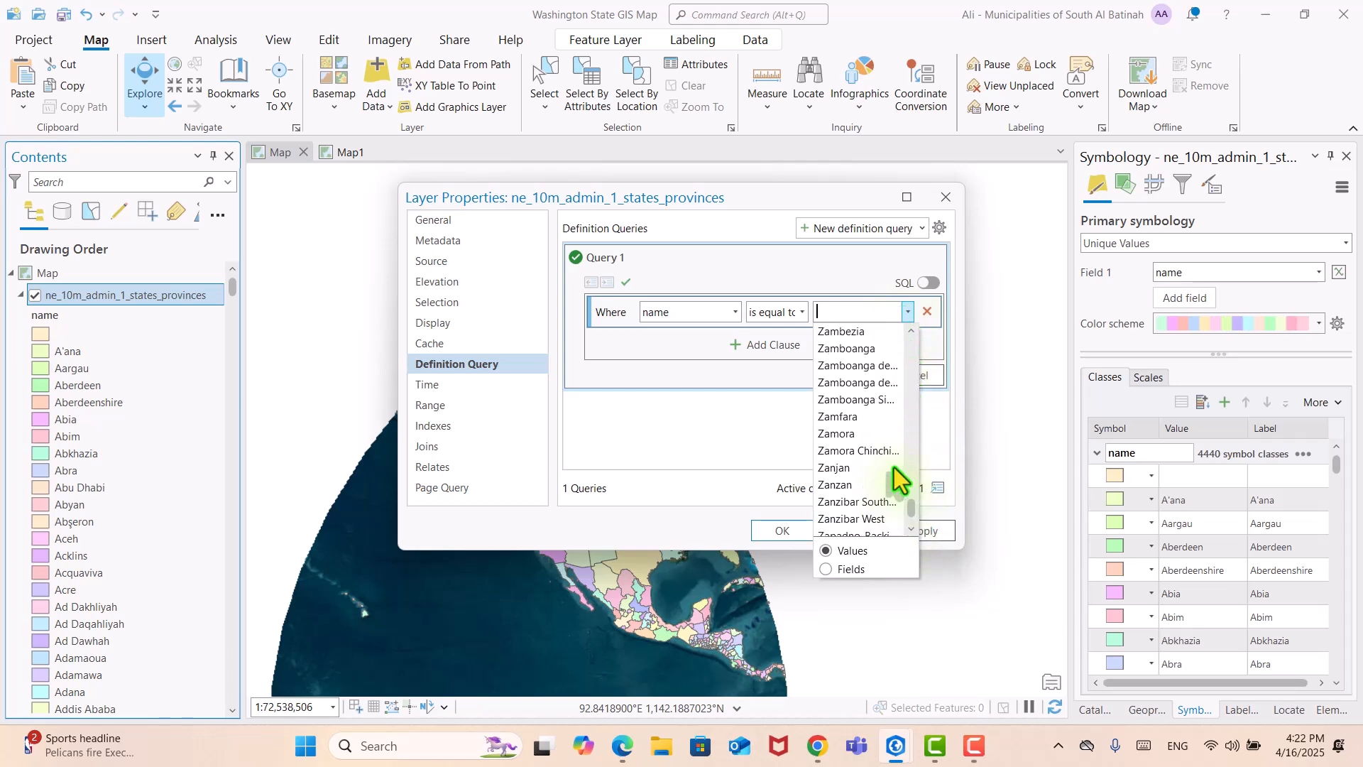
{"action": "scroll", "coordinate": [893, 468], "scroll_direction": "up", "scroll_amount": 20}
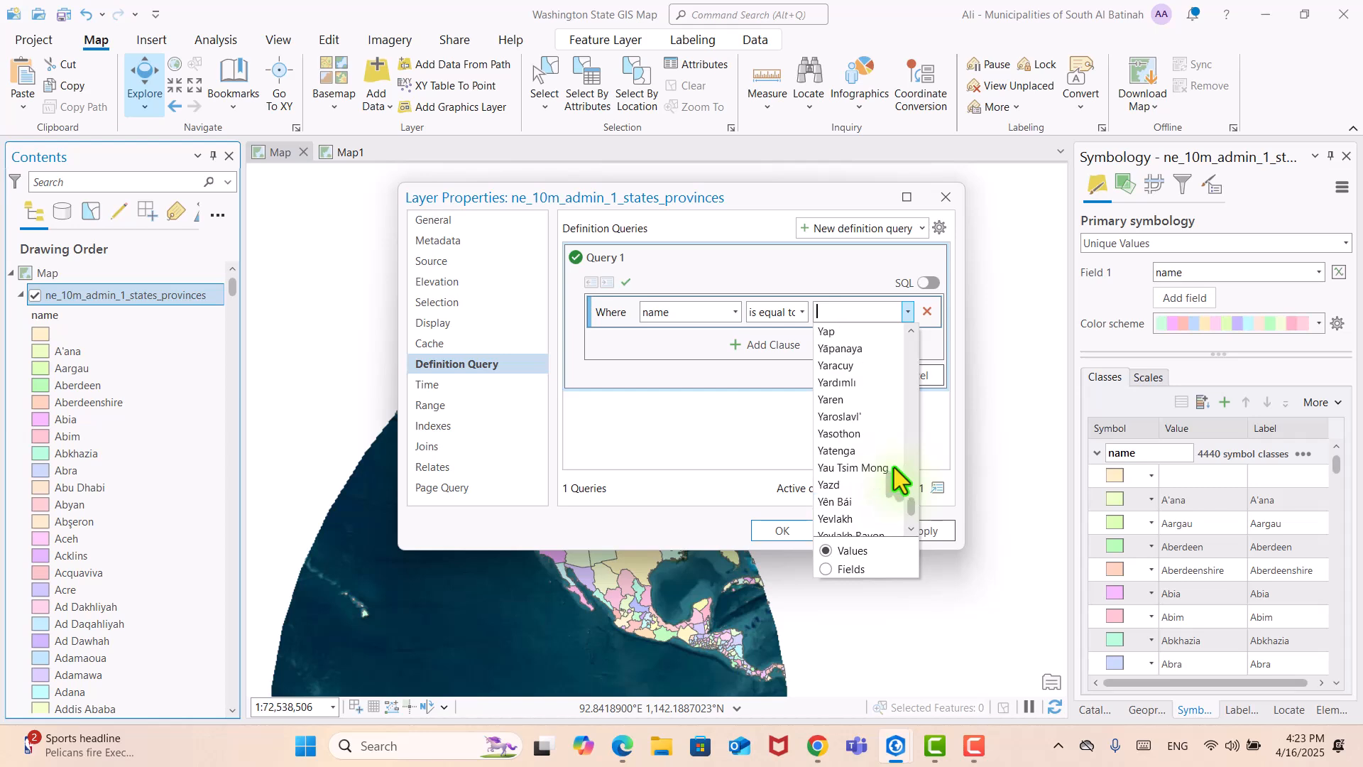
{"action": "scroll", "coordinate": [887, 467], "scroll_direction": "up", "scroll_amount": 15}
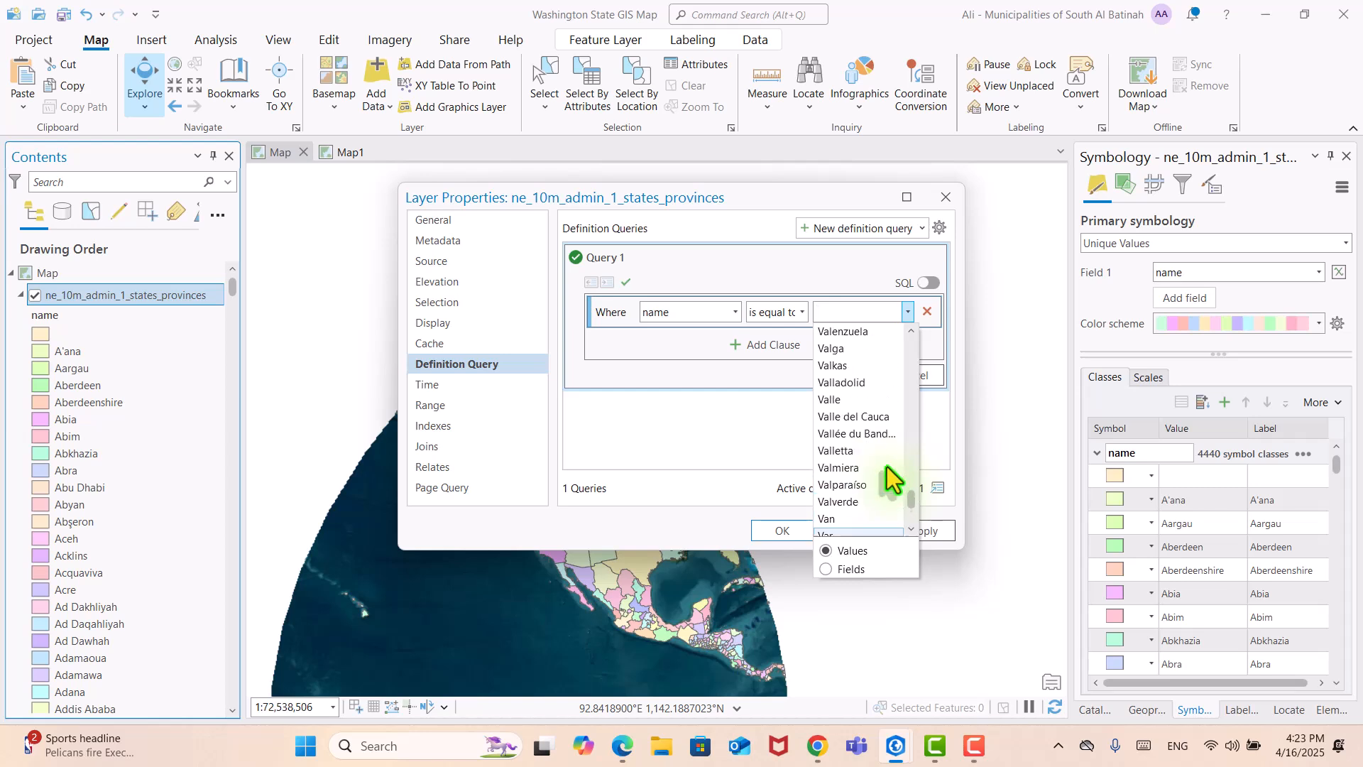
{"action": "scroll", "coordinate": [888, 467], "scroll_direction": "down", "scroll_amount": 3}
{"action": "scroll", "coordinate": [887, 466], "scroll_direction": "up", "scroll_amount": 4}
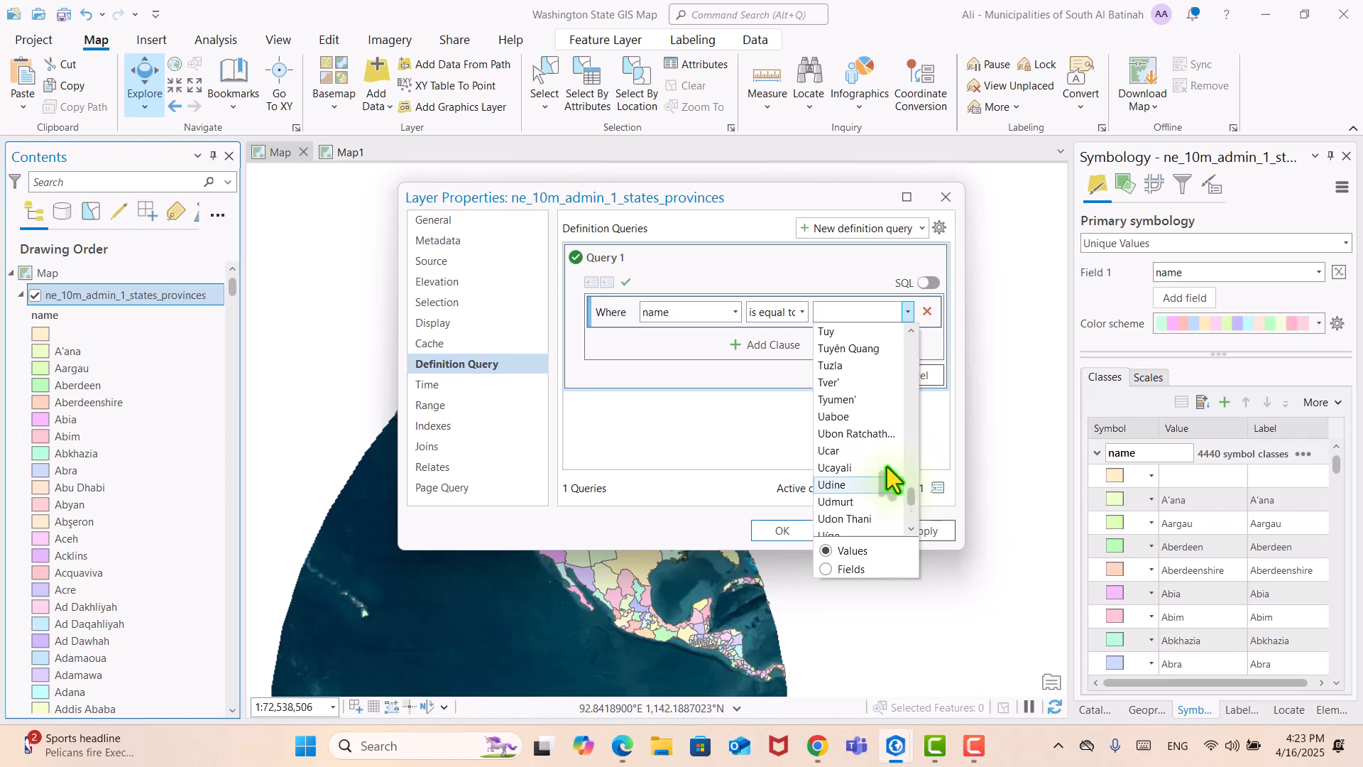
{"action": "scroll", "coordinate": [887, 466], "scroll_direction": "down", "scroll_amount": 5}
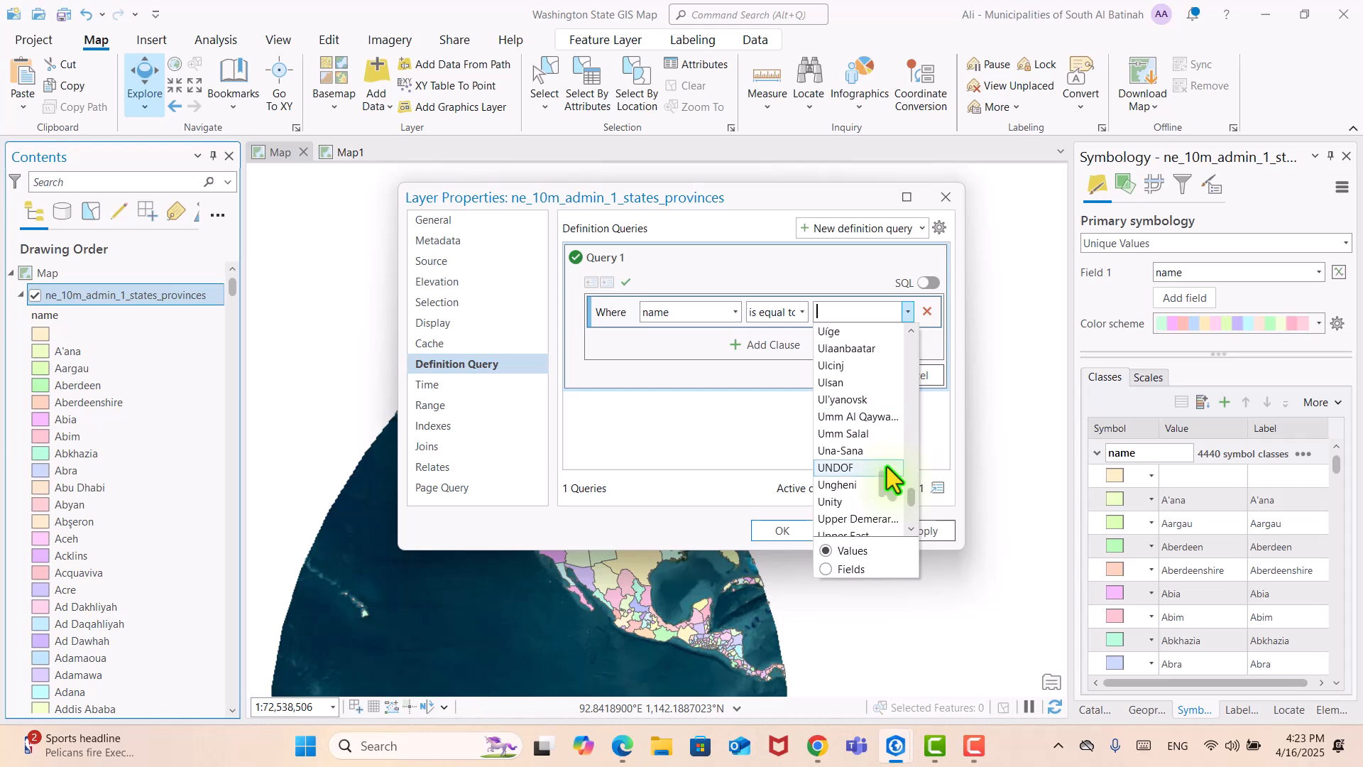
{"action": "scroll", "coordinate": [887, 467], "scroll_direction": "down", "scroll_amount": 6}
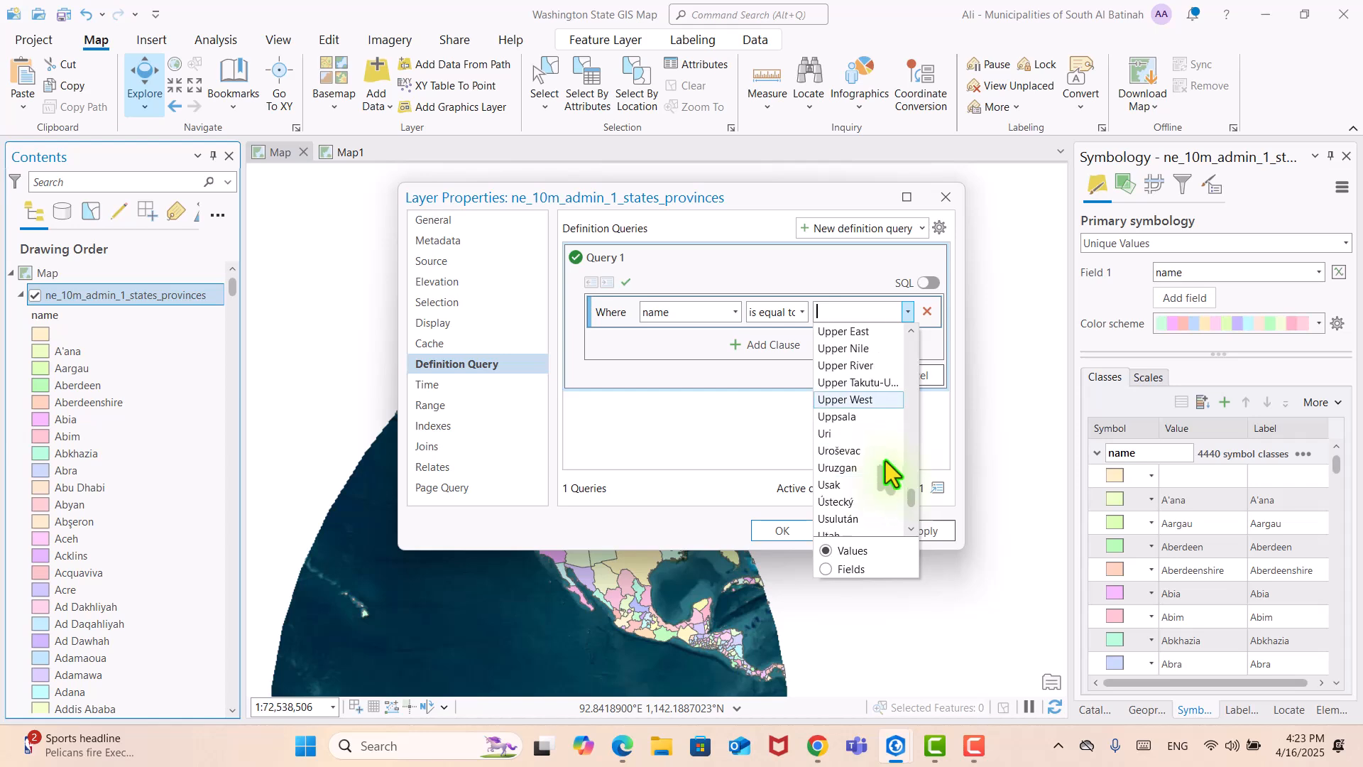
{"action": "scroll", "coordinate": [868, 390], "scroll_direction": "down", "scroll_amount": 1}
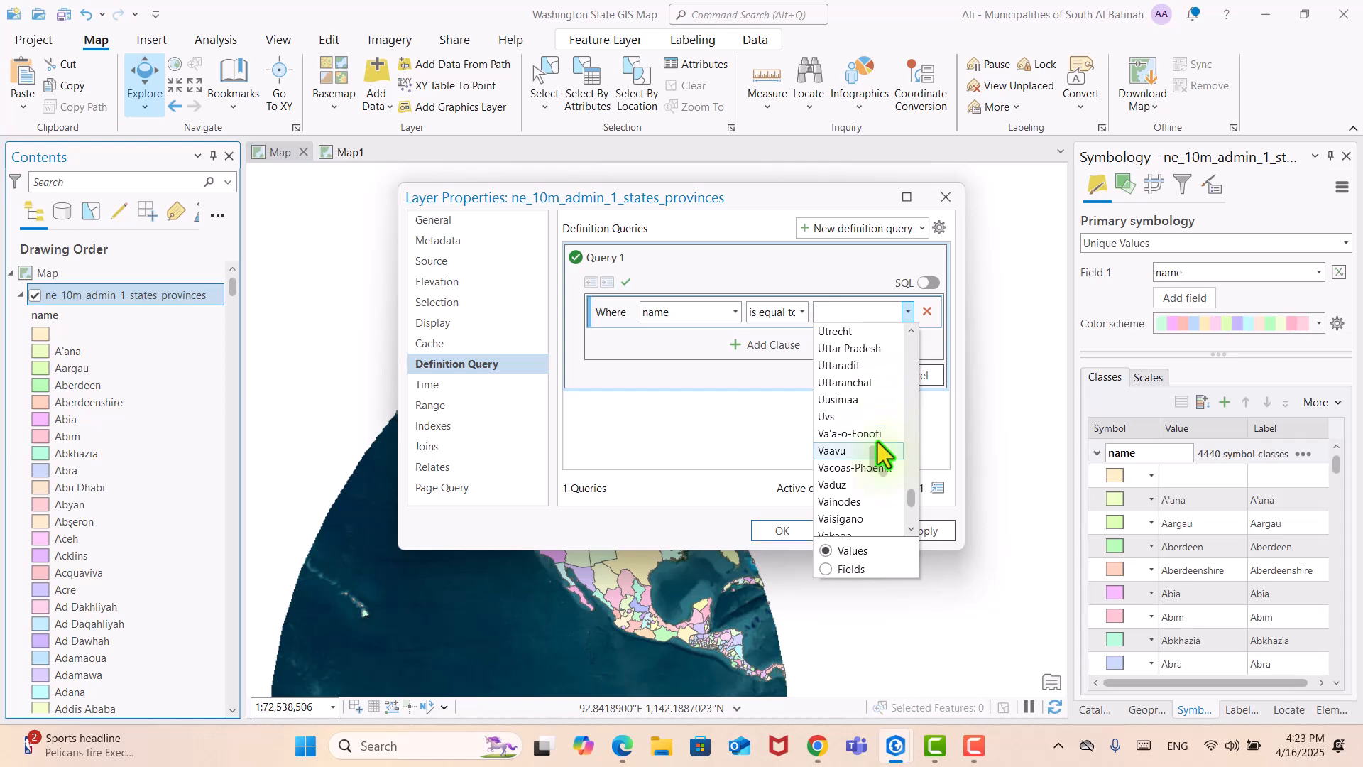
{"action": "scroll", "coordinate": [878, 442], "scroll_direction": "up", "scroll_amount": 6}
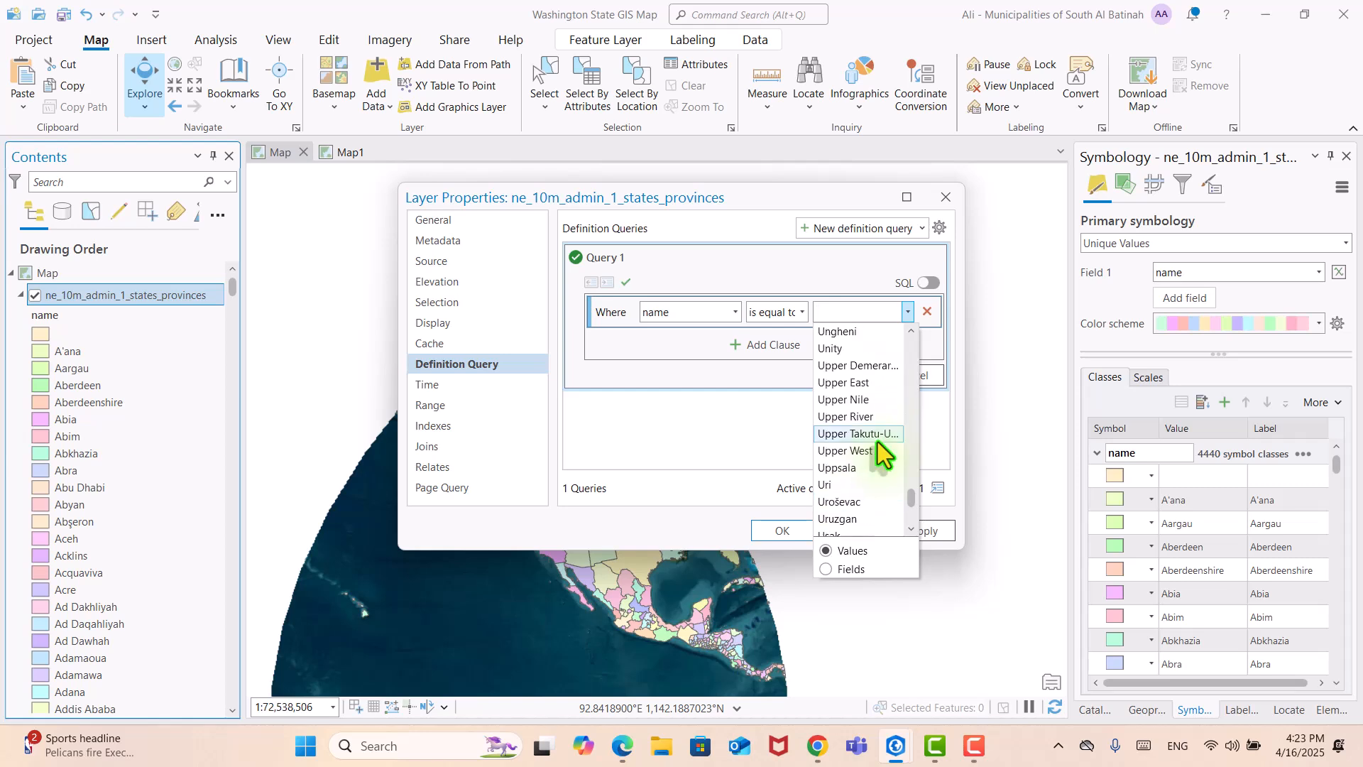
{"action": "left_click", "coordinate": [734, 312]}
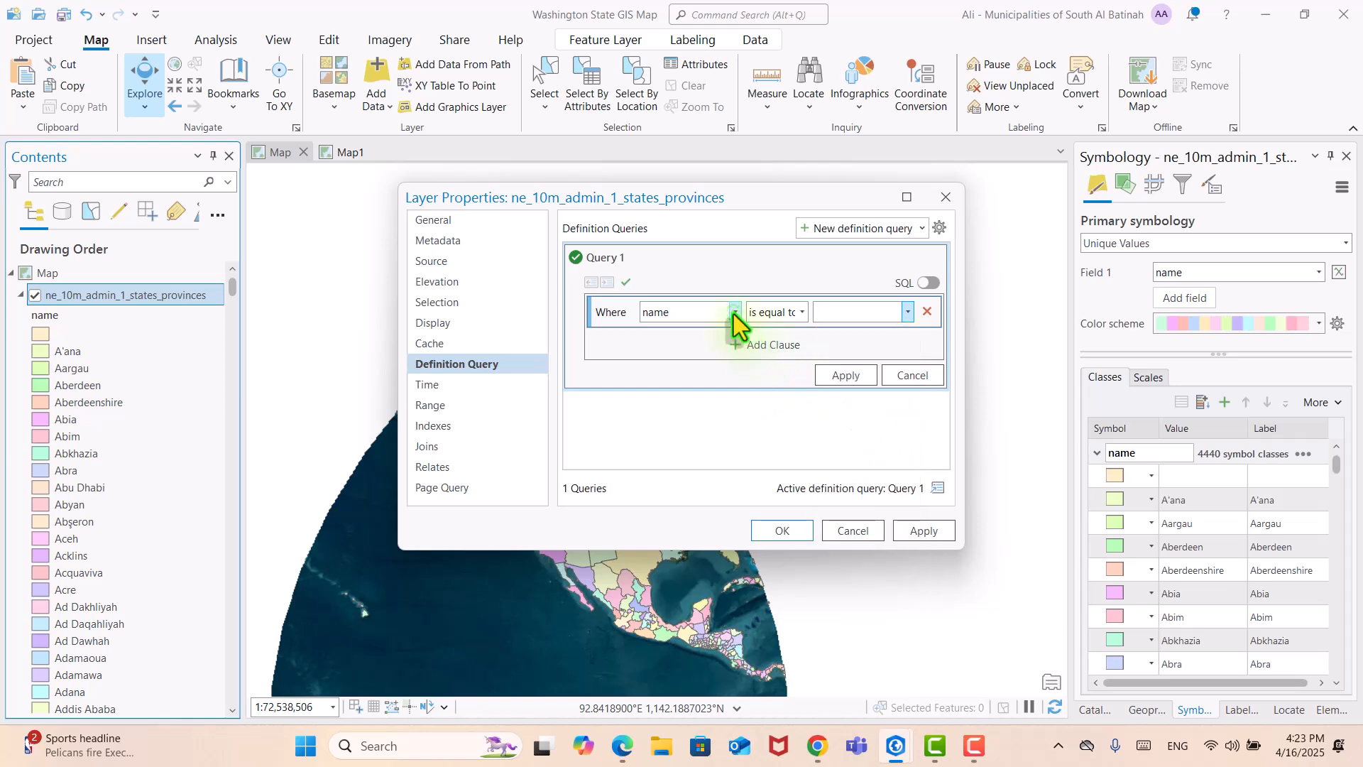
{"action": "left_click", "coordinate": [734, 314]}
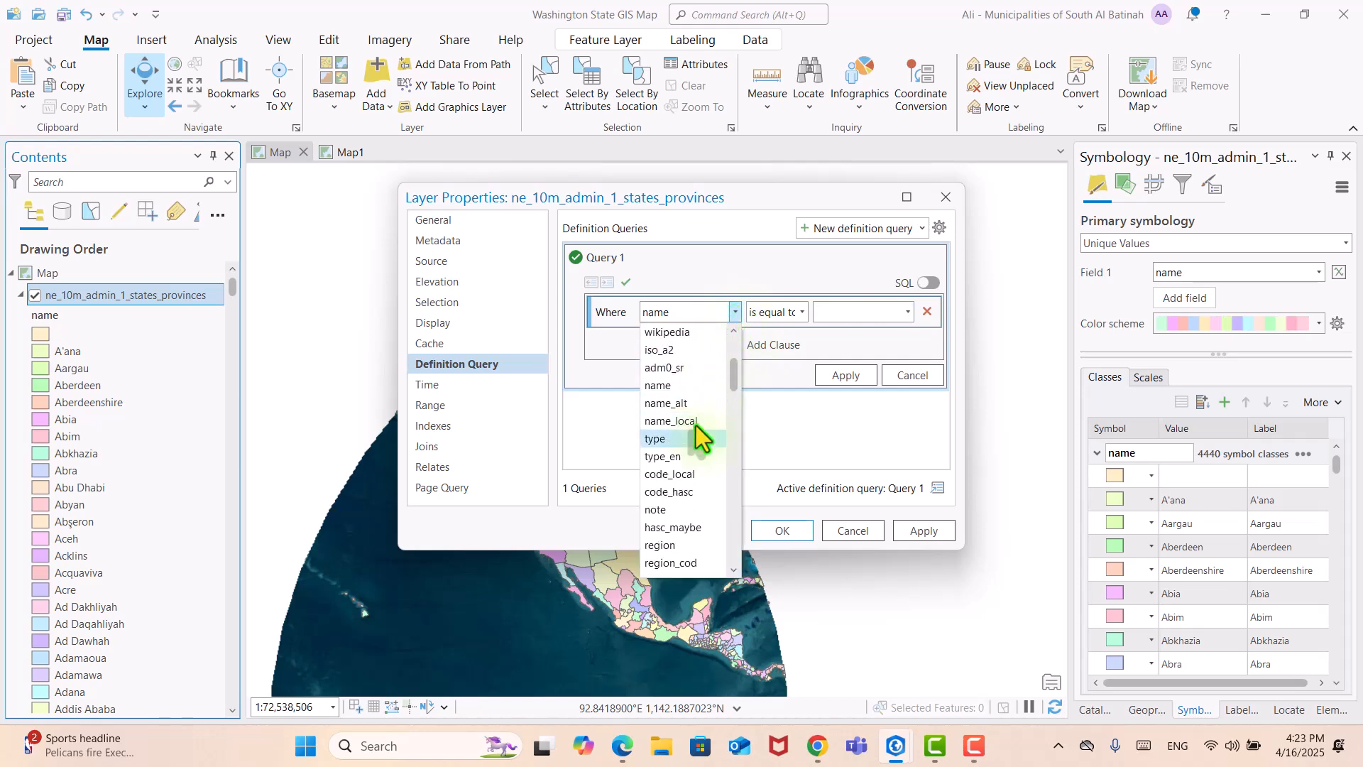
{"action": "scroll", "coordinate": [684, 491], "scroll_direction": "down", "scroll_amount": 4}
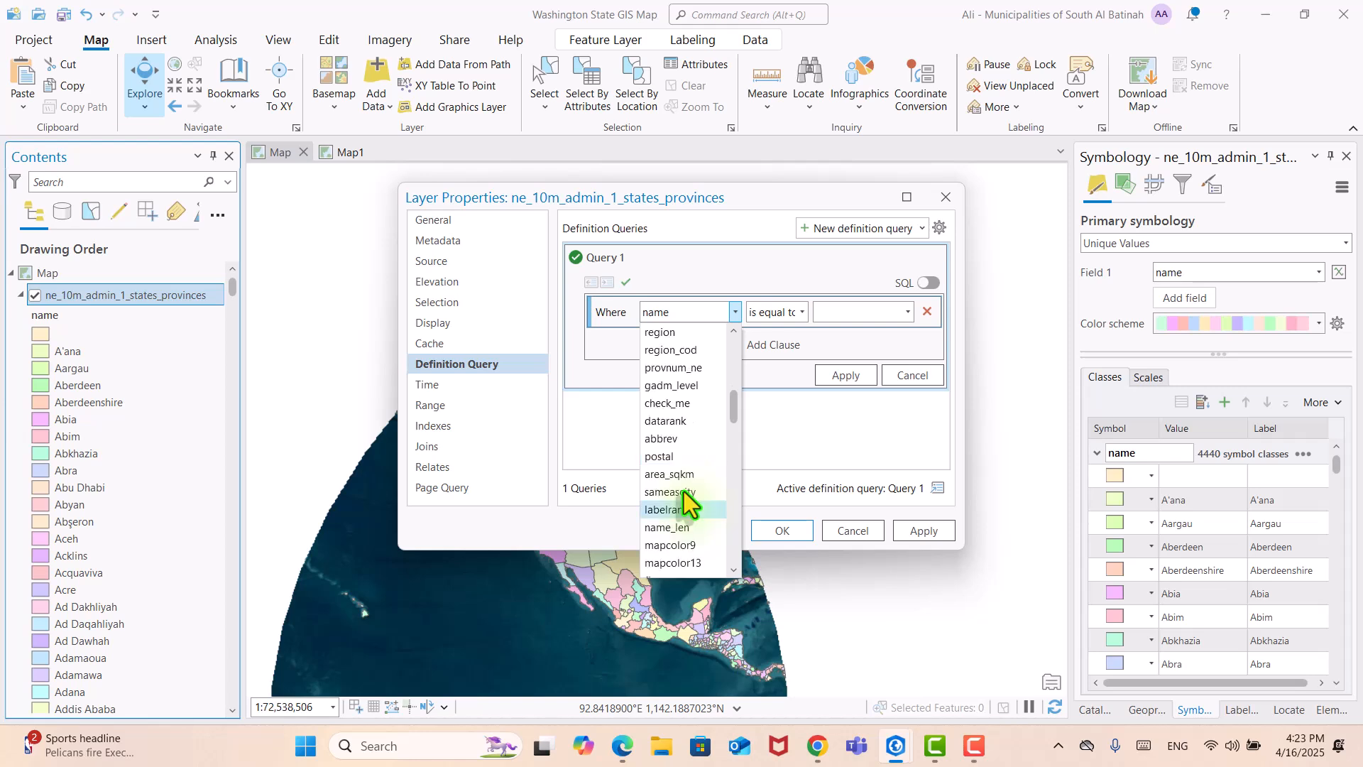
{"action": "scroll", "coordinate": [684, 491], "scroll_direction": "down", "scroll_amount": 12}
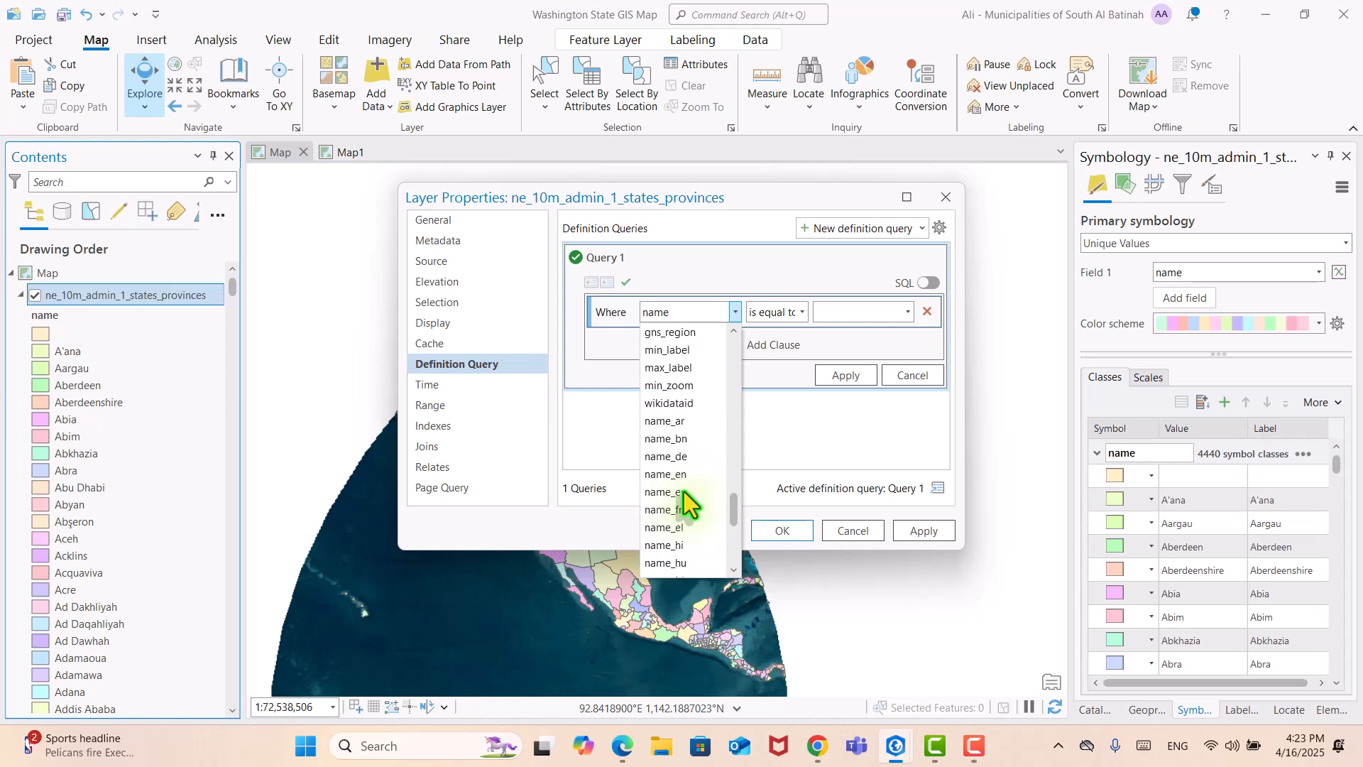
{"action": "scroll", "coordinate": [684, 491], "scroll_direction": "up", "scroll_amount": 15}
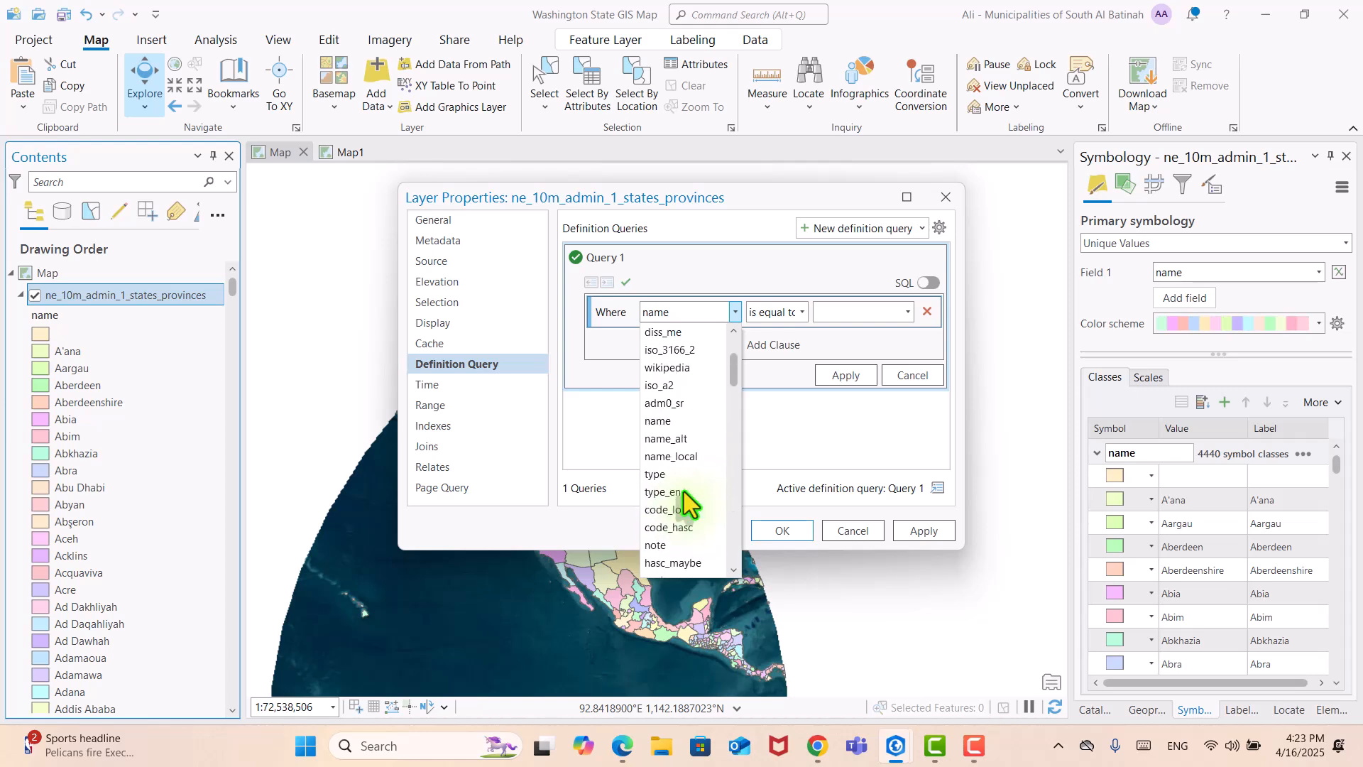
{"action": "left_click", "coordinate": [692, 355]}
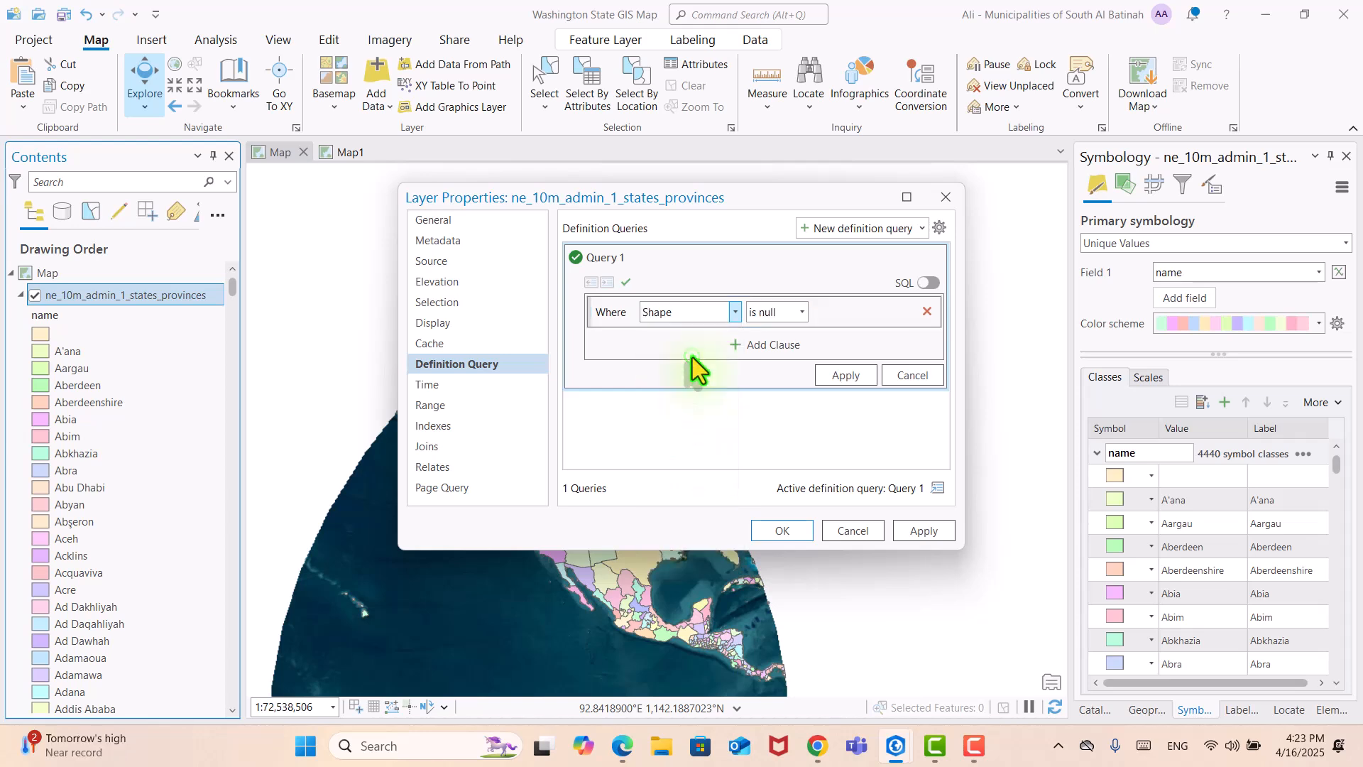
{"action": "left_click", "coordinate": [731, 310]}
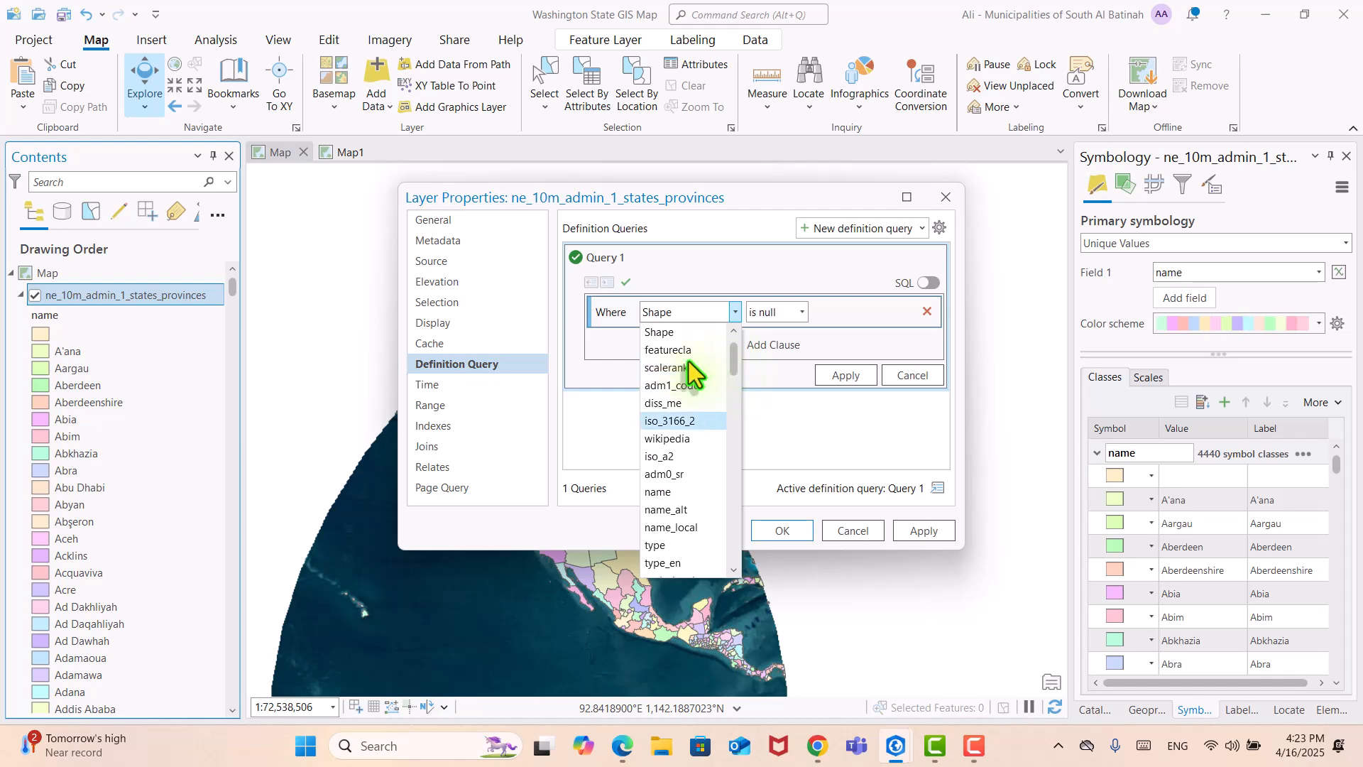
{"action": "left_click", "coordinate": [732, 314]}
{"action": "left_click", "coordinate": [937, 200]}
Step: Copy the ne_10m_admin_0_countries layer from Map1 and paste it into the Map view above the states and provinces layer
{"action": "scroll", "coordinate": [937, 216], "scroll_direction": "down", "scroll_amount": 3}
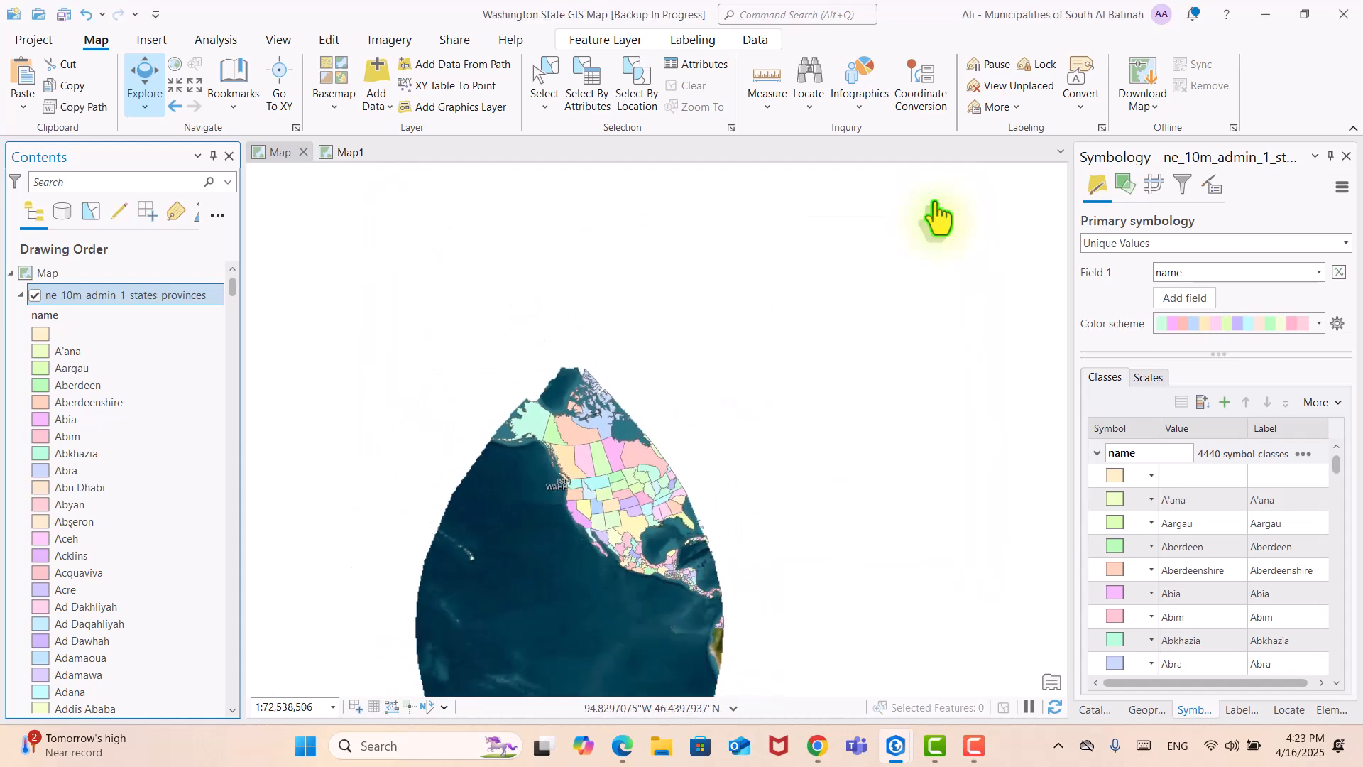
{"action": "scroll", "coordinate": [938, 217], "scroll_direction": "up", "scroll_amount": 4}
{"action": "left_click", "coordinate": [351, 154]}
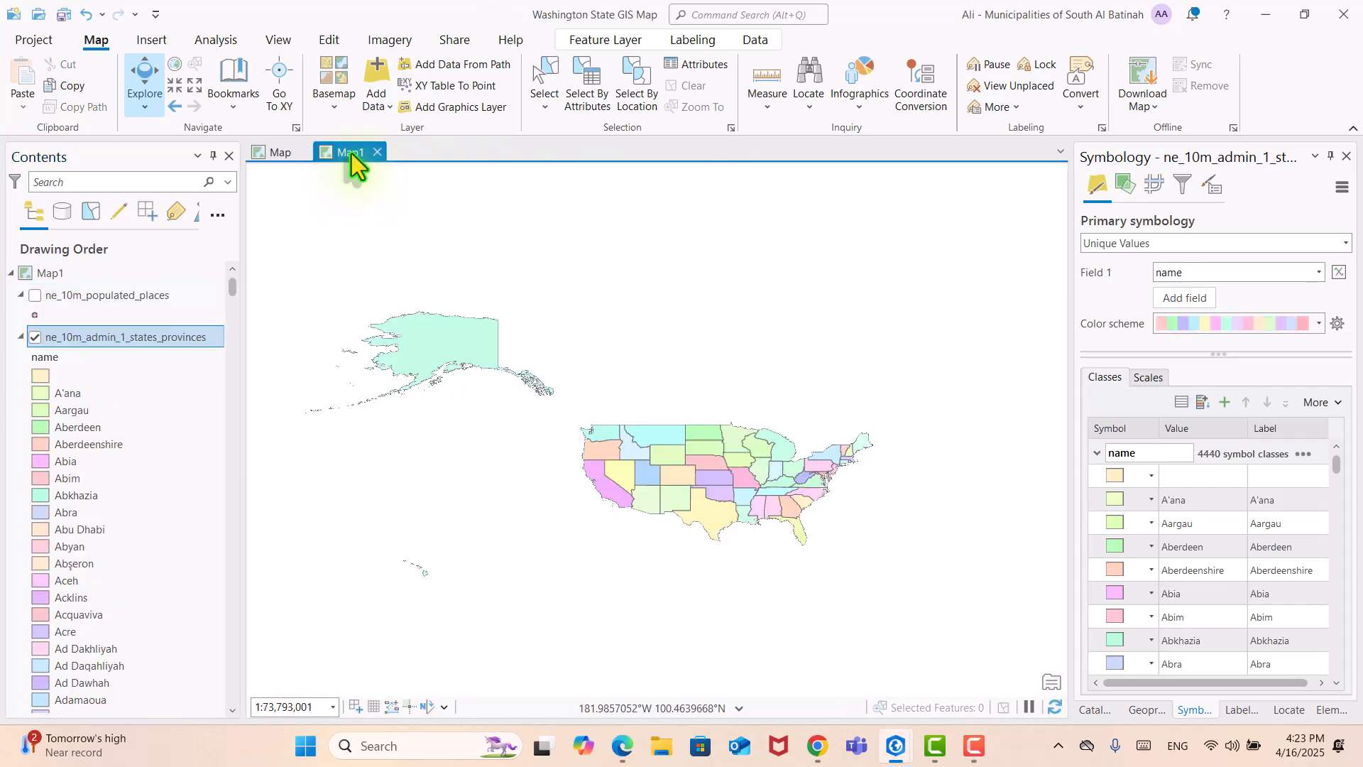
{"action": "scroll", "coordinate": [106, 298], "scroll_direction": "down", "scroll_amount": 1}
{"action": "left_click", "coordinate": [20, 293]}
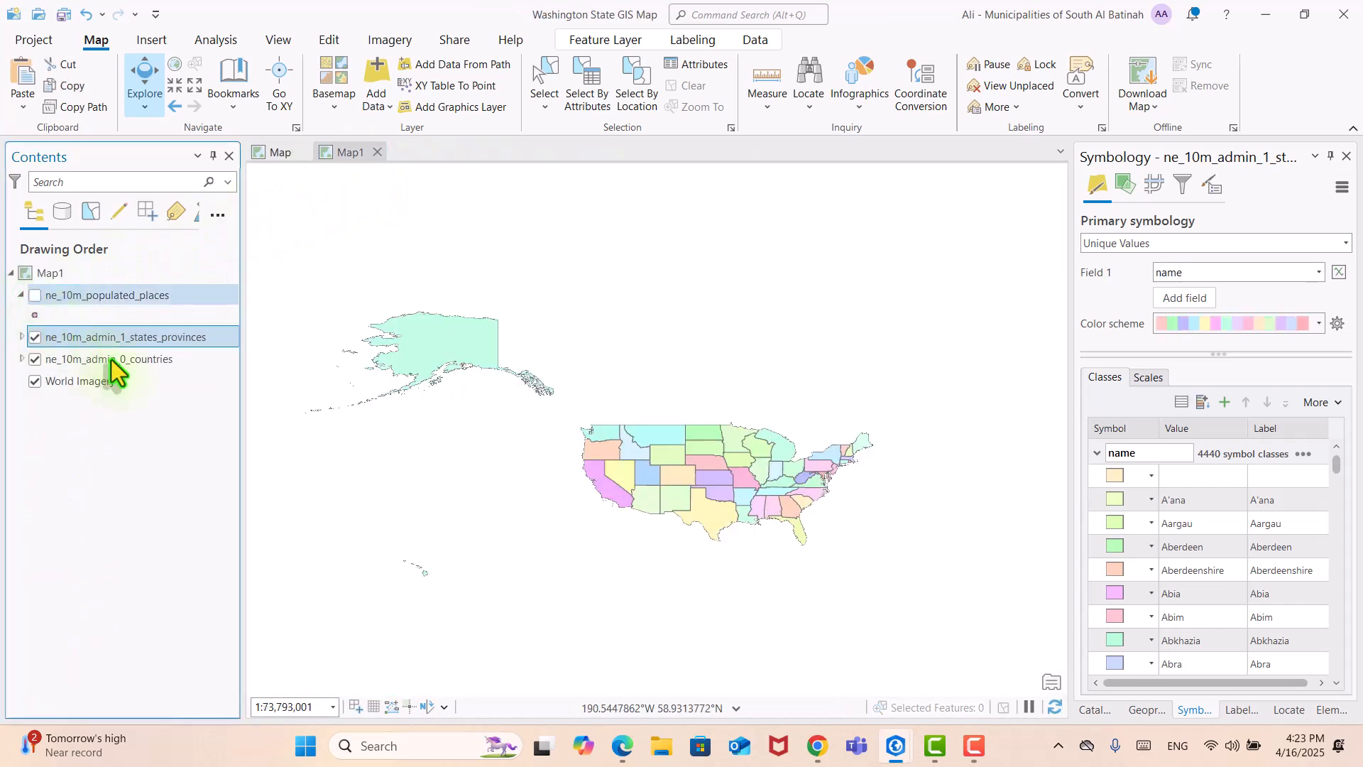
{"action": "right_click", "coordinate": [113, 361]}
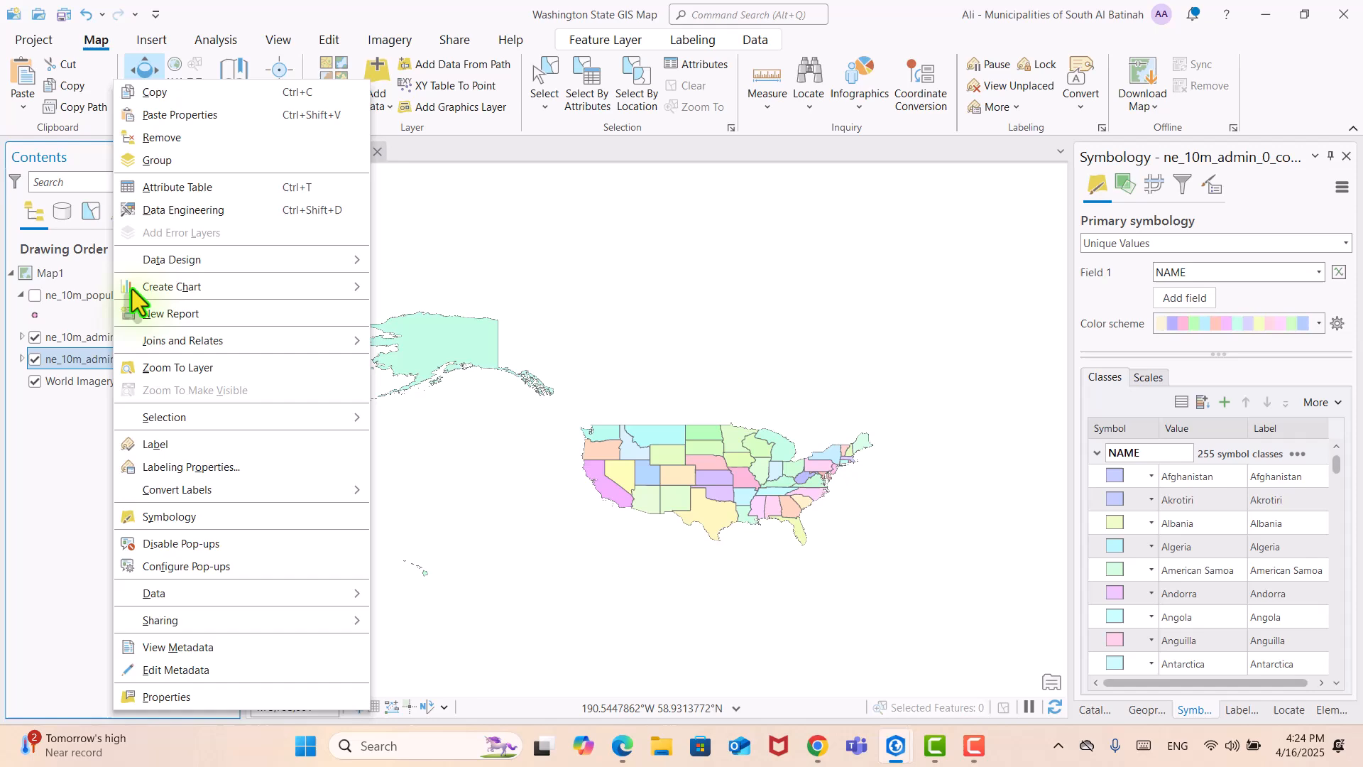
{"action": "left_click", "coordinate": [181, 98]}
{"action": "left_click", "coordinate": [278, 152]}
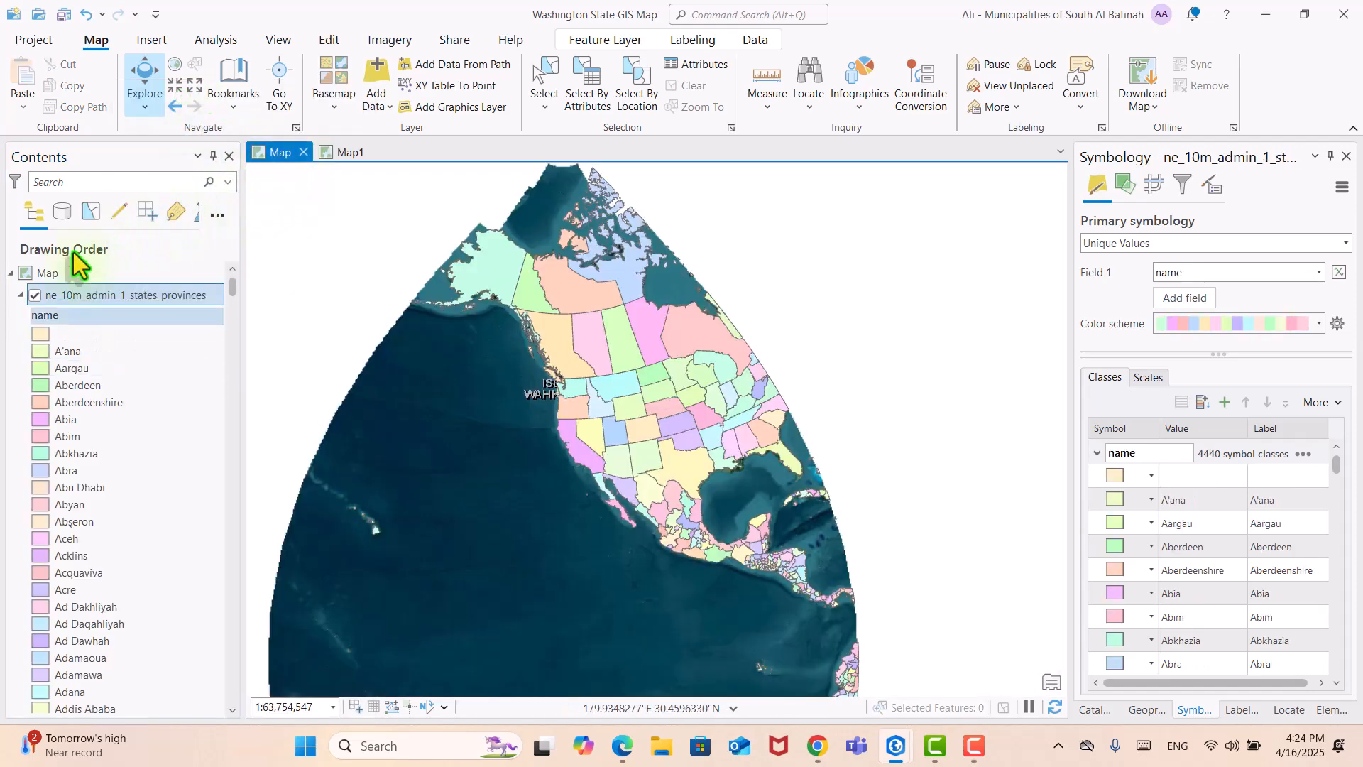
{"action": "right_click", "coordinate": [39, 272]}
{"action": "left_click", "coordinate": [80, 271]}
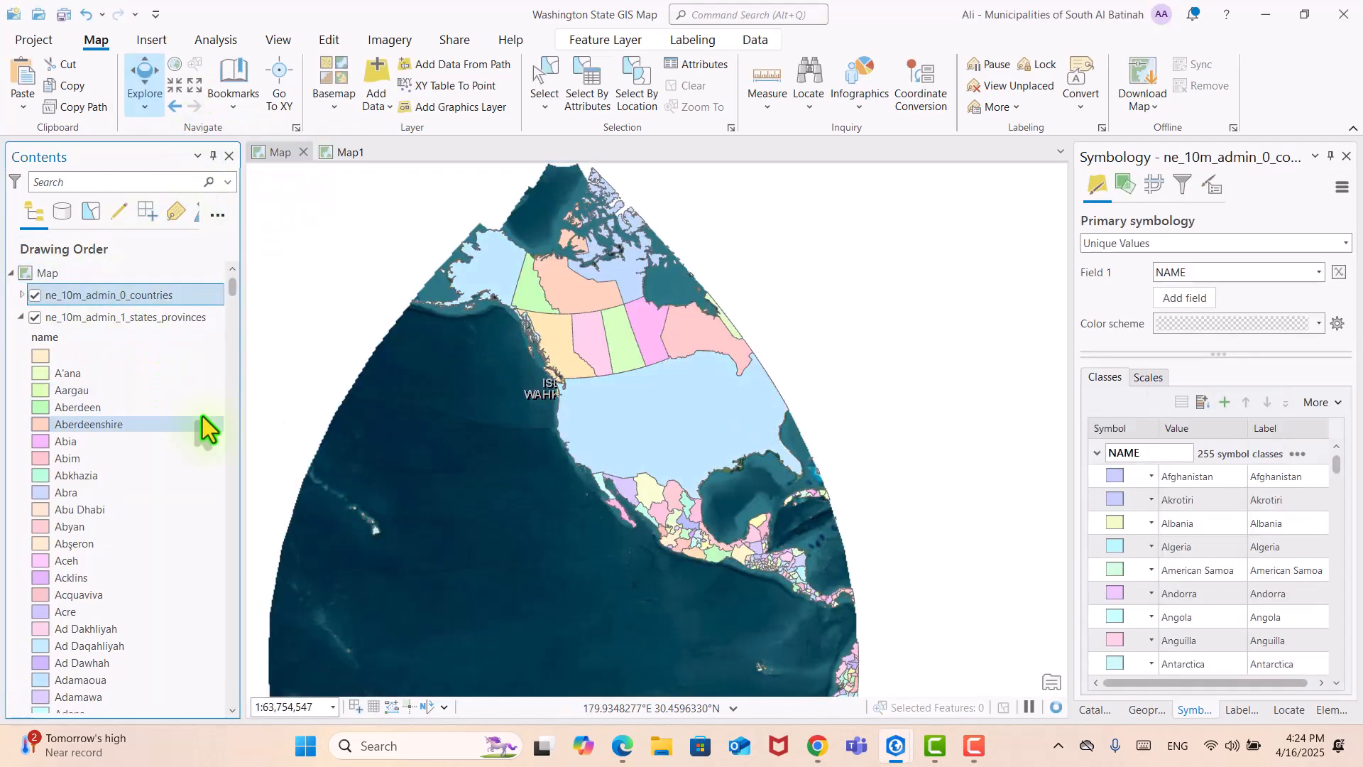
{"action": "scroll", "coordinate": [747, 458], "scroll_direction": "up", "scroll_amount": 2}
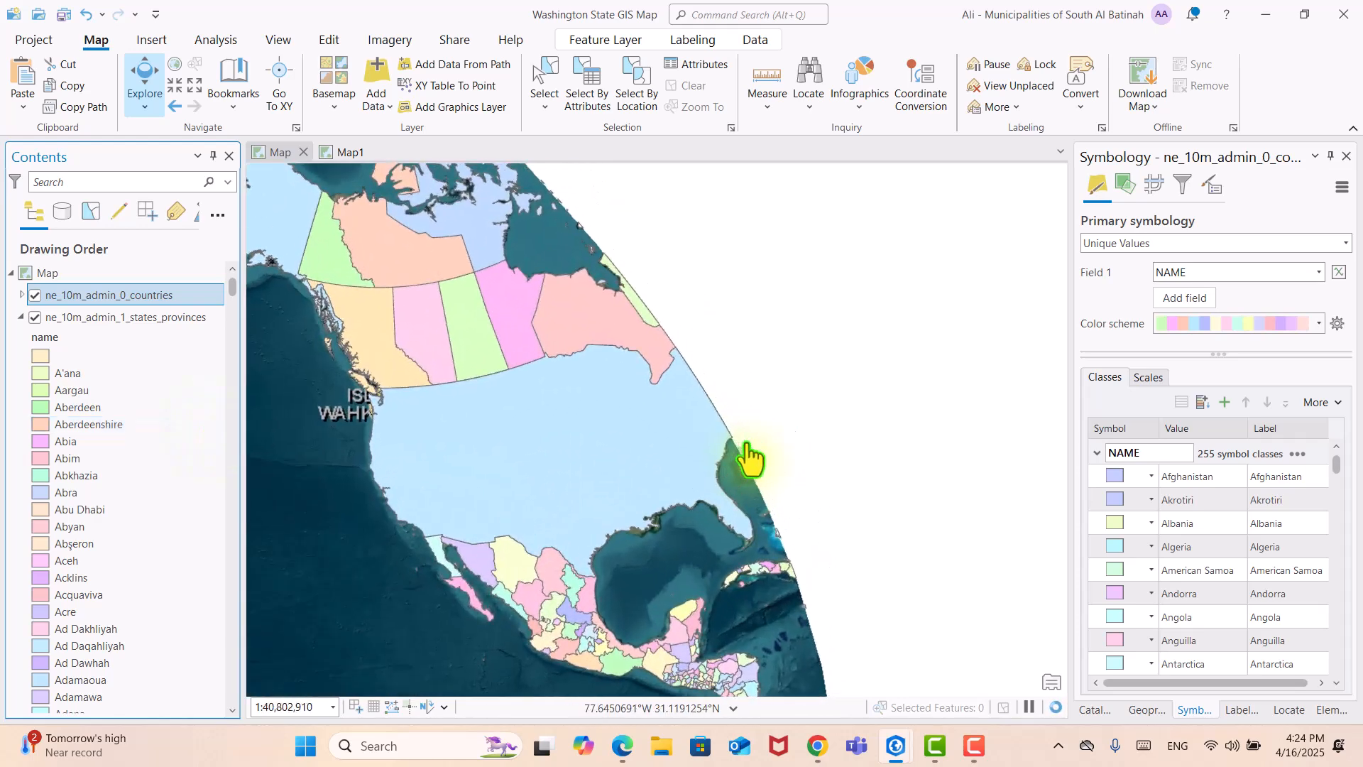
{"action": "scroll", "coordinate": [749, 457], "scroll_direction": "down", "scroll_amount": 2}
{"action": "scroll", "coordinate": [680, 551], "scroll_direction": "up", "scroll_amount": 2}
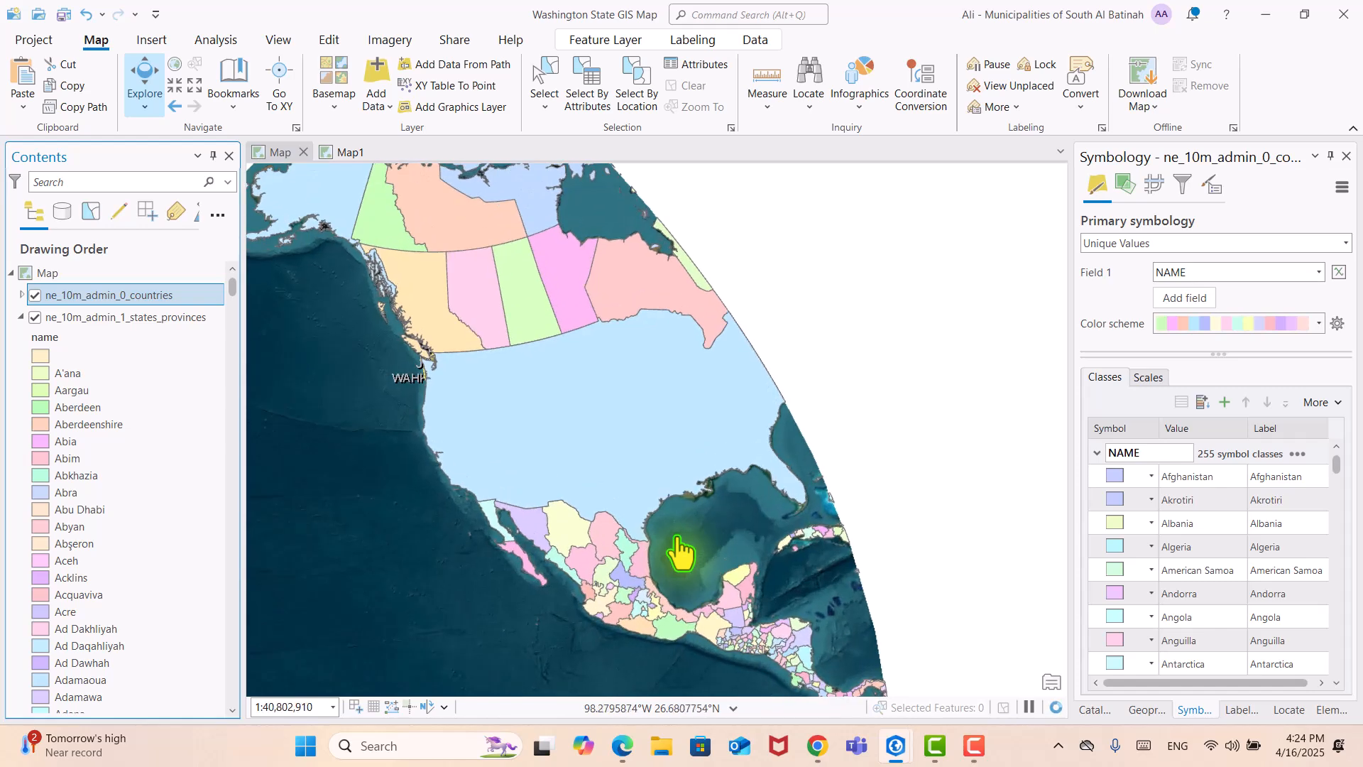
{"action": "scroll", "coordinate": [678, 550], "scroll_direction": "down", "scroll_amount": 2}
{"action": "scroll", "coordinate": [630, 511], "scroll_direction": "up", "scroll_amount": 2}
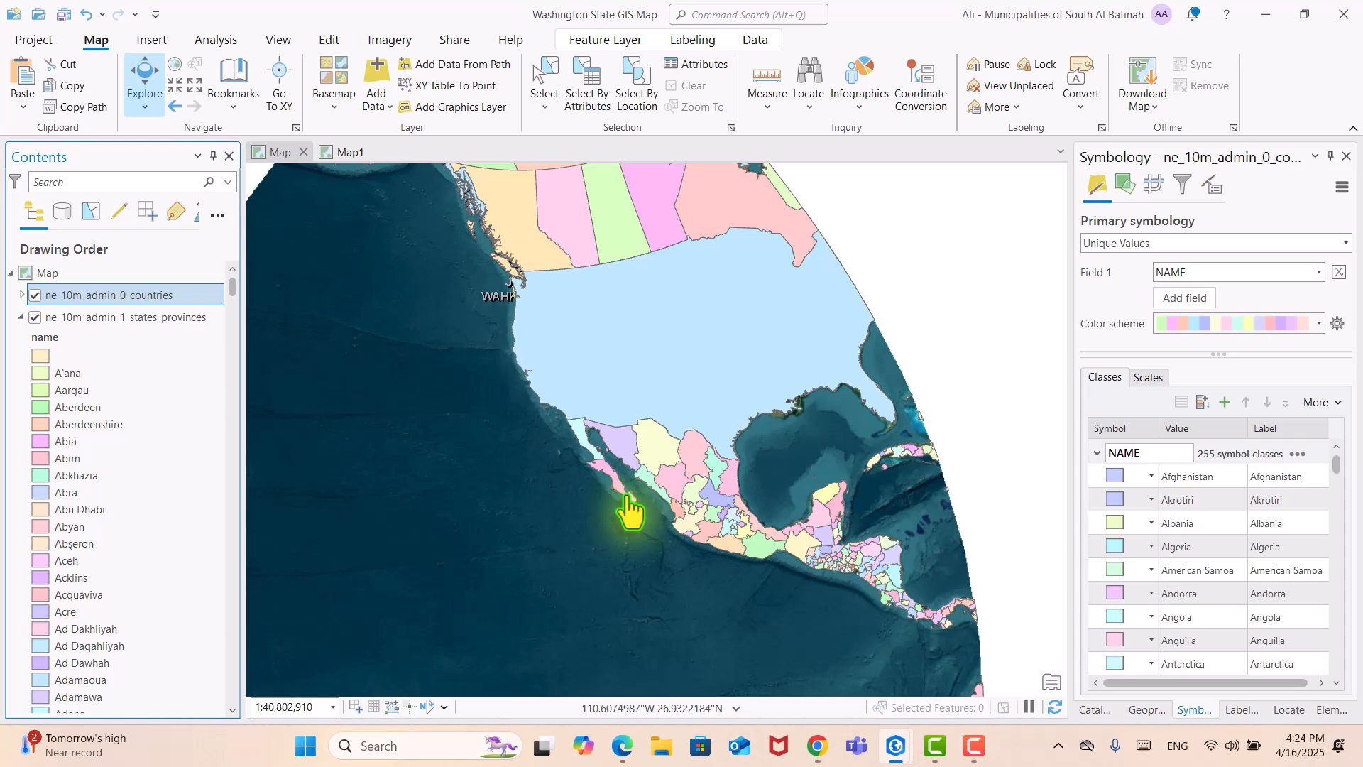
{"action": "right_click", "coordinate": [49, 274]}
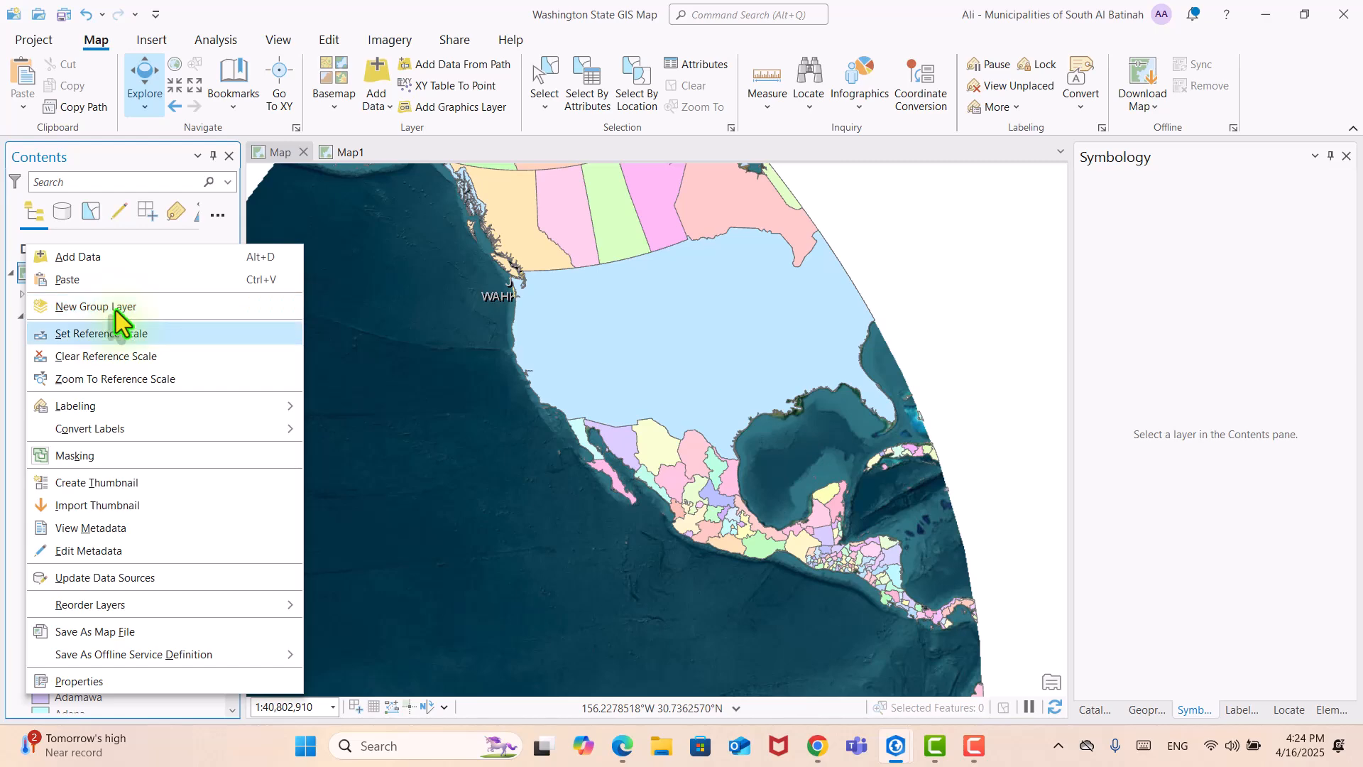
{"action": "left_click", "coordinate": [362, 312]}
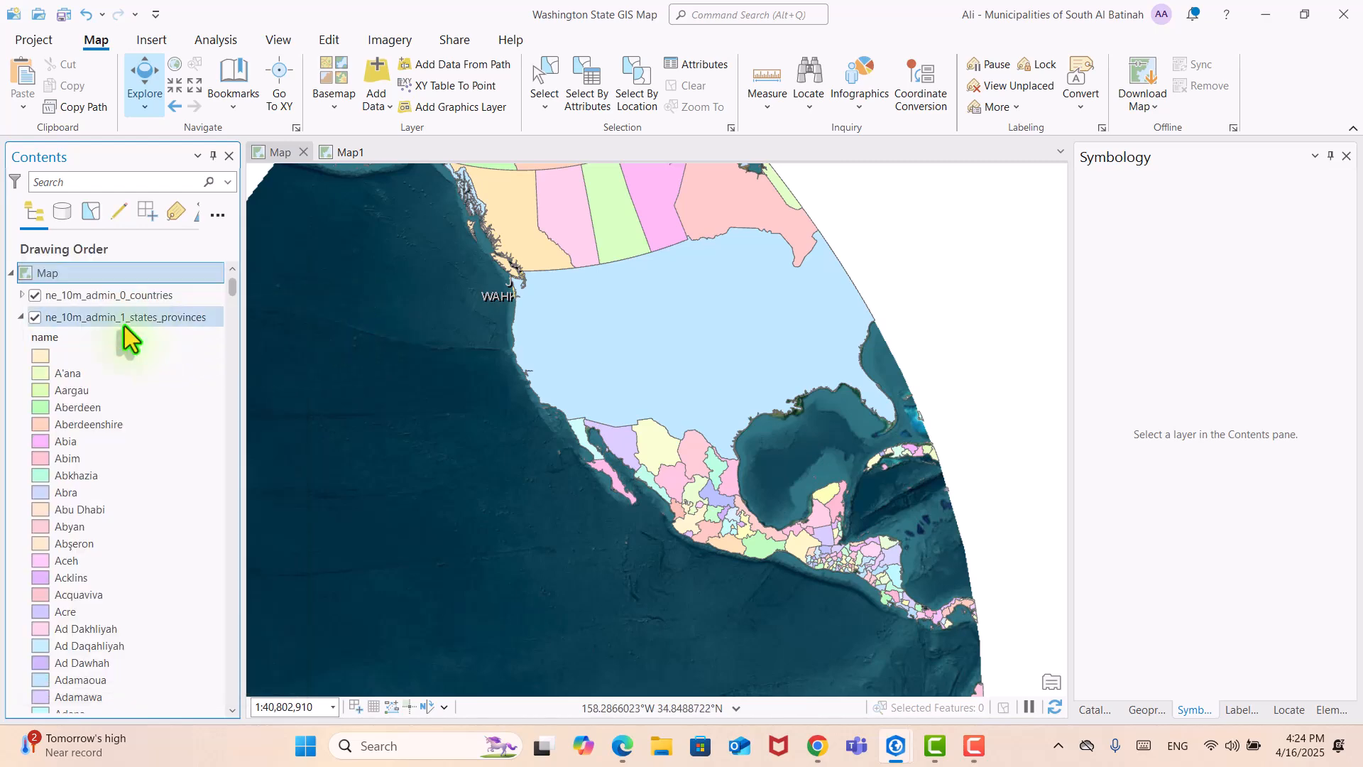
Step: Check the definition query of the ne_10m_admin_0_countries layer in the Map view
{"action": "right_click", "coordinate": [129, 298]}
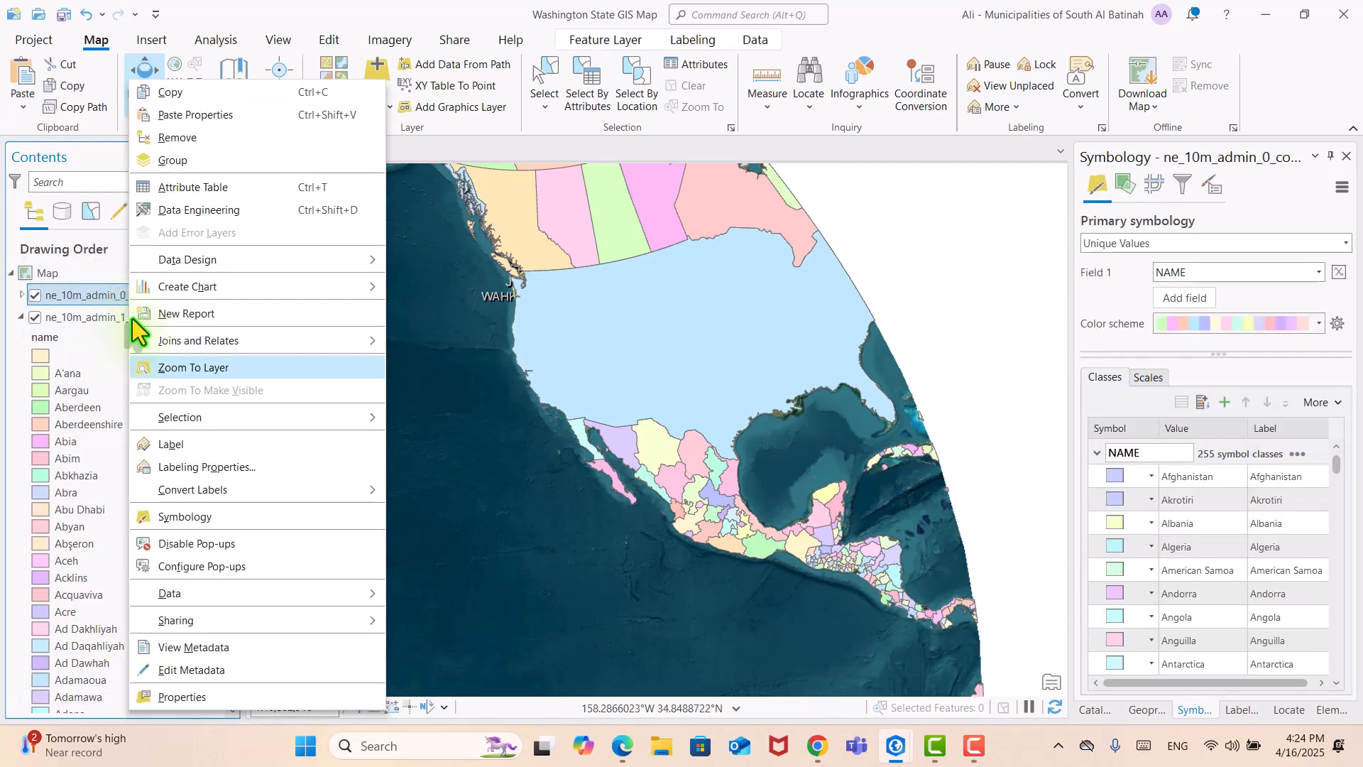
{"action": "left_click", "coordinate": [212, 693]}
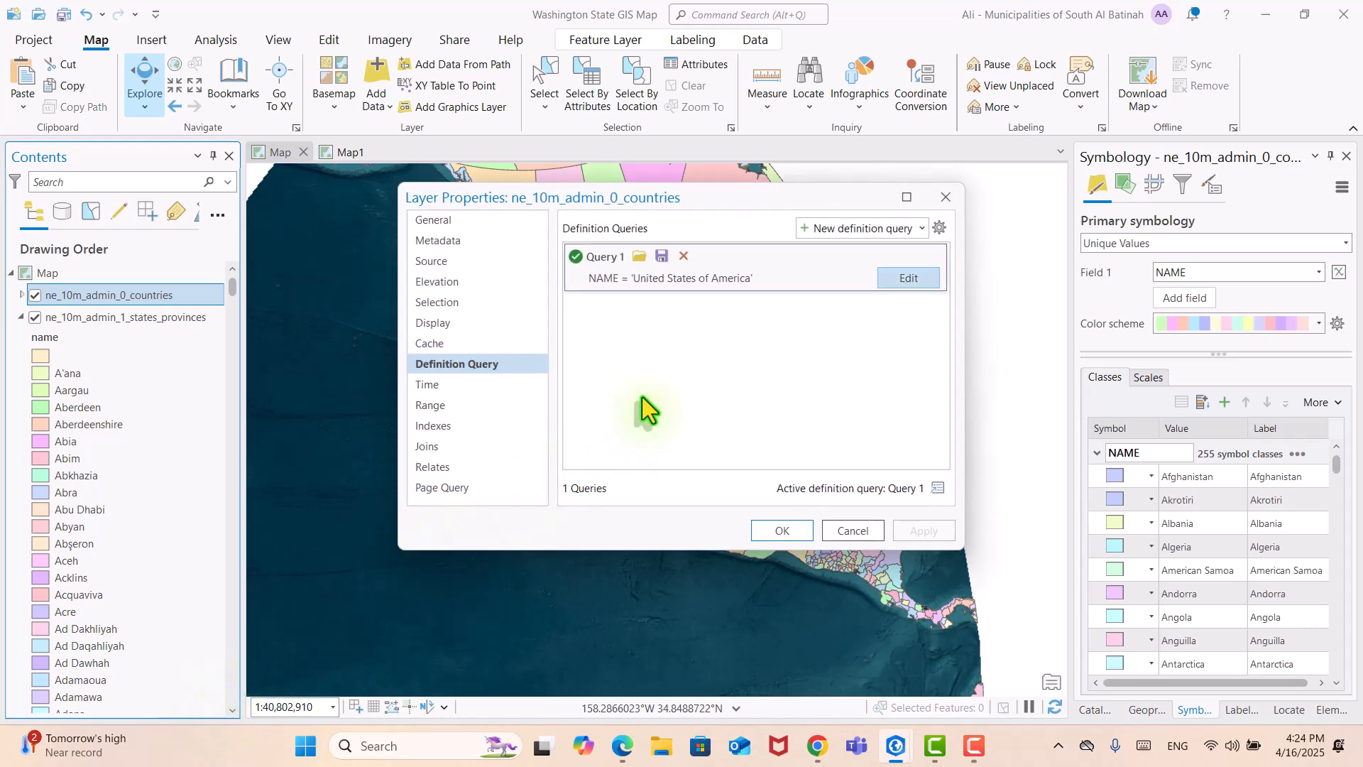
{"action": "left_click", "coordinate": [945, 199]}
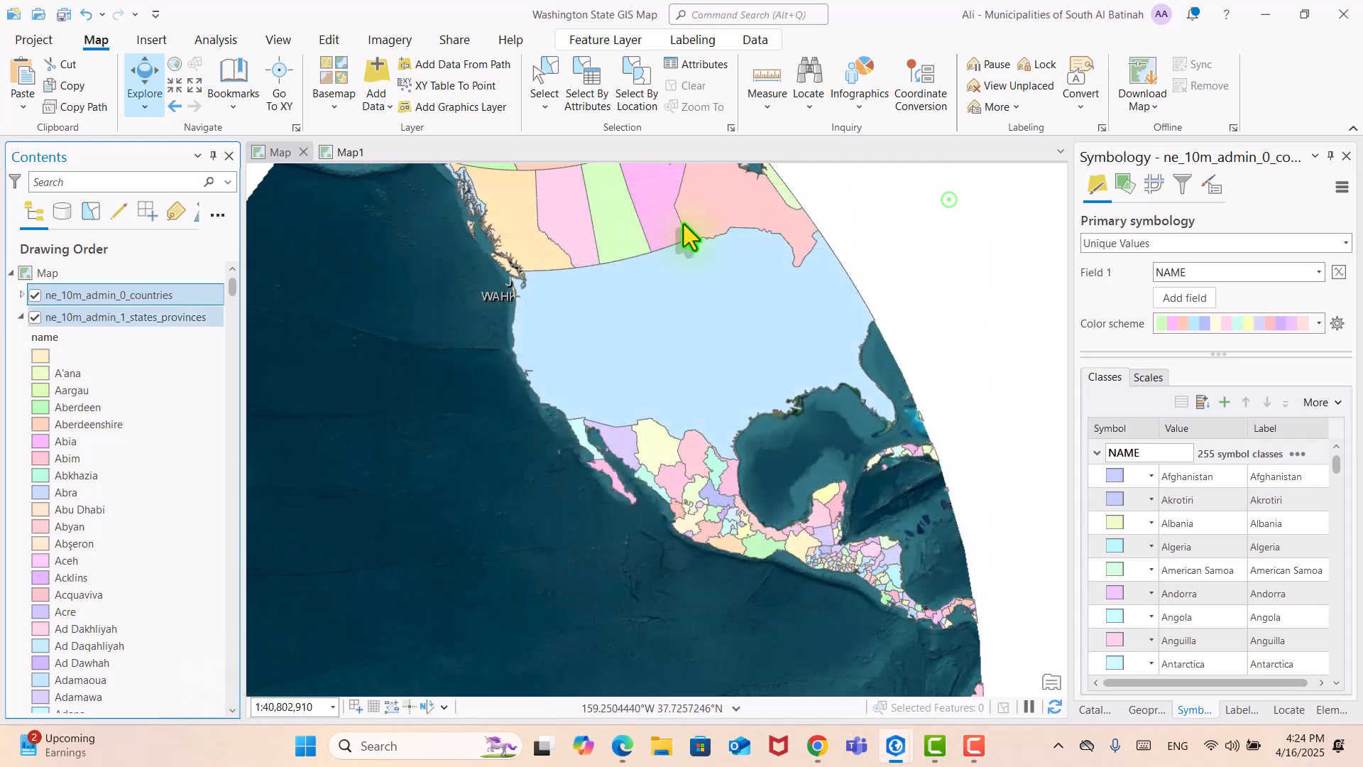
Step: Clip the Map view to the outline of the ne_10m_admin_0_countries layer in the map properties
{"action": "right_click", "coordinate": [66, 277]}
{"action": "left_click", "coordinate": [88, 676]}
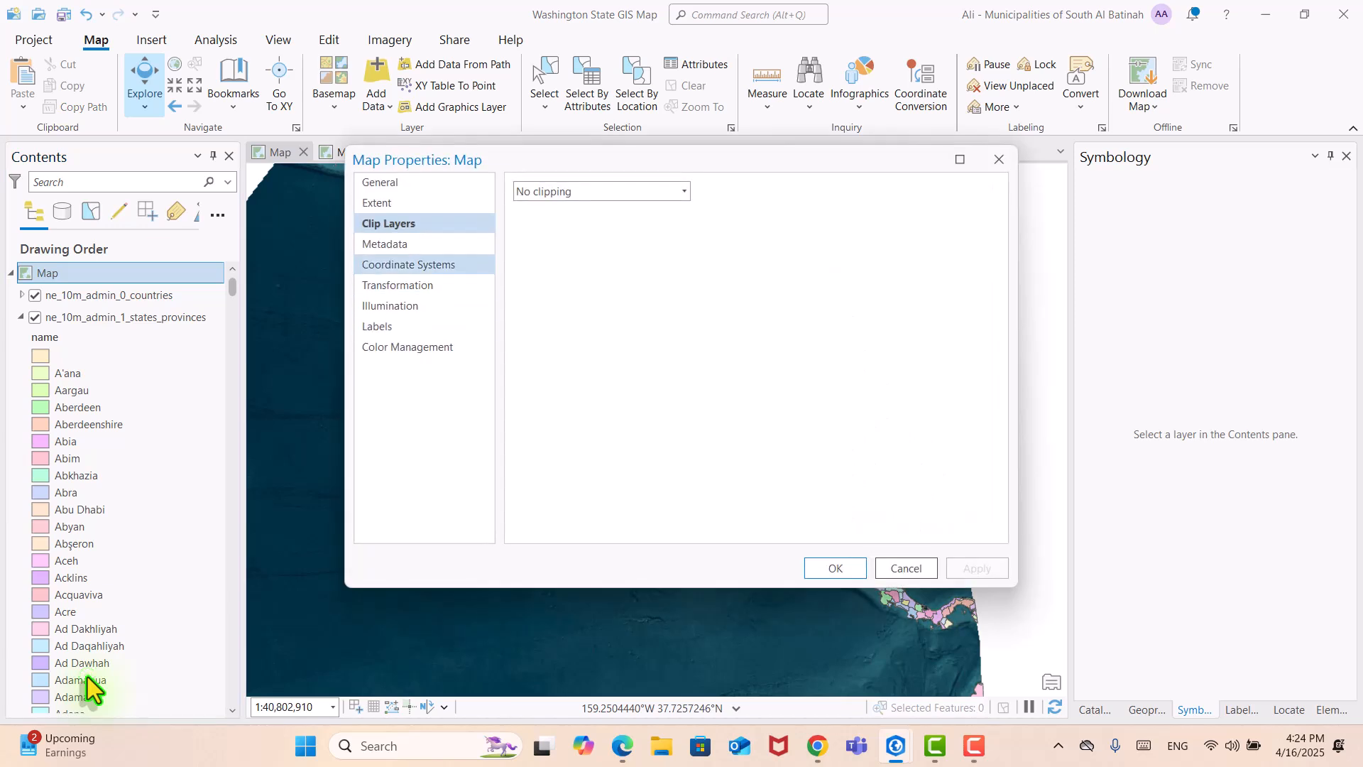
{"action": "left_click", "coordinate": [625, 190]}
{"action": "left_click", "coordinate": [598, 228]}
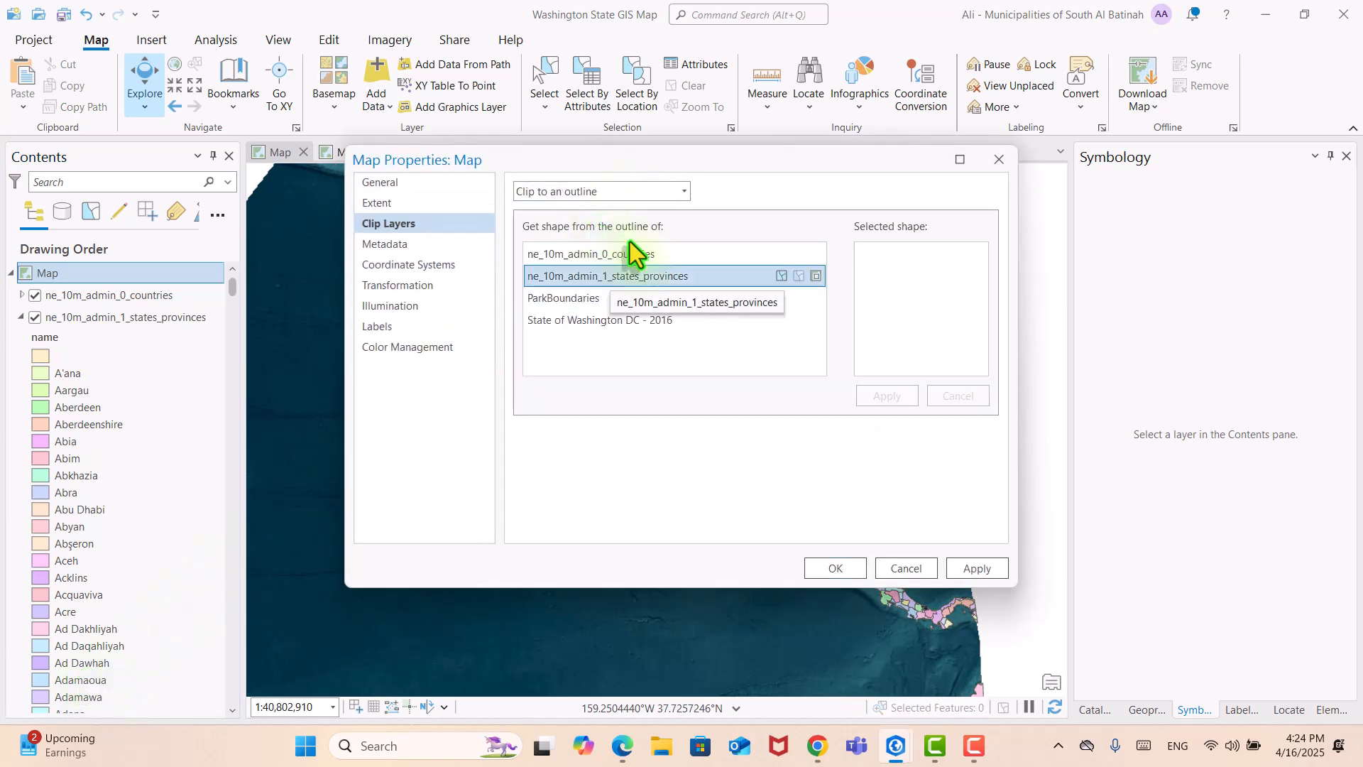
{"action": "left_click", "coordinate": [662, 259]}
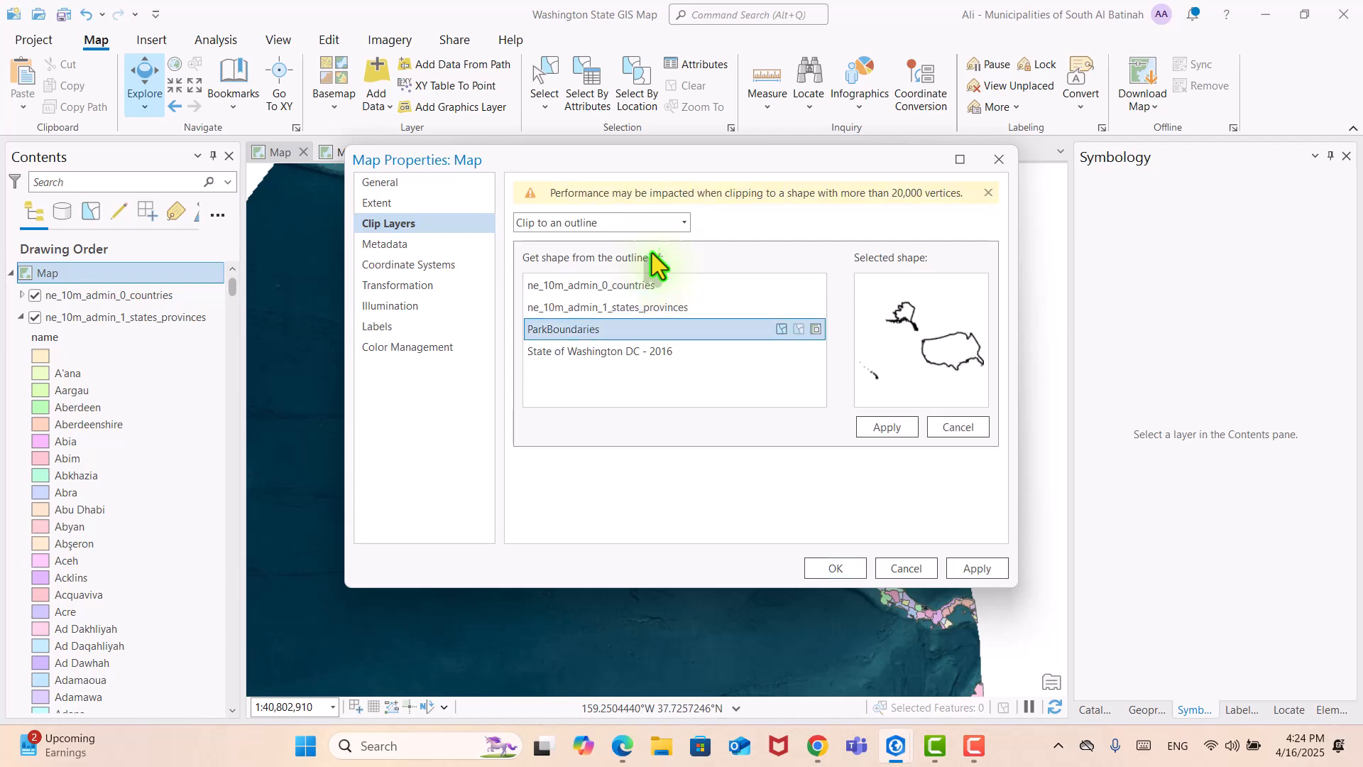
{"action": "left_click", "coordinate": [877, 427]}
{"action": "left_click", "coordinate": [853, 563]}
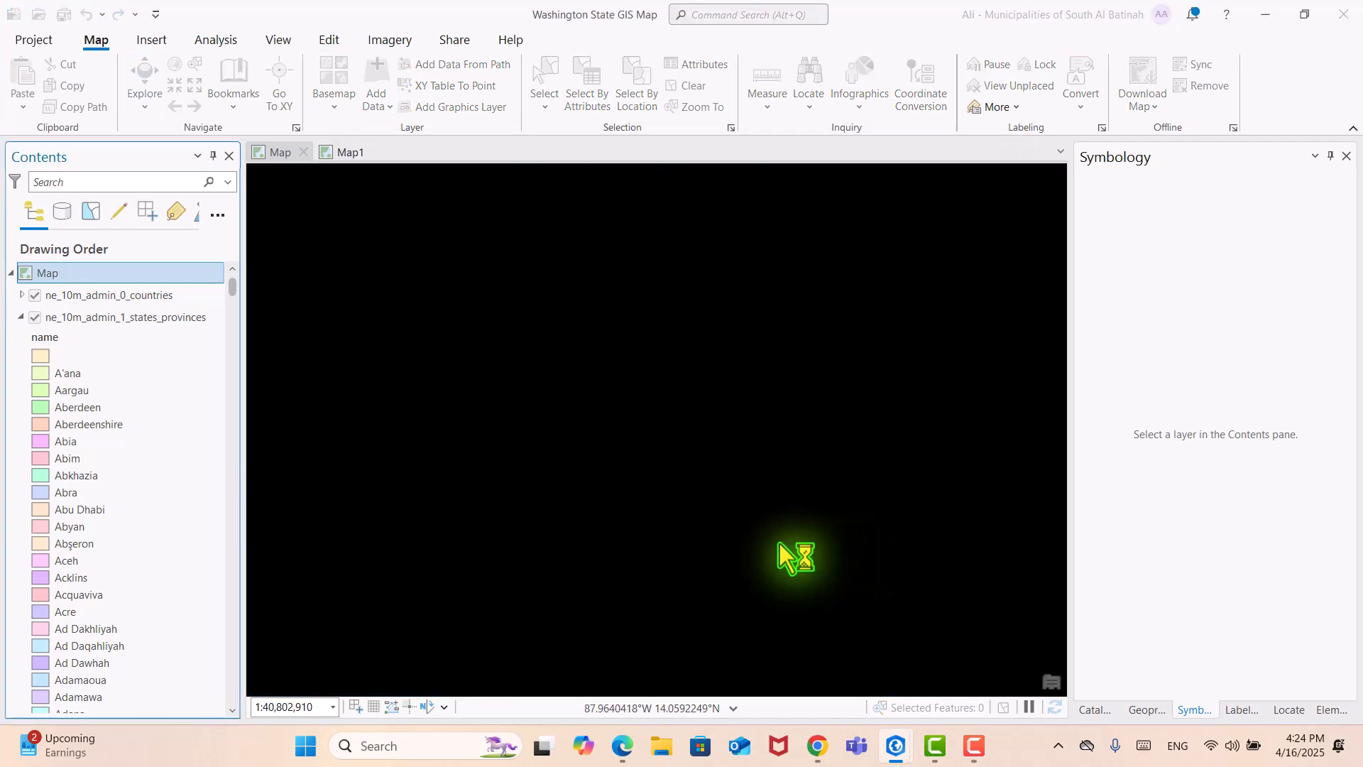
Step: Examine the clipped United States map at different scales, including Alaska and Hawaii
{"action": "scroll", "coordinate": [718, 487], "scroll_direction": "down", "scroll_amount": 2}
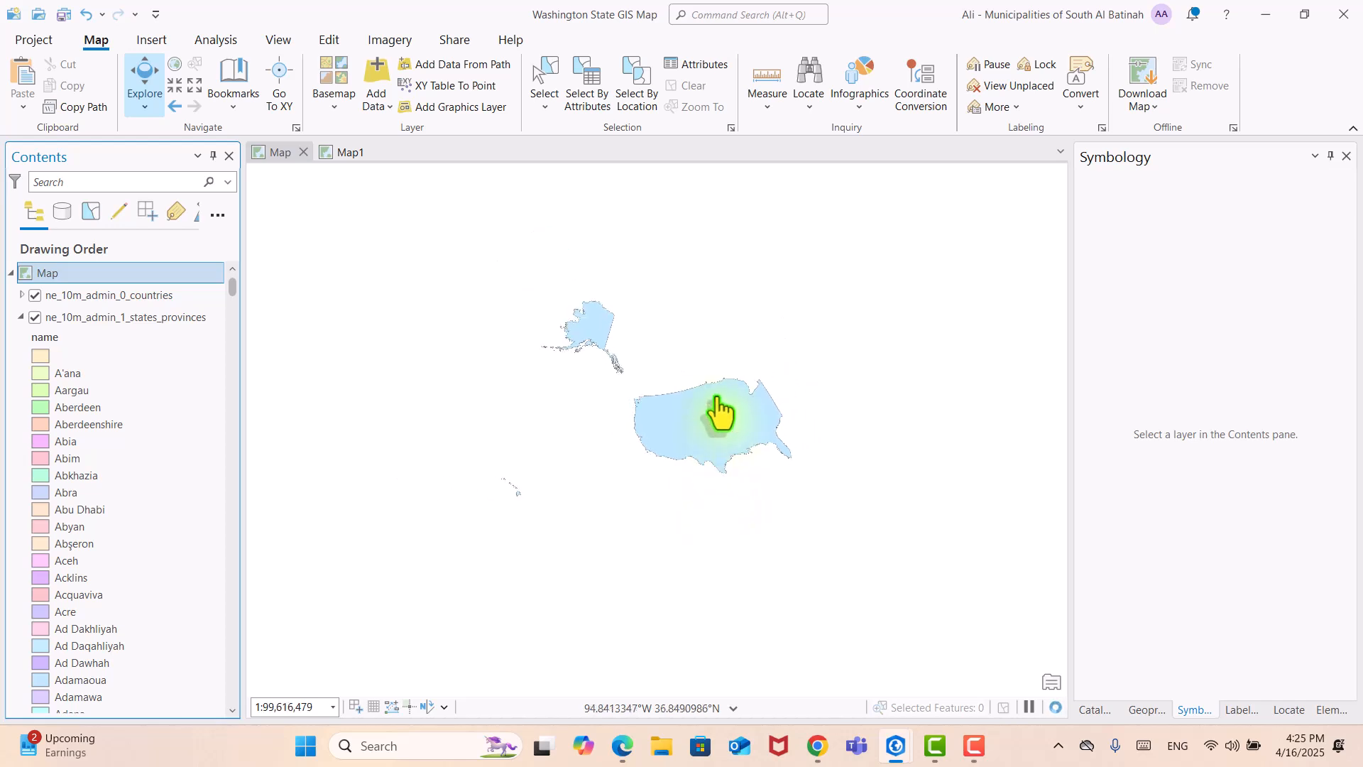
{"action": "scroll", "coordinate": [721, 414], "scroll_direction": "up", "scroll_amount": 2}
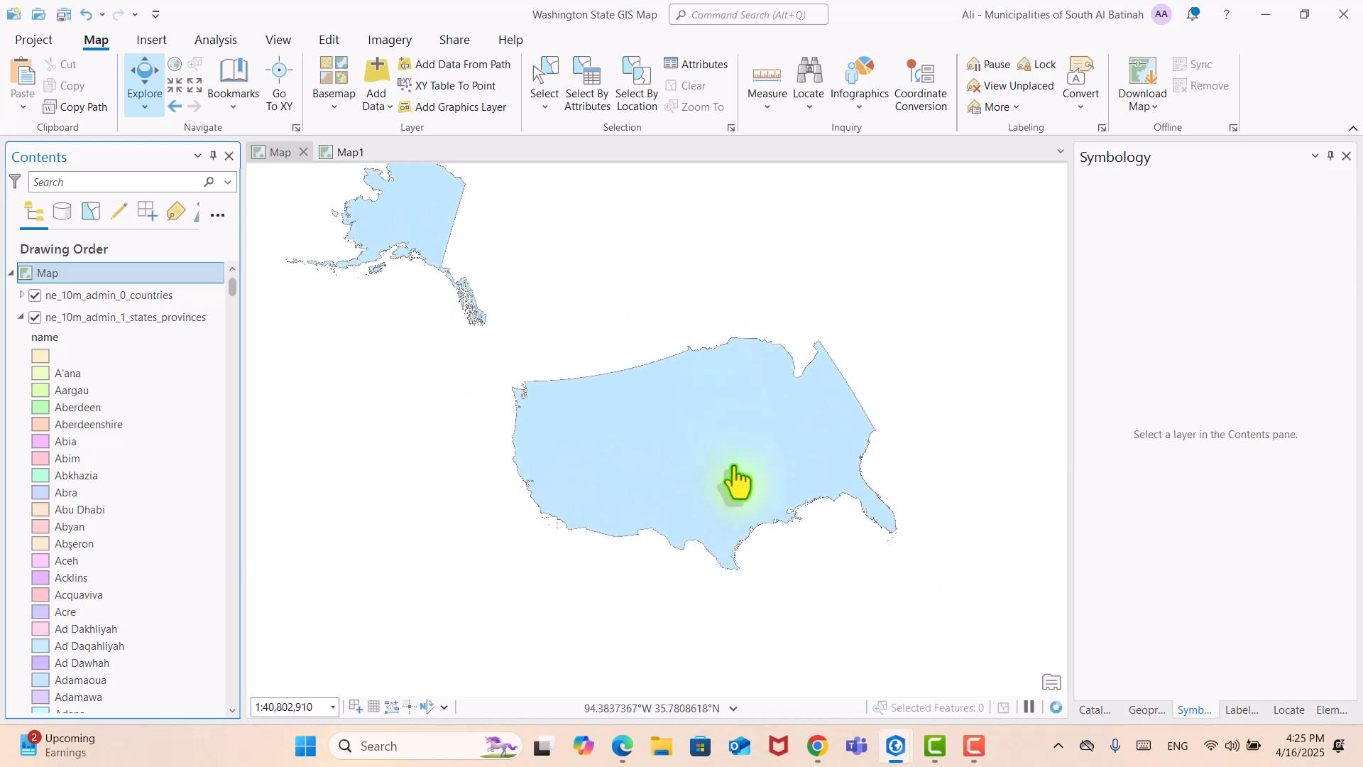
{"action": "scroll", "coordinate": [734, 481], "scroll_direction": "down", "scroll_amount": 2}
{"action": "scroll", "coordinate": [734, 480], "scroll_direction": "up", "scroll_amount": 2}
{"action": "scroll", "coordinate": [491, 437], "scroll_direction": "down", "scroll_amount": 2}
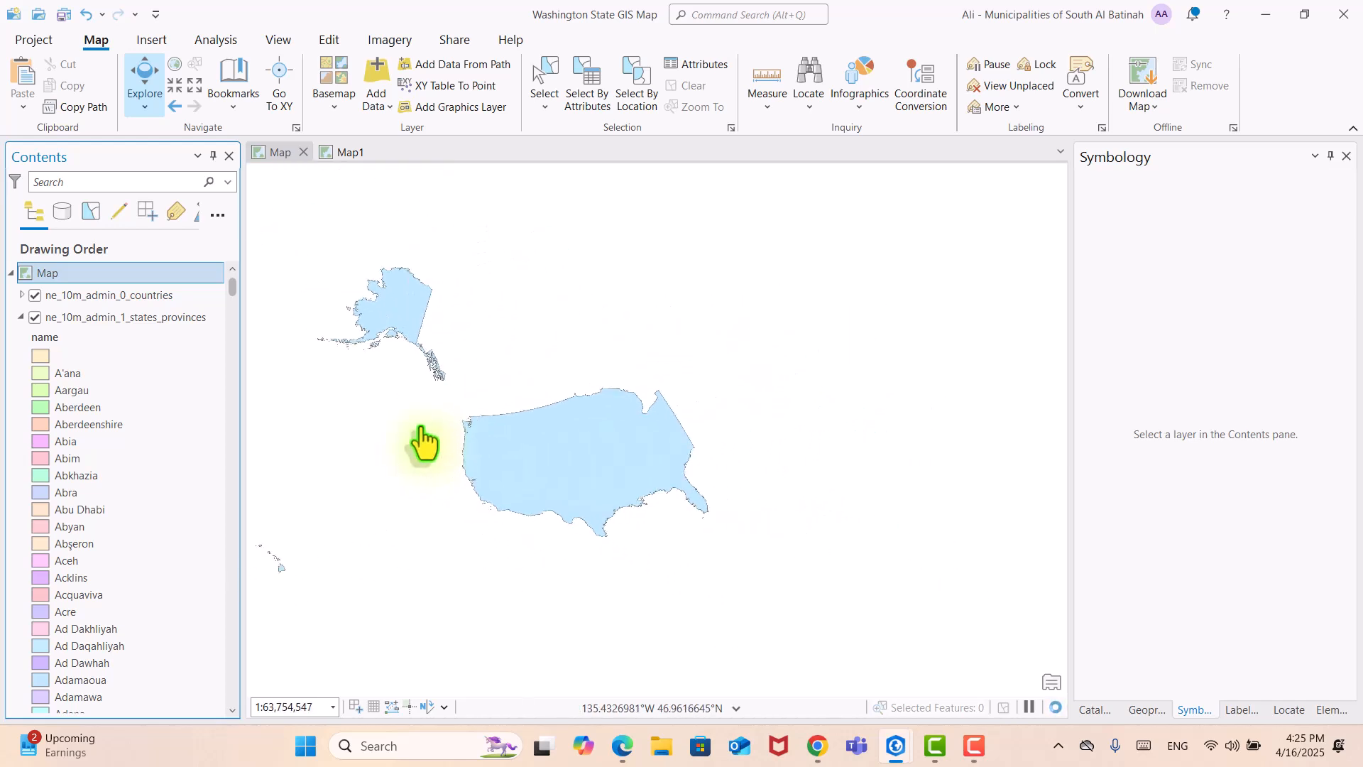
{"action": "scroll", "coordinate": [417, 428], "scroll_direction": "up", "scroll_amount": 2}
{"action": "scroll", "coordinate": [417, 428], "scroll_direction": "down", "scroll_amount": 2}
{"action": "scroll", "coordinate": [417, 427], "scroll_direction": "up", "scroll_amount": 2}
{"action": "scroll", "coordinate": [419, 440], "scroll_direction": "up", "scroll_amount": 2}
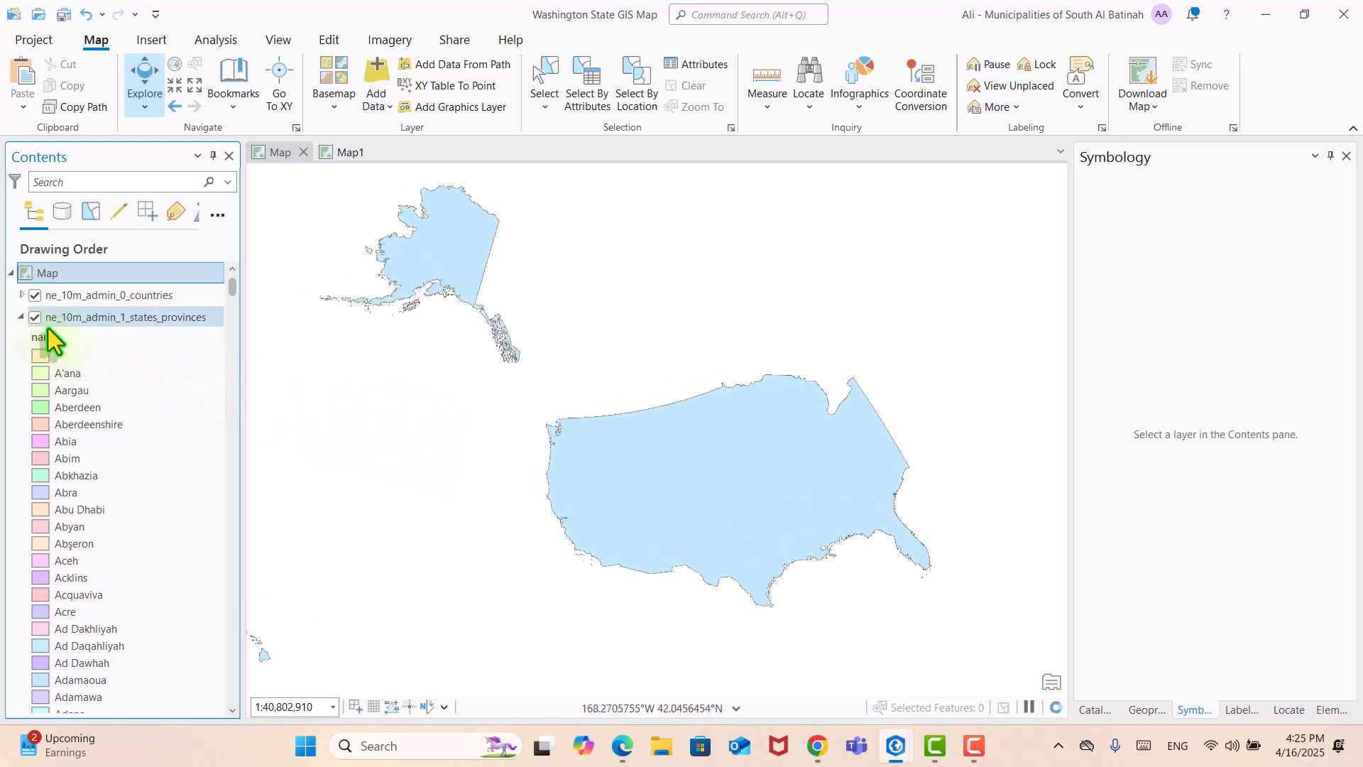
Step: Collapse the states and provinces legend and move the WSDOT - State Routes layer to the top of the drawing order
{"action": "left_click", "coordinate": [21, 318]}
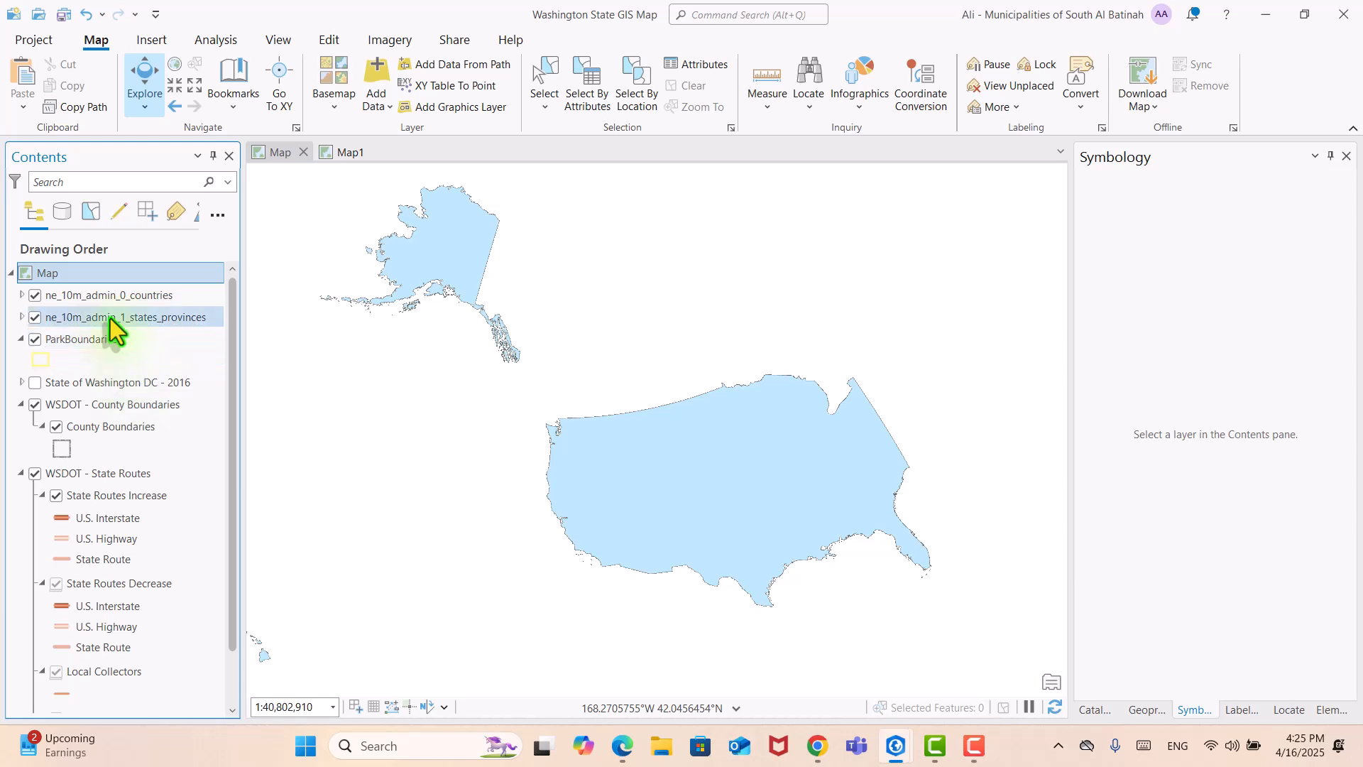
{"action": "left_click", "coordinate": [129, 469]}
{"action": "left_click_drag", "start_coordinate": [128, 432], "coordinate": [125, 294]}
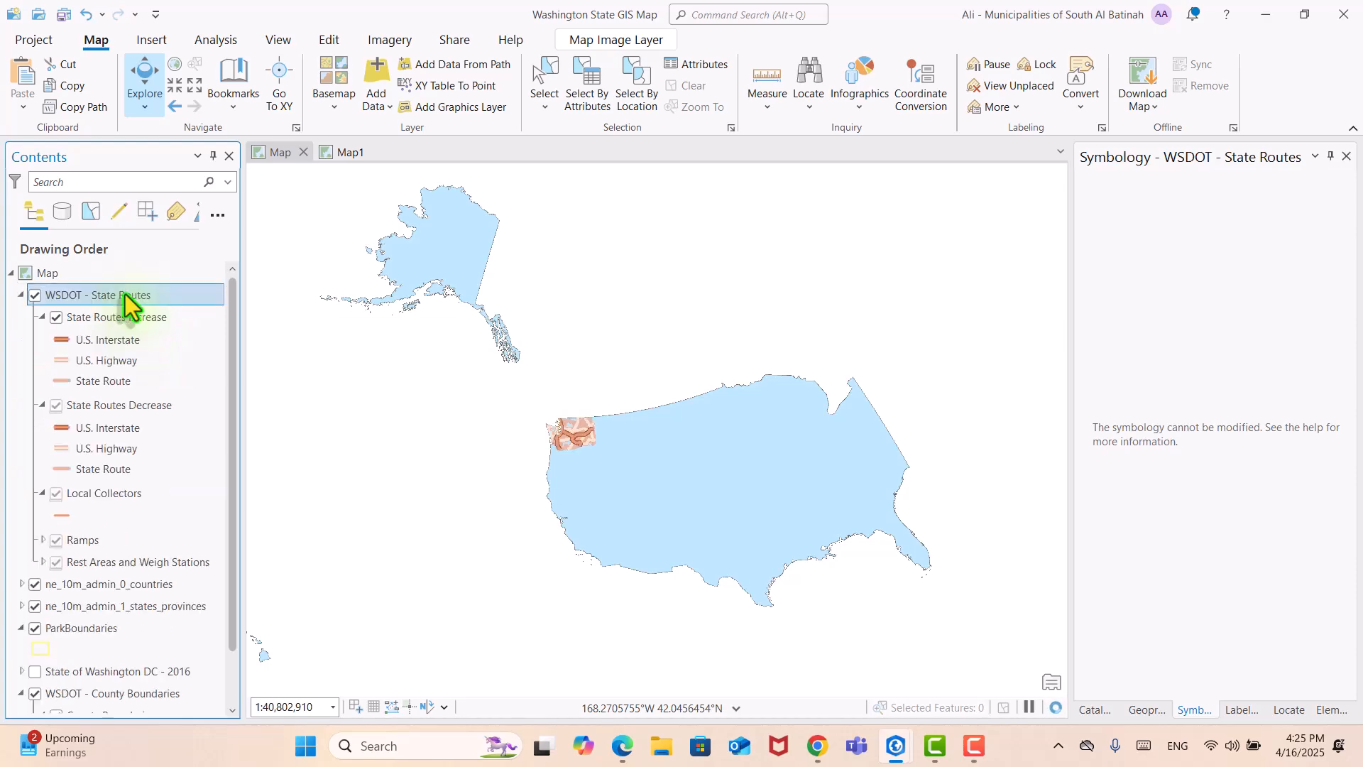
{"action": "scroll", "coordinate": [544, 442], "scroll_direction": "up", "scroll_amount": 4}
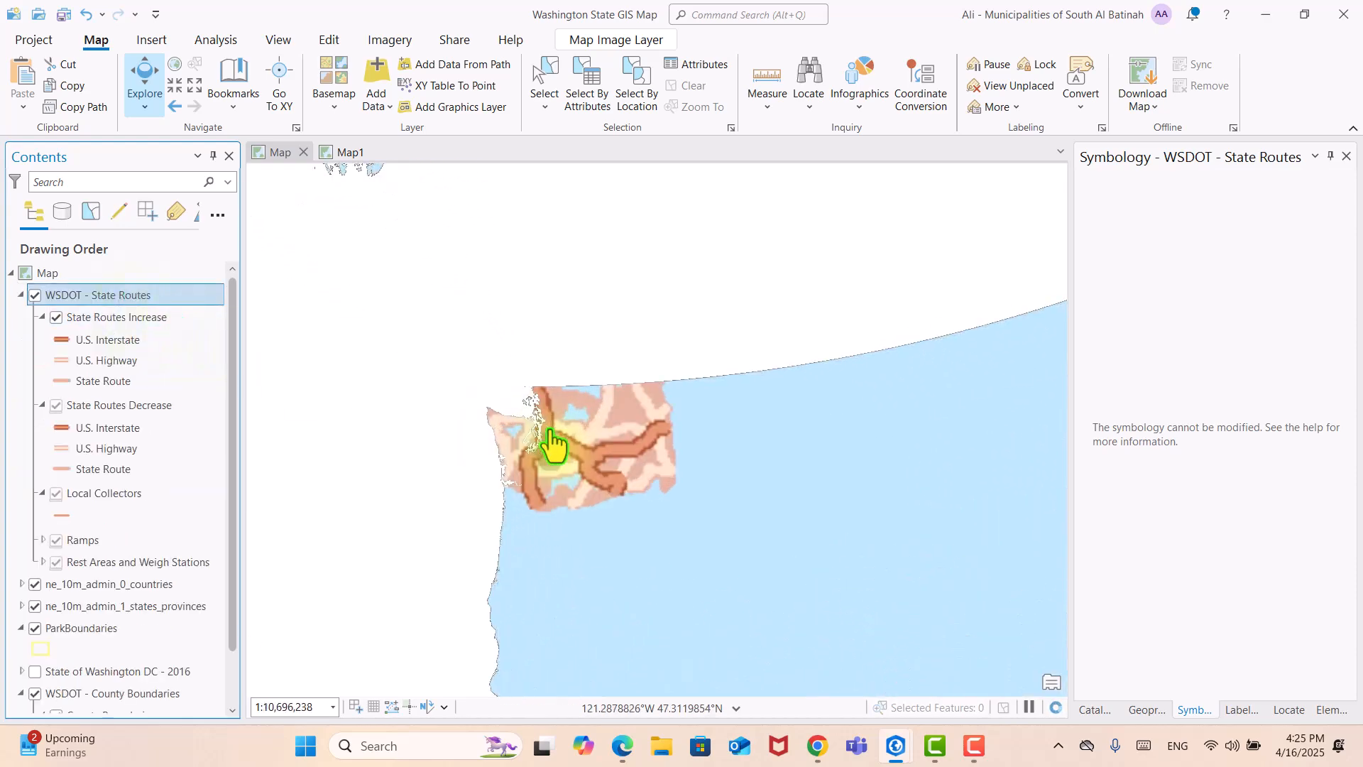
{"action": "scroll", "coordinate": [553, 443], "scroll_direction": "up", "scroll_amount": 1}
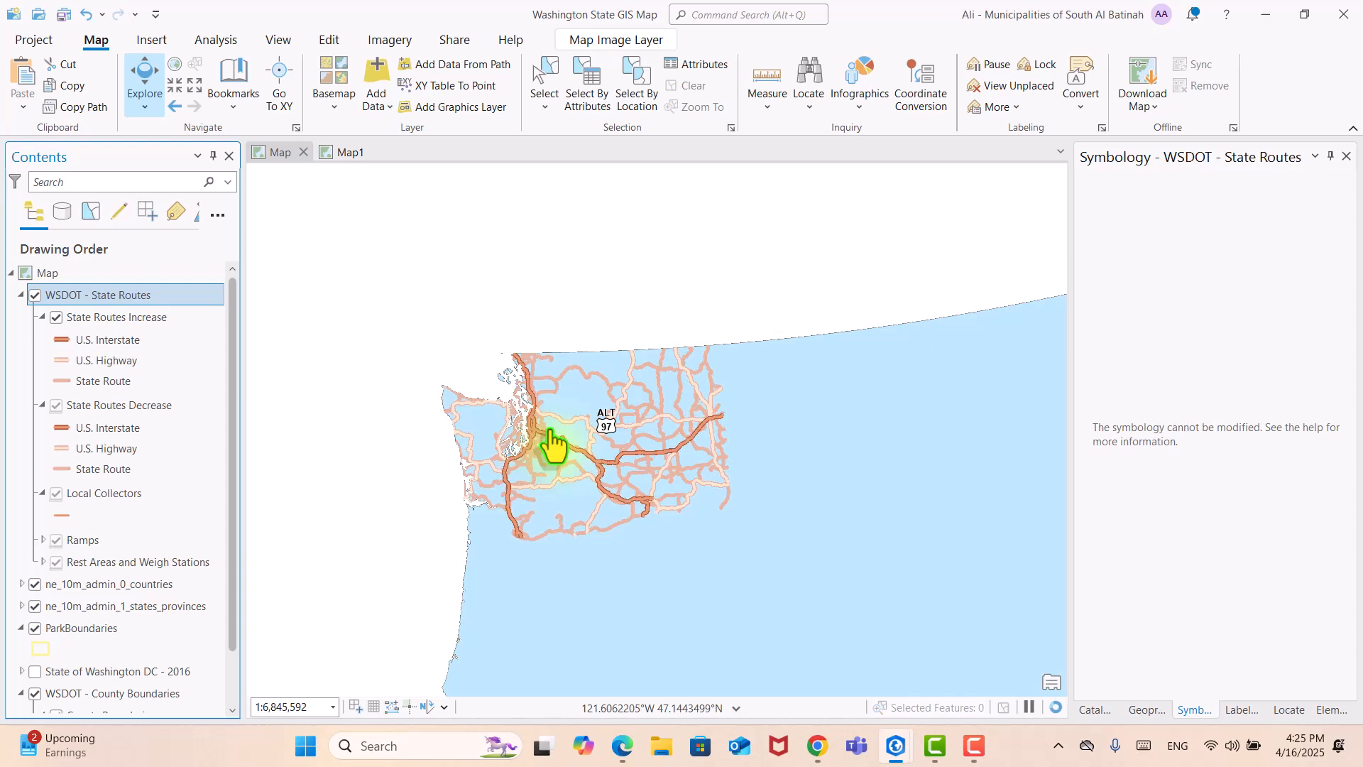
{"action": "scroll", "coordinate": [552, 446], "scroll_direction": "down", "scroll_amount": 1}
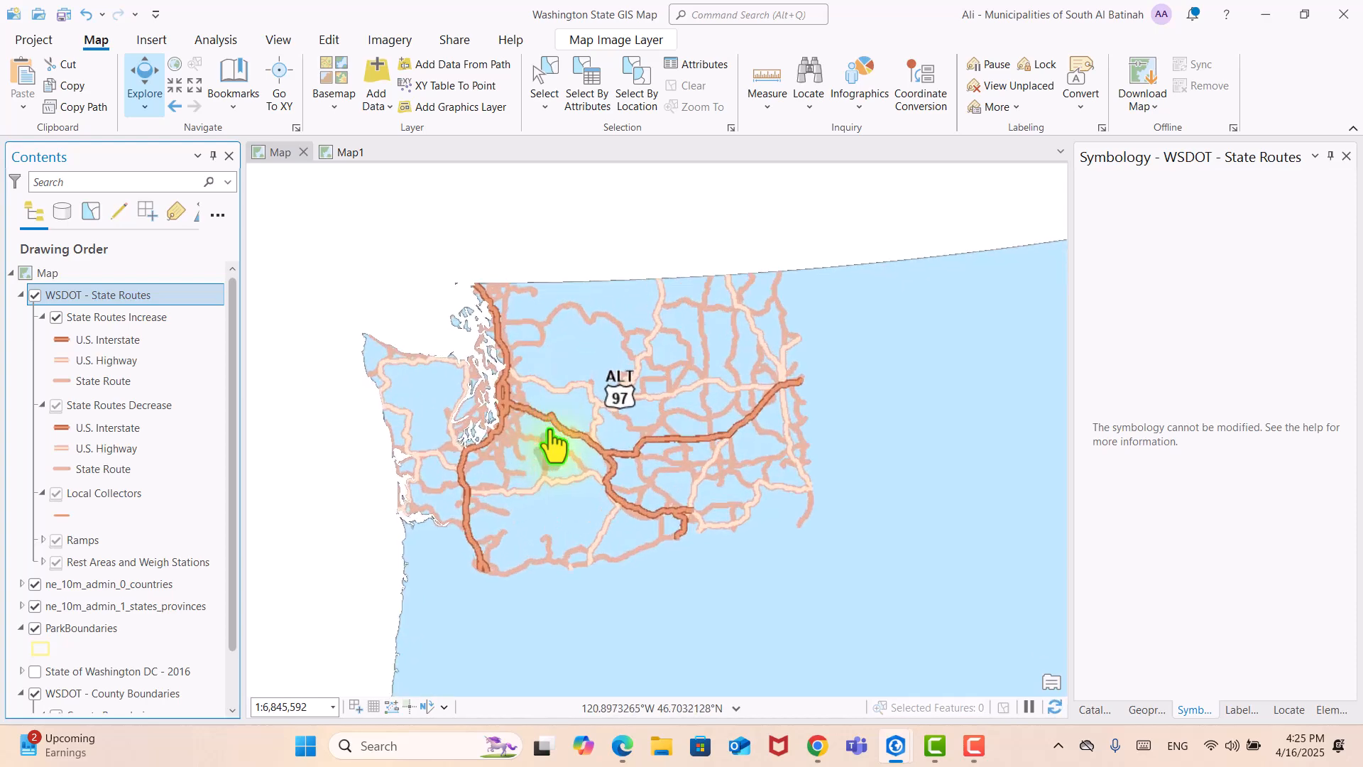
Step: Remove the clip outline from the Map view's properties and apply no clipping
{"action": "right_click", "coordinate": [108, 274]}
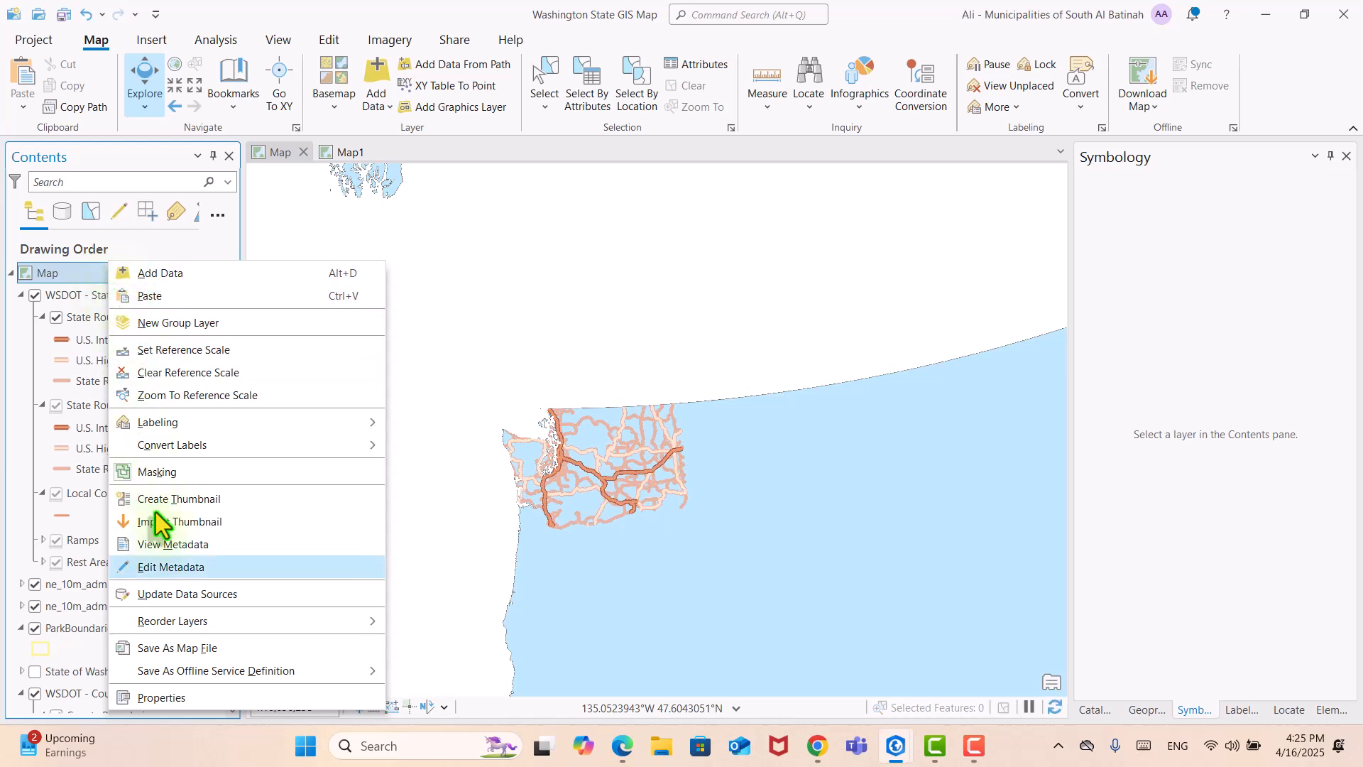
{"action": "left_click", "coordinate": [186, 698]}
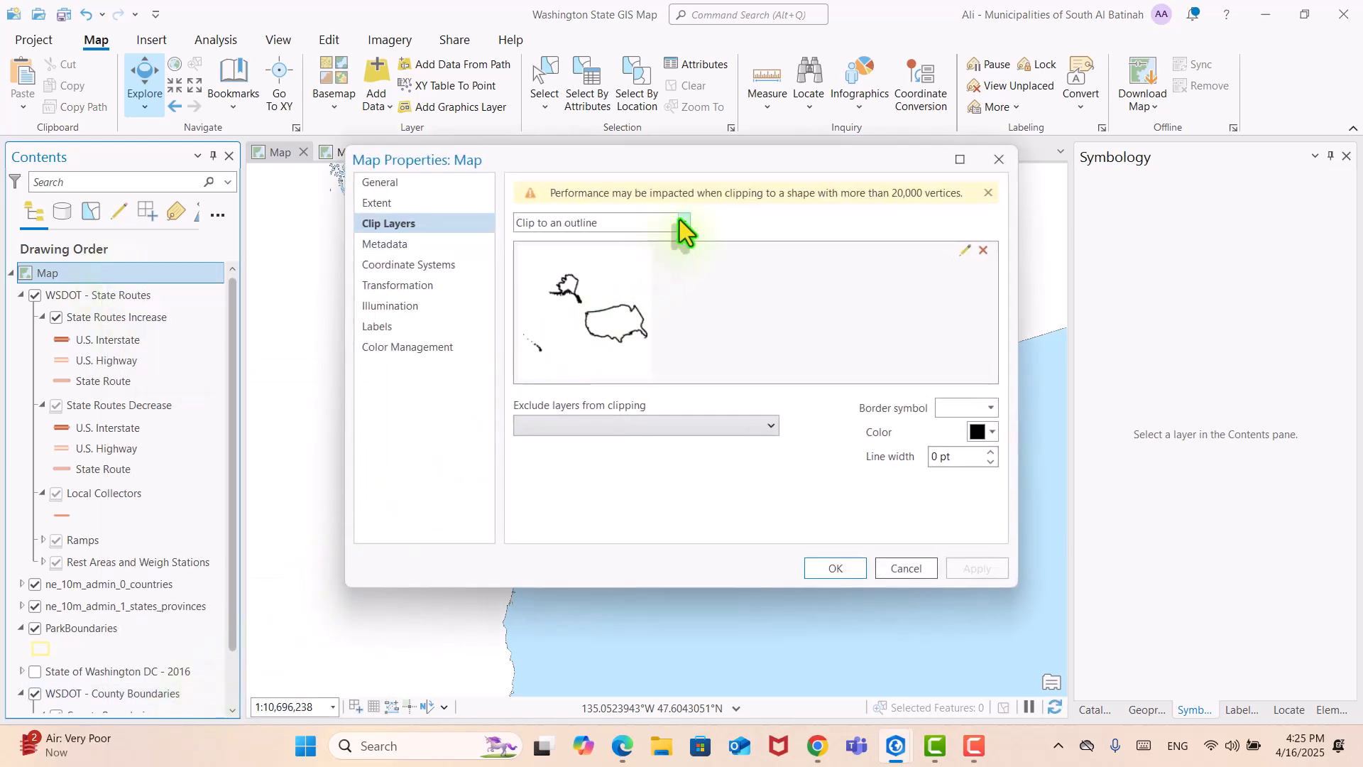
{"action": "left_click", "coordinate": [984, 250]}
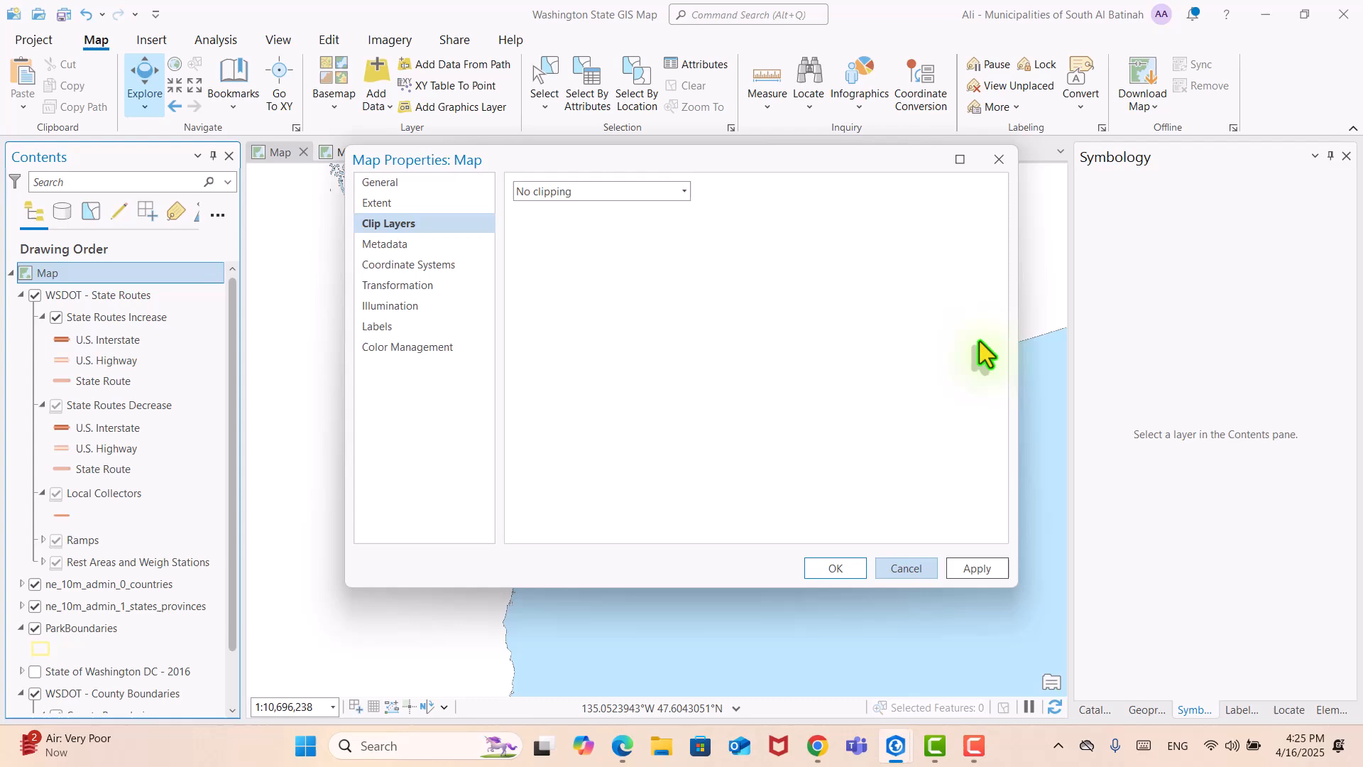
{"action": "left_click", "coordinate": [973, 568]}
{"action": "left_click", "coordinate": [824, 567]}
Step: Examine the state routes over Washington and the surrounding area on the unclipped map
{"action": "scroll", "coordinate": [522, 508], "scroll_direction": "down", "scroll_amount": 5}
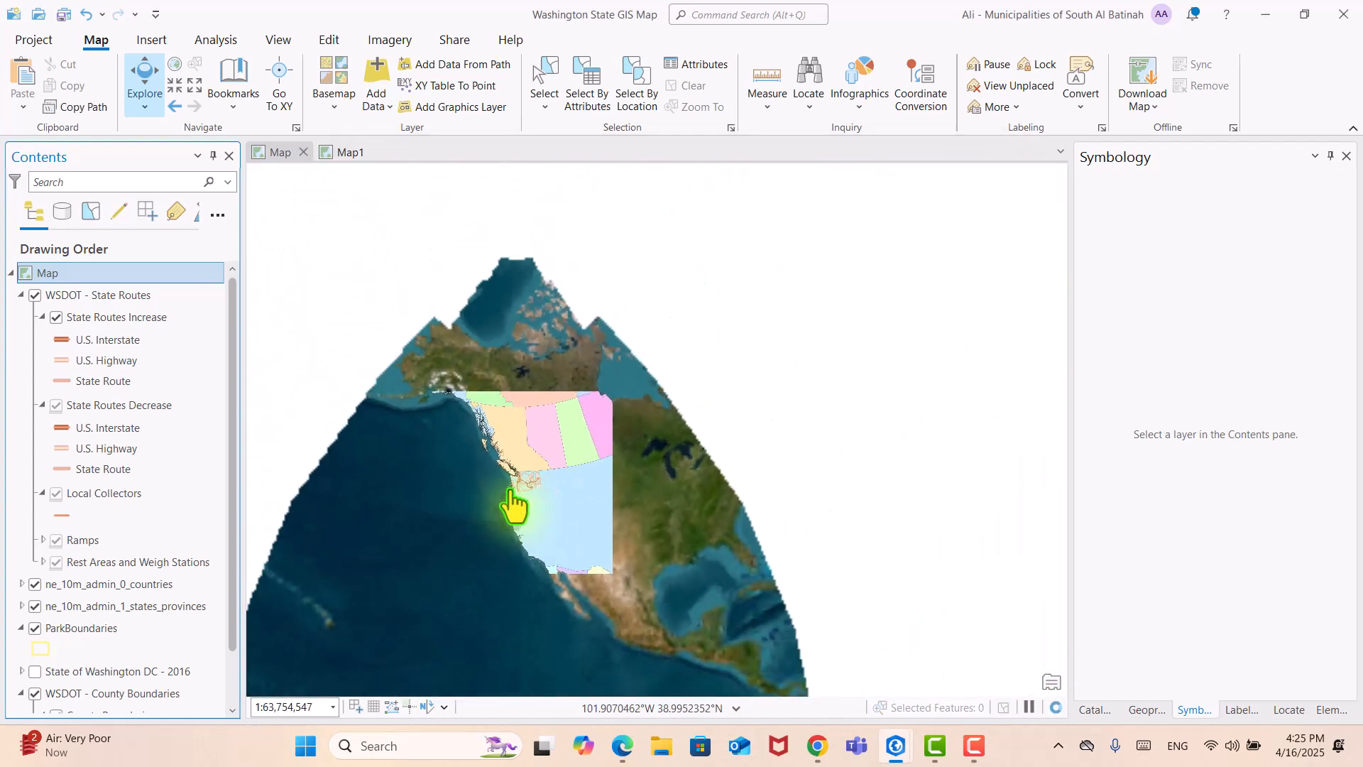
{"action": "scroll", "coordinate": [511, 502], "scroll_direction": "up", "scroll_amount": 4}
{"action": "scroll", "coordinate": [419, 449], "scroll_direction": "up", "scroll_amount": 4}
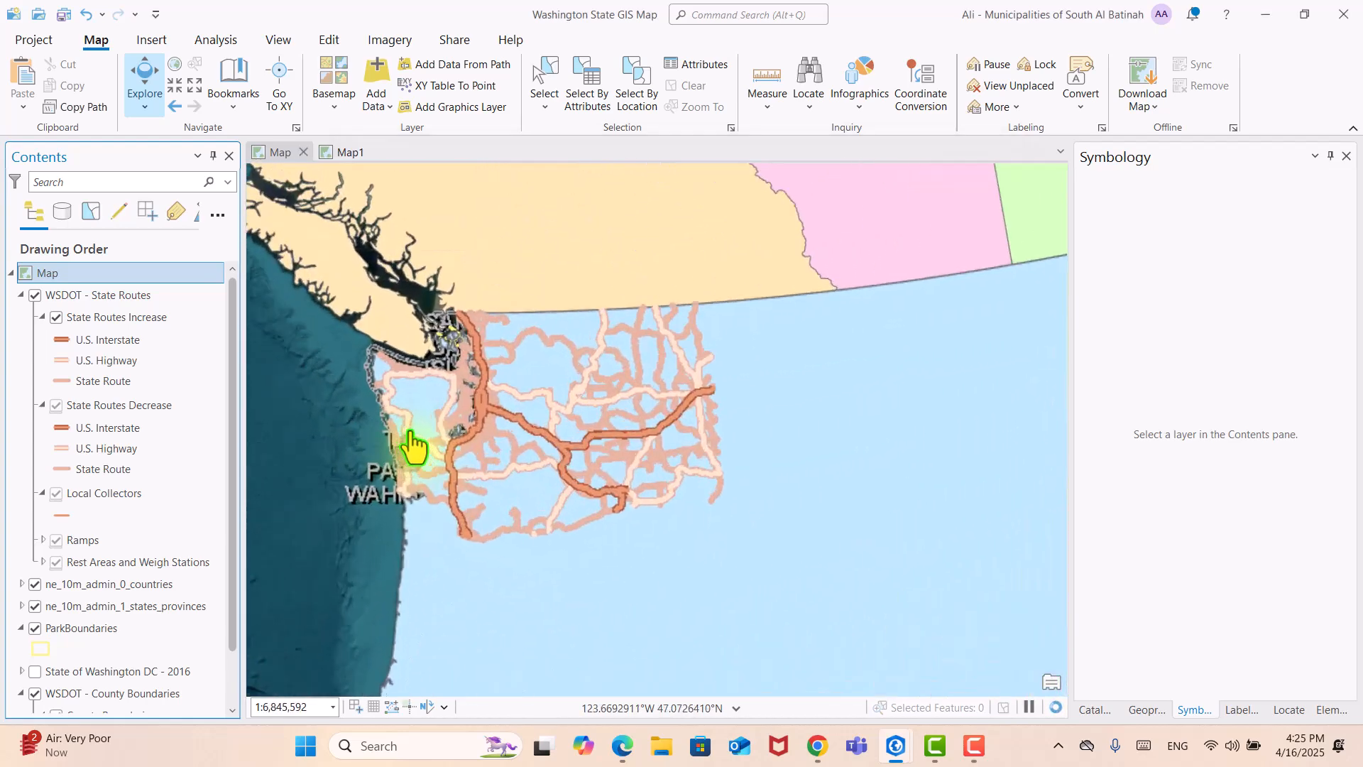
{"action": "scroll", "coordinate": [412, 447], "scroll_direction": "down", "scroll_amount": 2}
{"action": "scroll", "coordinate": [490, 524], "scroll_direction": "down", "scroll_amount": 4}
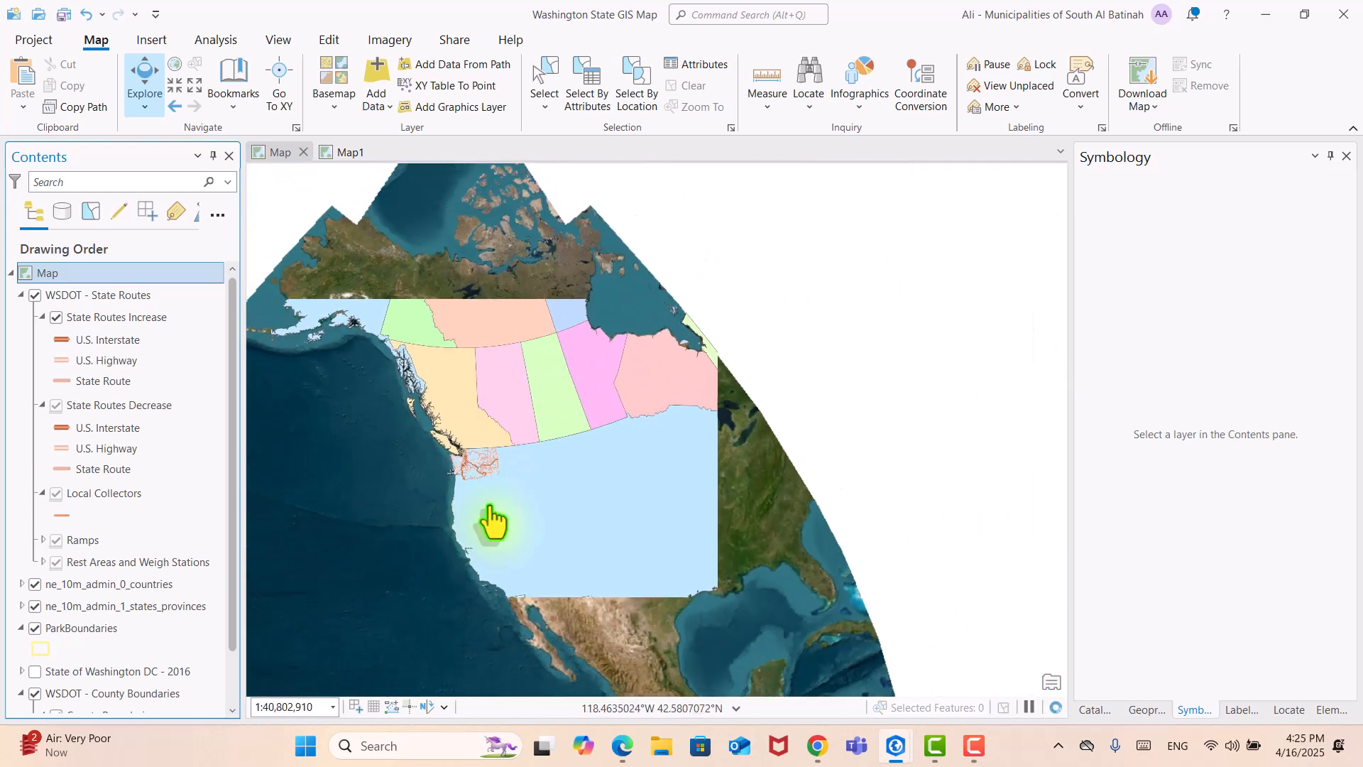
{"action": "scroll", "coordinate": [490, 523], "scroll_direction": "up", "scroll_amount": 2}
{"action": "scroll", "coordinate": [490, 524], "scroll_direction": "up", "scroll_amount": 1}
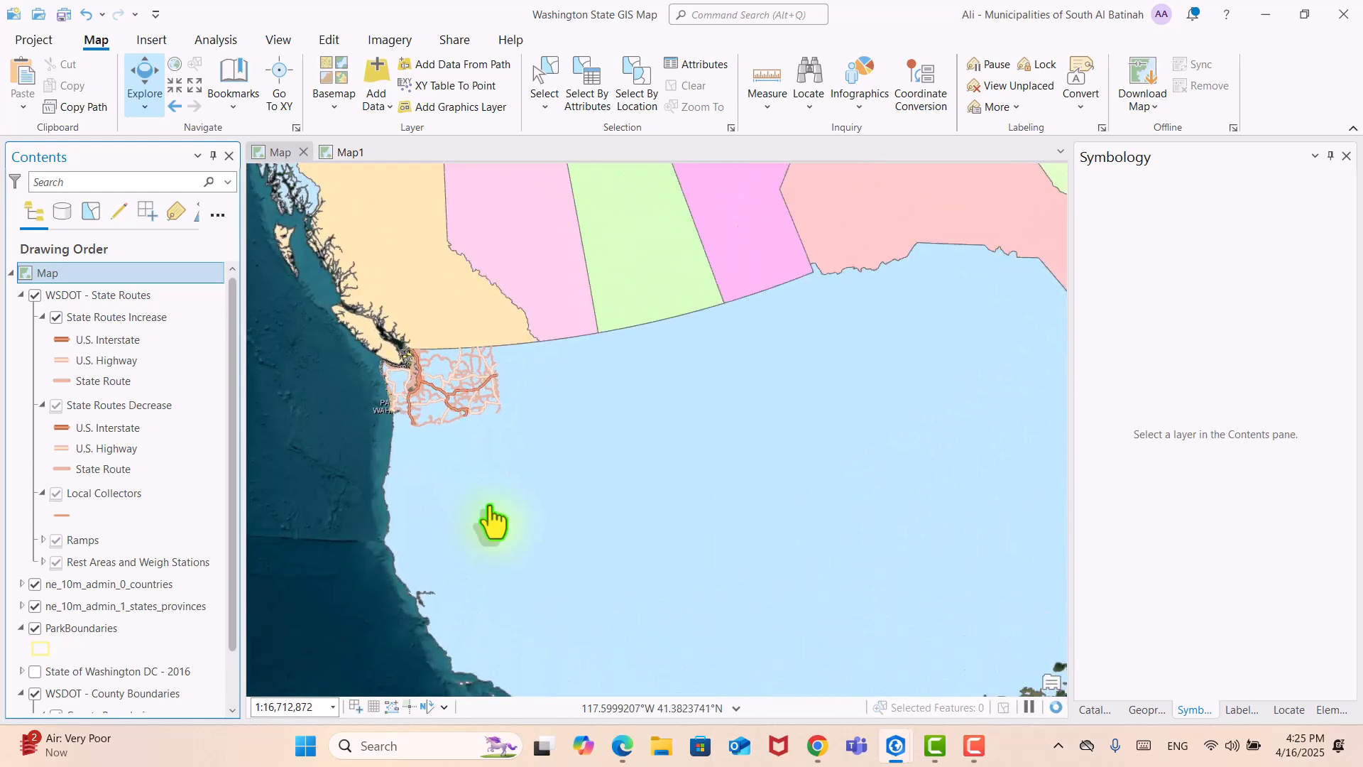
{"action": "scroll", "coordinate": [490, 524], "scroll_direction": "up", "scroll_amount": 3}
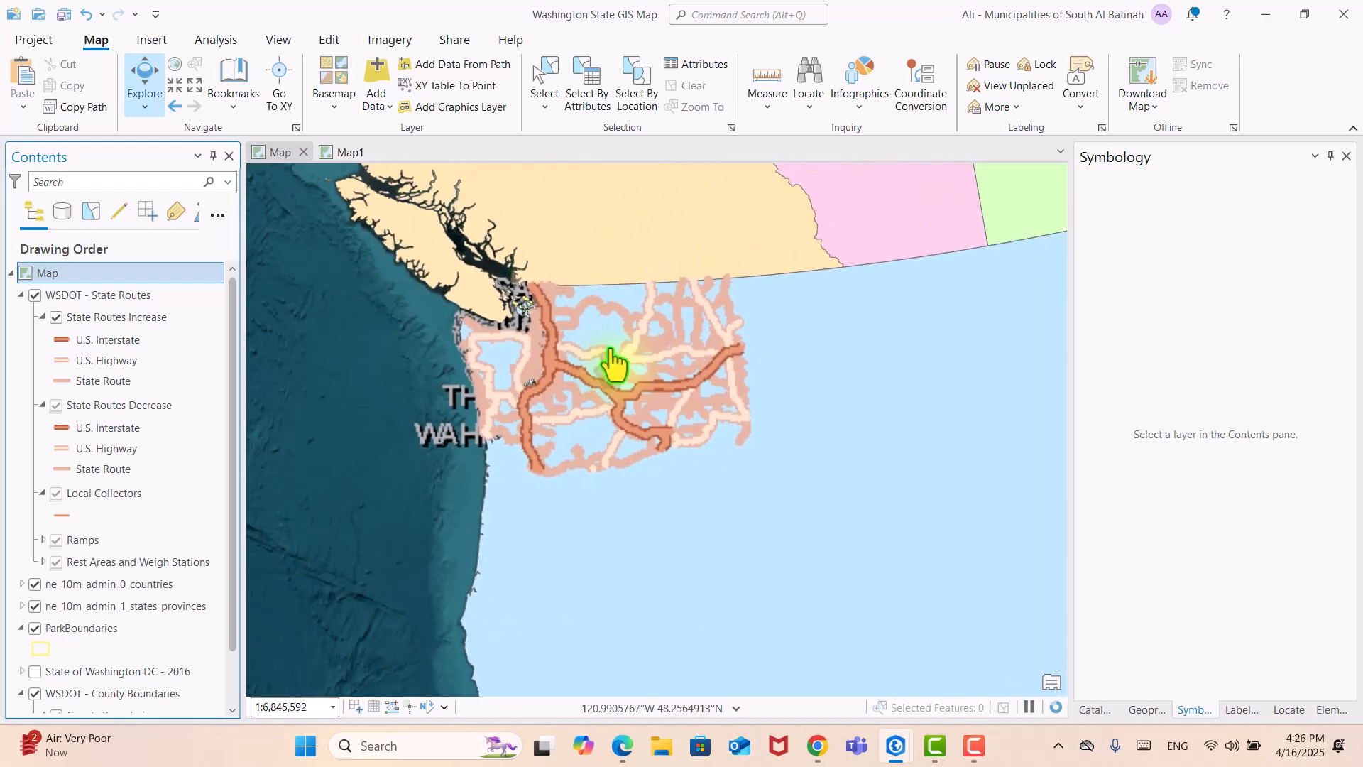
{"action": "scroll", "coordinate": [487, 281], "scroll_direction": "up", "scroll_amount": 1}
{"action": "scroll", "coordinate": [488, 280], "scroll_direction": "down", "scroll_amount": 1}
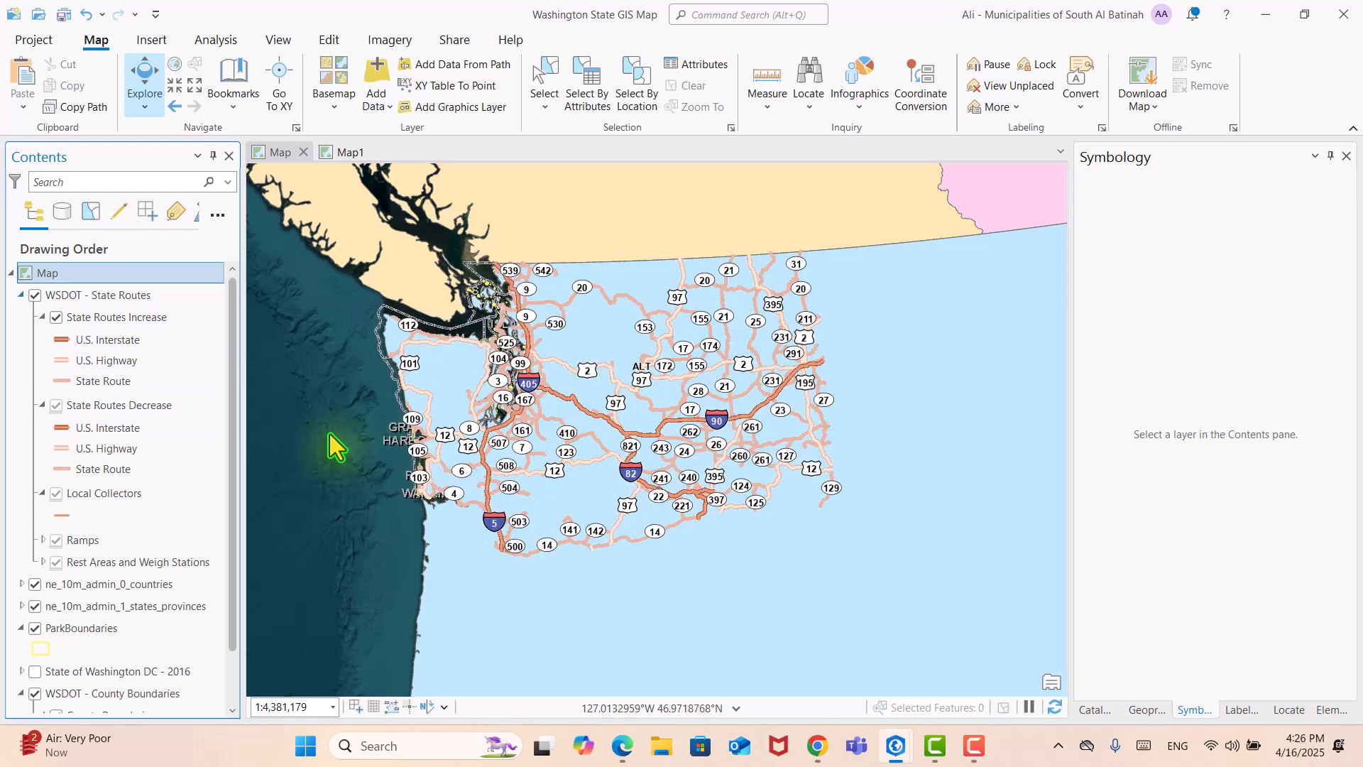
{"action": "scroll", "coordinate": [104, 491], "scroll_direction": "down", "scroll_amount": 1}
{"action": "scroll", "coordinate": [103, 491], "scroll_direction": "up", "scroll_amount": 1}
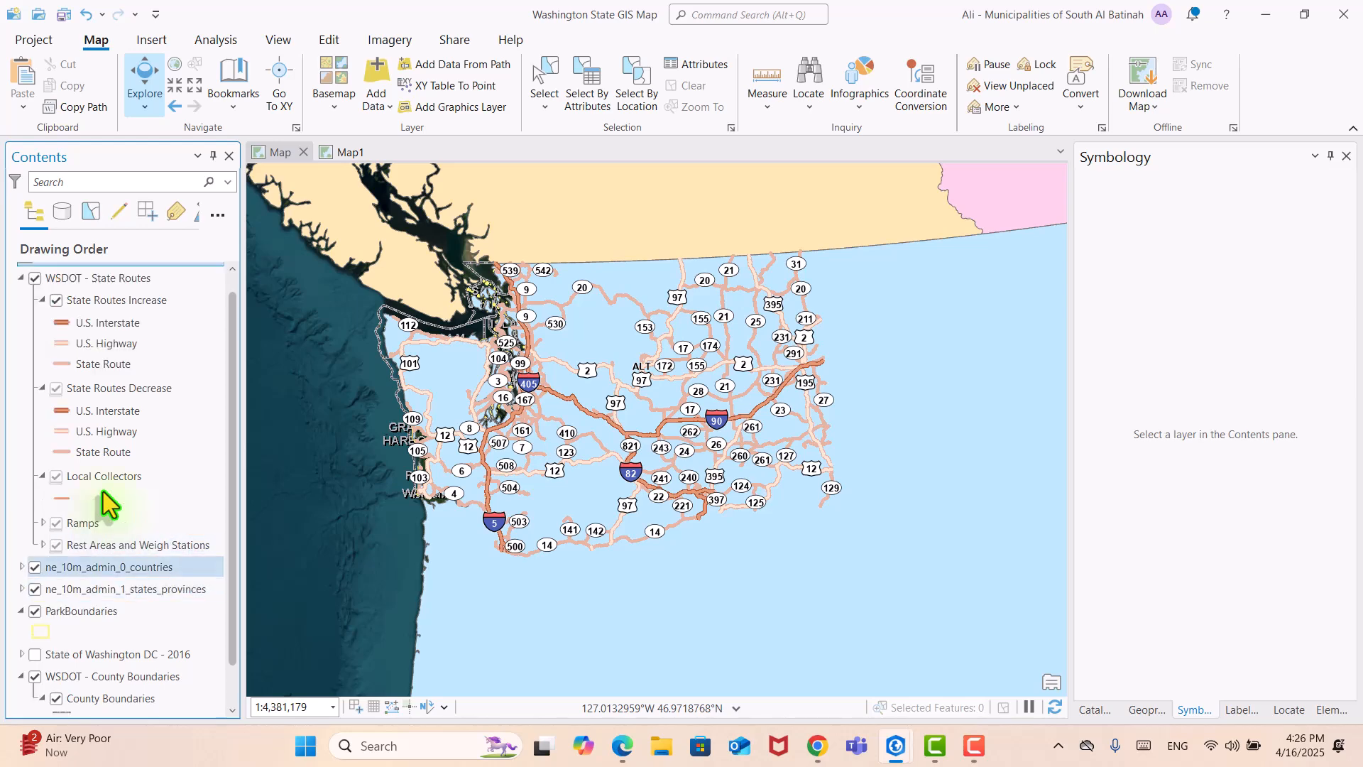
Step: Move the ne_10m_admin_1_states_provinces, ParkBoundaries and WSDOT - County Boundaries layers together to the top of the drawing order
{"action": "left_click", "coordinate": [150, 595]}
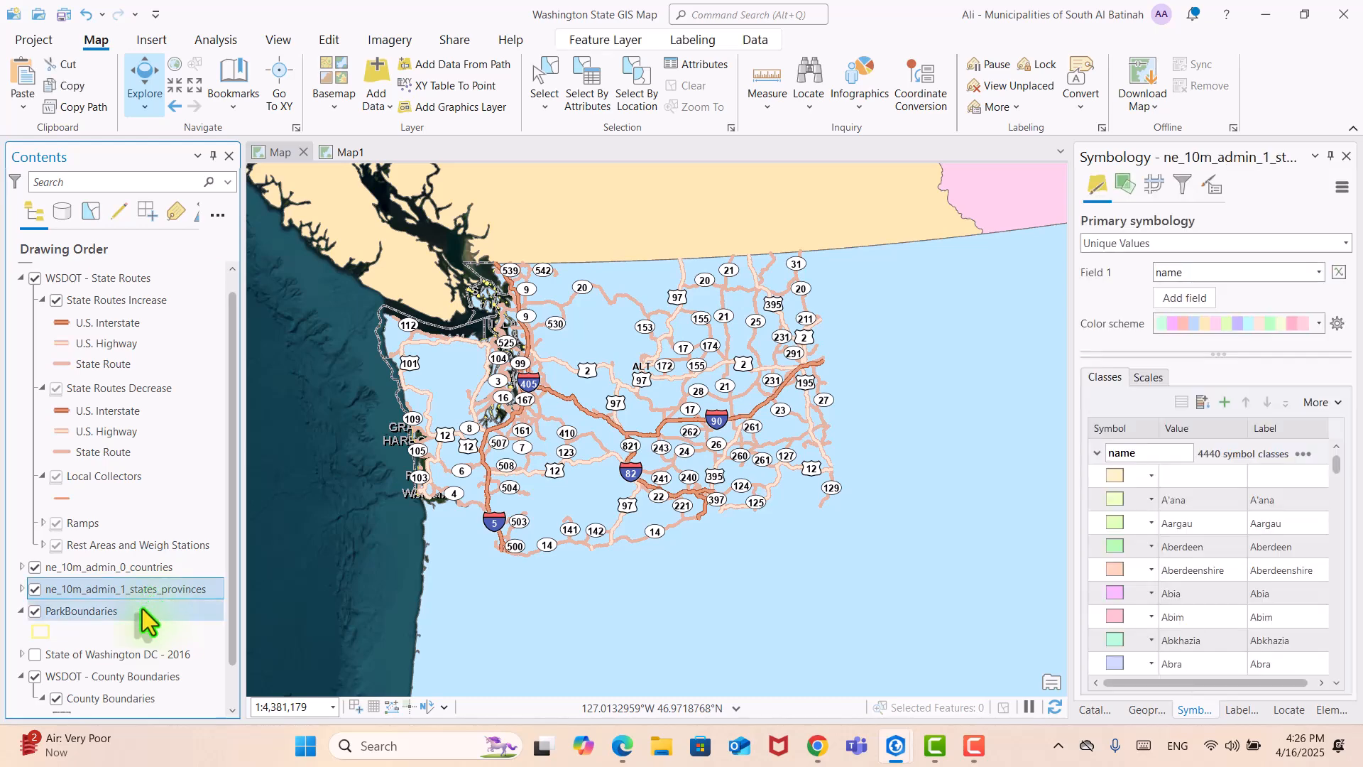
{"action": "left_click", "coordinate": [139, 615], "text": "ctrl"}
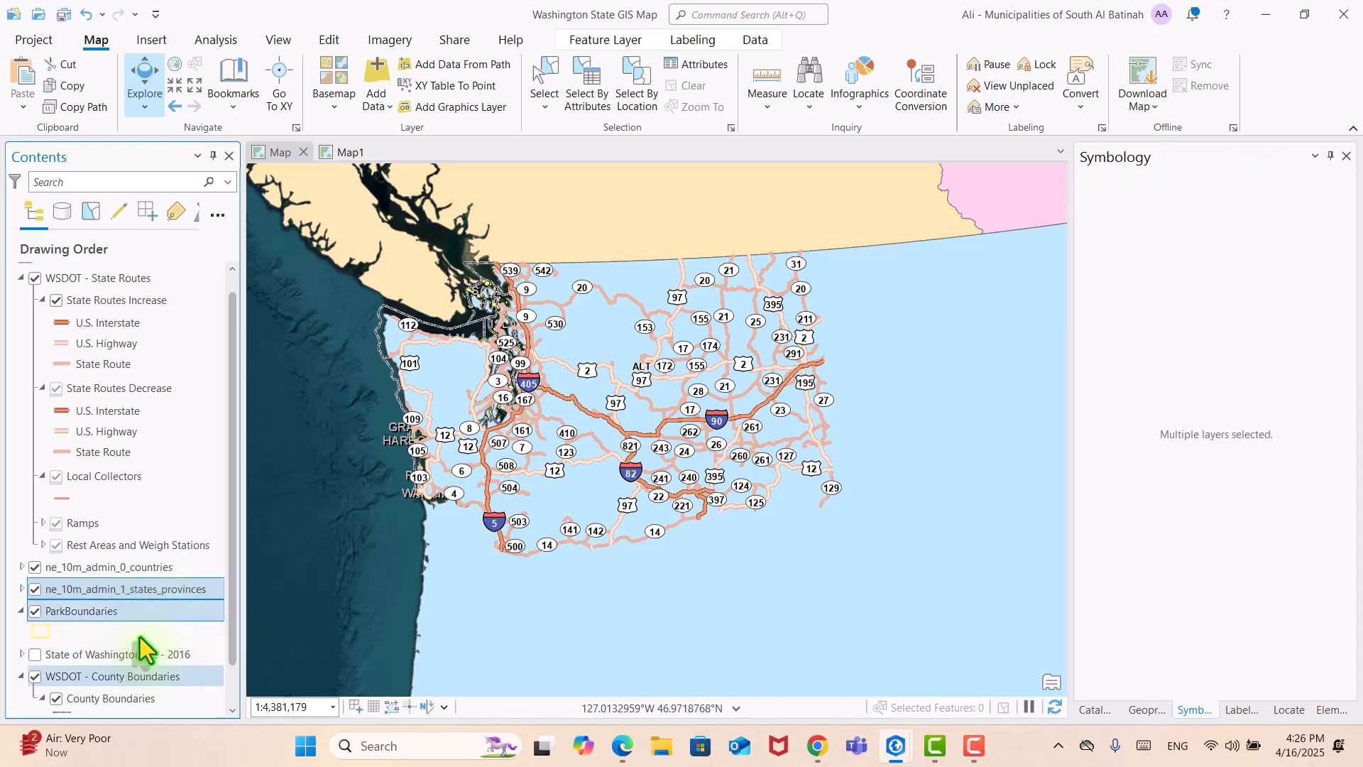
{"action": "scroll", "coordinate": [140, 637], "scroll_direction": "down", "scroll_amount": 1}
{"action": "left_click", "coordinate": [144, 634], "text": "ctrl"}
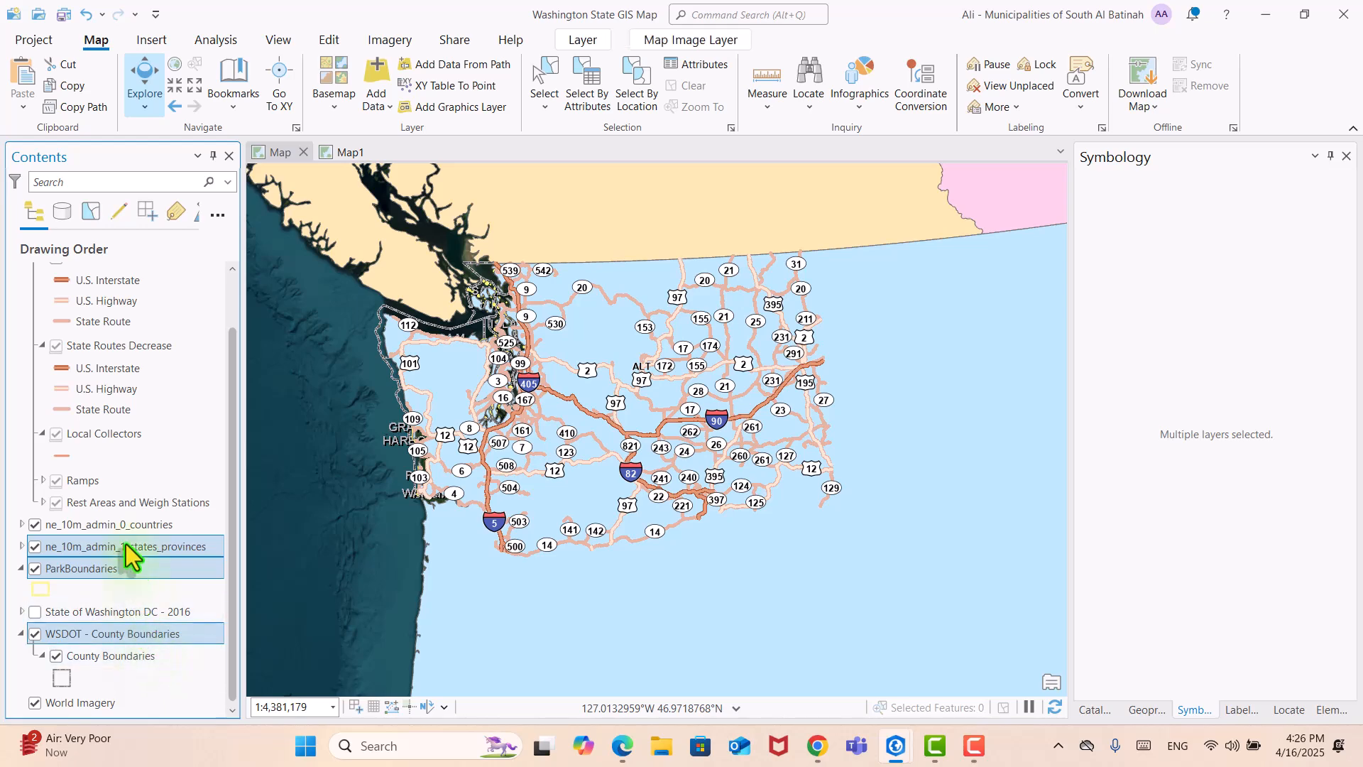
{"action": "left_click_drag", "start_coordinate": [128, 414], "coordinate": [120, 314]}
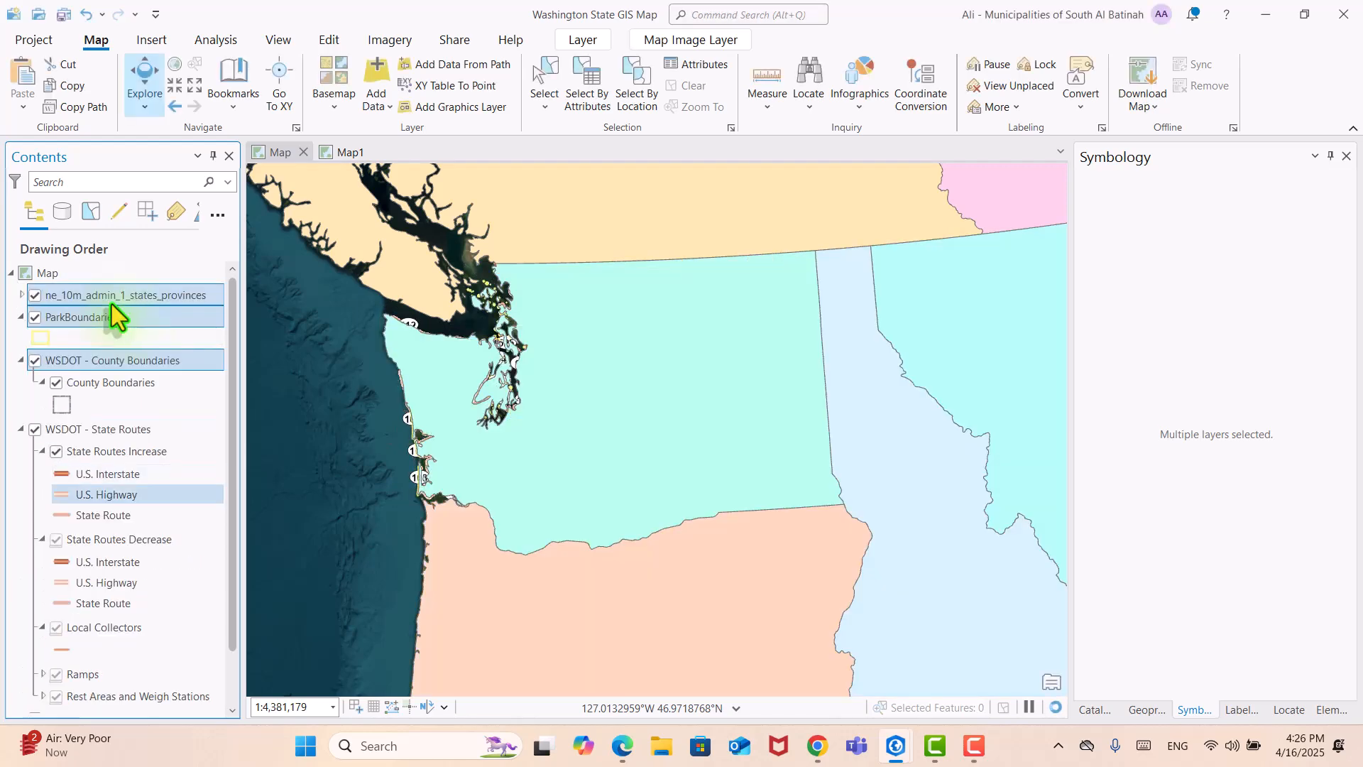
Step: Move WSDOT - State Routes to the top of the drawing order and ParkBoundaries above the states and provinces layer
{"action": "left_click_drag", "start_coordinate": [134, 428], "coordinate": [141, 294]}
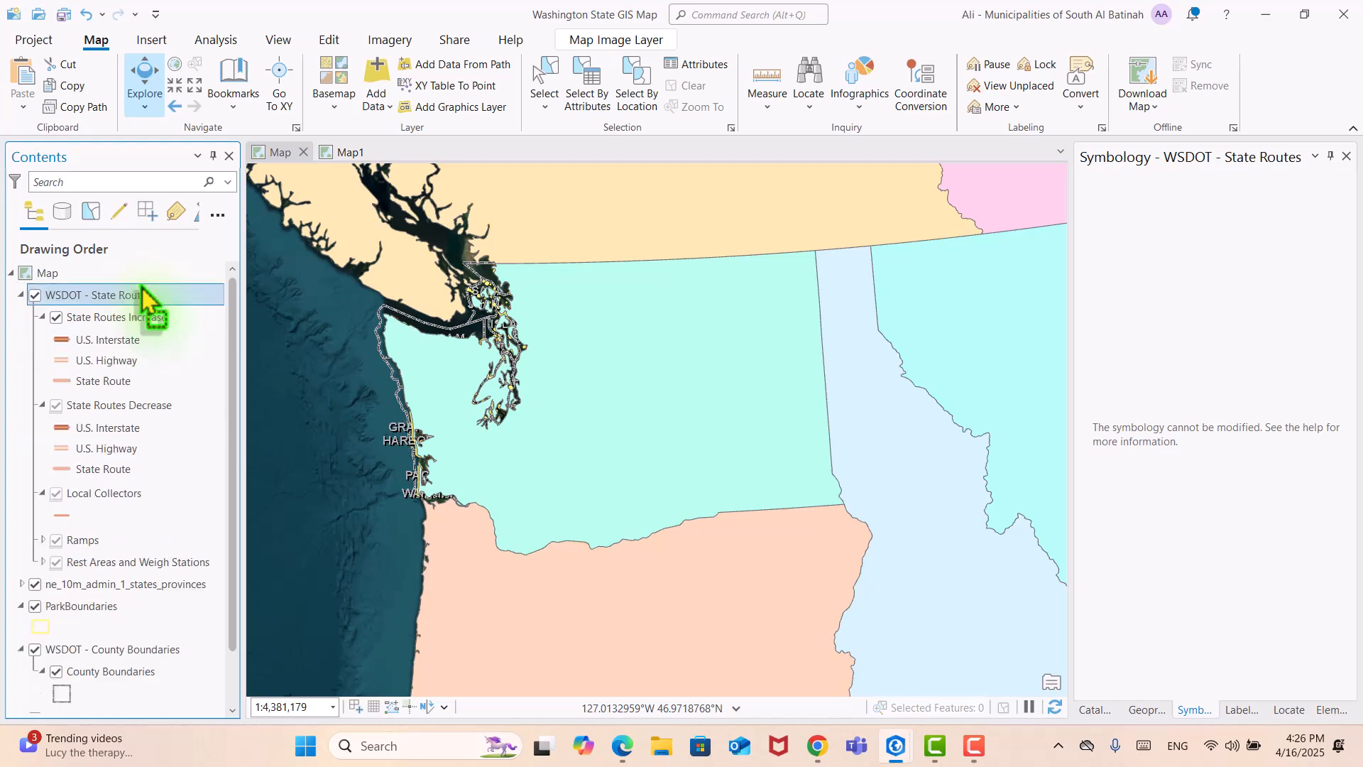
{"action": "scroll", "coordinate": [585, 450], "scroll_direction": "down", "scroll_amount": 3}
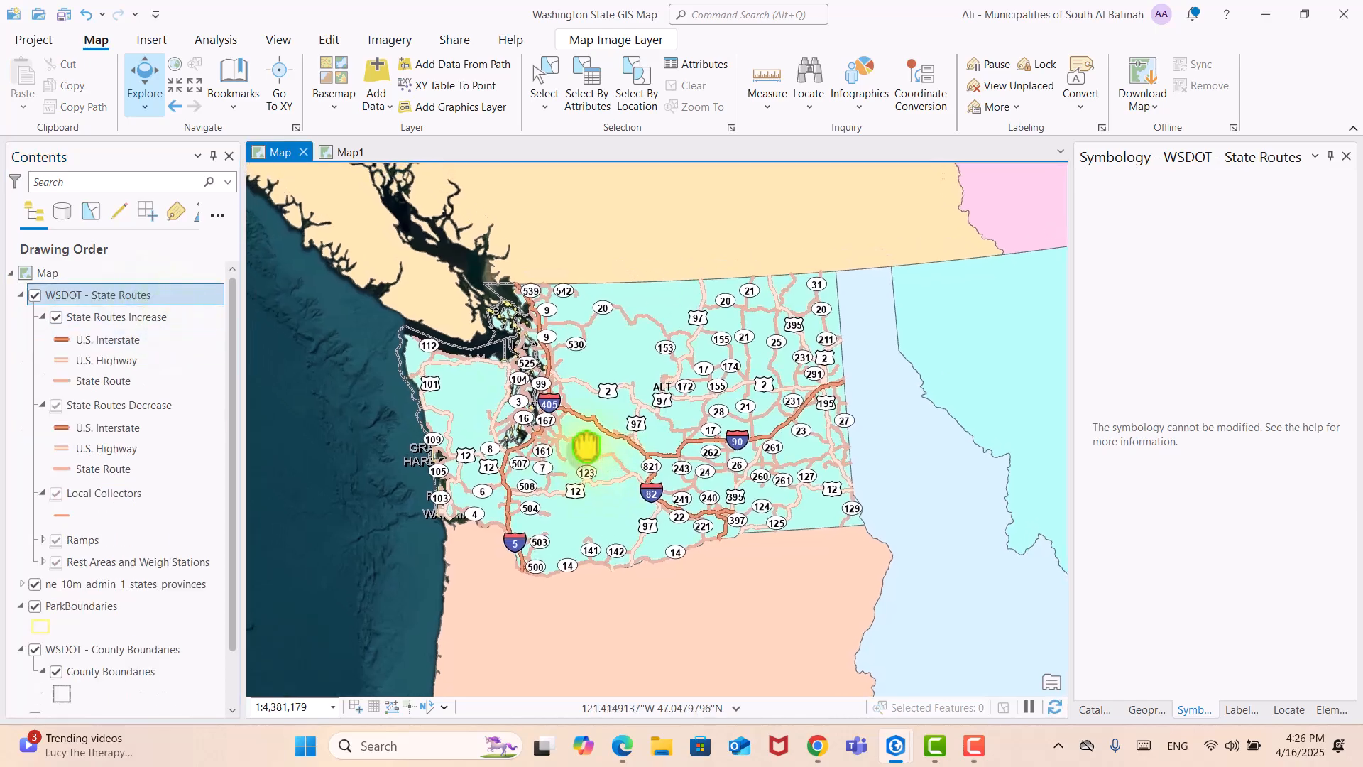
{"action": "scroll", "coordinate": [627, 482], "scroll_direction": "up", "scroll_amount": 3}
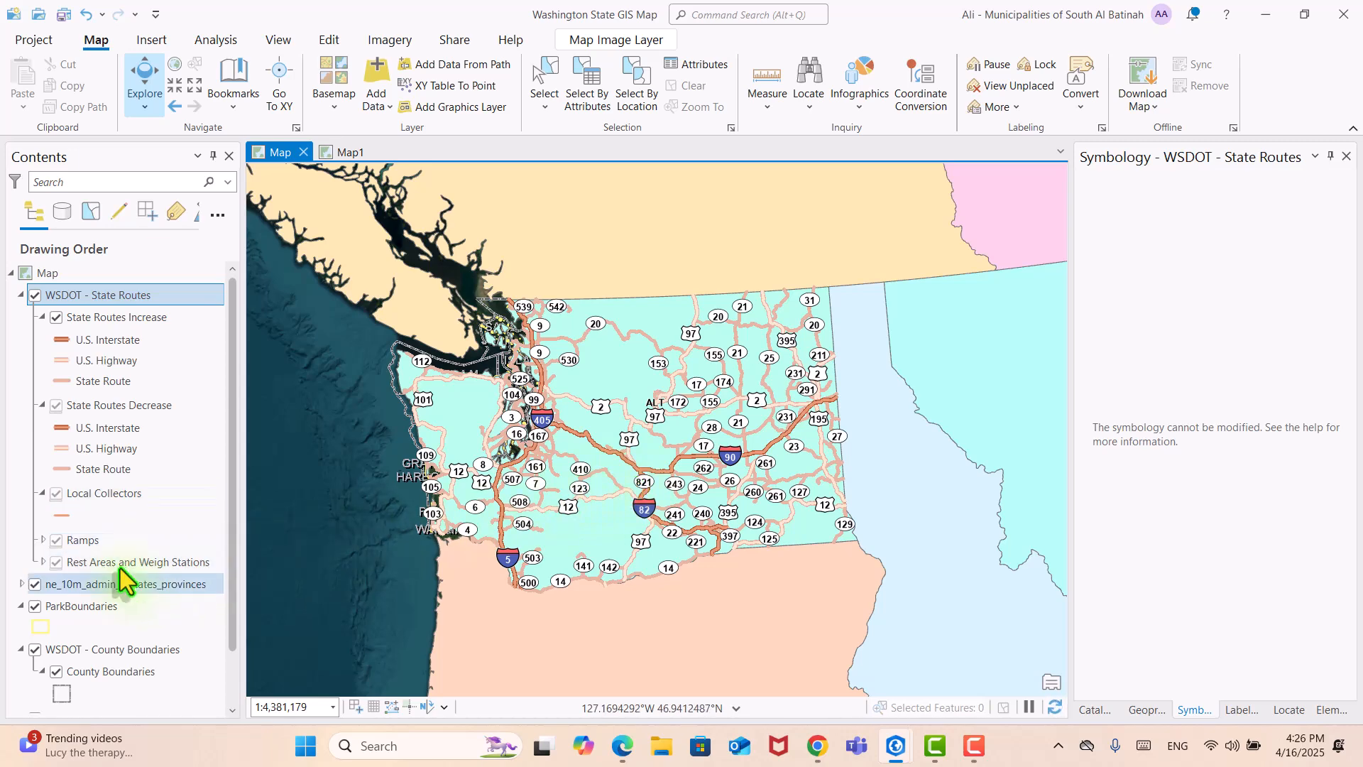
{"action": "left_click", "coordinate": [139, 604]}
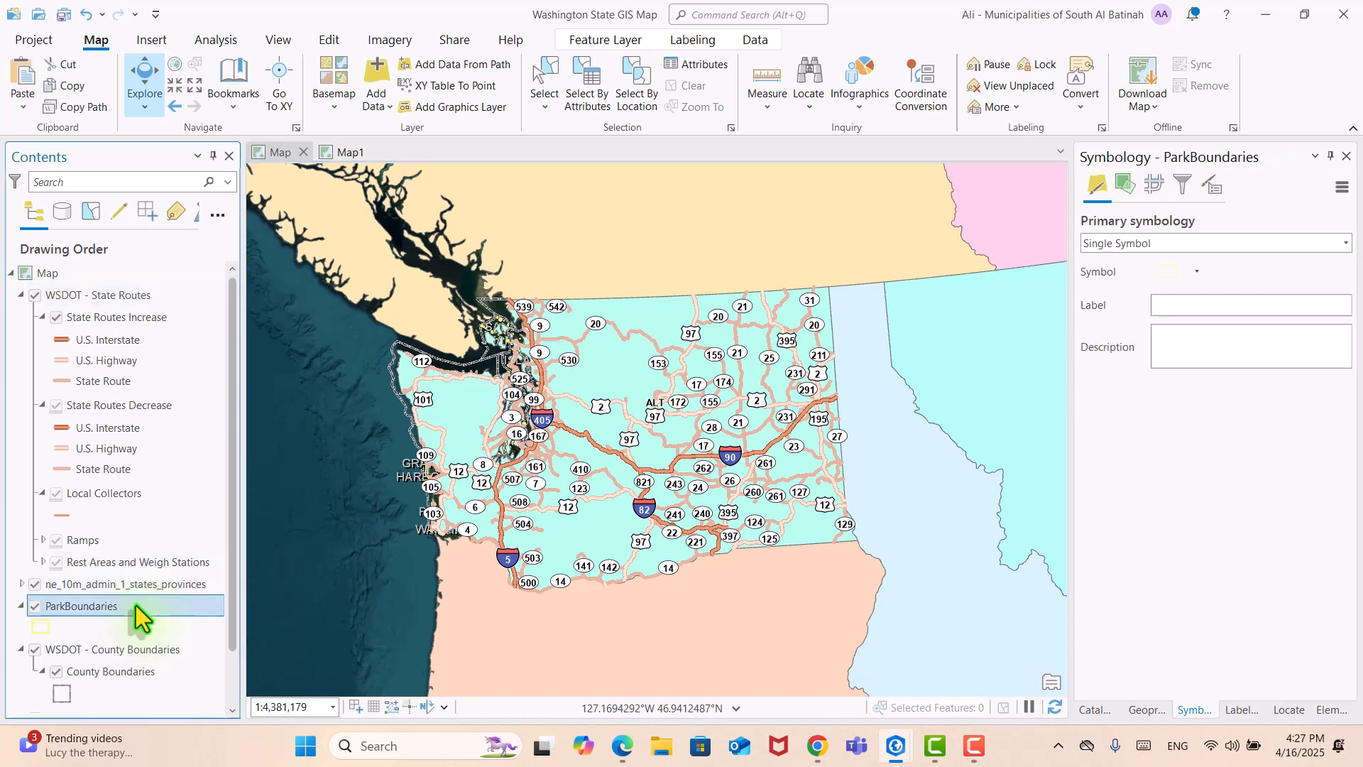
{"action": "left_click_drag", "start_coordinate": [130, 607], "coordinate": [132, 581]}
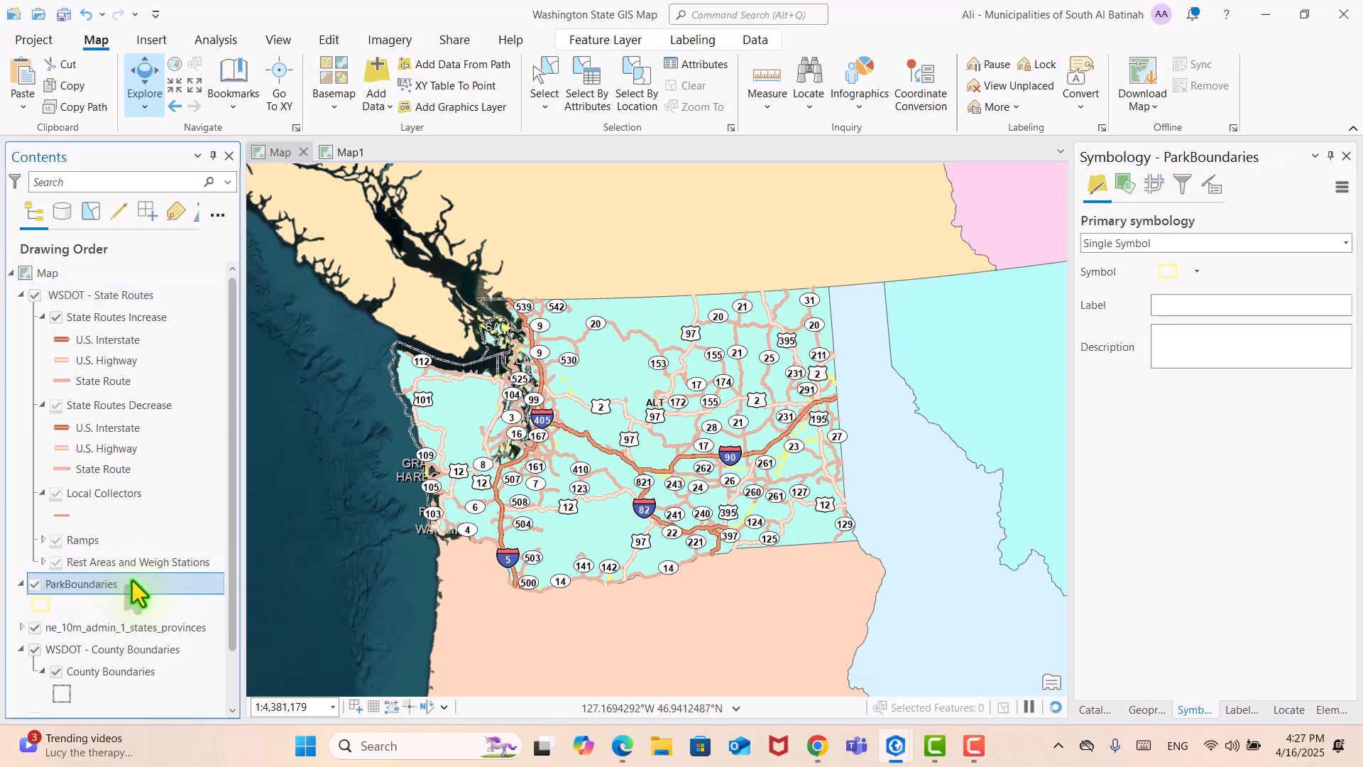
Step: Move WSDOT - County Boundaries above ParkBoundaries in the drawing order and inspect the county boundaries and names across Washington
{"action": "scroll", "coordinate": [132, 581], "scroll_direction": "down", "scroll_amount": 1}
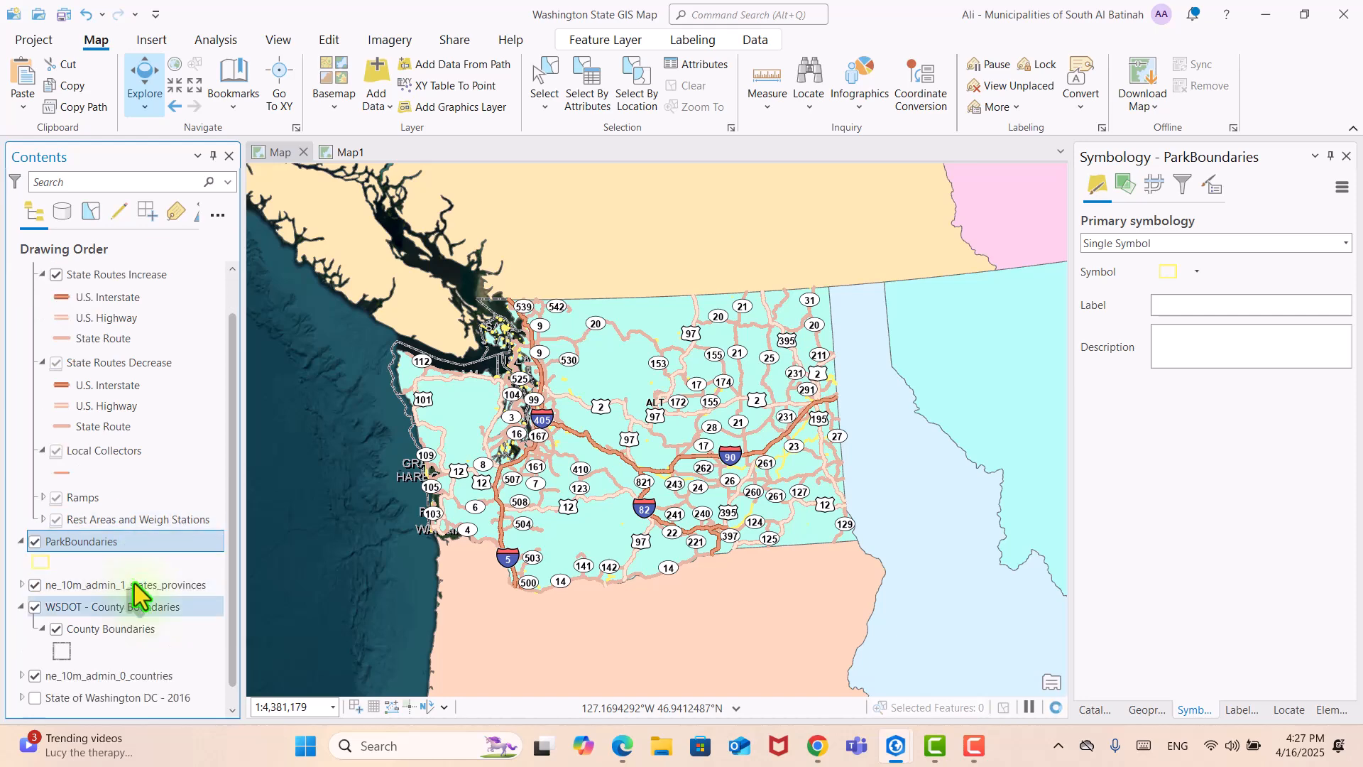
{"action": "left_click", "coordinate": [155, 611]}
{"action": "left_click_drag", "start_coordinate": [152, 611], "coordinate": [158, 546]}
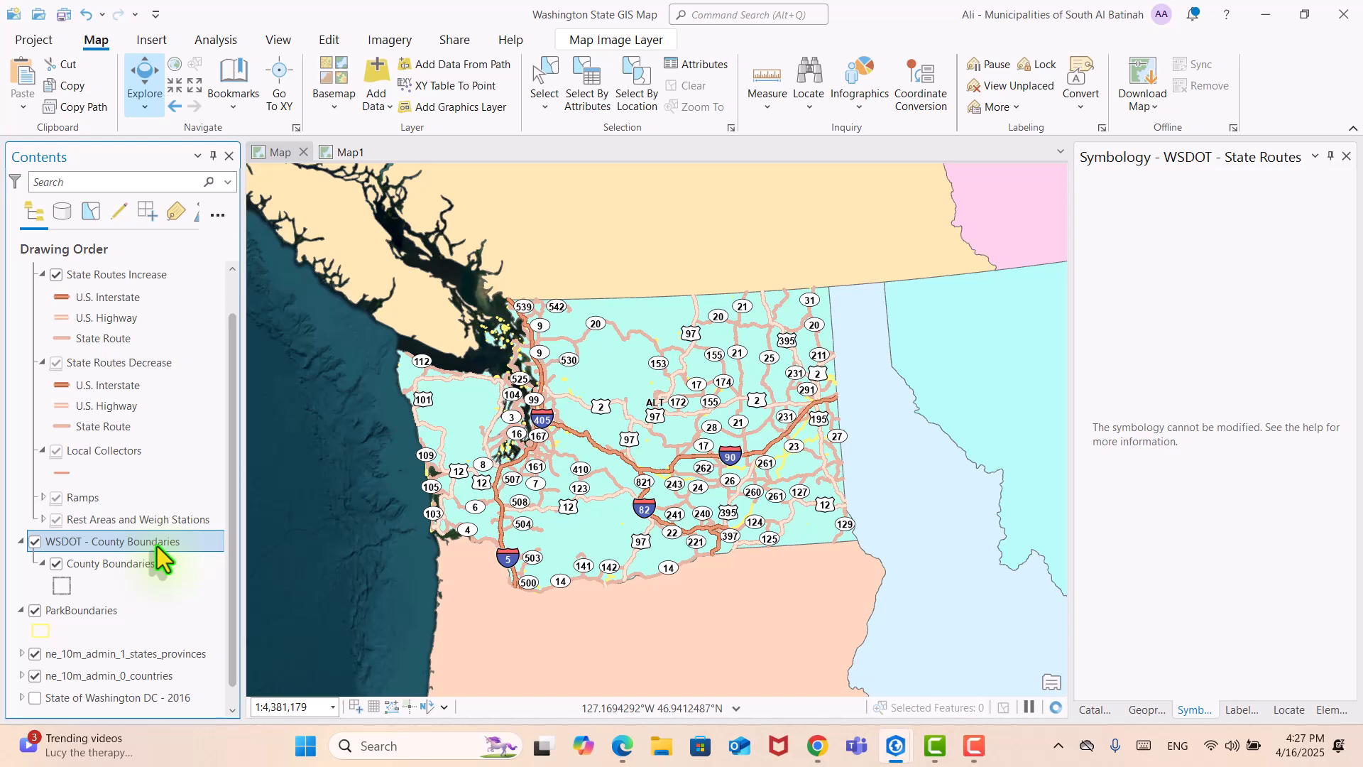
{"action": "left_click", "coordinate": [57, 565]}
{"action": "left_click", "coordinate": [56, 564]}
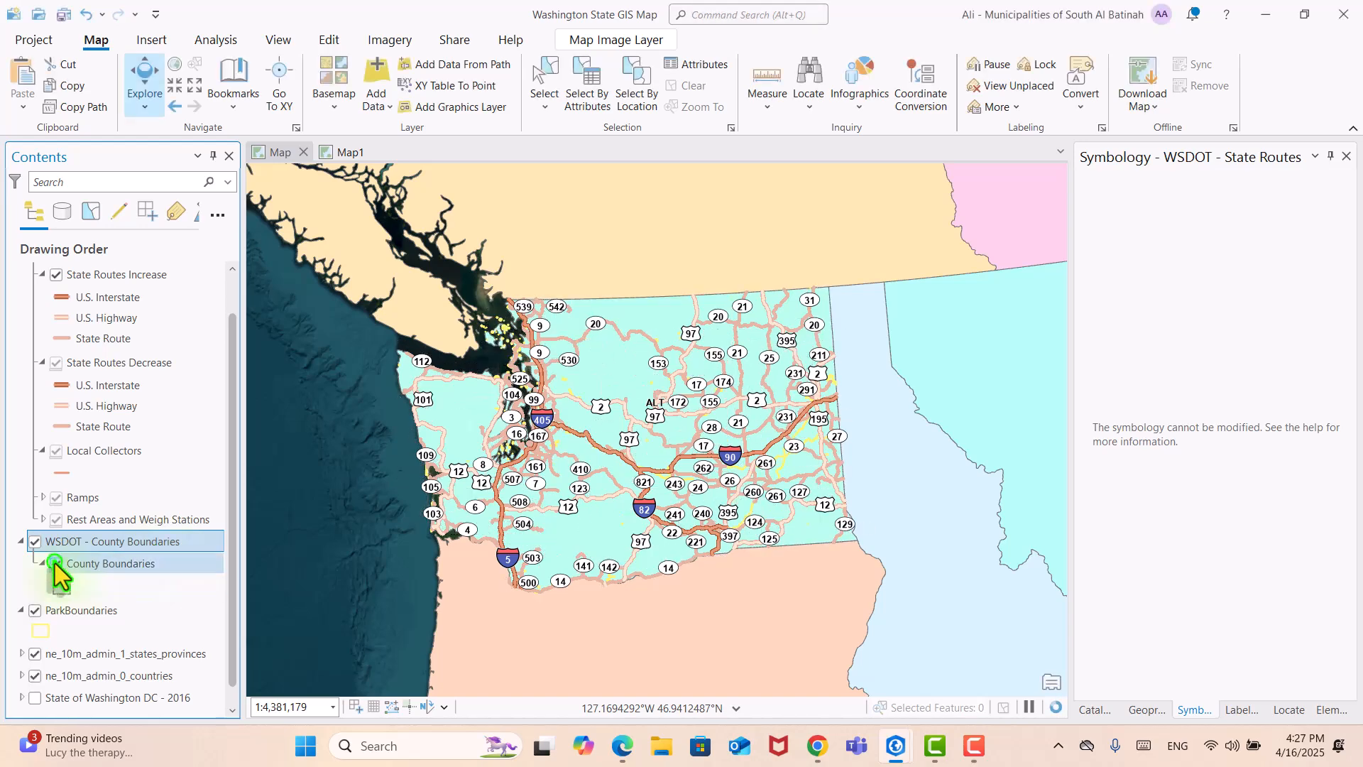
{"action": "scroll", "coordinate": [510, 491], "scroll_direction": "up", "scroll_amount": 2}
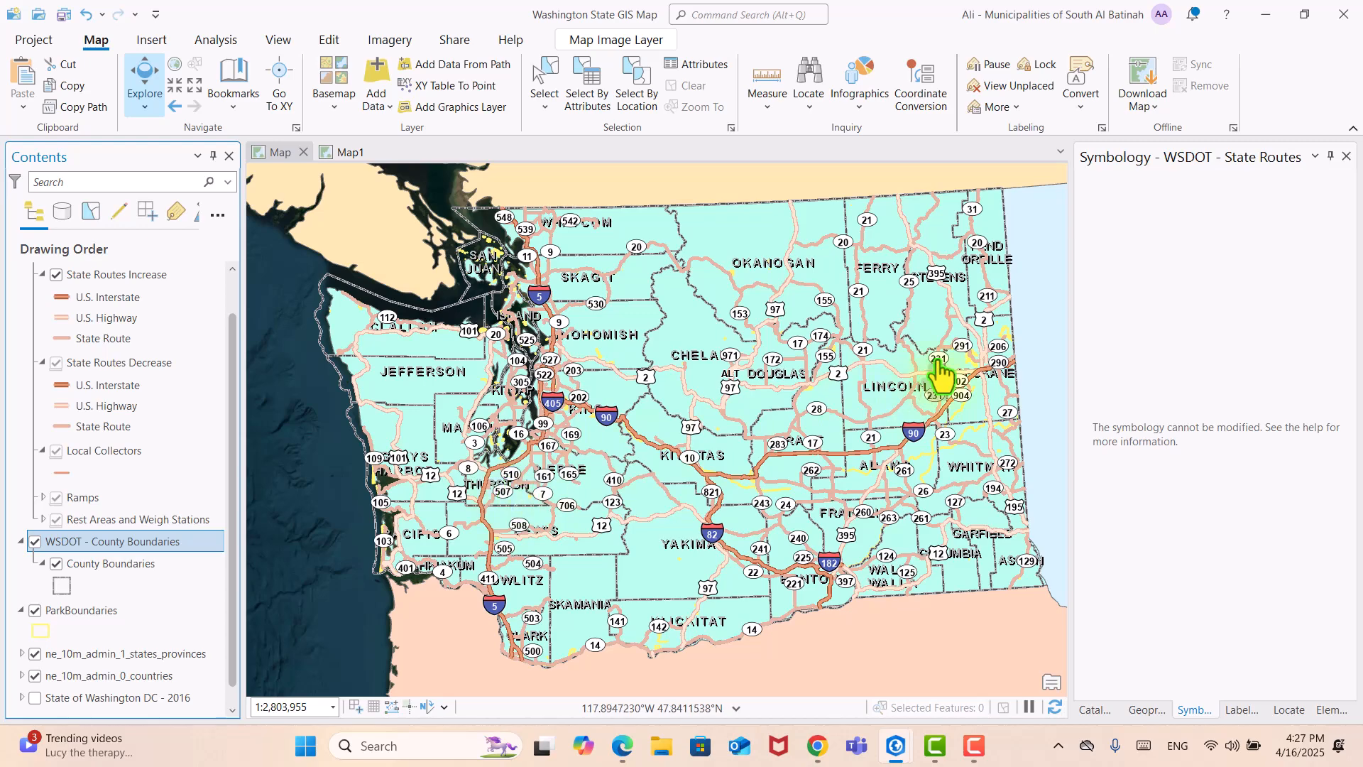
{"action": "scroll", "coordinate": [939, 366], "scroll_direction": "up", "scroll_amount": 2}
{"action": "scroll", "coordinate": [941, 373], "scroll_direction": "down", "scroll_amount": 2}
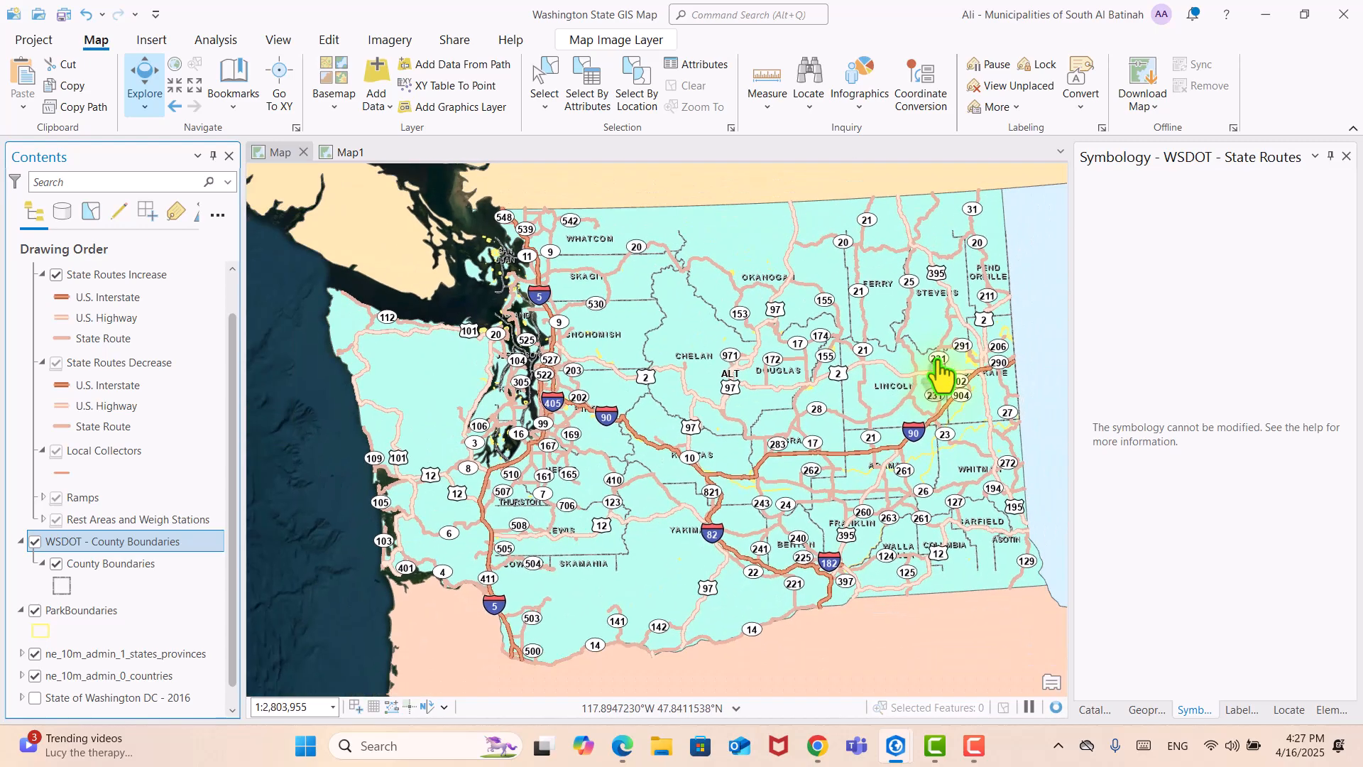
{"action": "left_click_drag", "start_coordinate": [712, 431], "coordinate": [685, 449]}
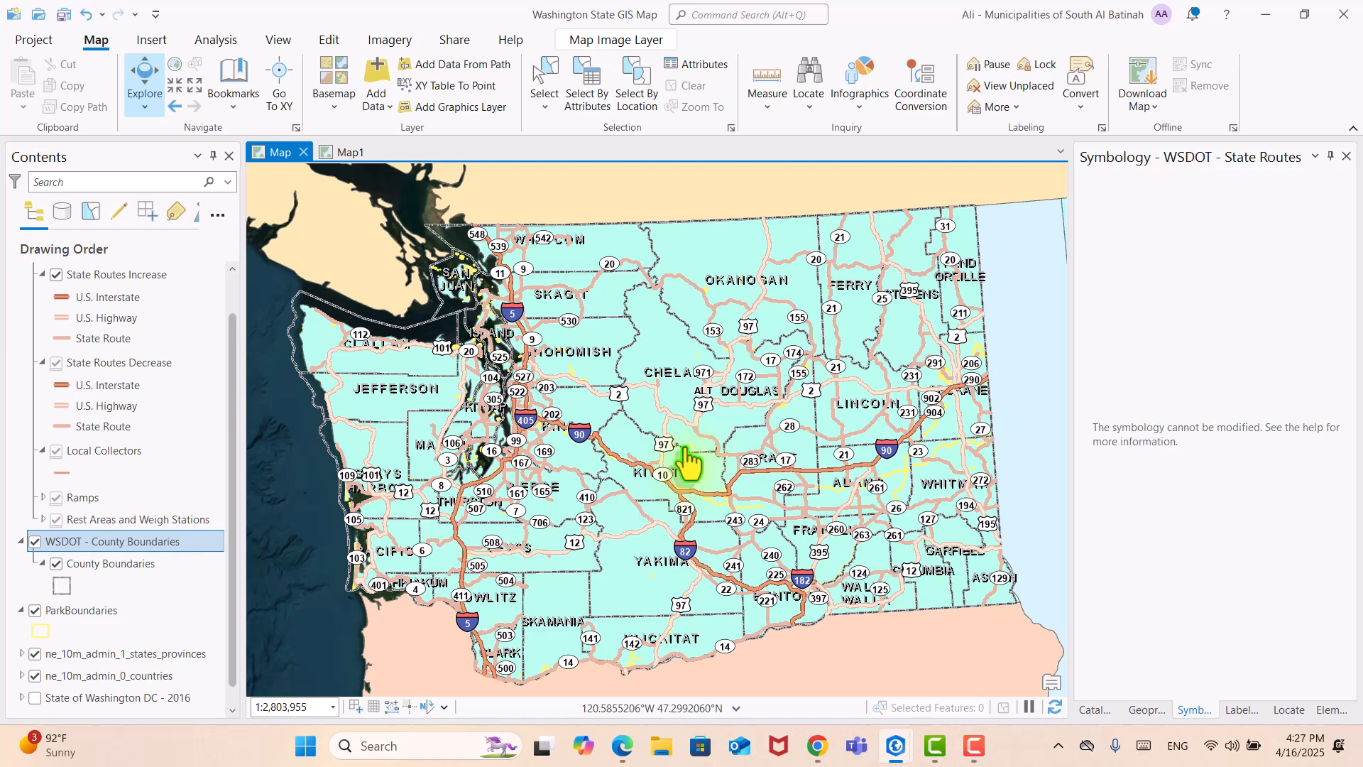
{"action": "left_click", "coordinate": [935, 745]}
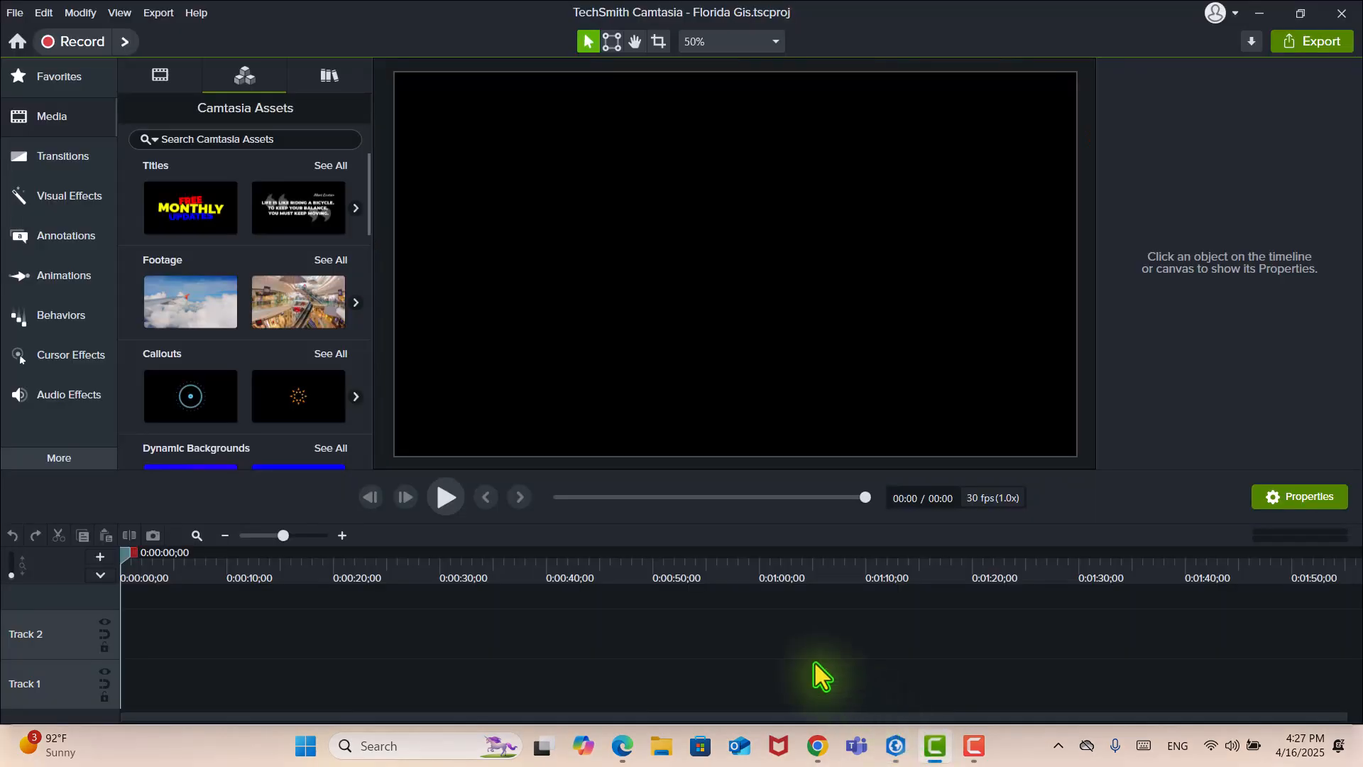
{"action": "left_click", "coordinate": [935, 746]}
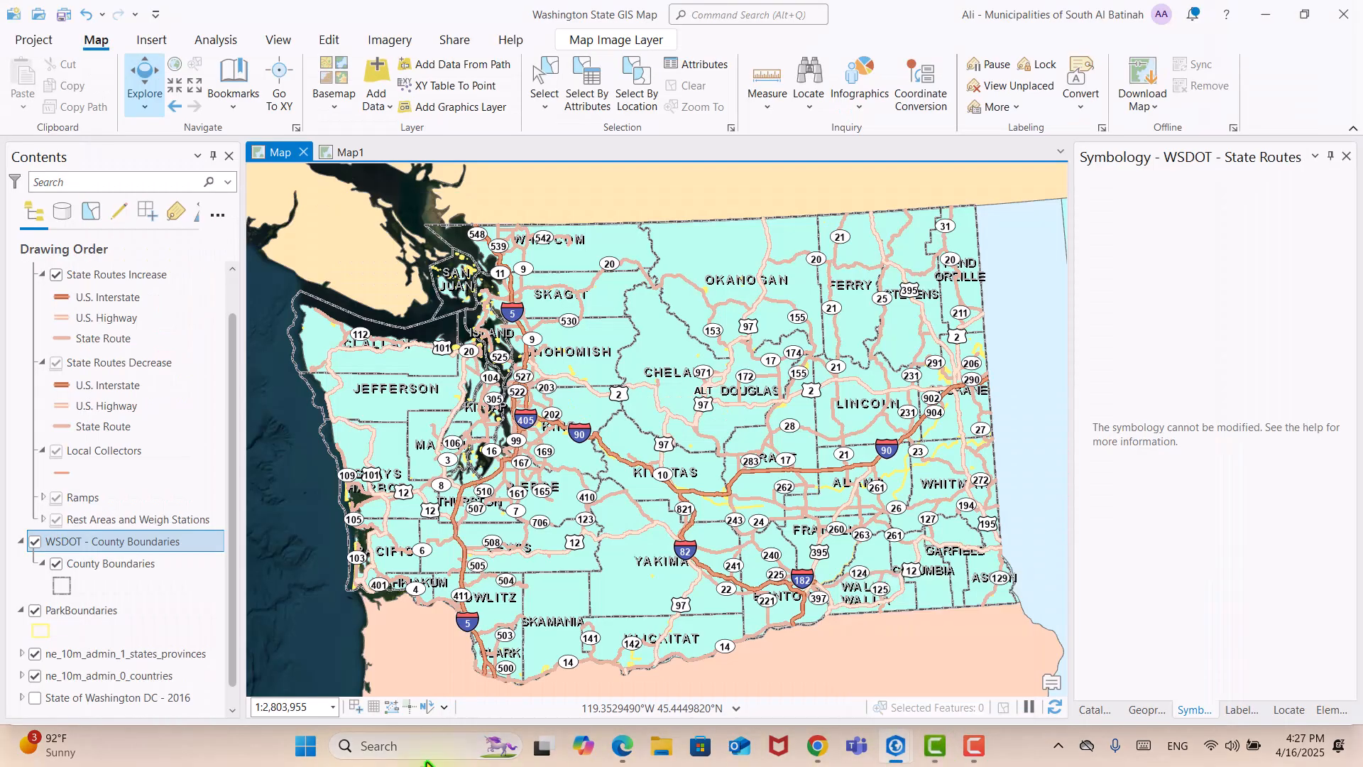